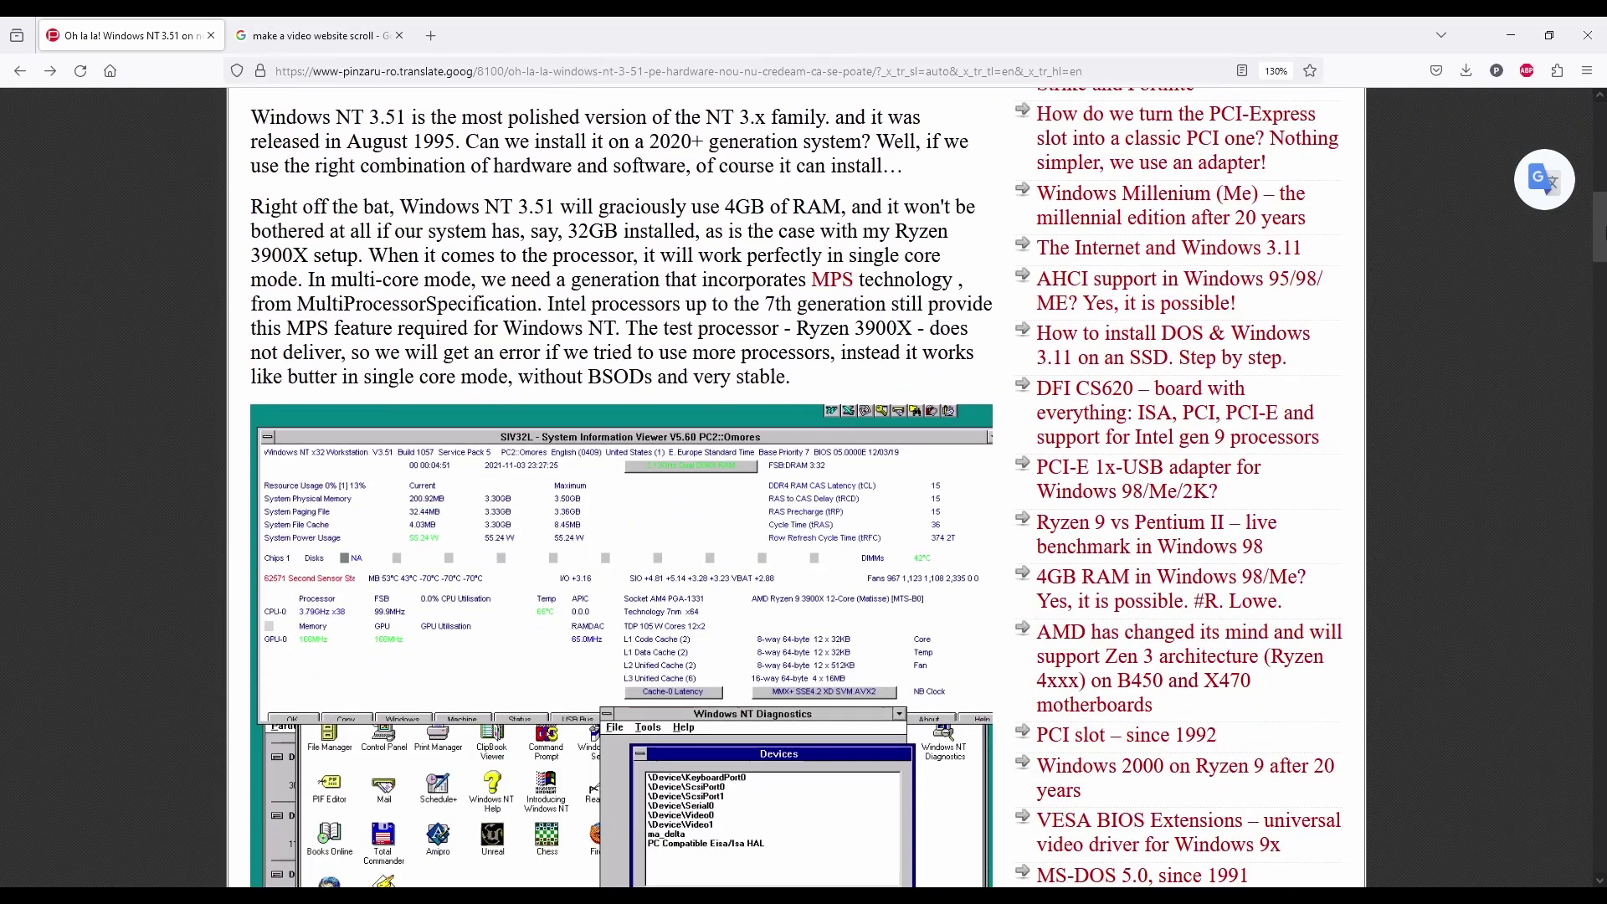
Step: Scroll through the NT 3.51 article's drivers section, the forum thread and the YouTube results
scroll(803, 486, "down", 10)
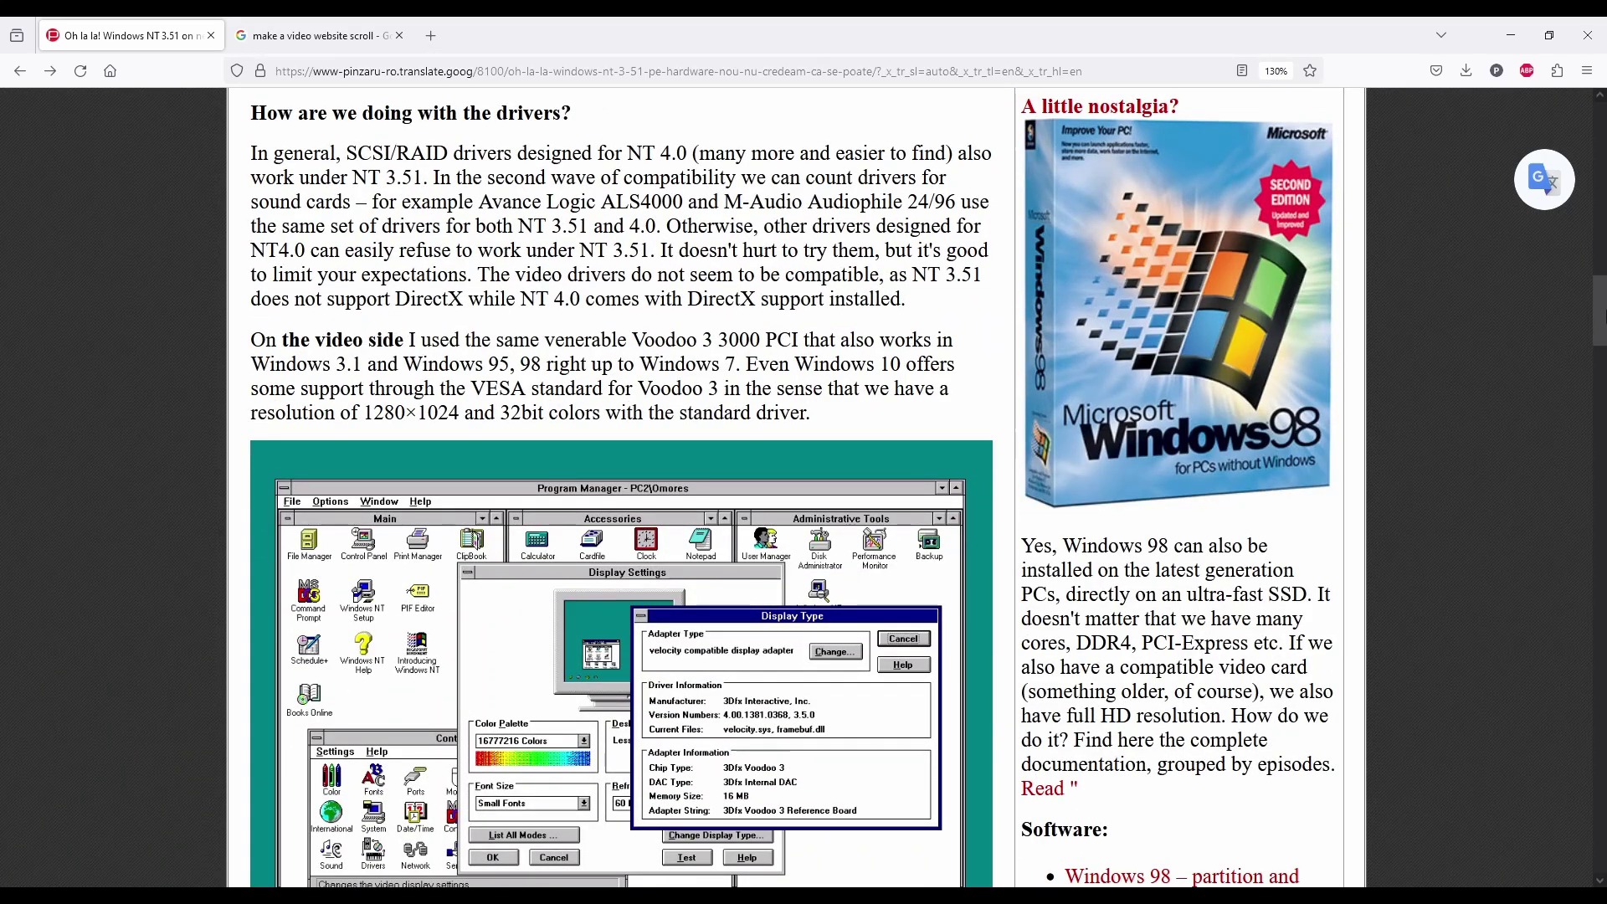
scroll(803, 485, "down", 8)
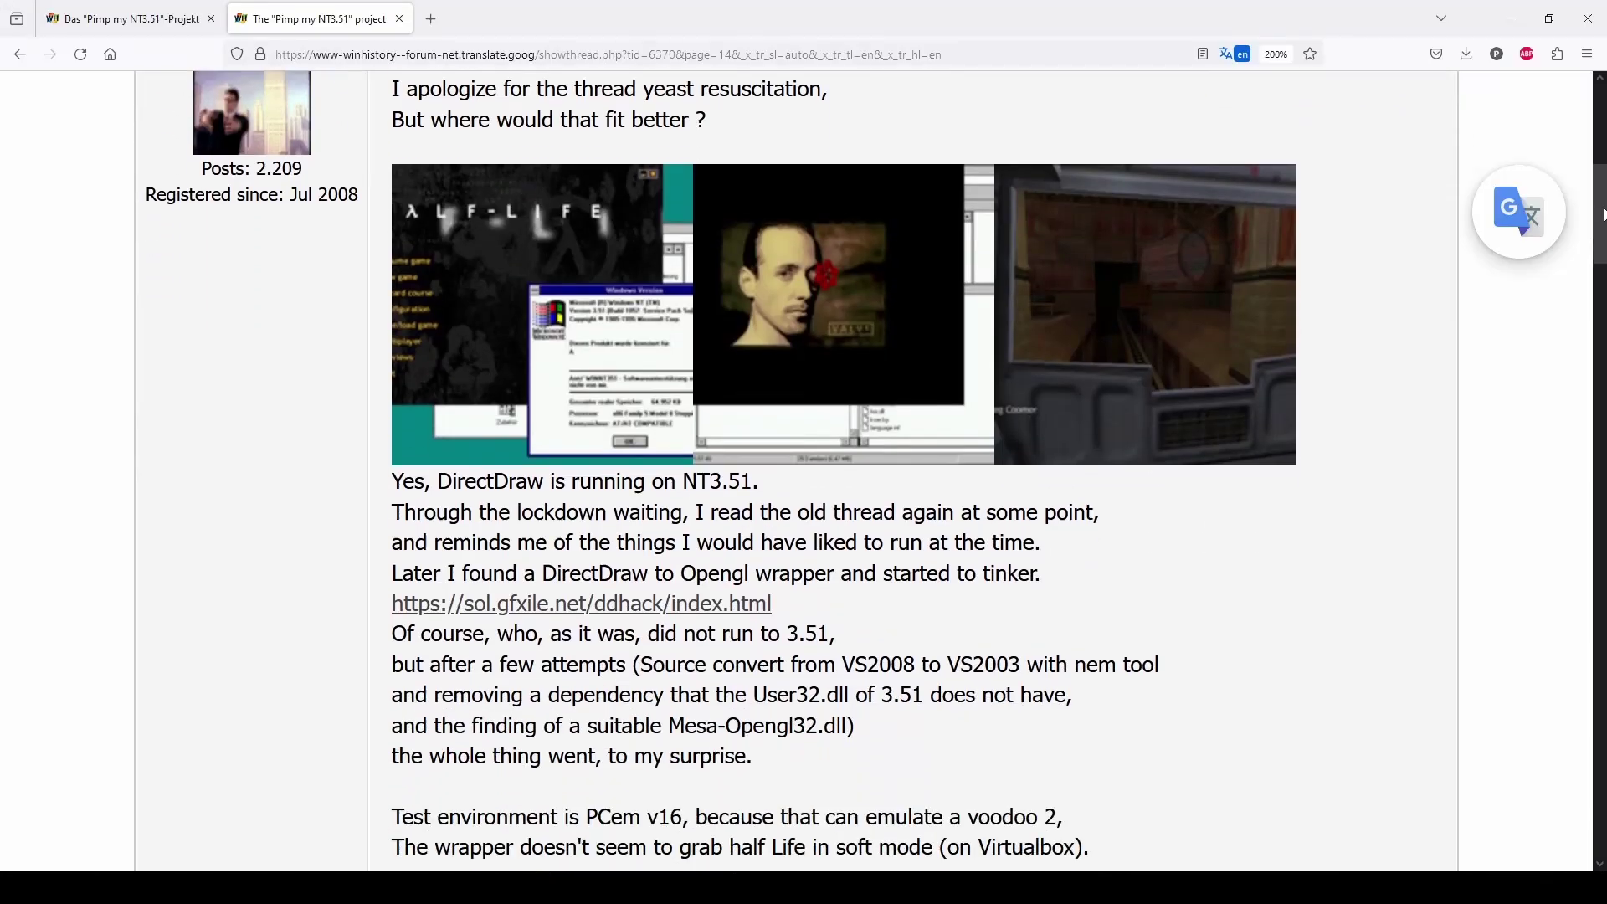
scroll(1603, 224, "down", 2)
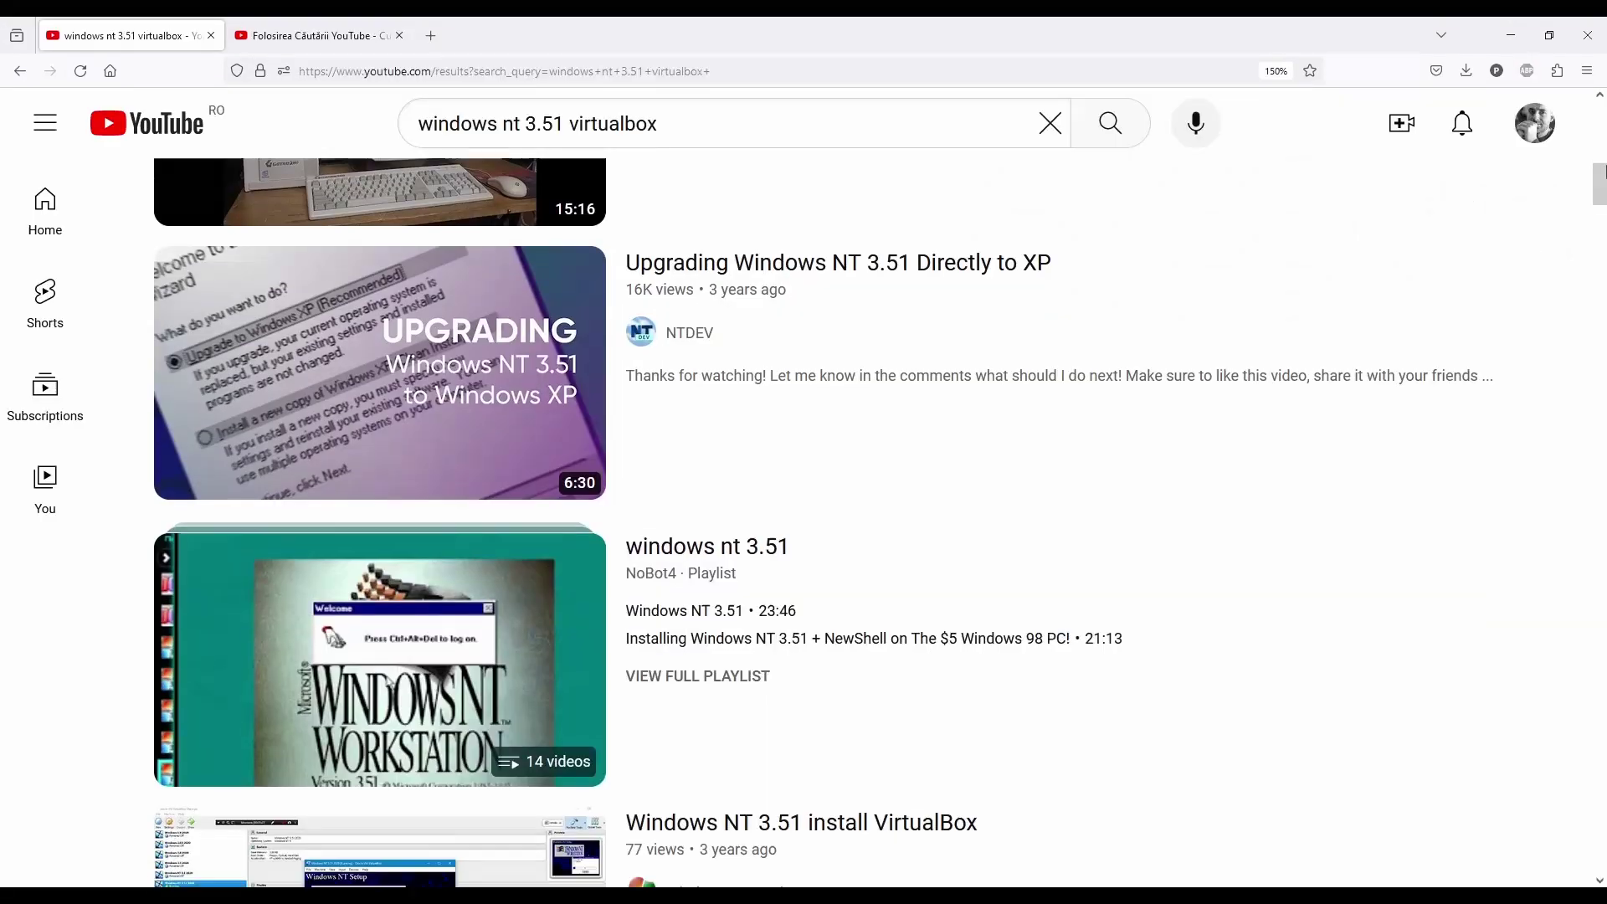
scroll(1602, 239, "down", 10)
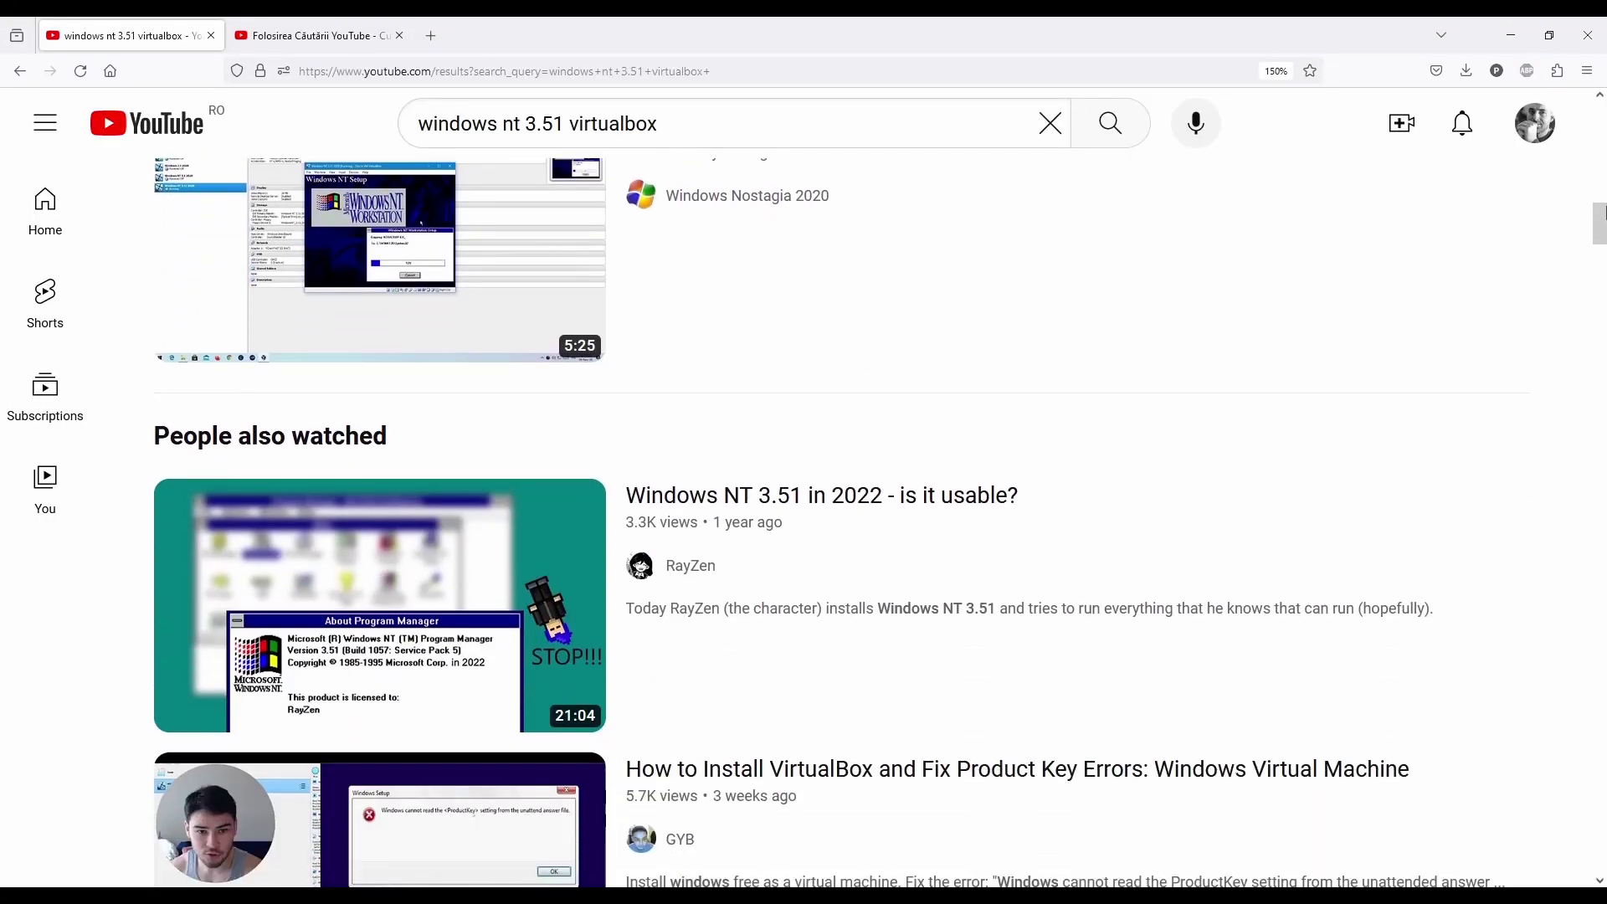
scroll(1603, 239, "down", 5)
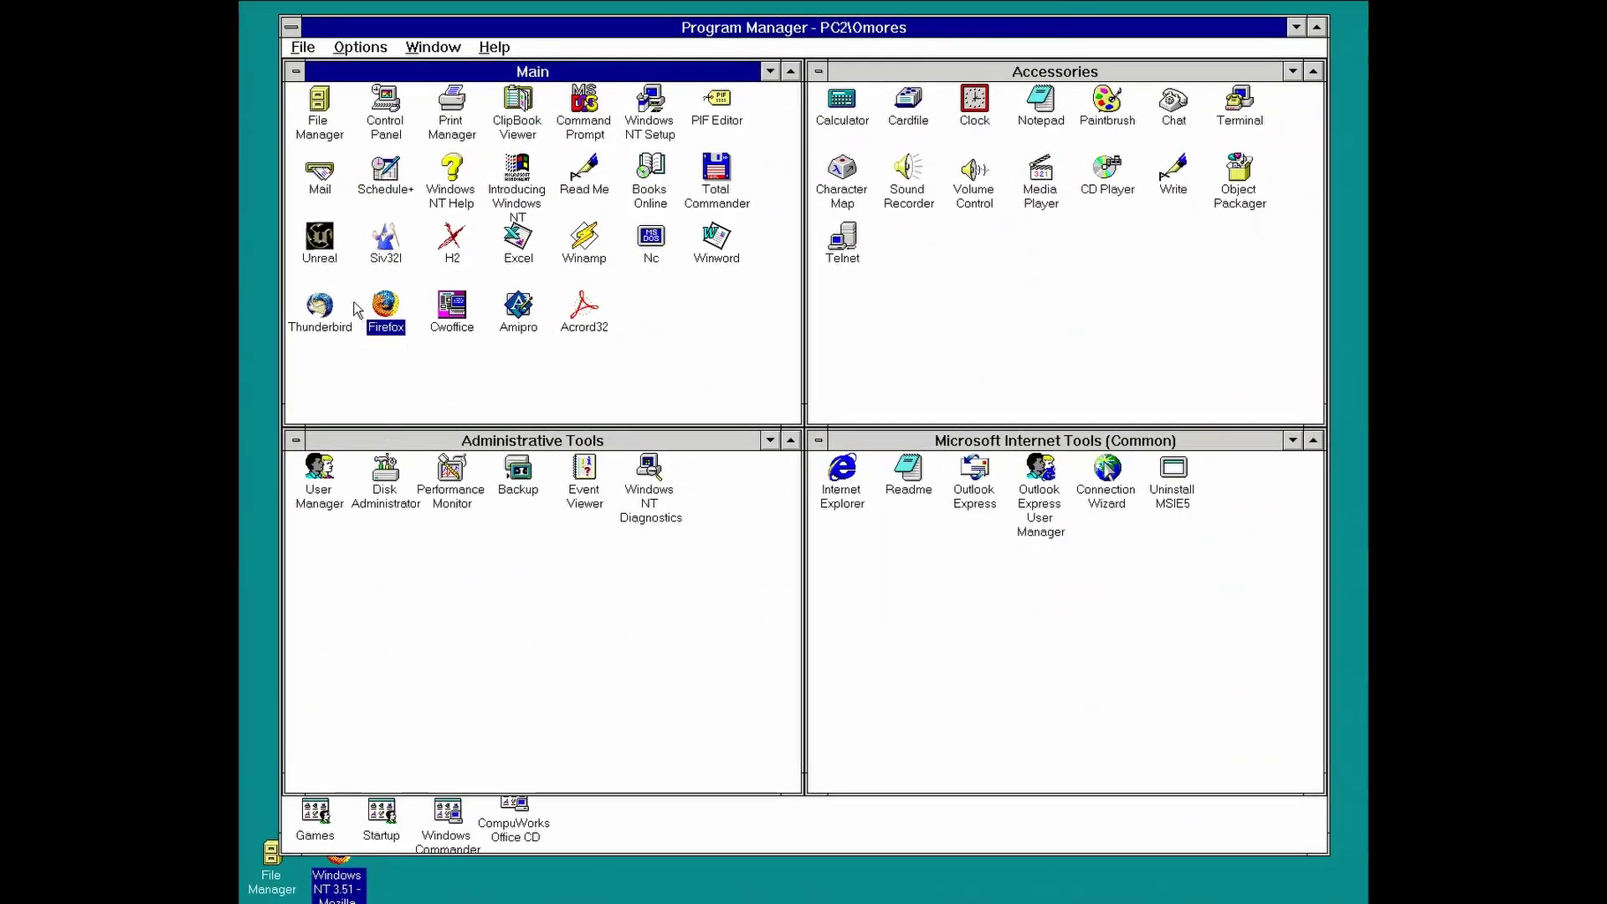
Step: Launch Unreal, skip the intro flyby, and walk through the red-lit doorway and corridor into the next map
double_click(331, 259)
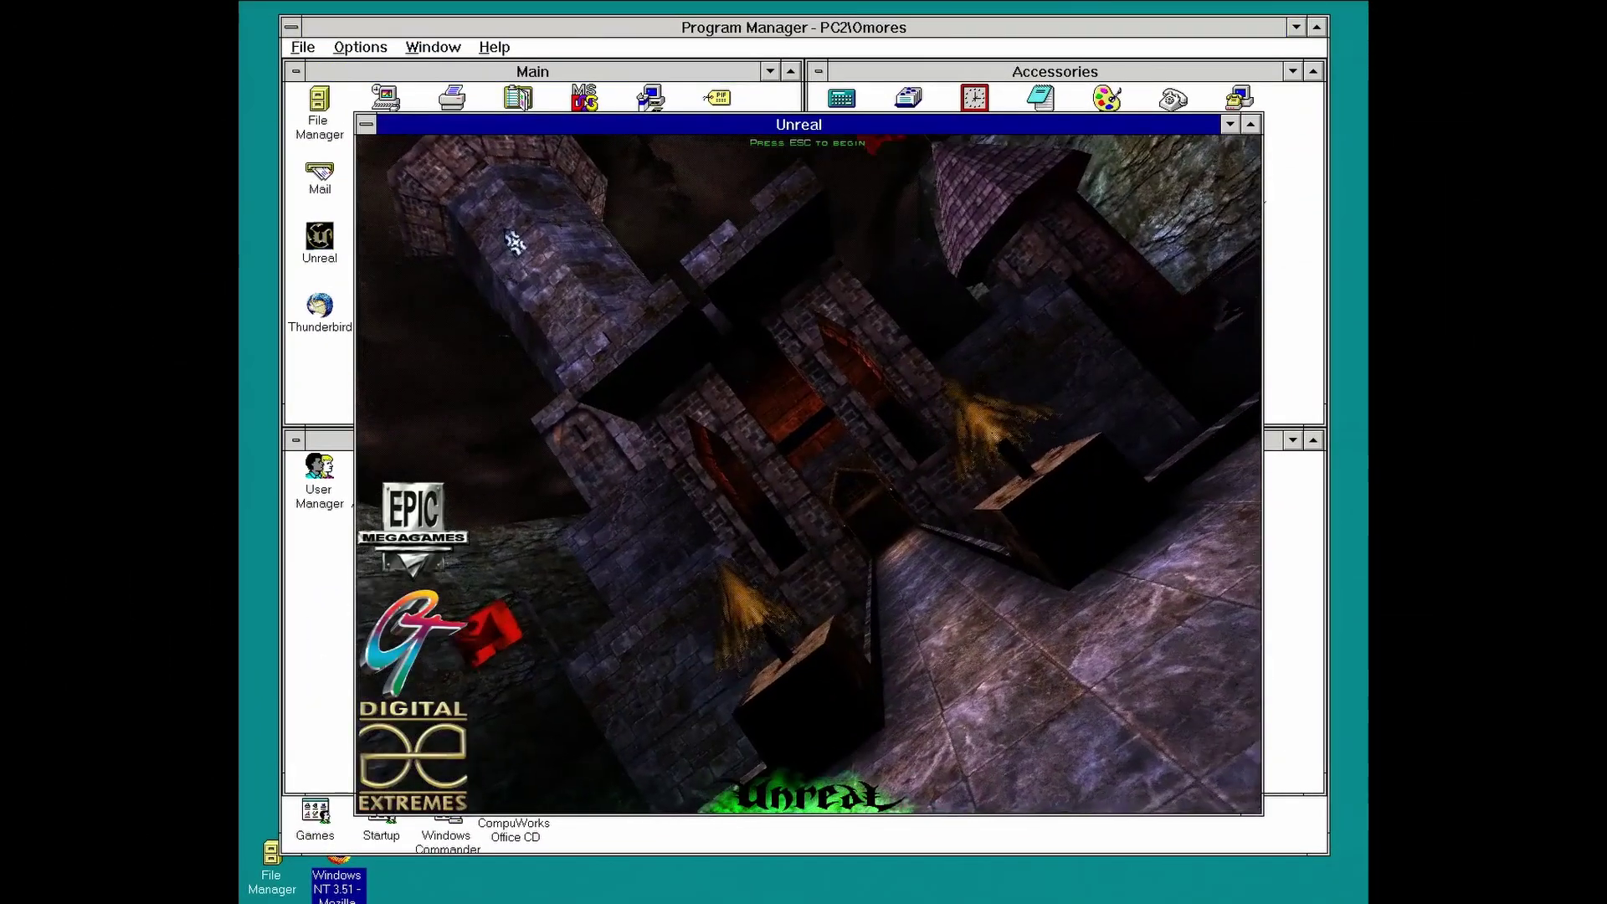
key("Escape")
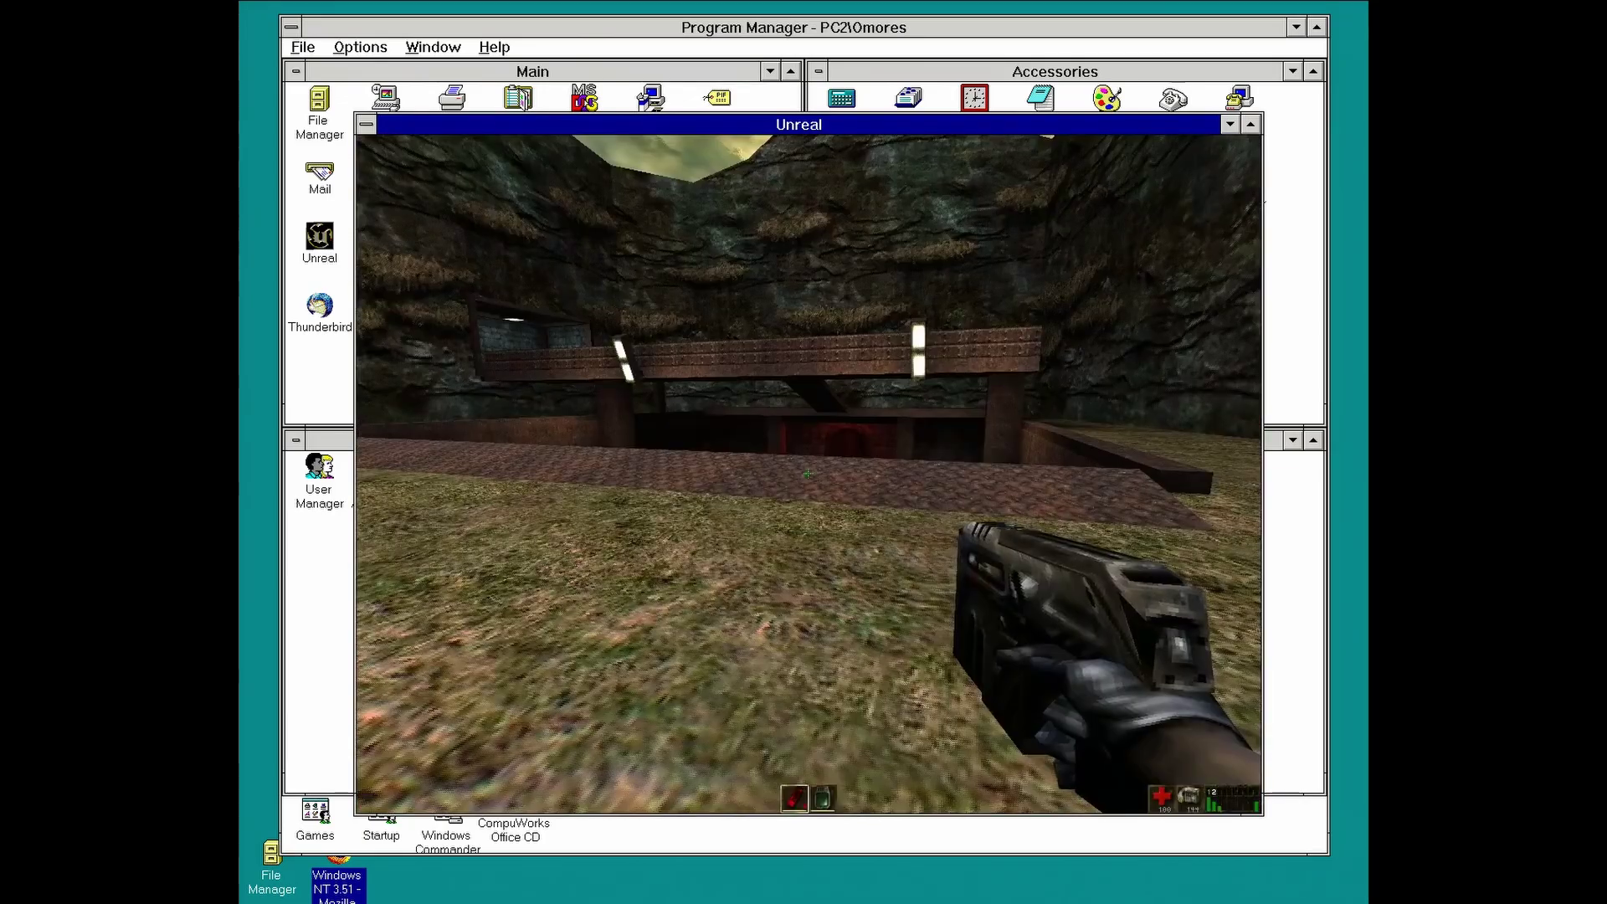
key("Up")
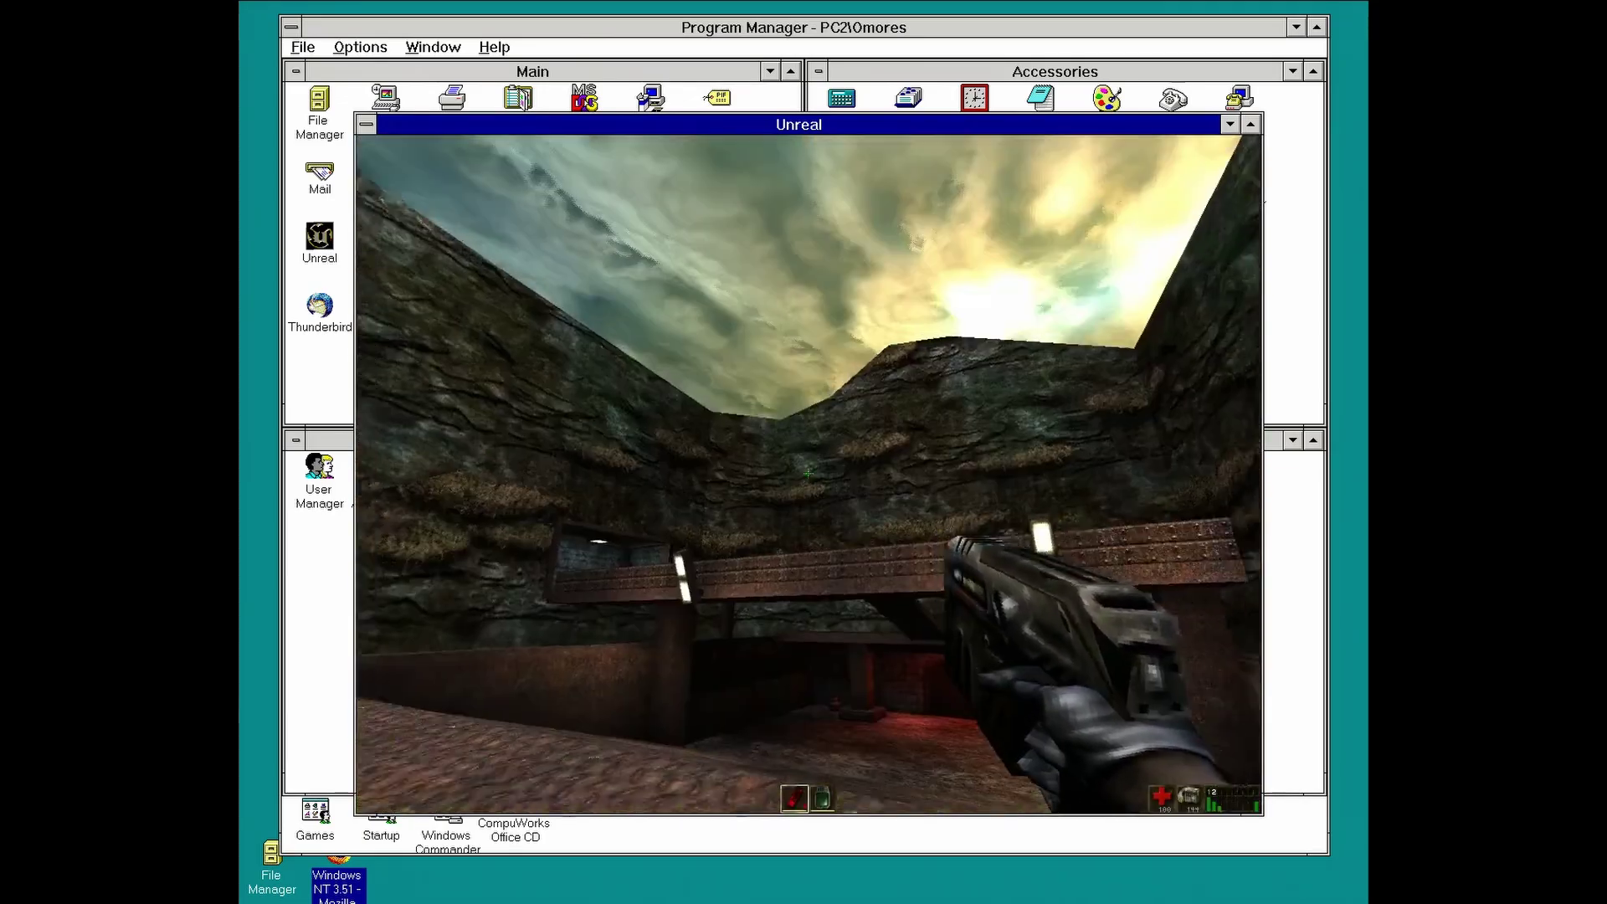
key("Up")
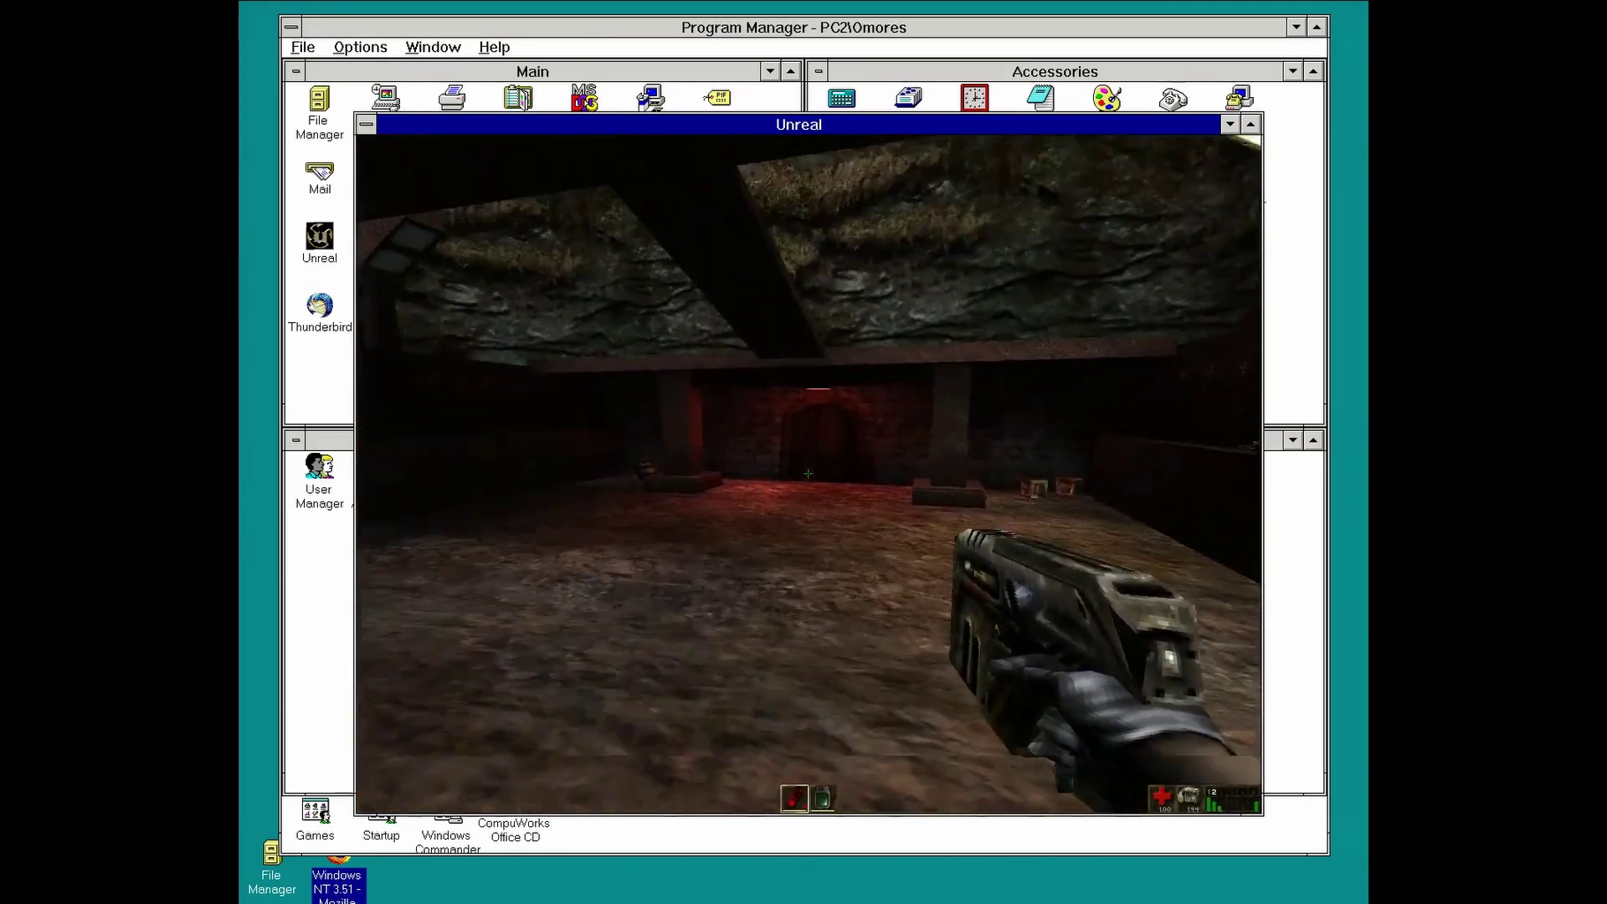
key("Up")
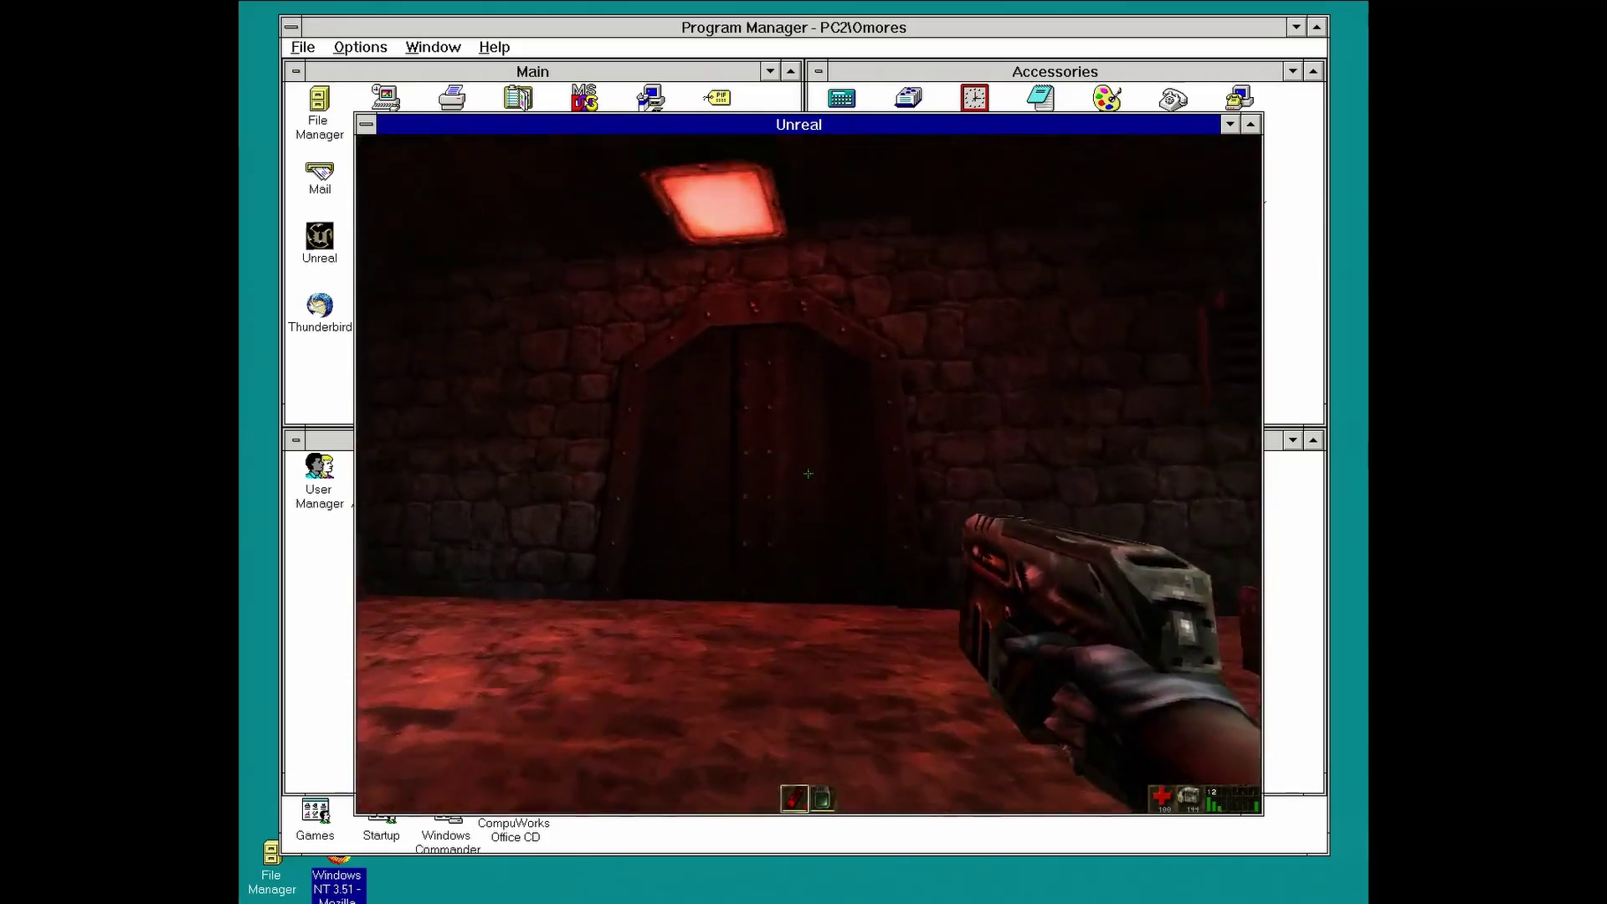
key("Up")
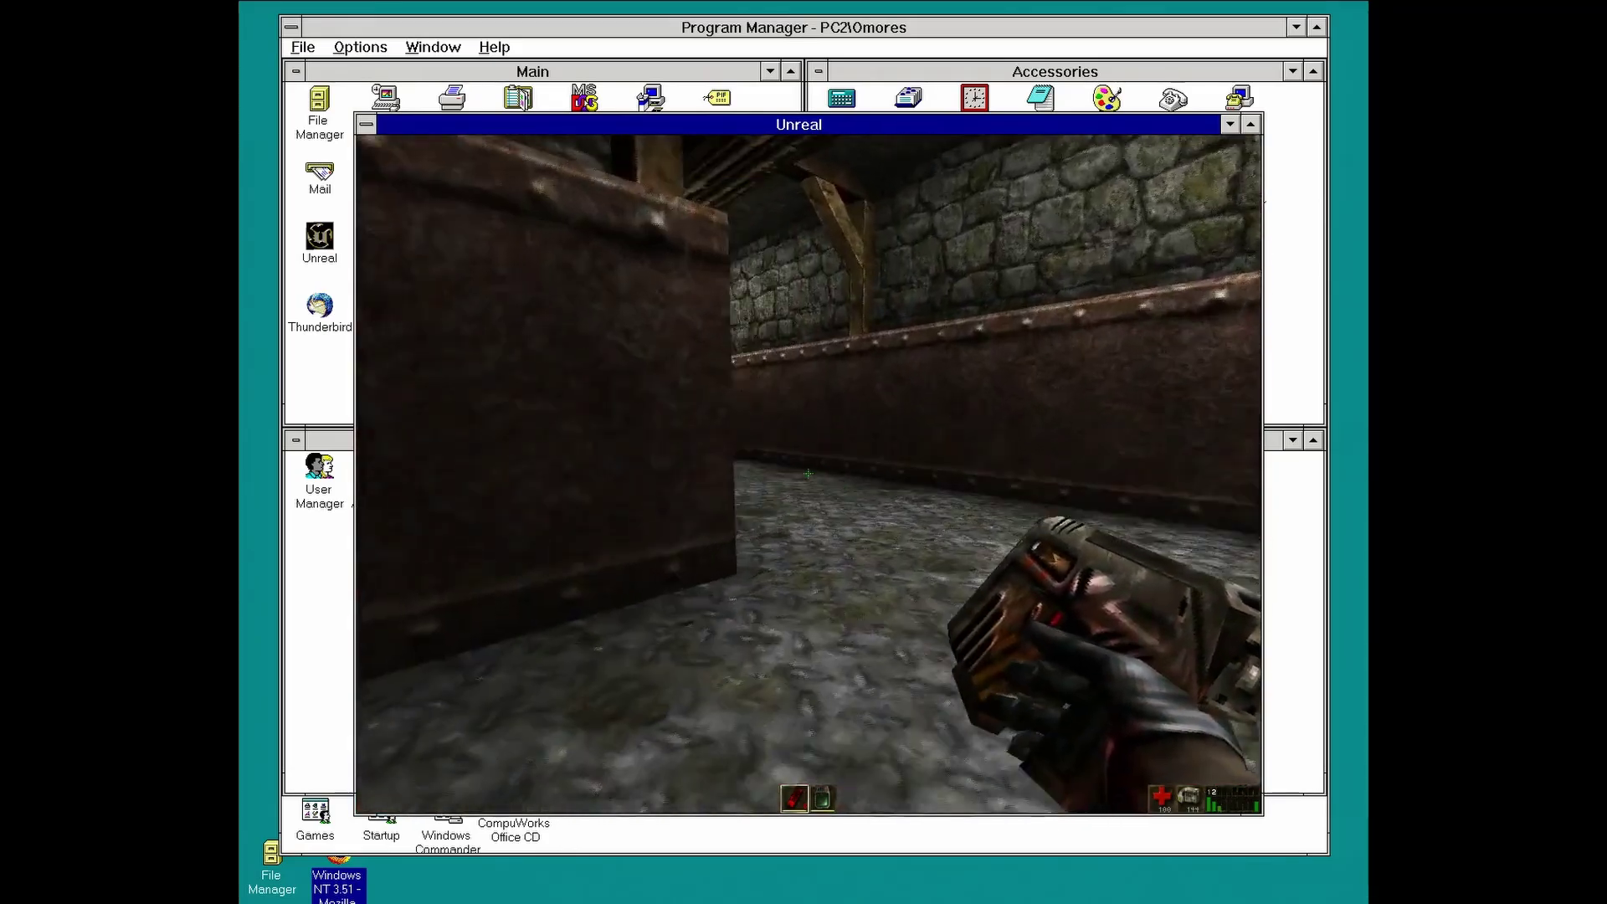
key("Up")
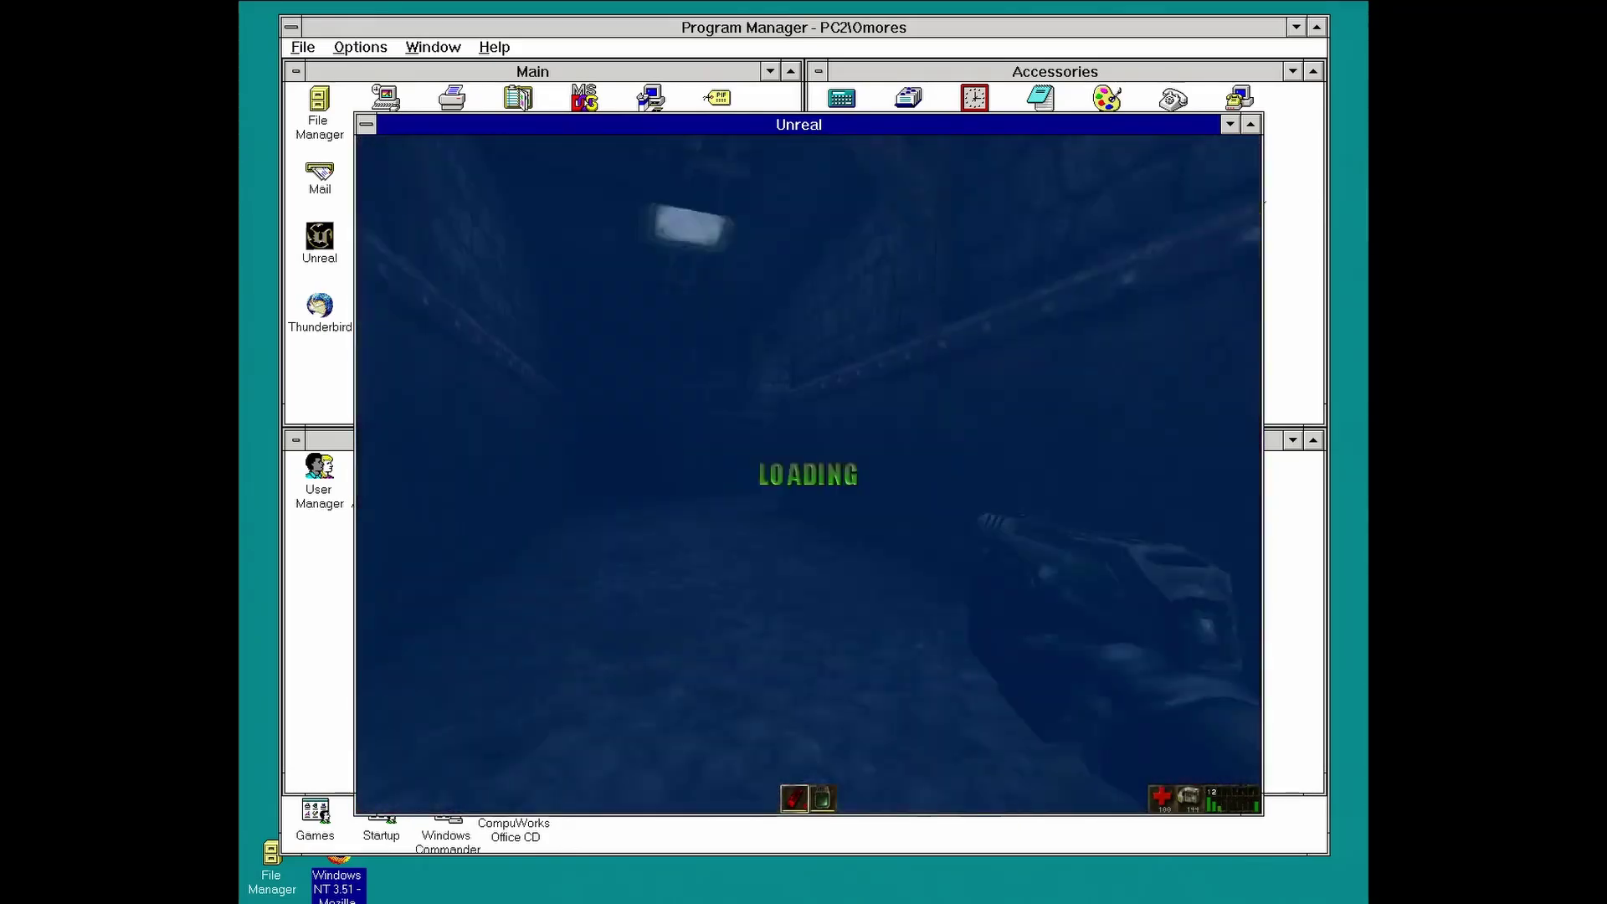
key("Left")
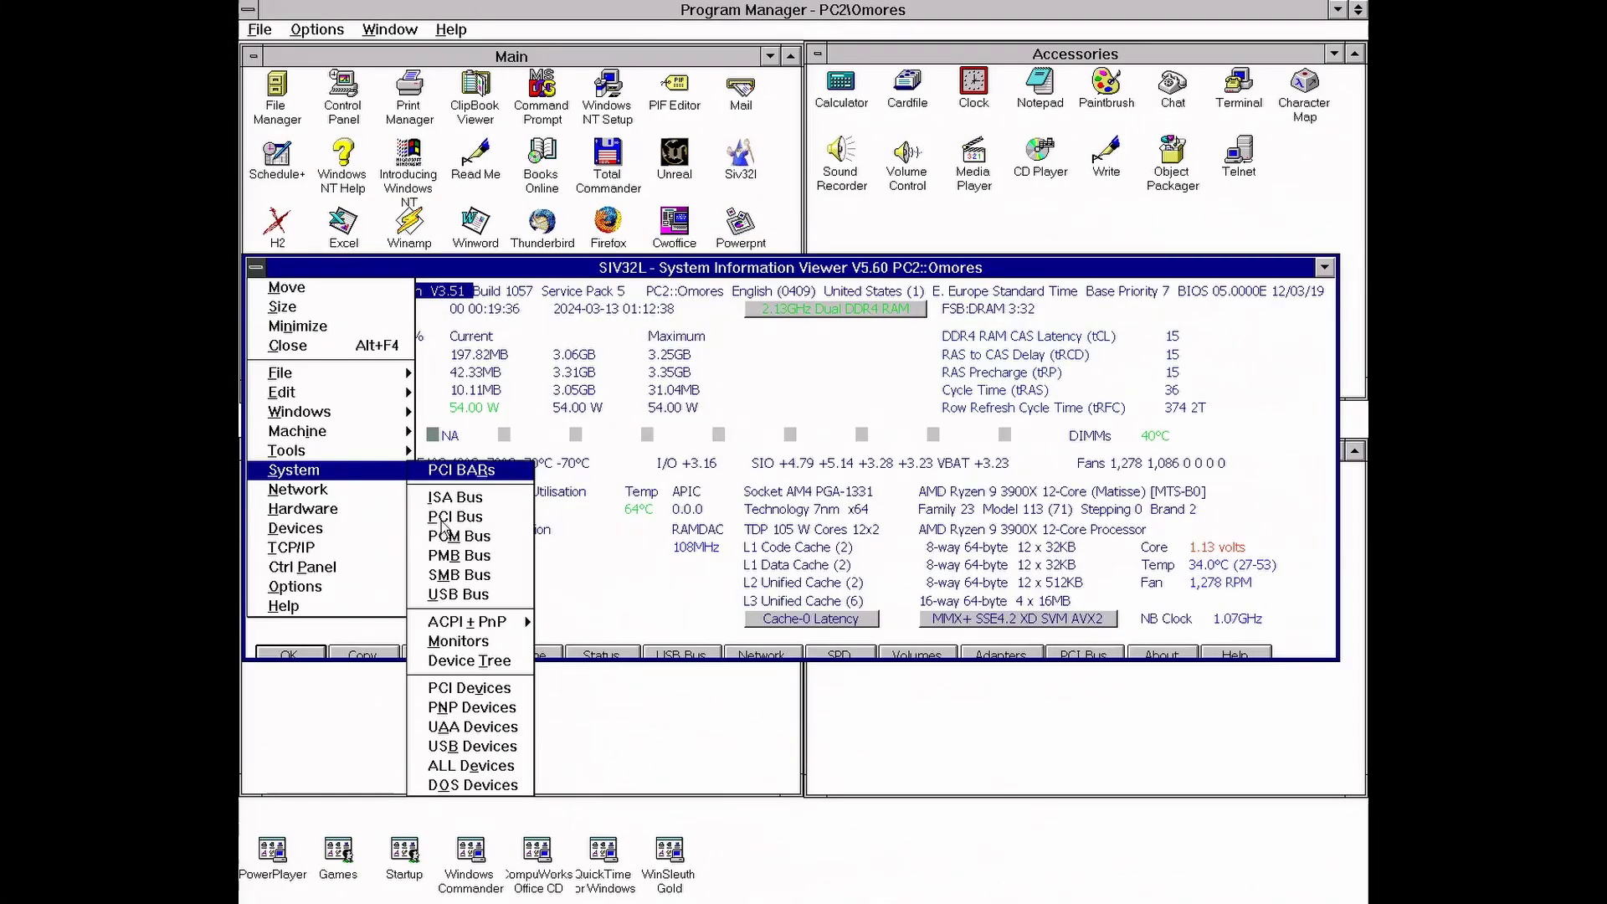
Step: Show SIV32L's PCI Bus device list, then close it from the control menu
left_click(441, 517)
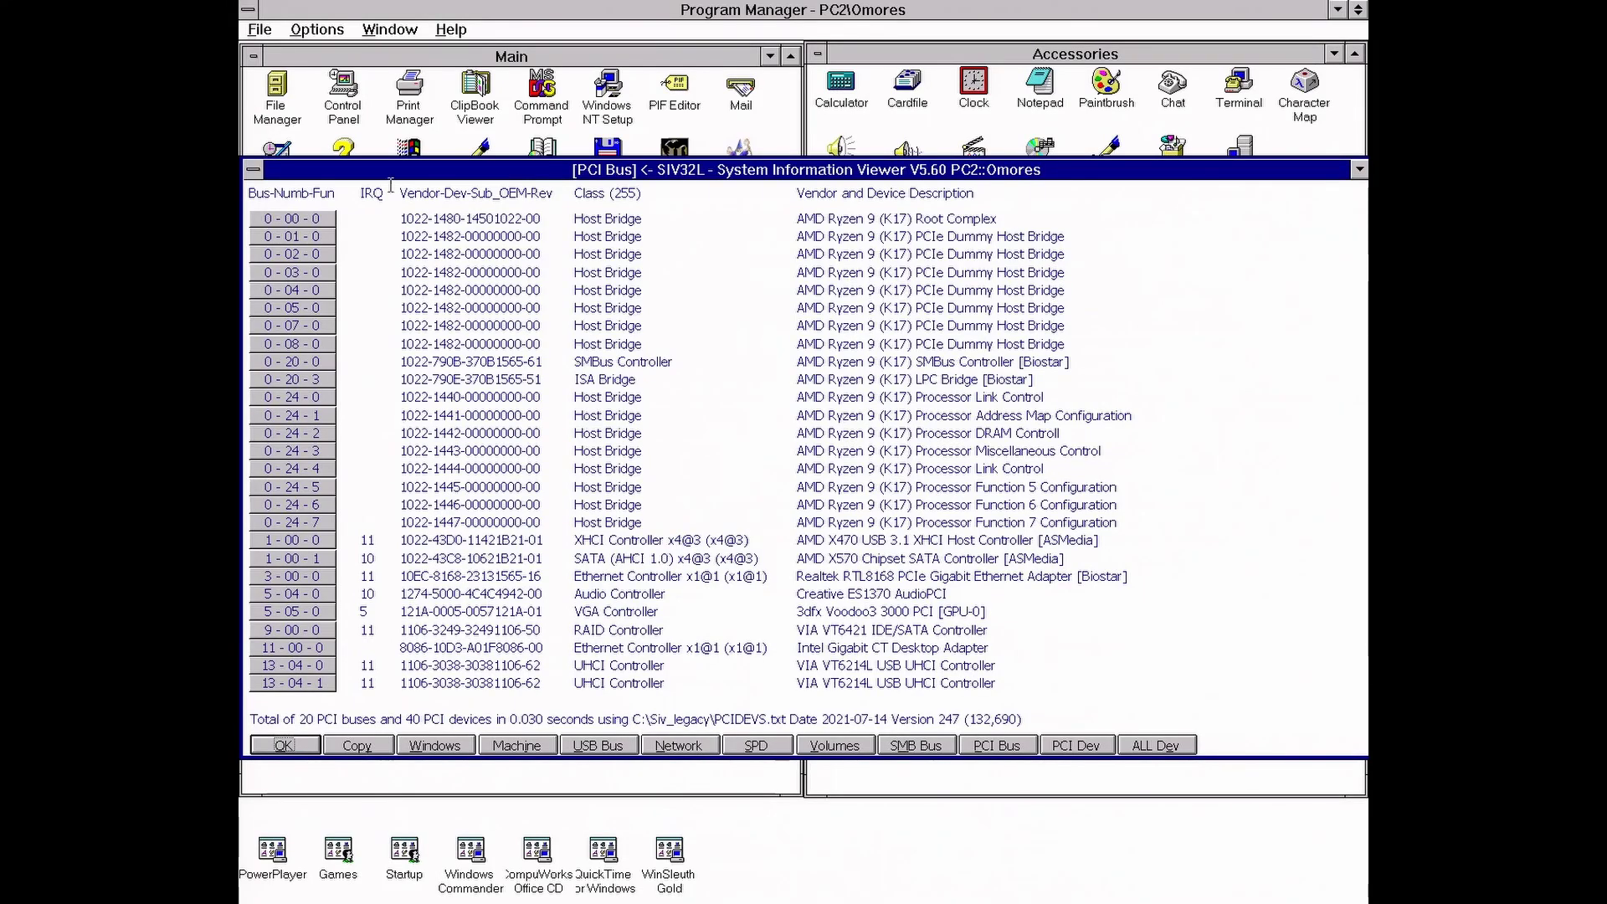
left_click(253, 170)
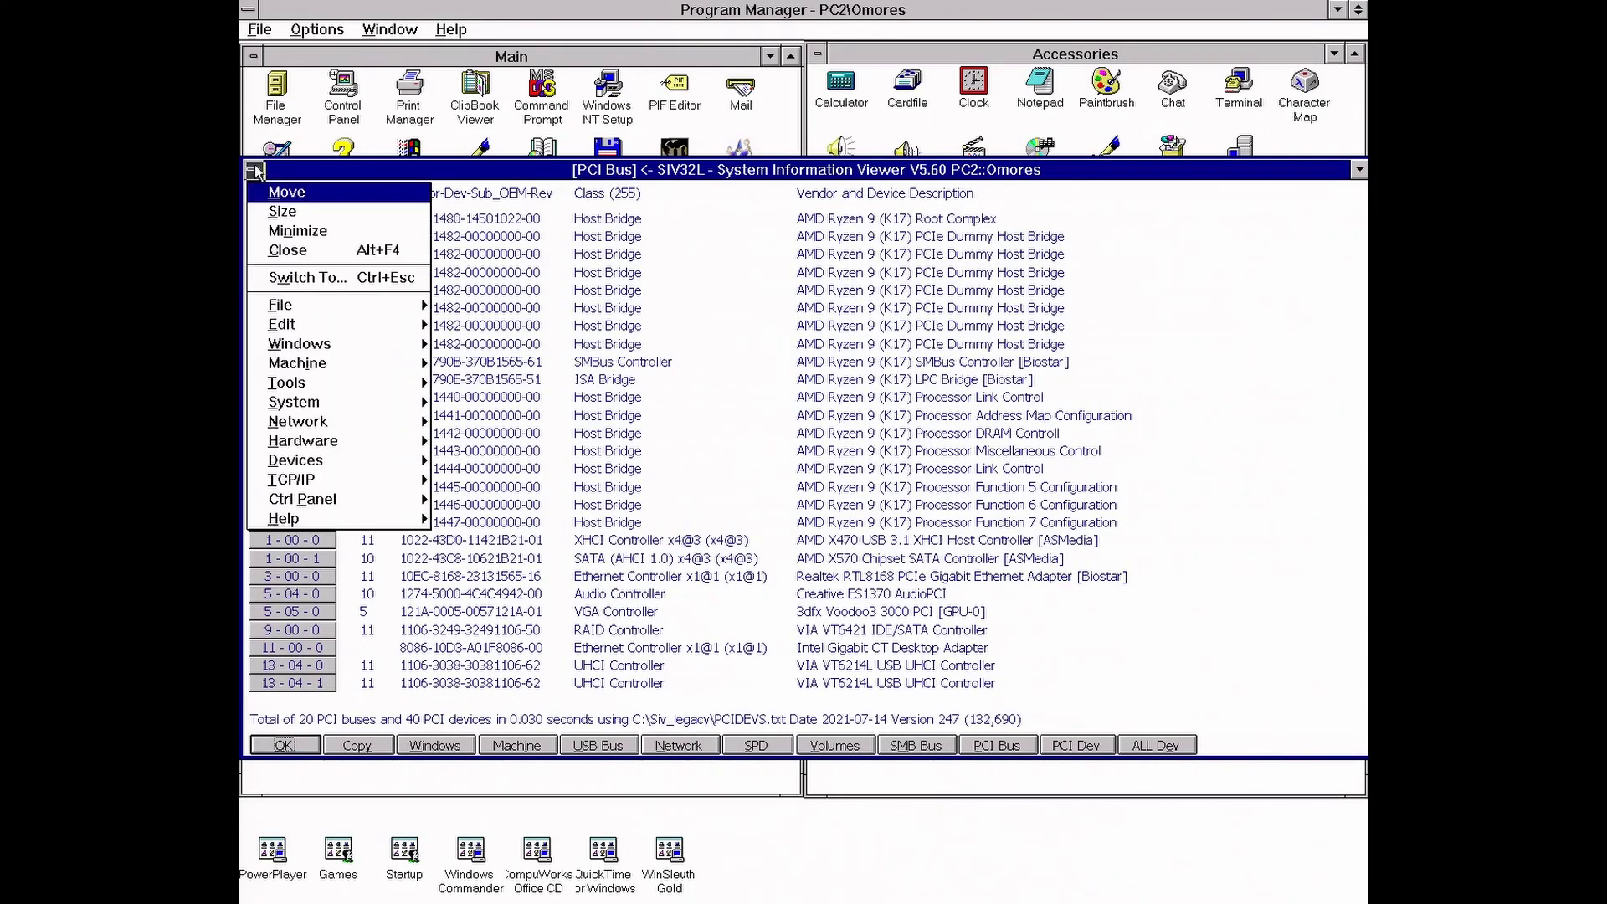
left_click(345, 251)
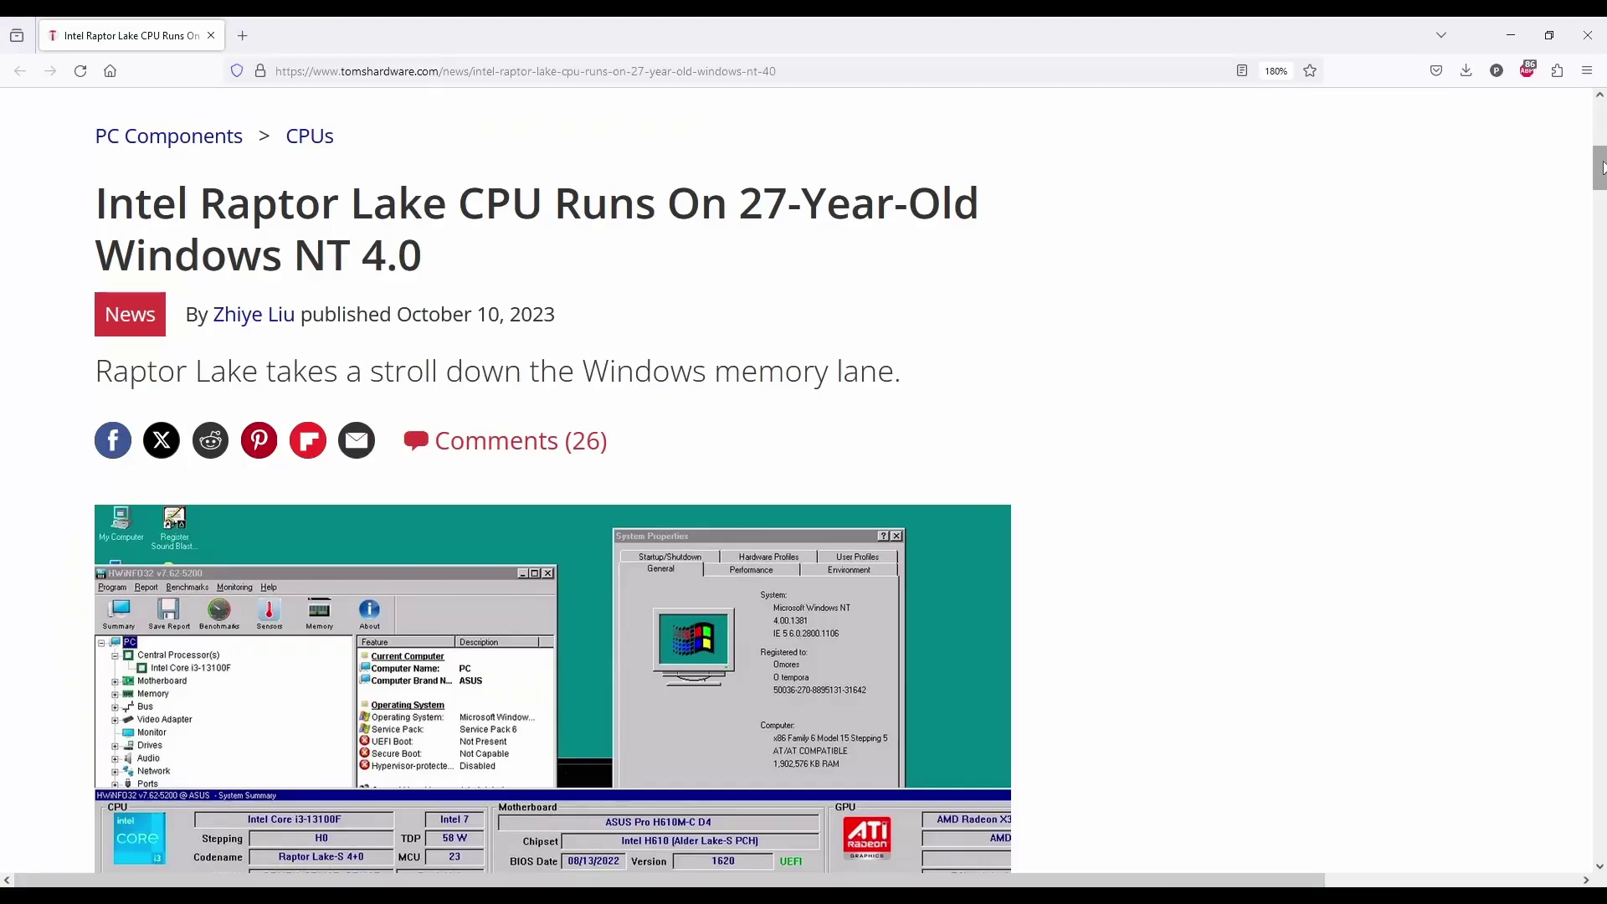
Step: Scroll the Tom's Hardware article down to its HWiNFO screenshot and bring Task Manager forward
left_click_drag(1601, 168, 1602, 241)
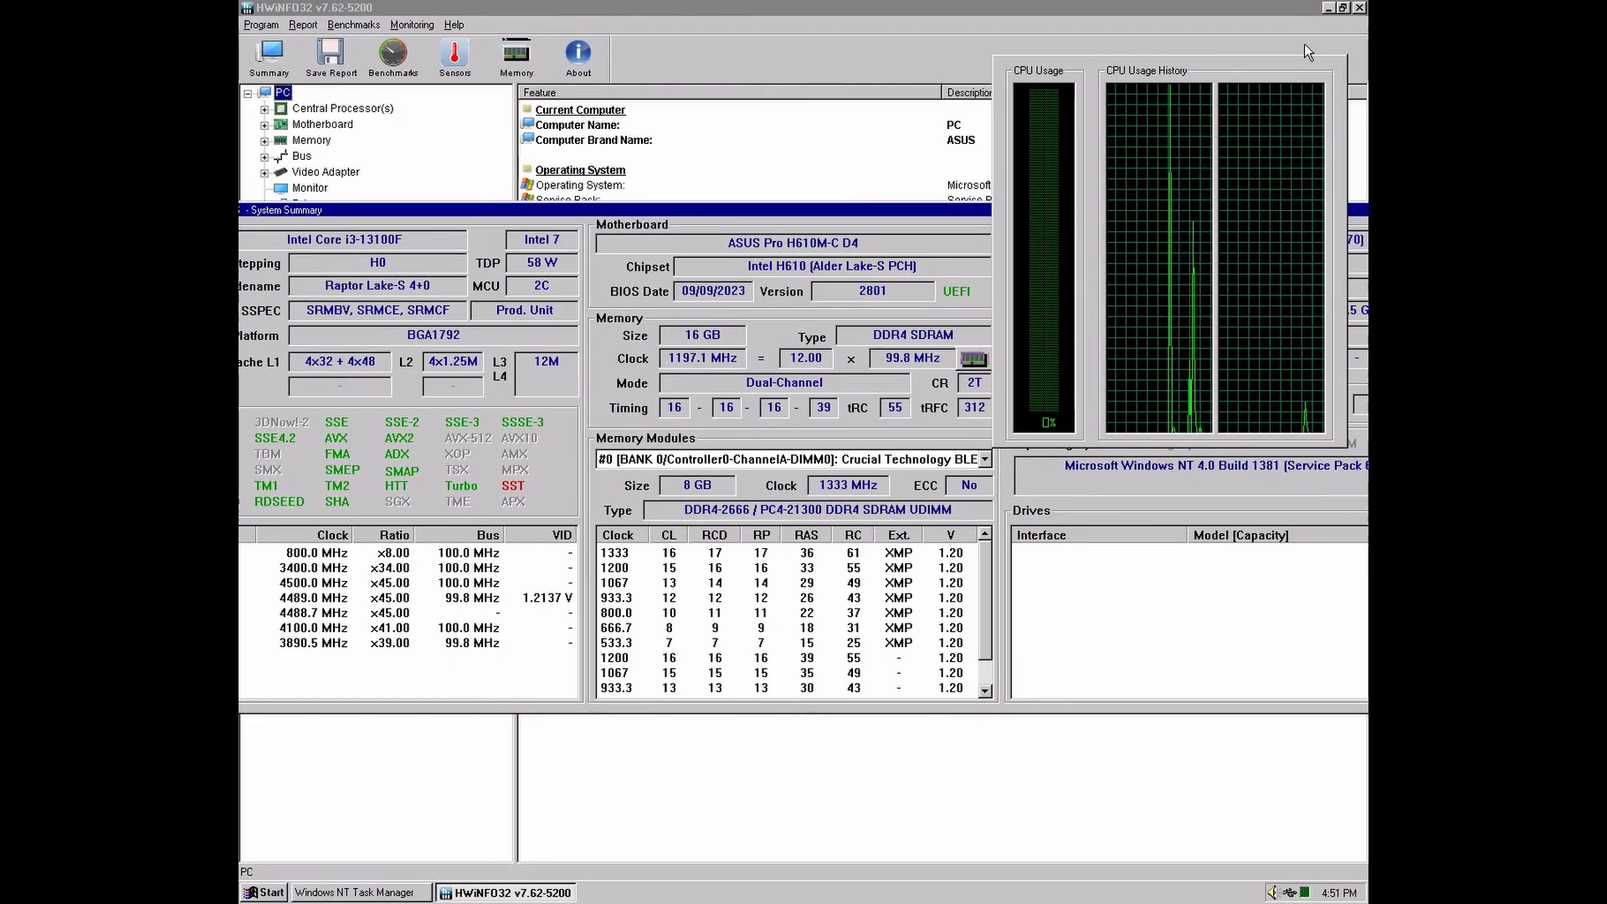
left_click(1296, 119)
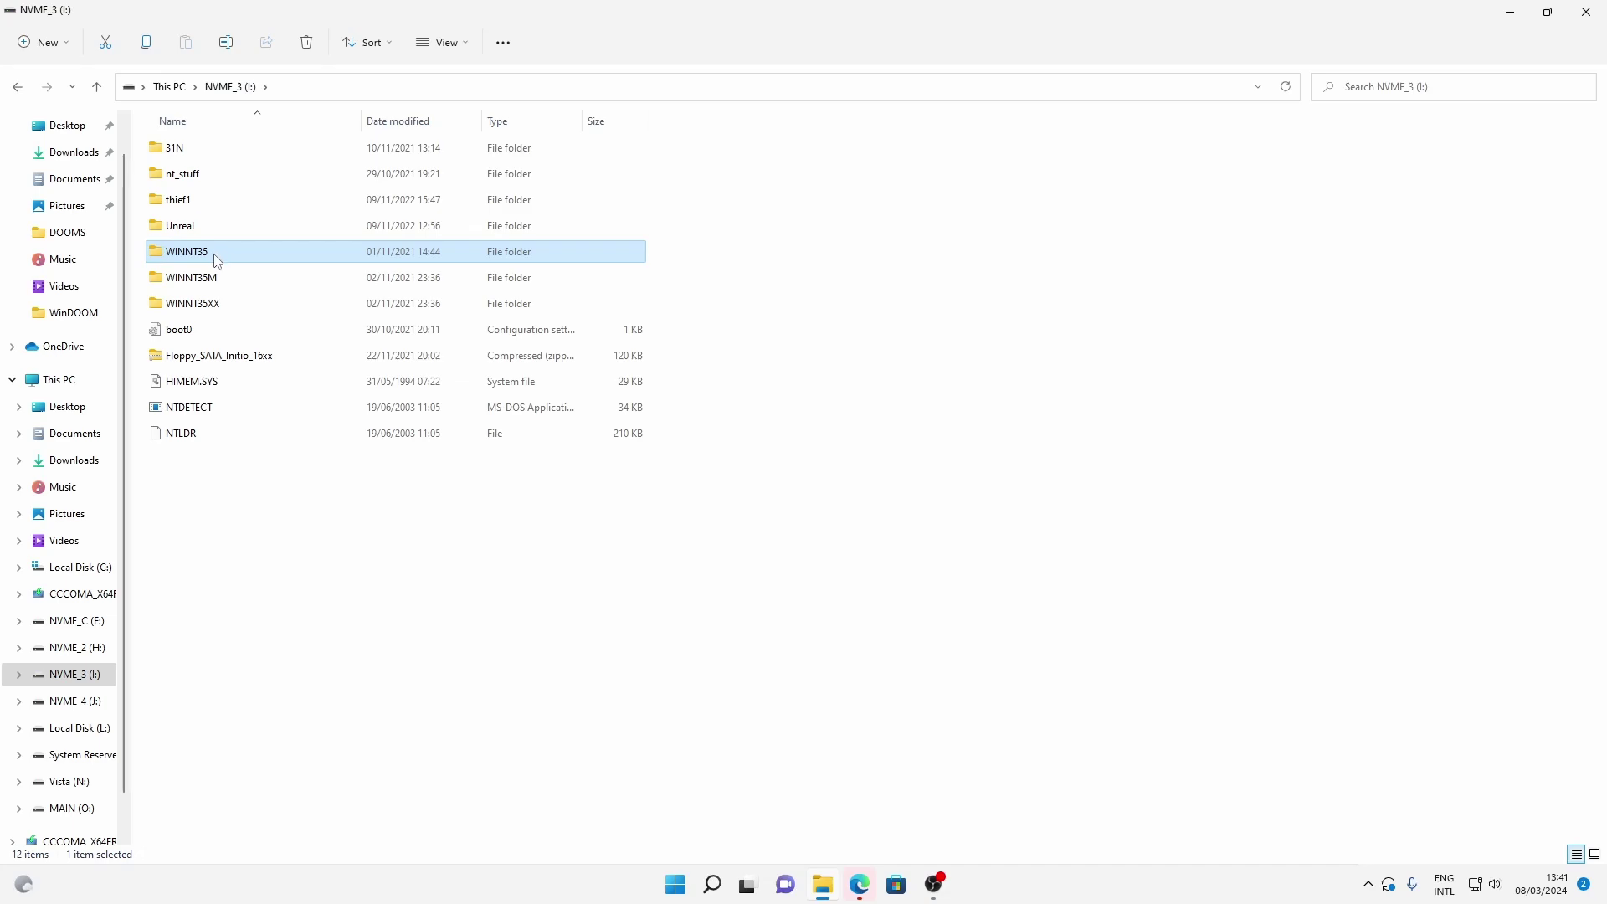
Step: Open WINNT35 from the NVME_3 (I:) drive listing
double_click(217, 260)
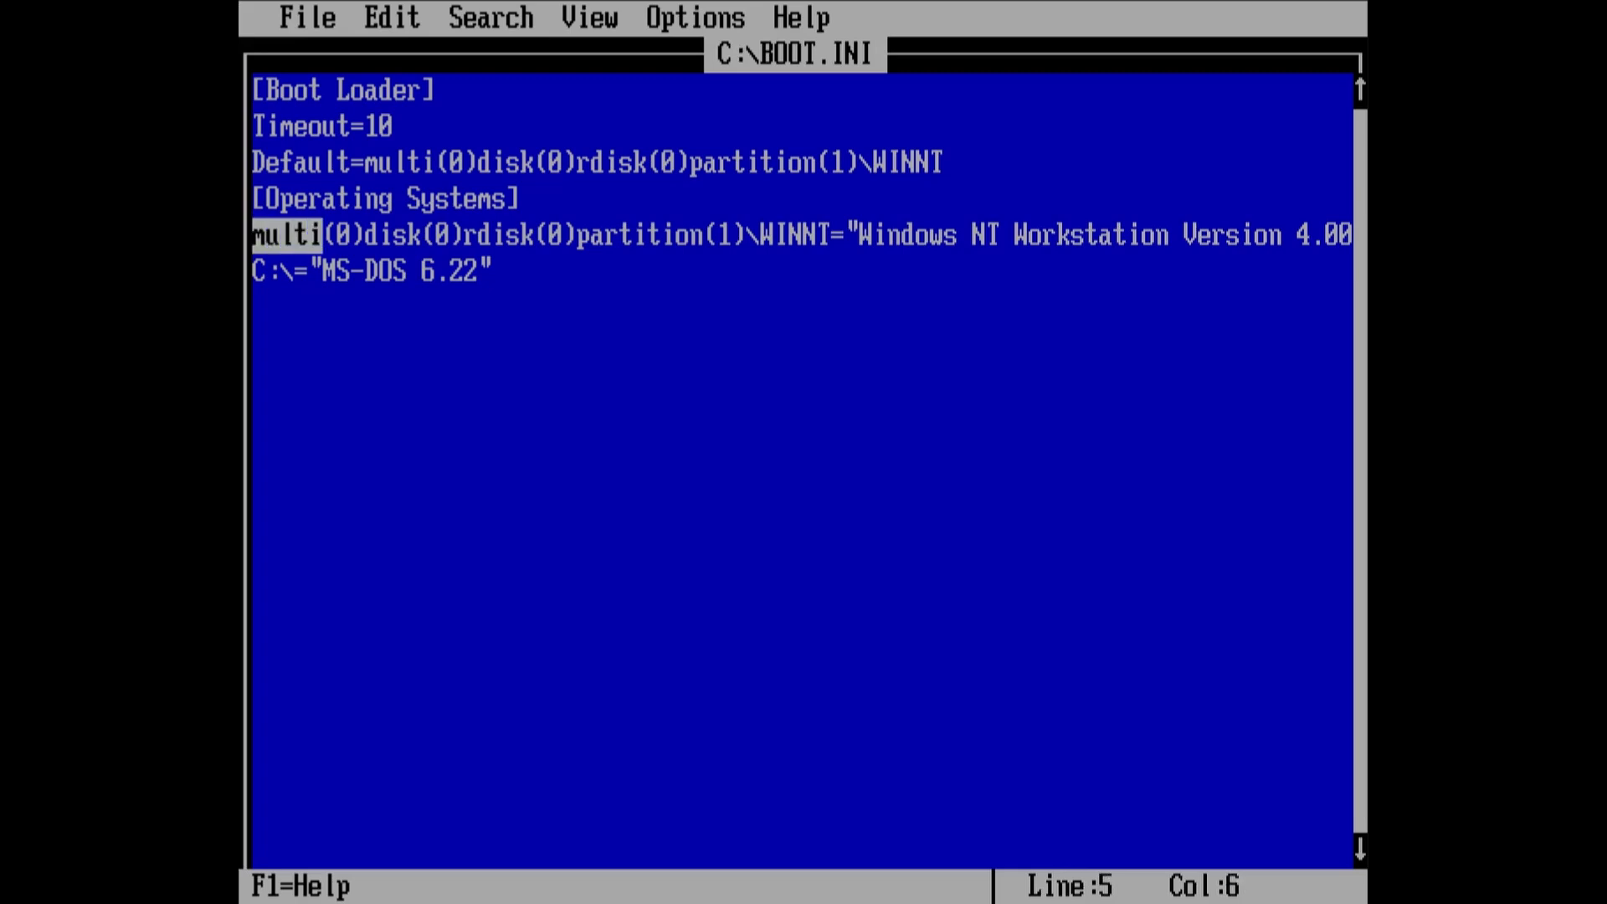
Step: Select line 5's Windows NT 4.00 MPS boot entry in BOOT.INI and copy it via the Edit menu
key("shift+Right")
key("shift+Right")
key("shift+Right")
key("shift+Right")
key("shift+Right")
key("shift+Right")
key("shift+Right")
key("shift+Right")
key("shift+Right")
key("shift+Right")
key("shift+Right")
key("shift+Right")
key("shift+Right")
key("shift+Right")
key("shift+Right")
key("shift+Right")
key("shift+Right")
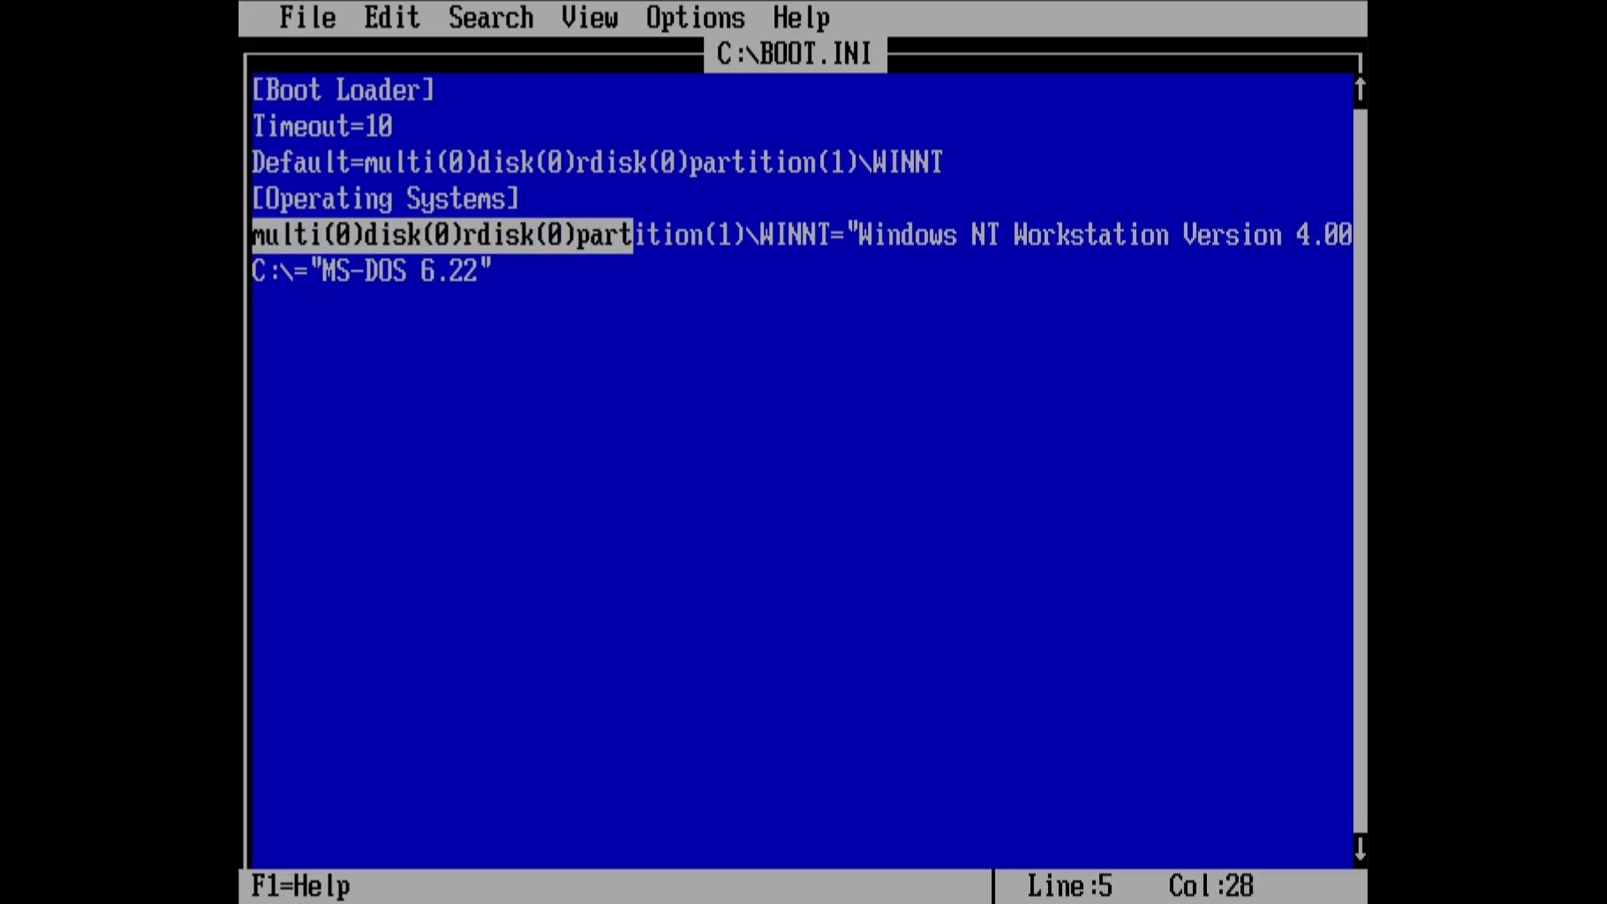
key("shift+Right")
key("shift+Right")
key("shift+Right")
key("shift+Right")
key("shift+Right")
key("shift+Right")
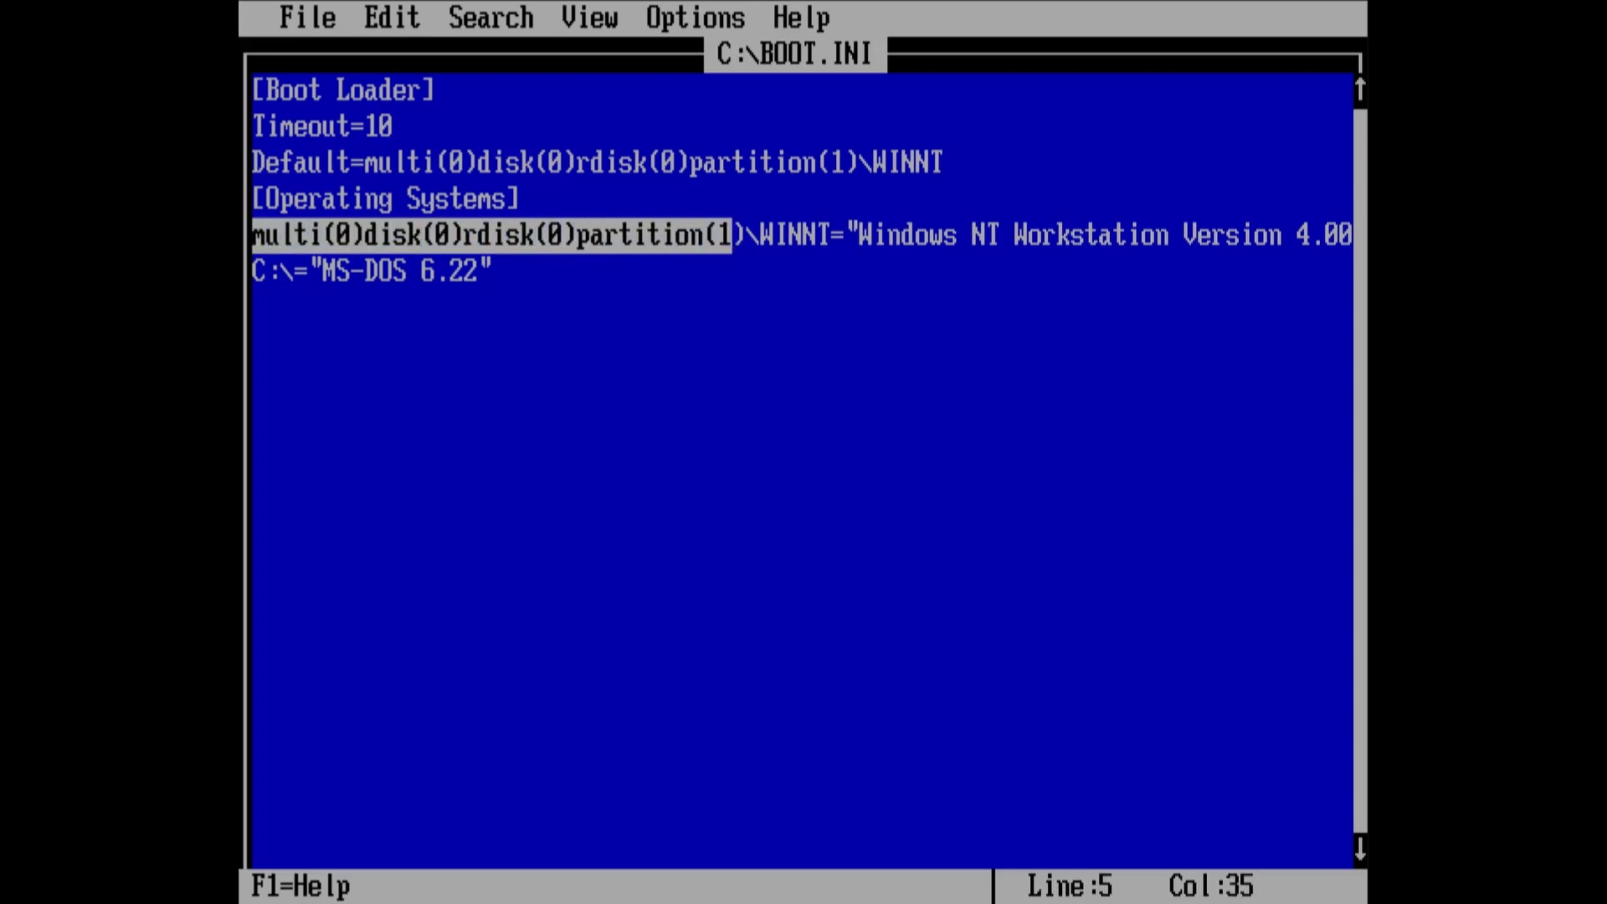
key("shift+End")
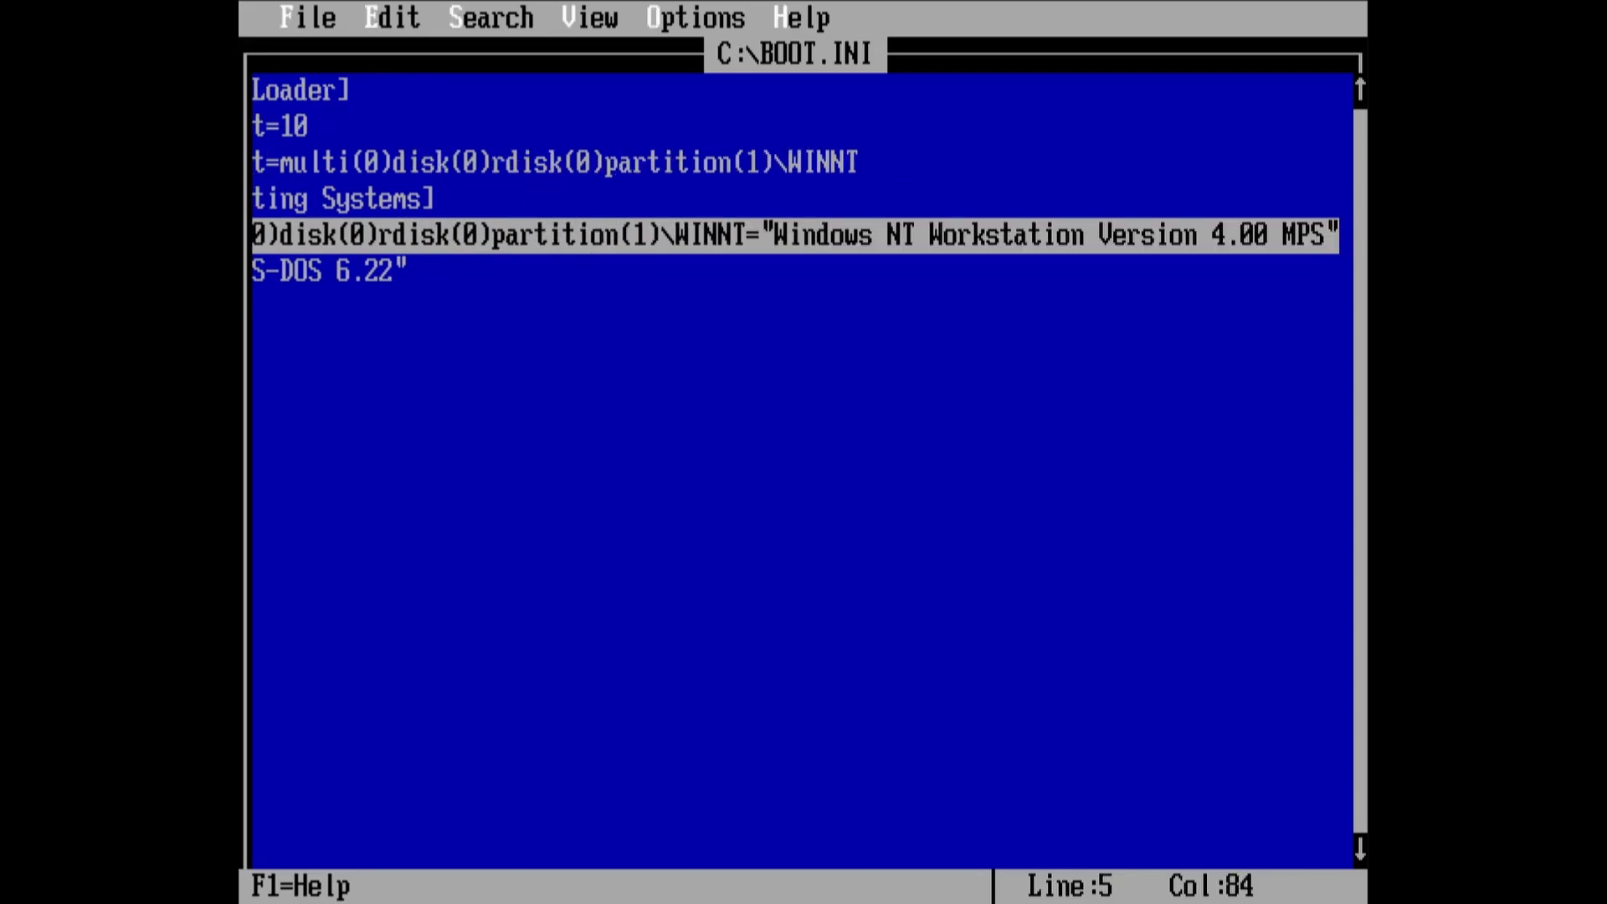
key("alt+f")
key("Right")
key("Down")
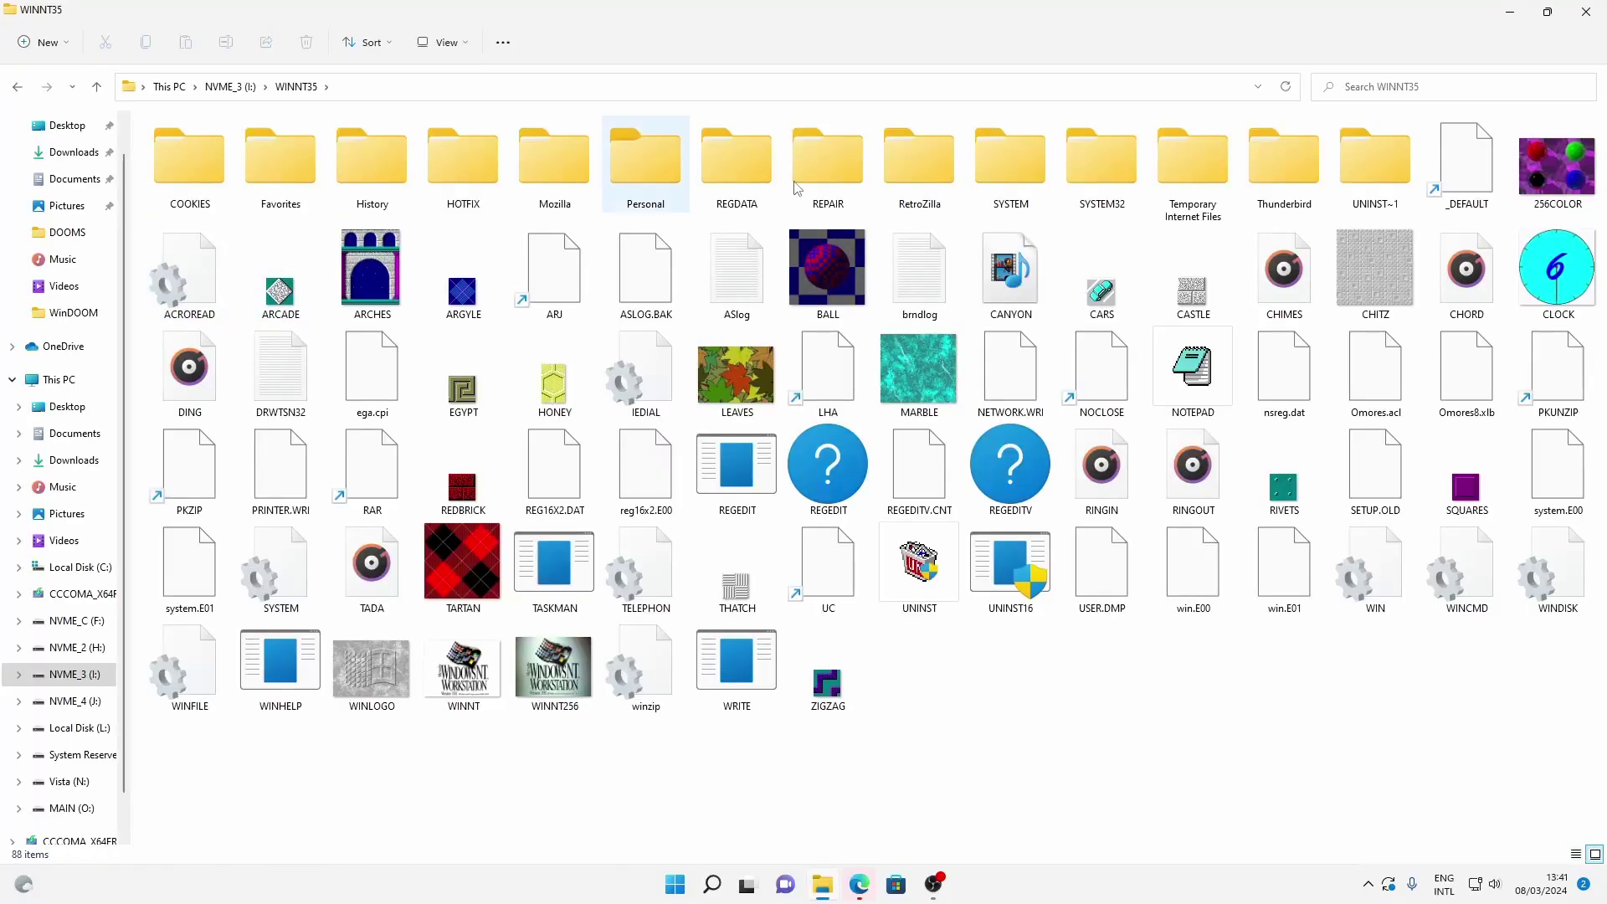
Step: In SYSTEM32, launch and close Calculator, then launch and close Clock
double_click(1096, 160)
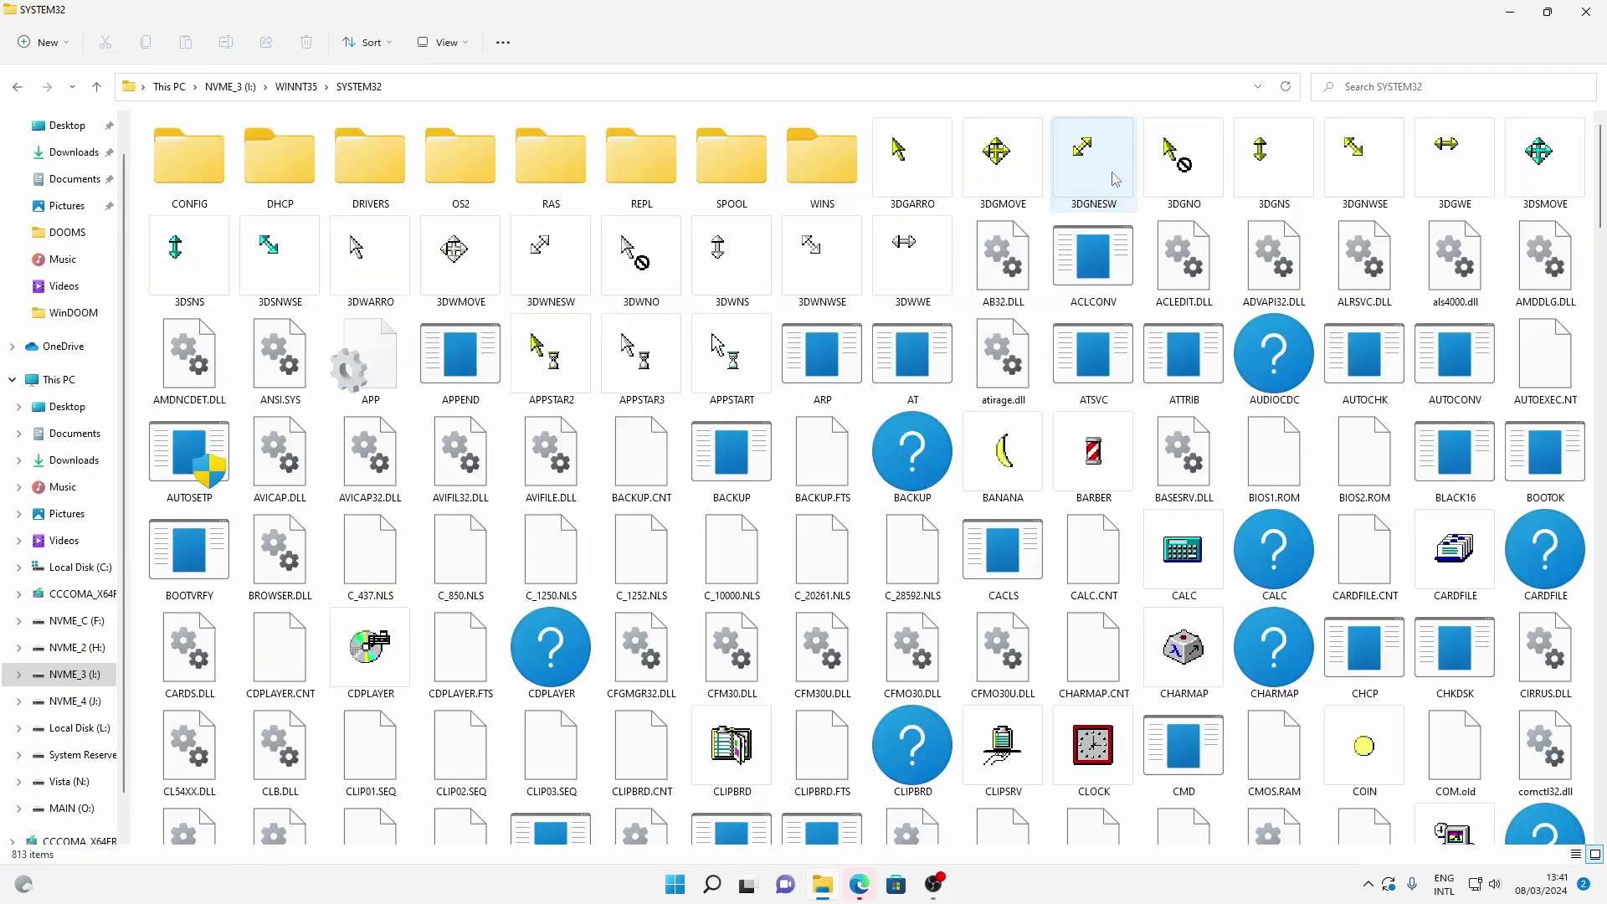
double_click(1183, 552)
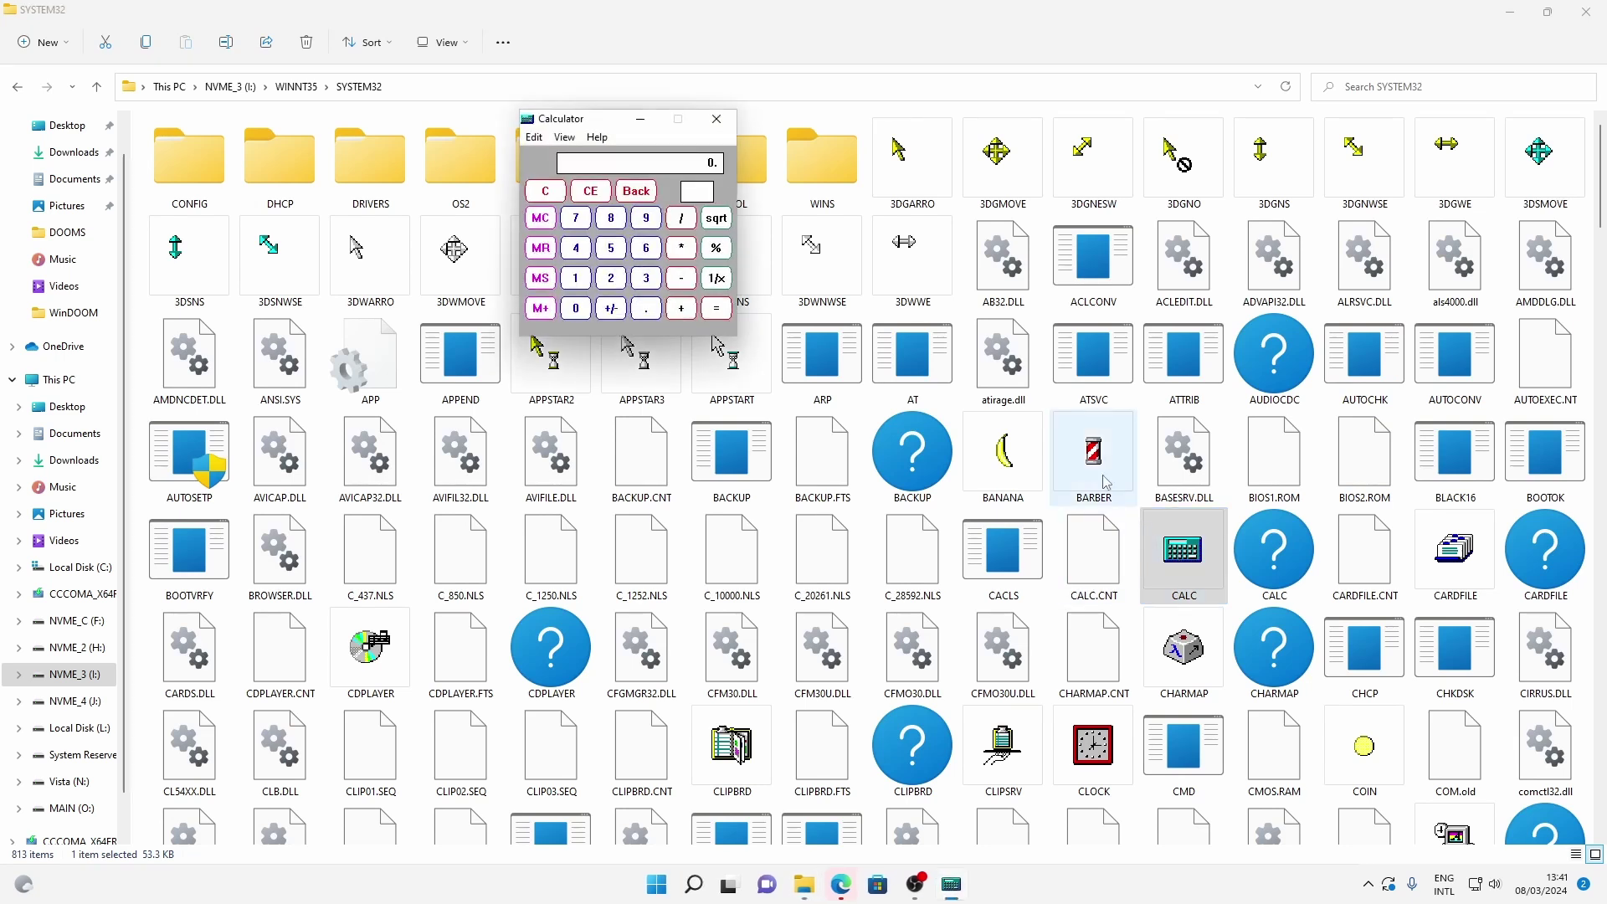
left_click(716, 119)
left_click(1455, 552)
double_click(1093, 744)
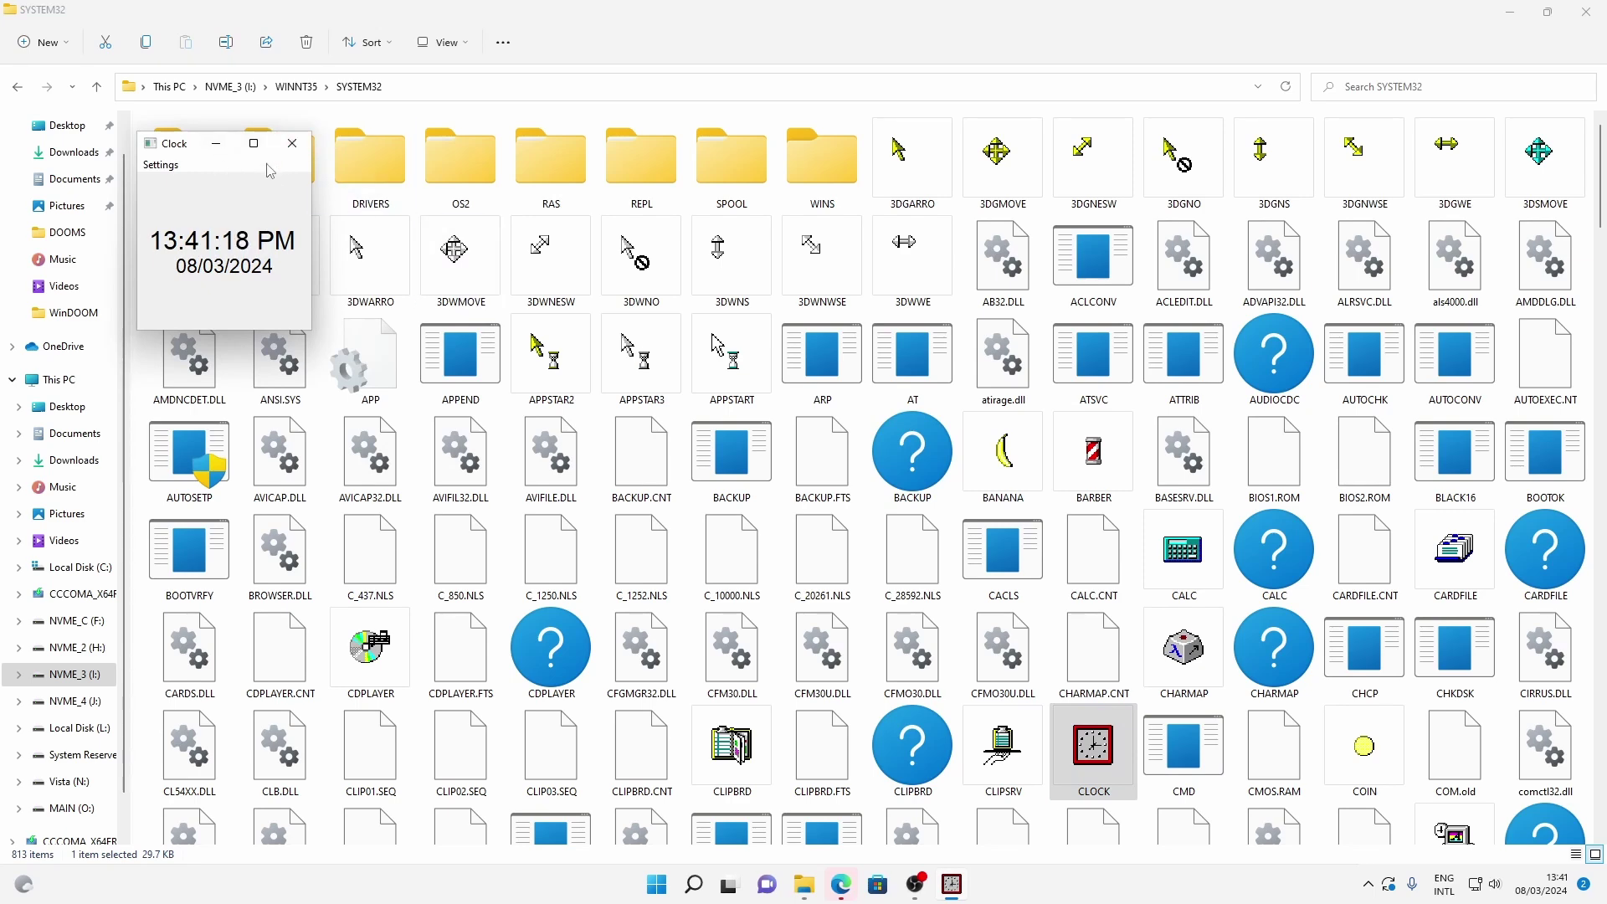
left_click(302, 148)
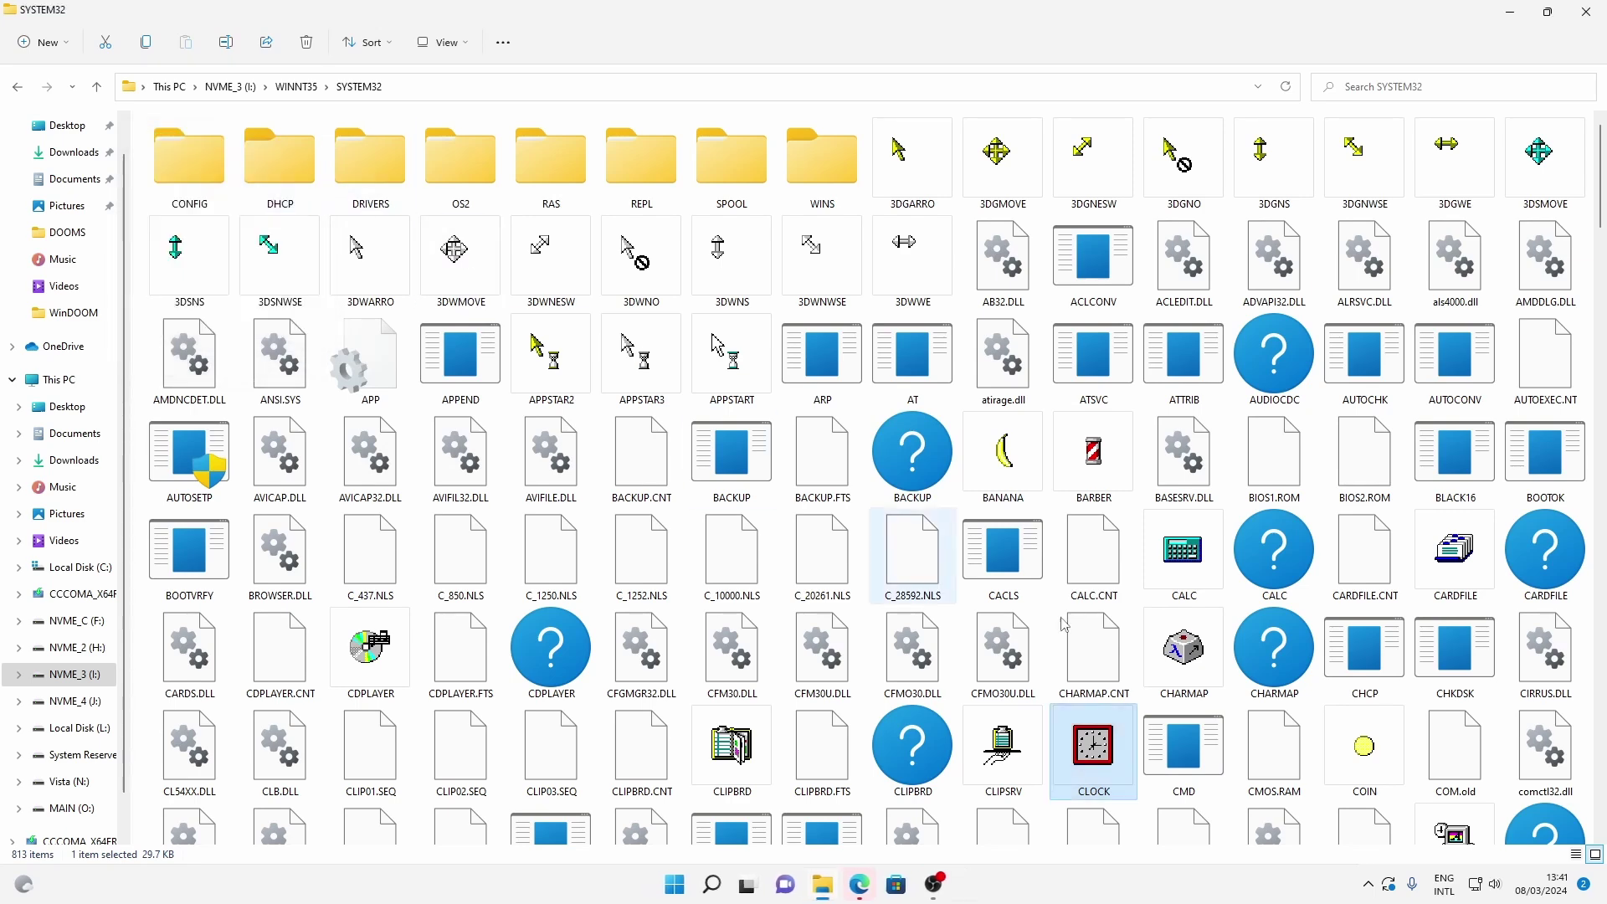
Step: Open and close Character Map, then launch PBRUSH Paintbrush and move it aside
left_click(1199, 644)
double_click(1184, 649)
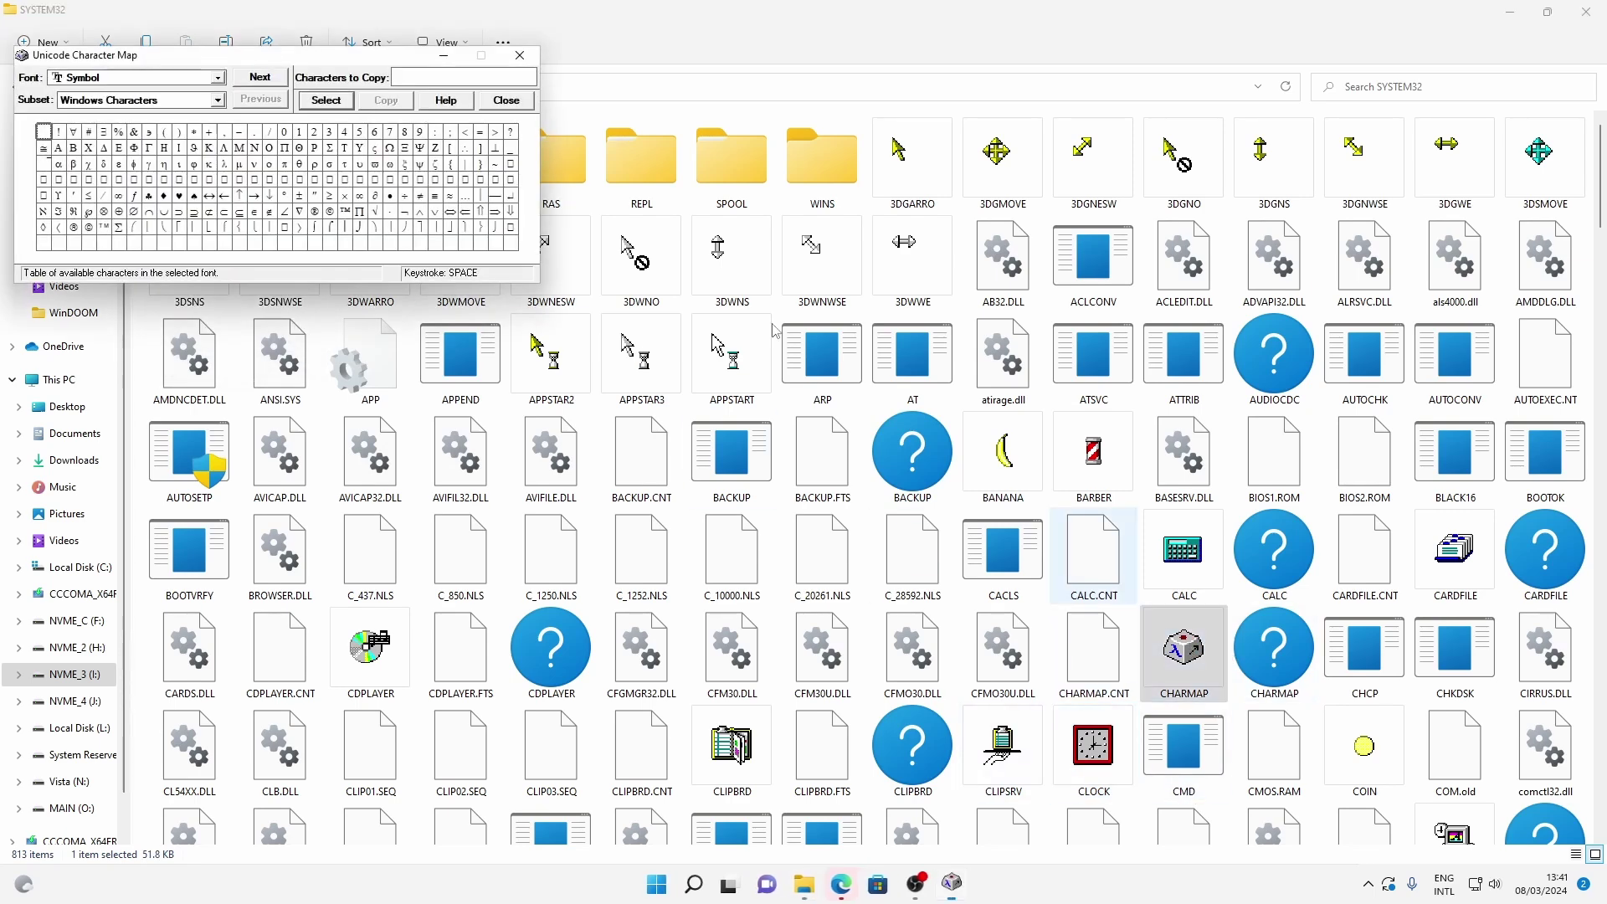
left_click_drag(382, 63, 957, 456)
left_click(1090, 449)
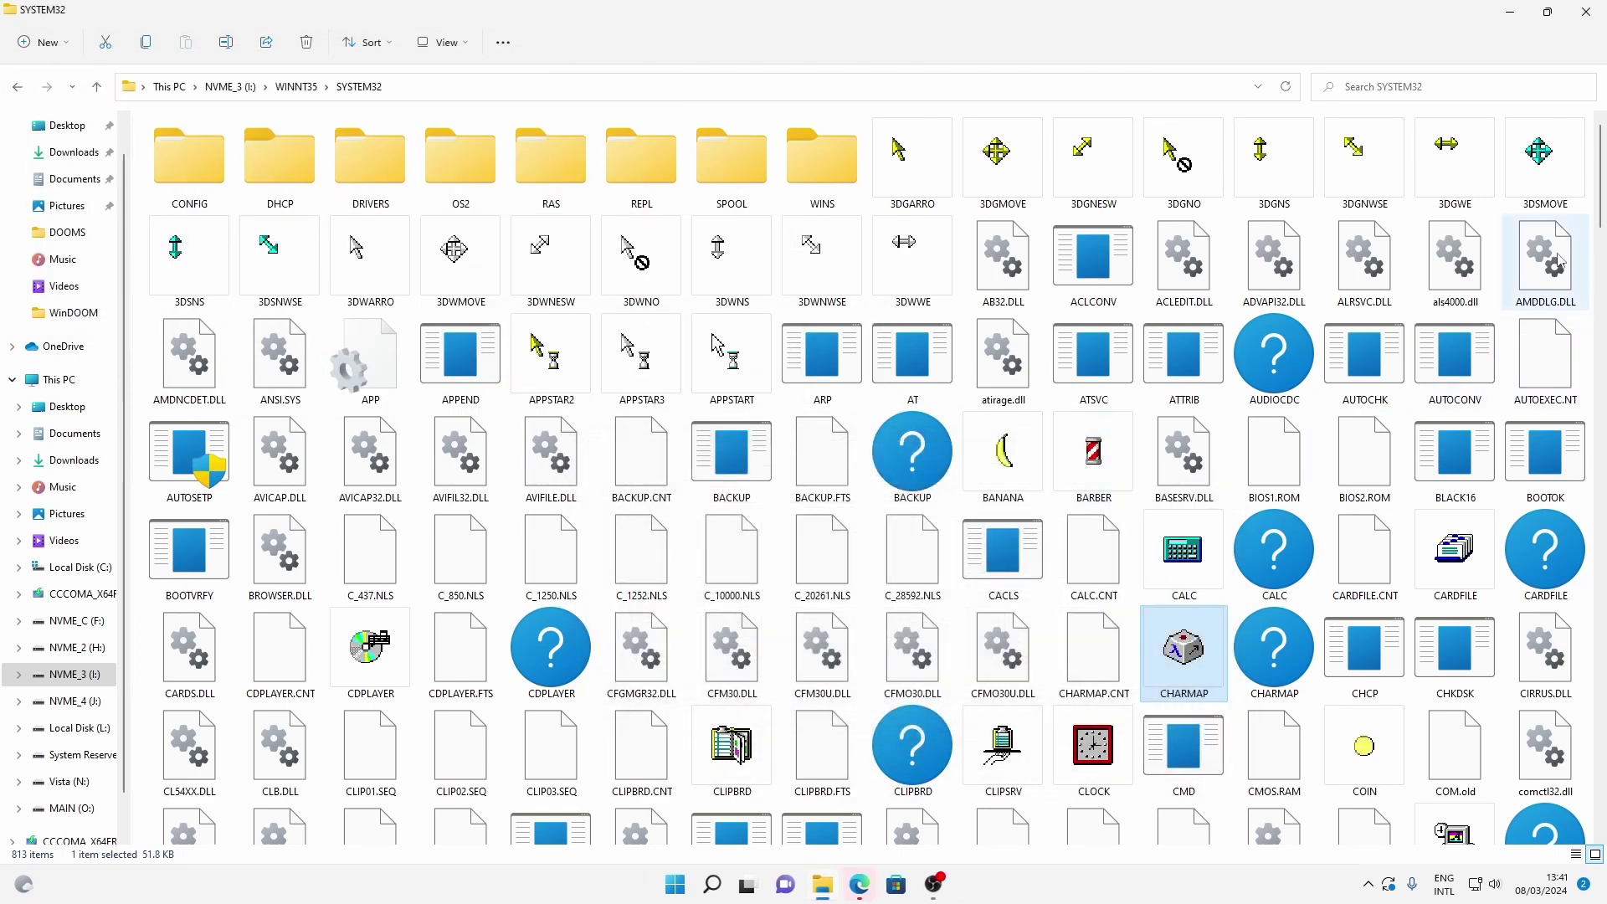
left_click_drag(1600, 176, 1600, 549)
double_click(1455, 548)
left_click_drag(583, 47, 765, 181)
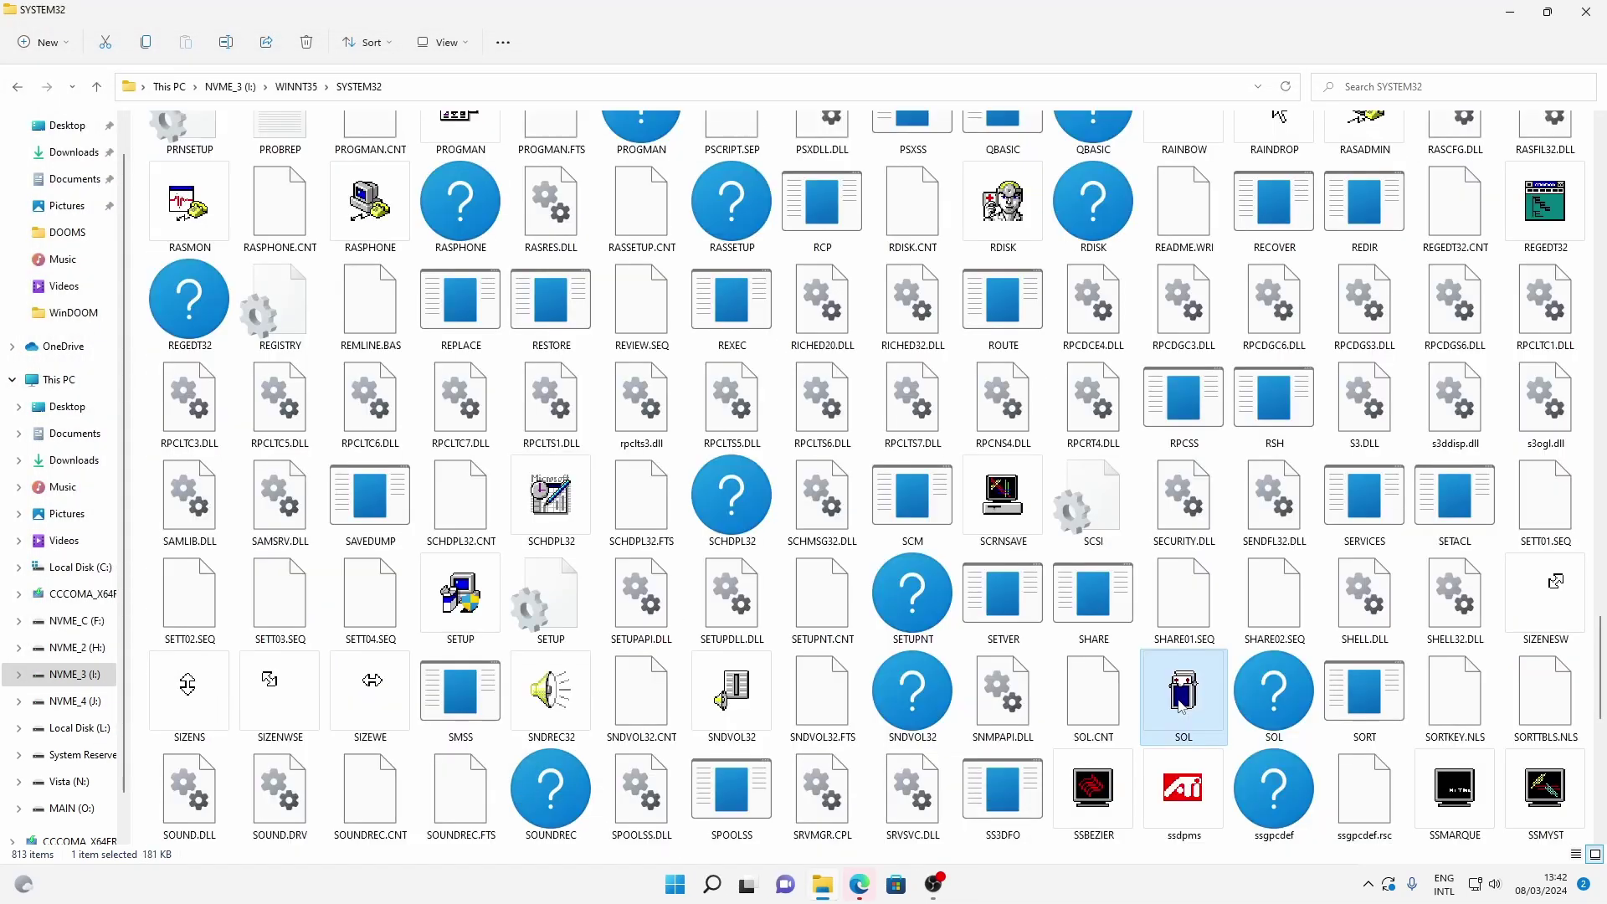
Step: Launch and close Solitaire, then run Control Panel and show its About Control Panel dialog
double_click(1183, 695)
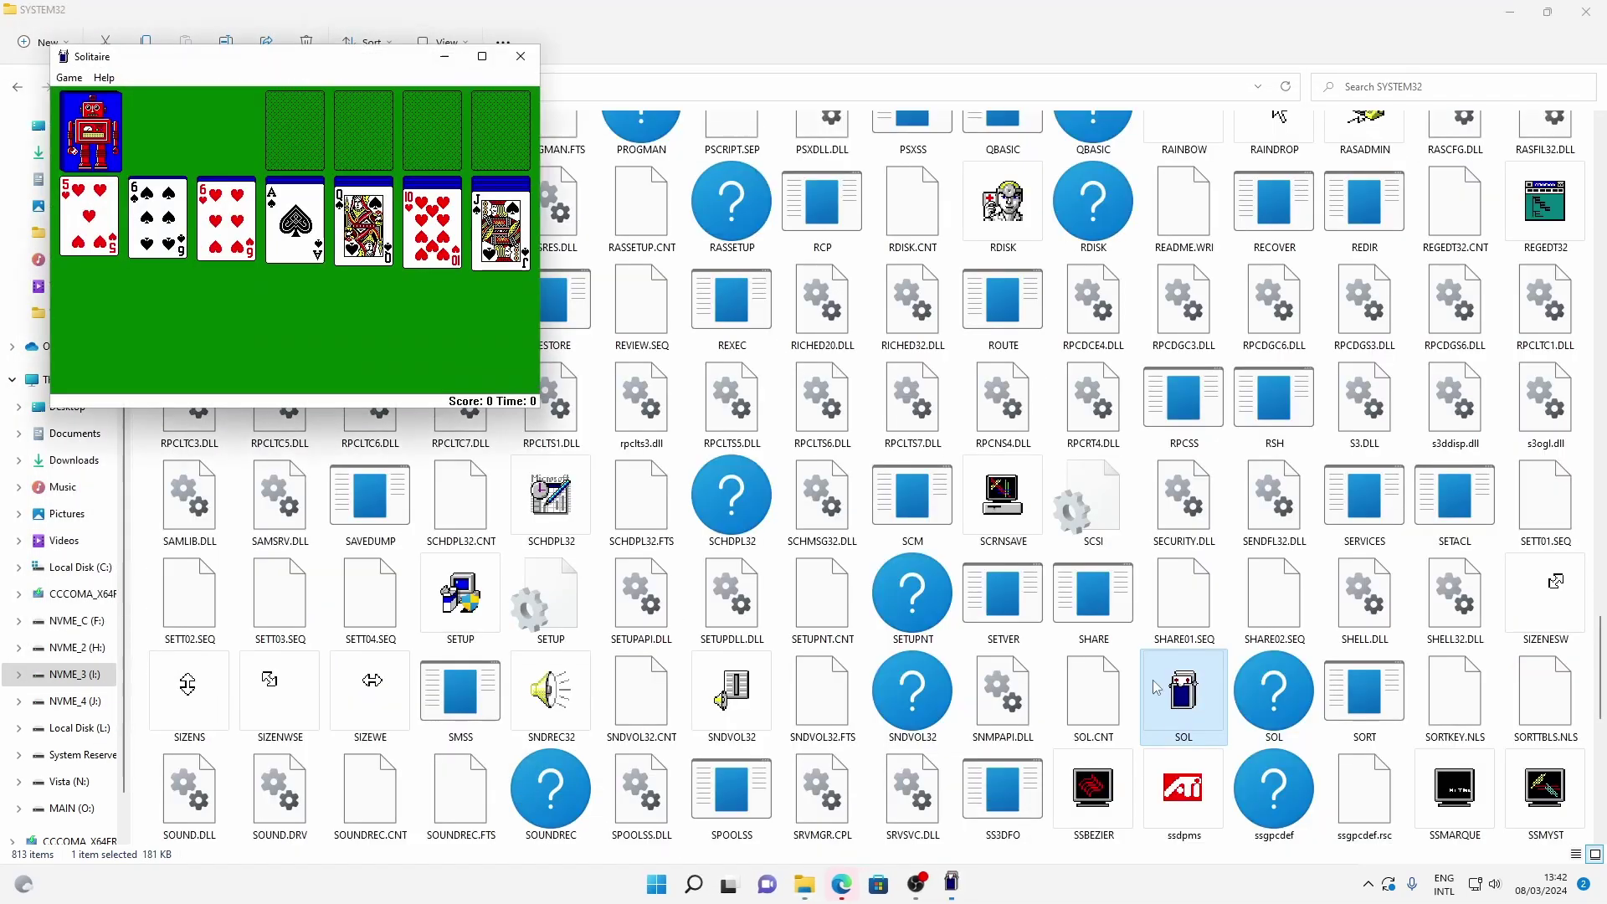
left_click(518, 57)
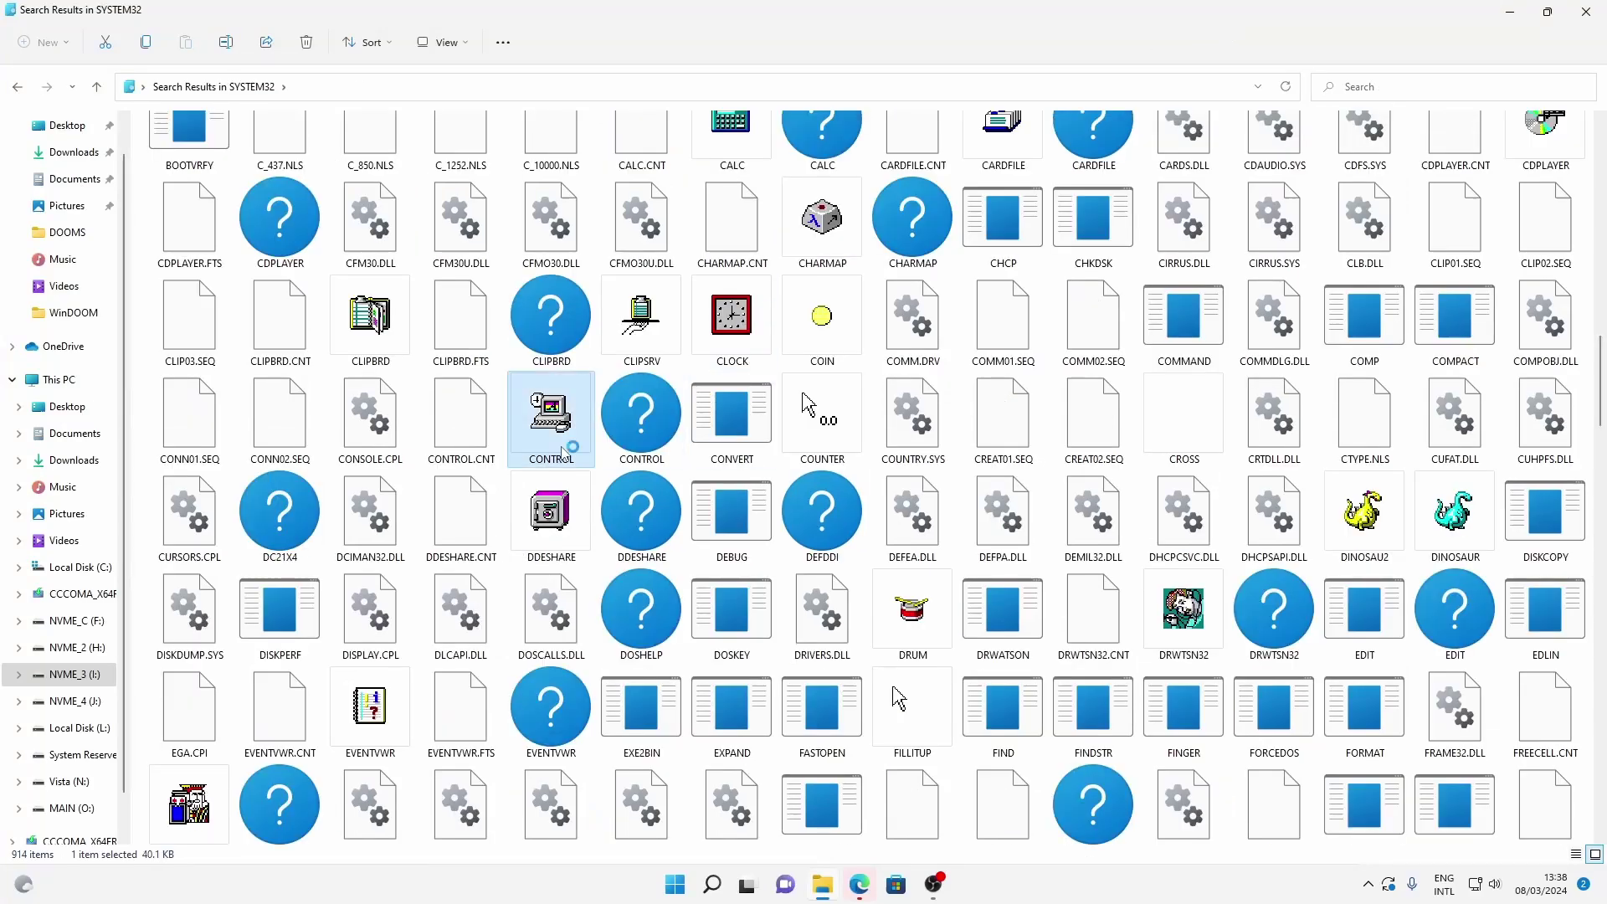
double_click(551, 418)
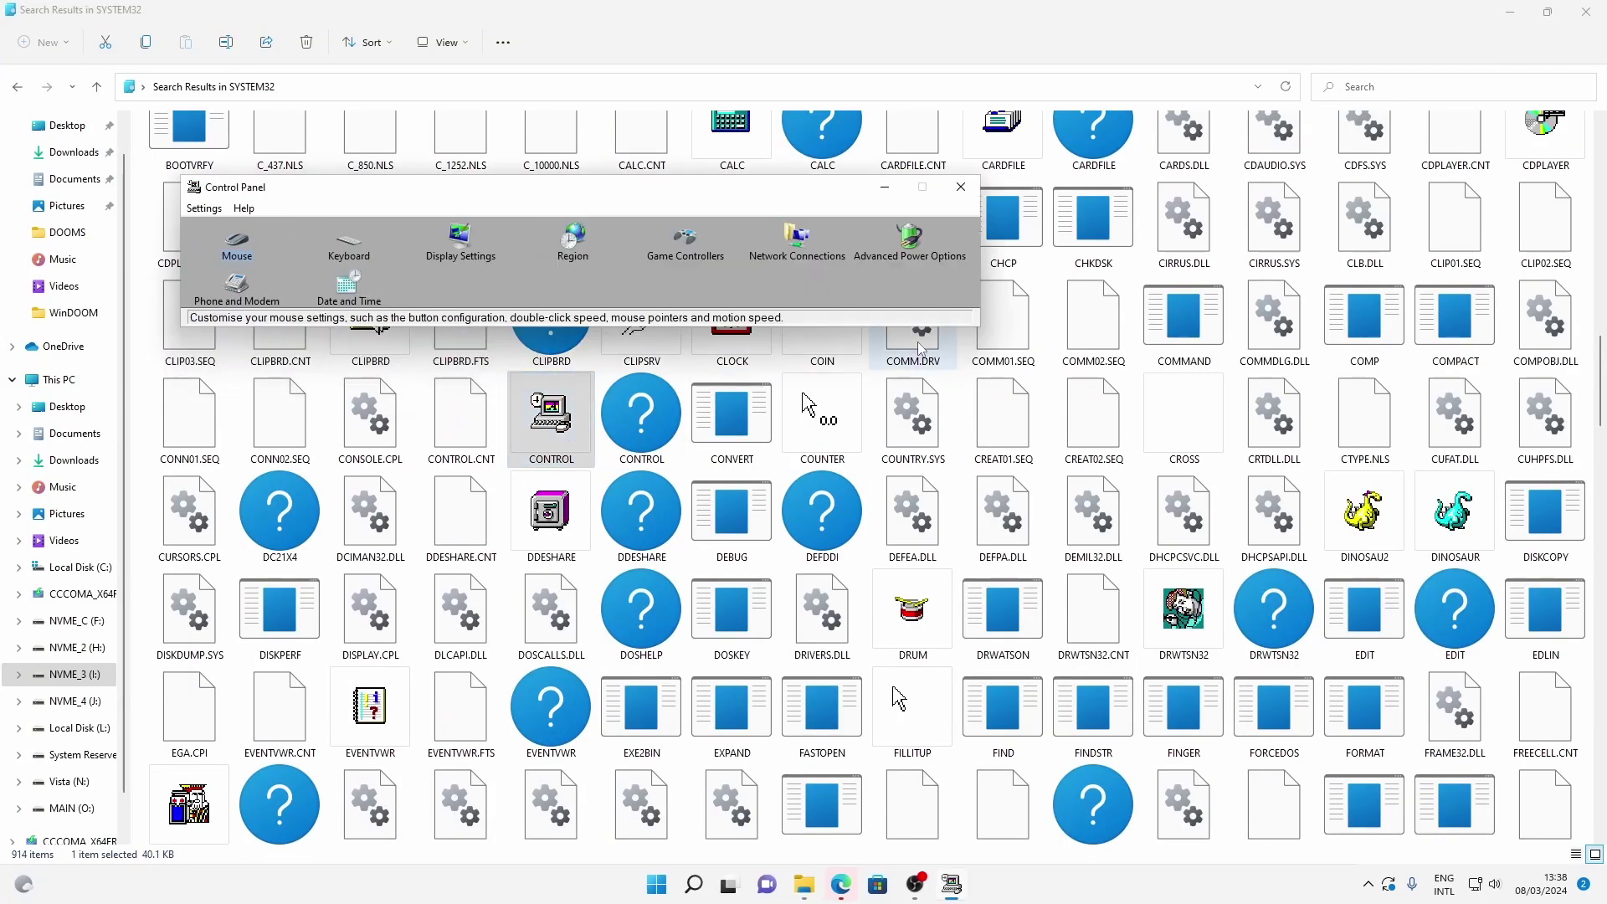
left_click(218, 210)
mouse_move(244, 208)
left_click(352, 295)
left_click_drag(505, 262, 938, 254)
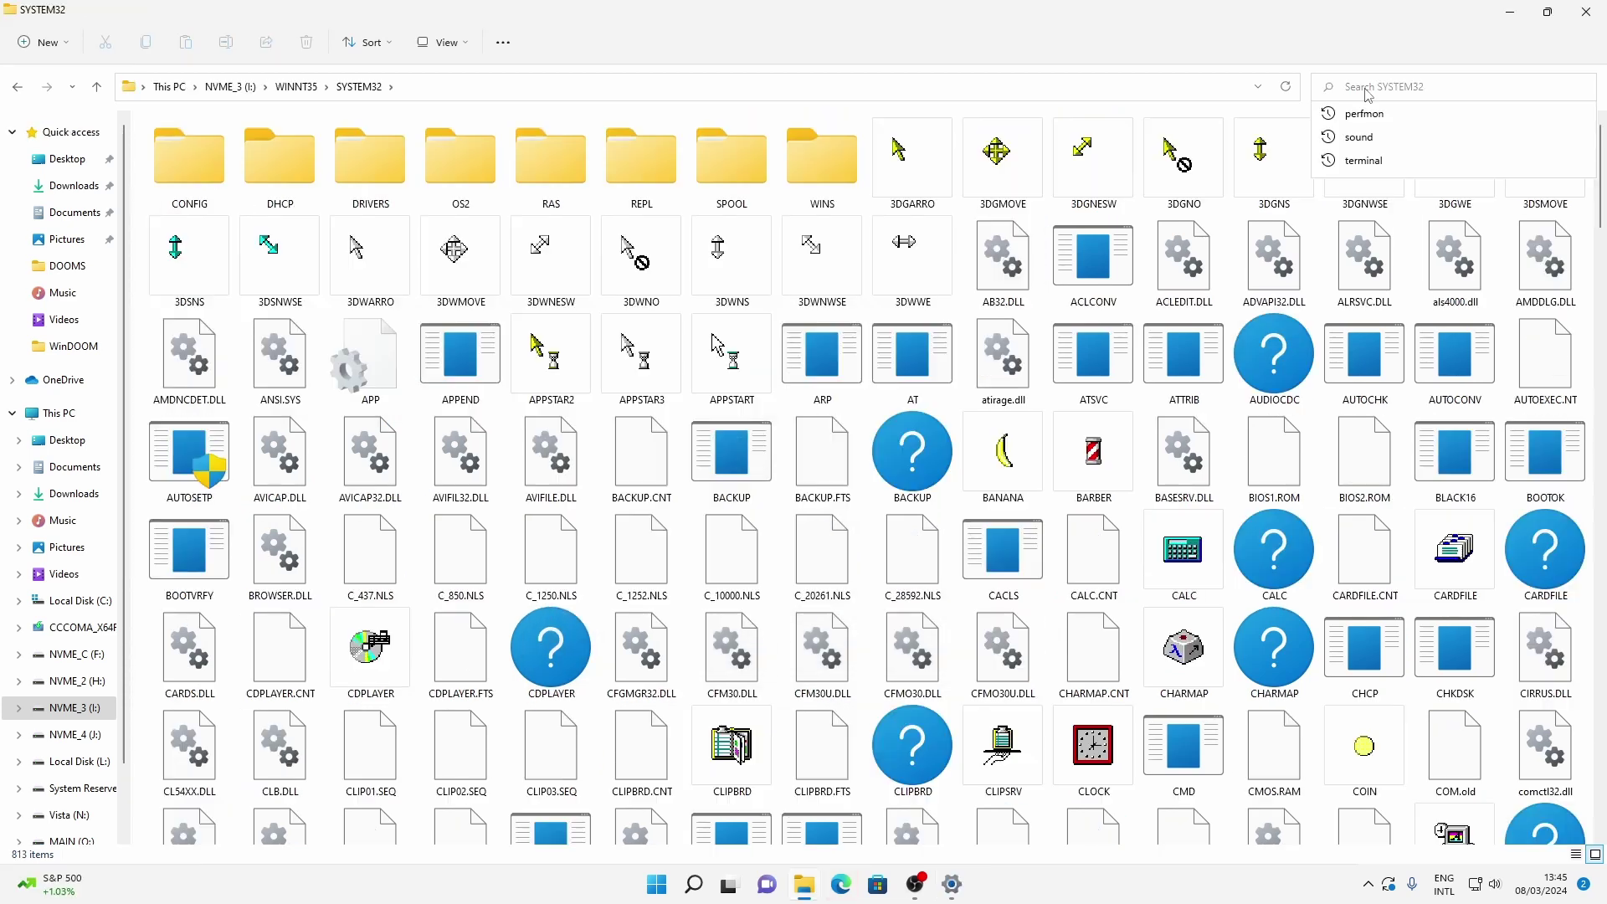
Step: Search SYSTEM32 for perfmon and launch Performance Monitor
type("perfmon")
key("Return")
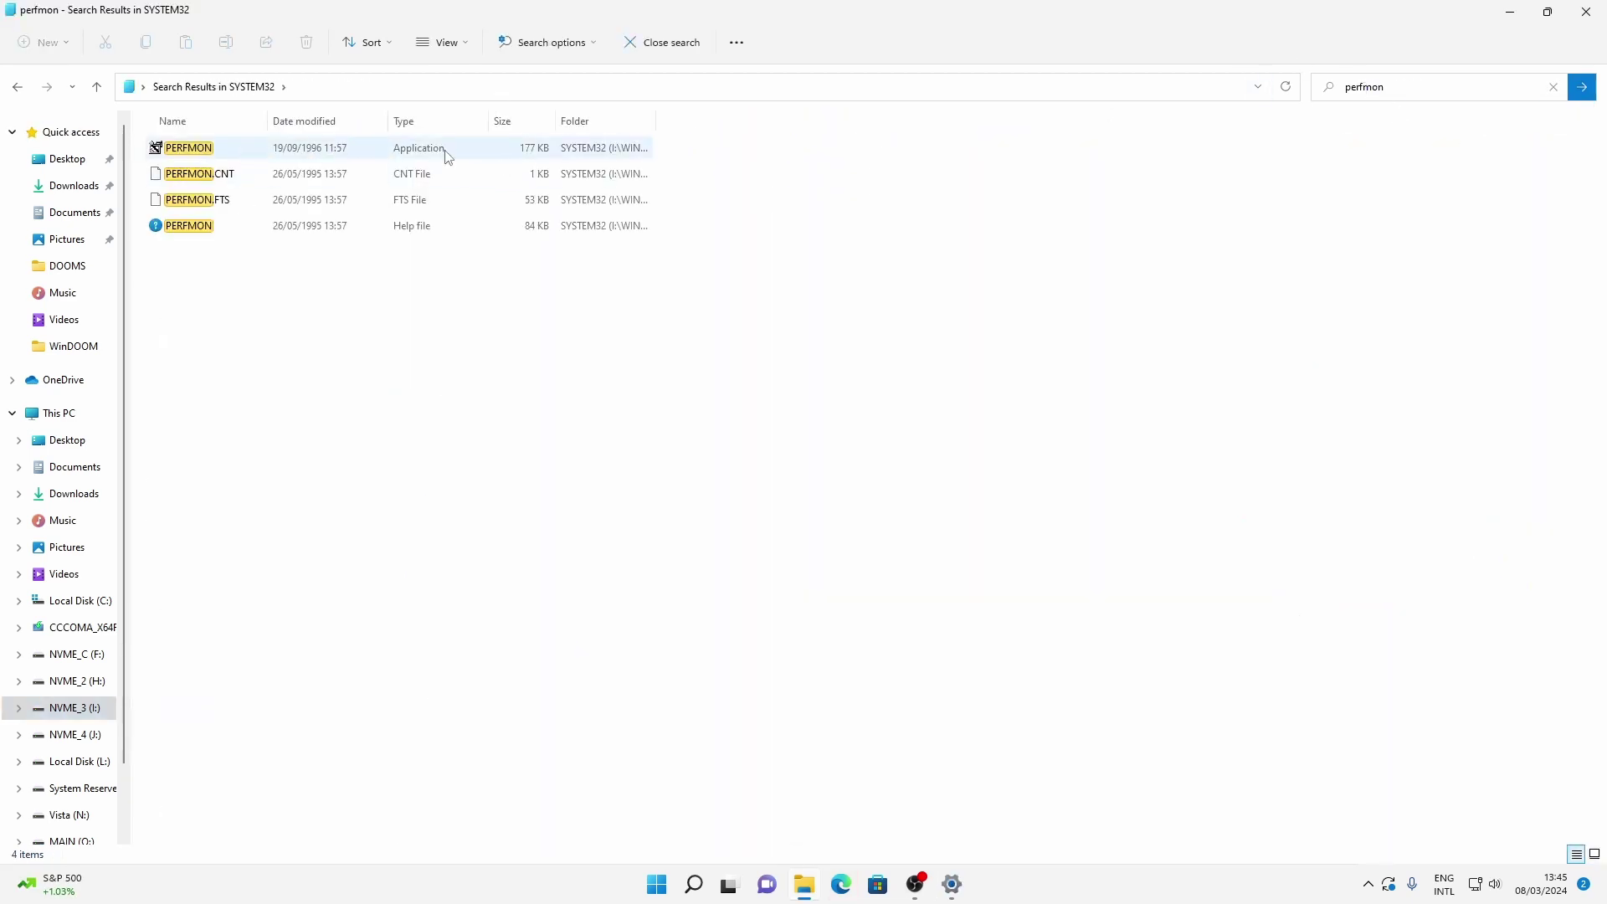
left_click(312, 156)
double_click(205, 154)
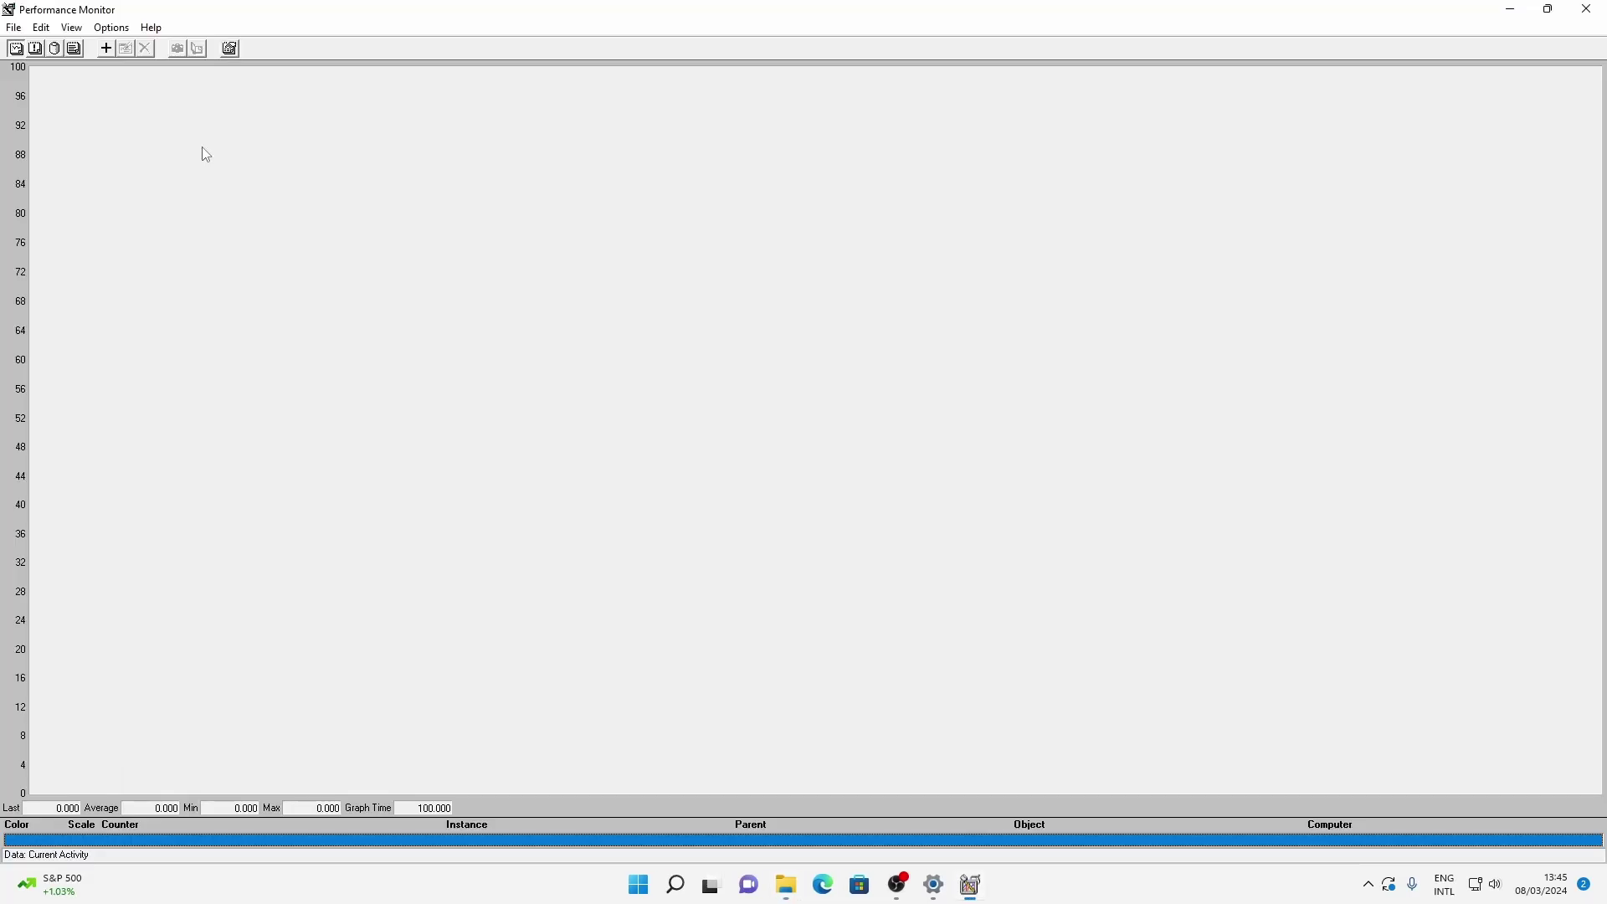
Step: Add % Processor Time counters for processor instances 0 through 9 to the chart
left_click(106, 49)
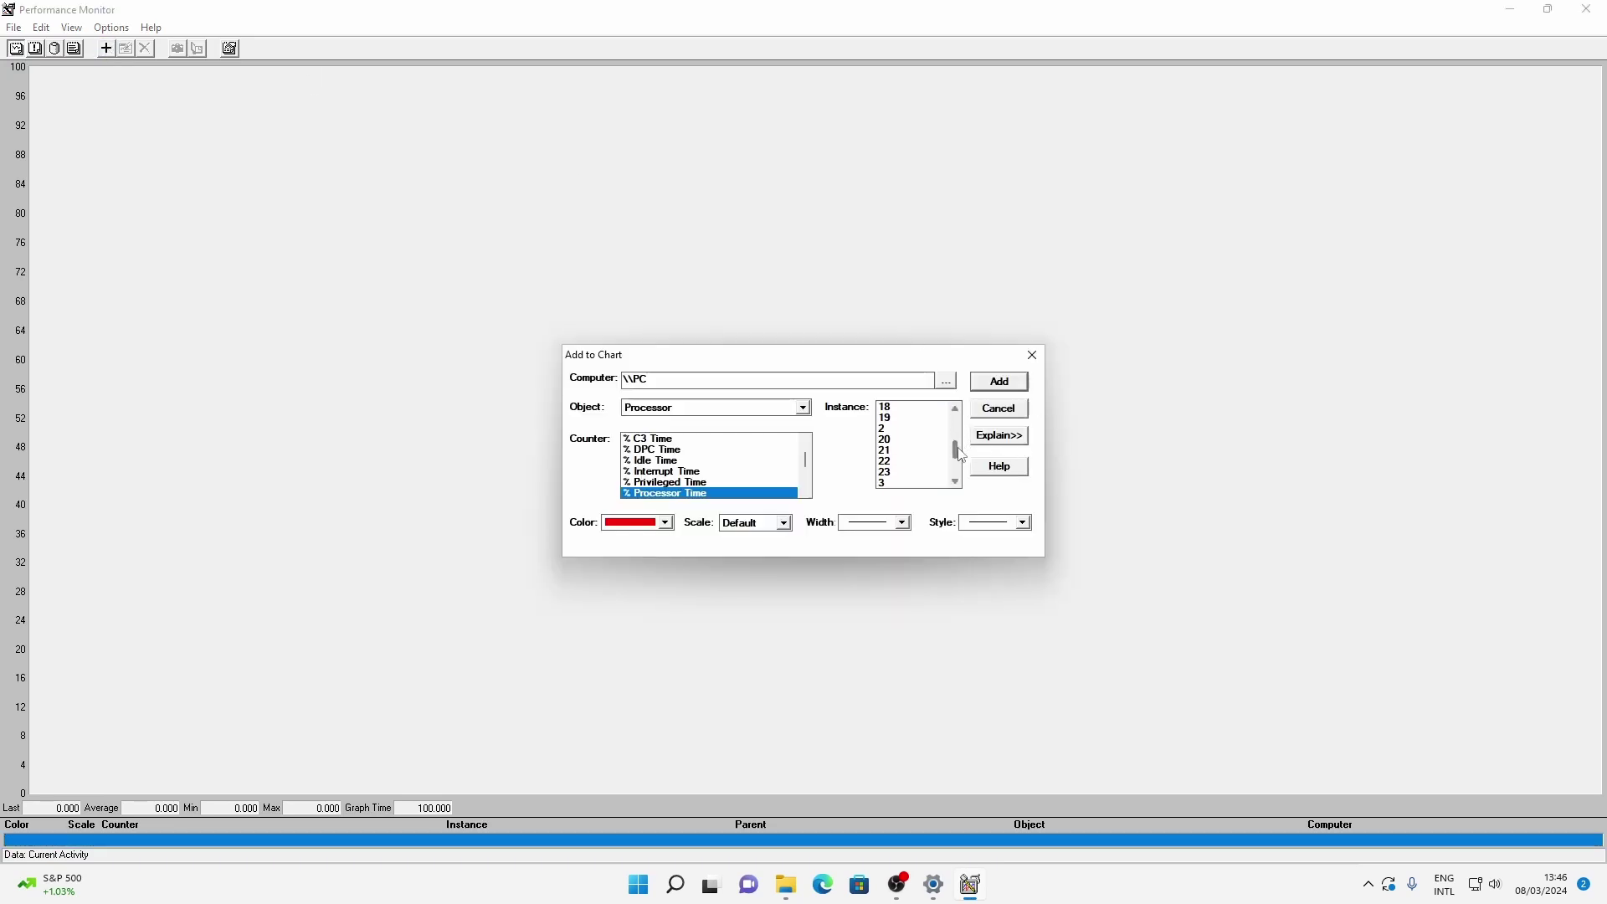
key("super+Pause")
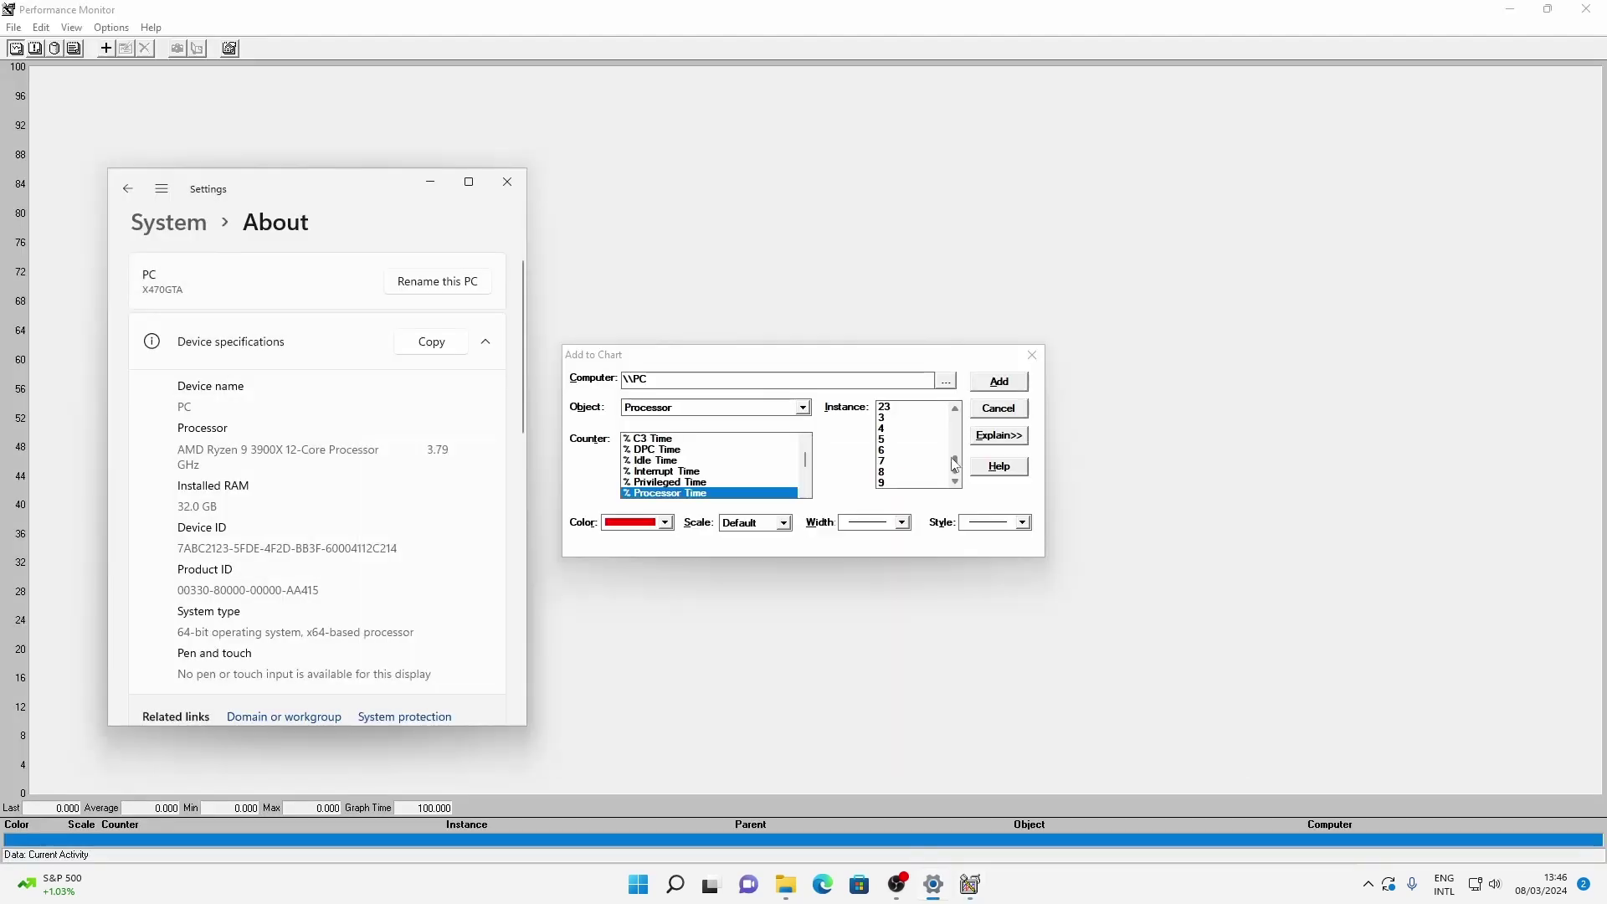
left_click_drag(954, 462, 962, 427)
left_click(910, 407)
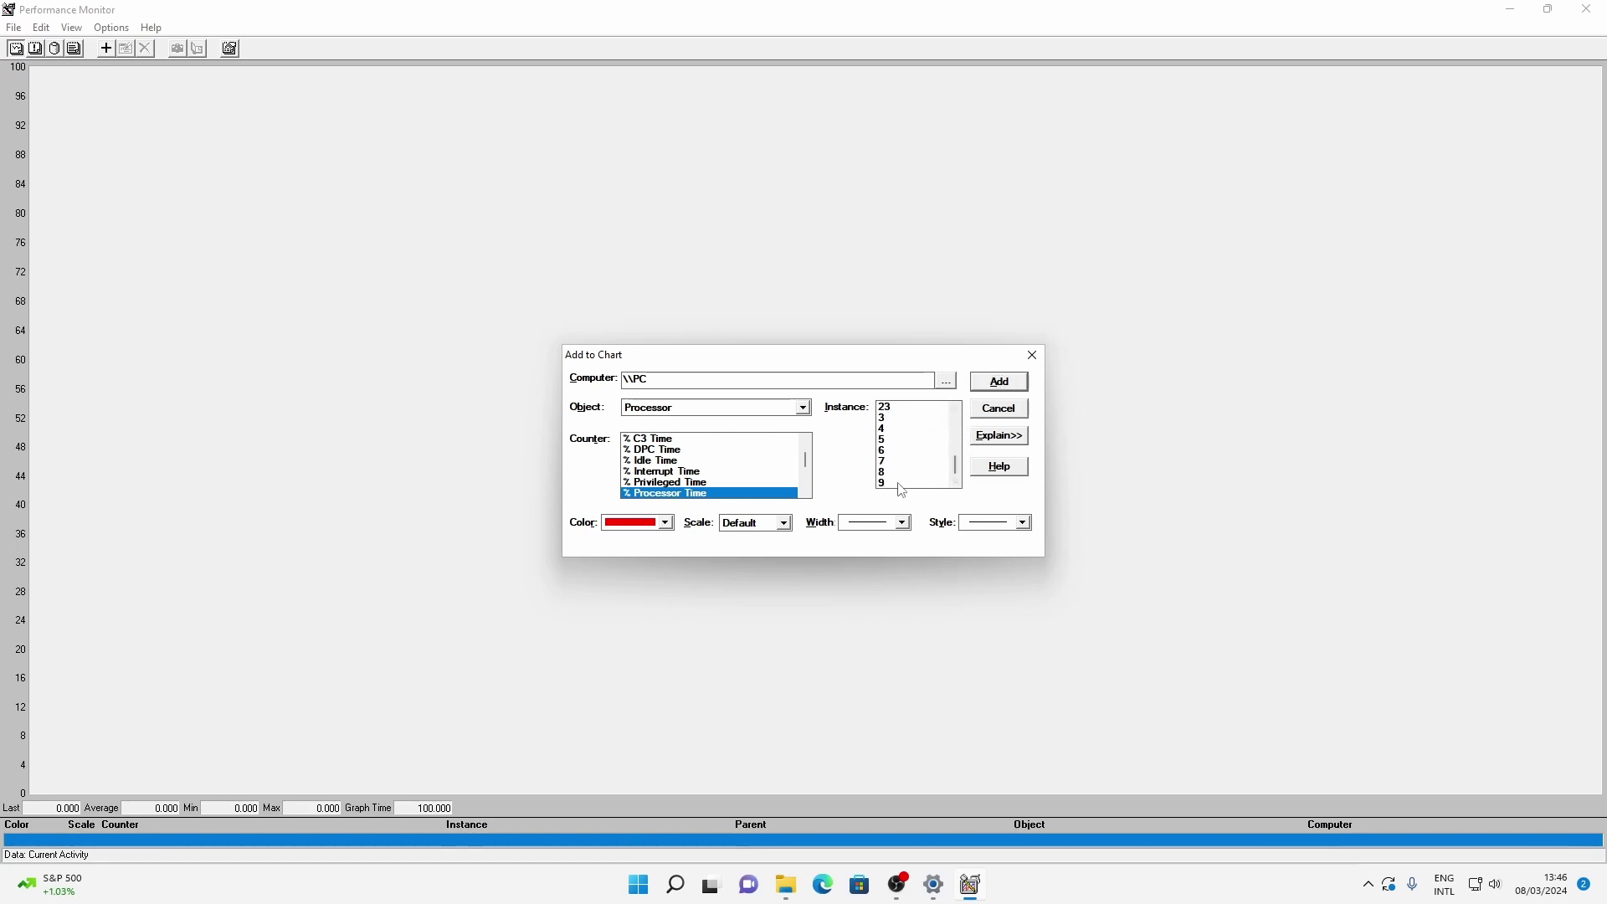
left_click(900, 483, "shift")
left_click(996, 381)
left_click(998, 410)
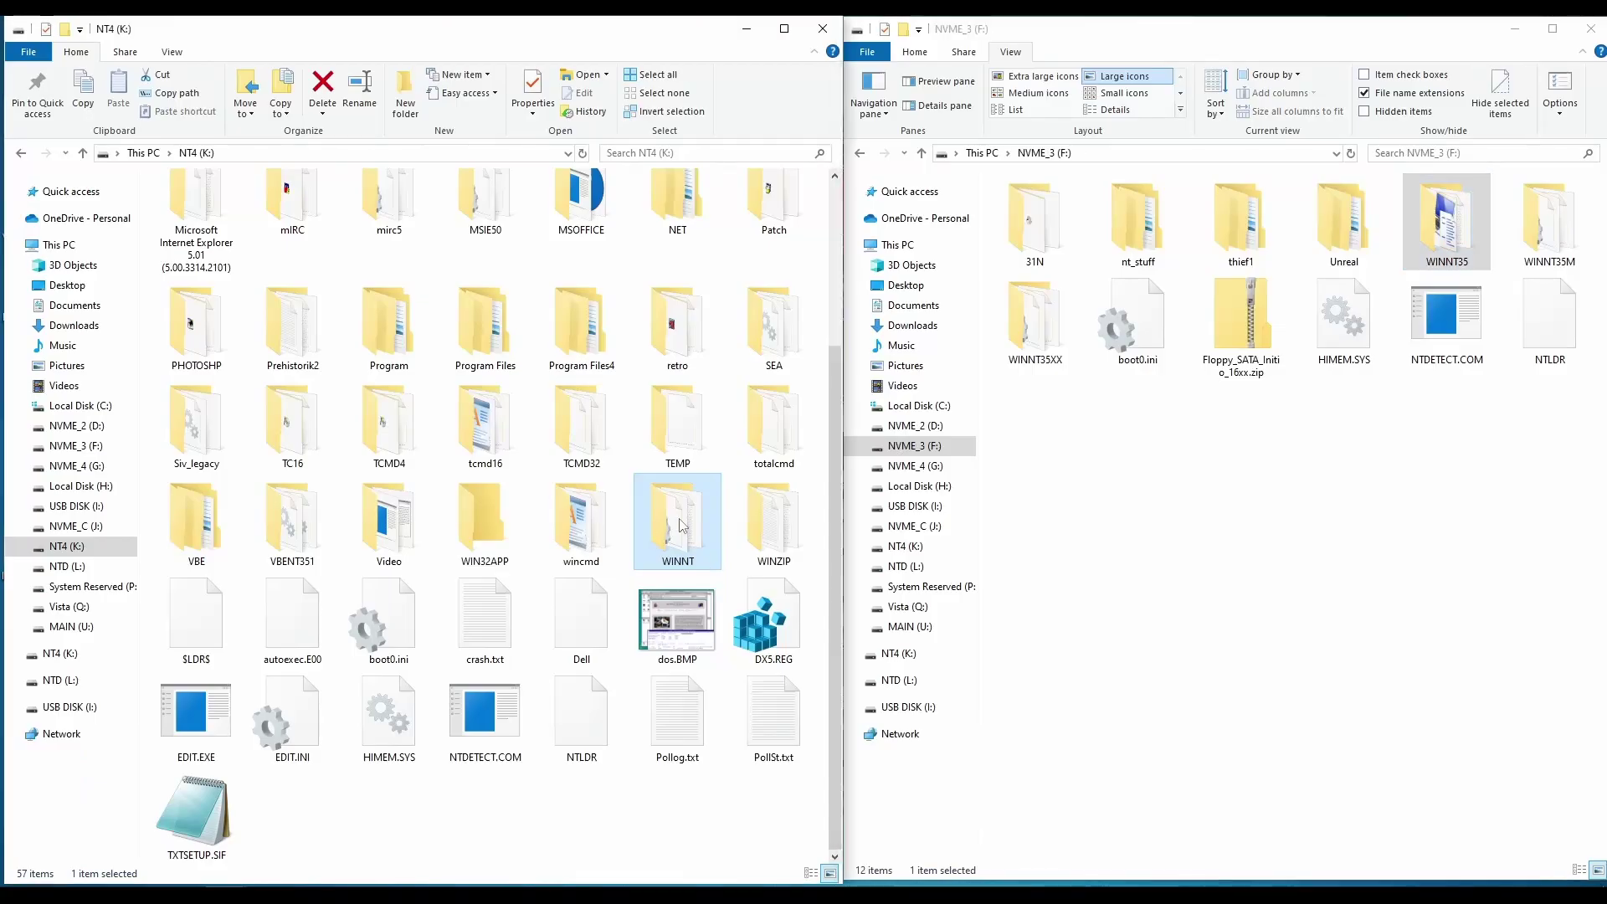
Step: Drag WINNT35 from the NVME_3 window into the NT4 (K:) window to copy it
left_click(1439, 232)
left_click_drag(1473, 211, 525, 828)
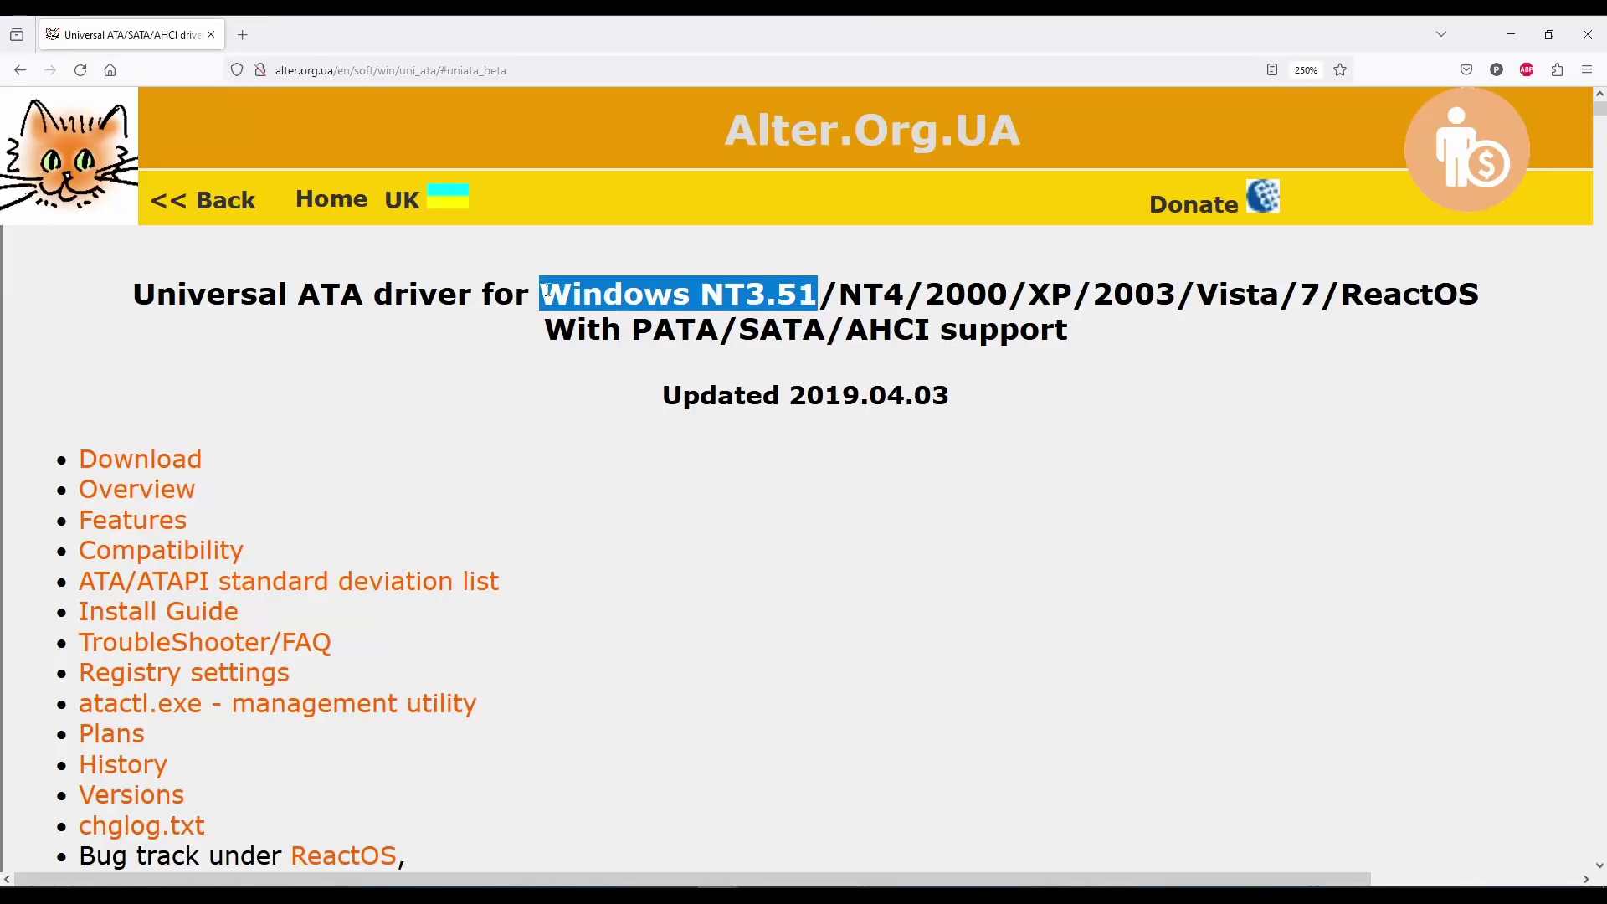
Step: Highlight 'Windows NT3.51' in the title, then scroll down and highlight the no-reinstall feature line
left_click_drag(547, 290, 803, 286)
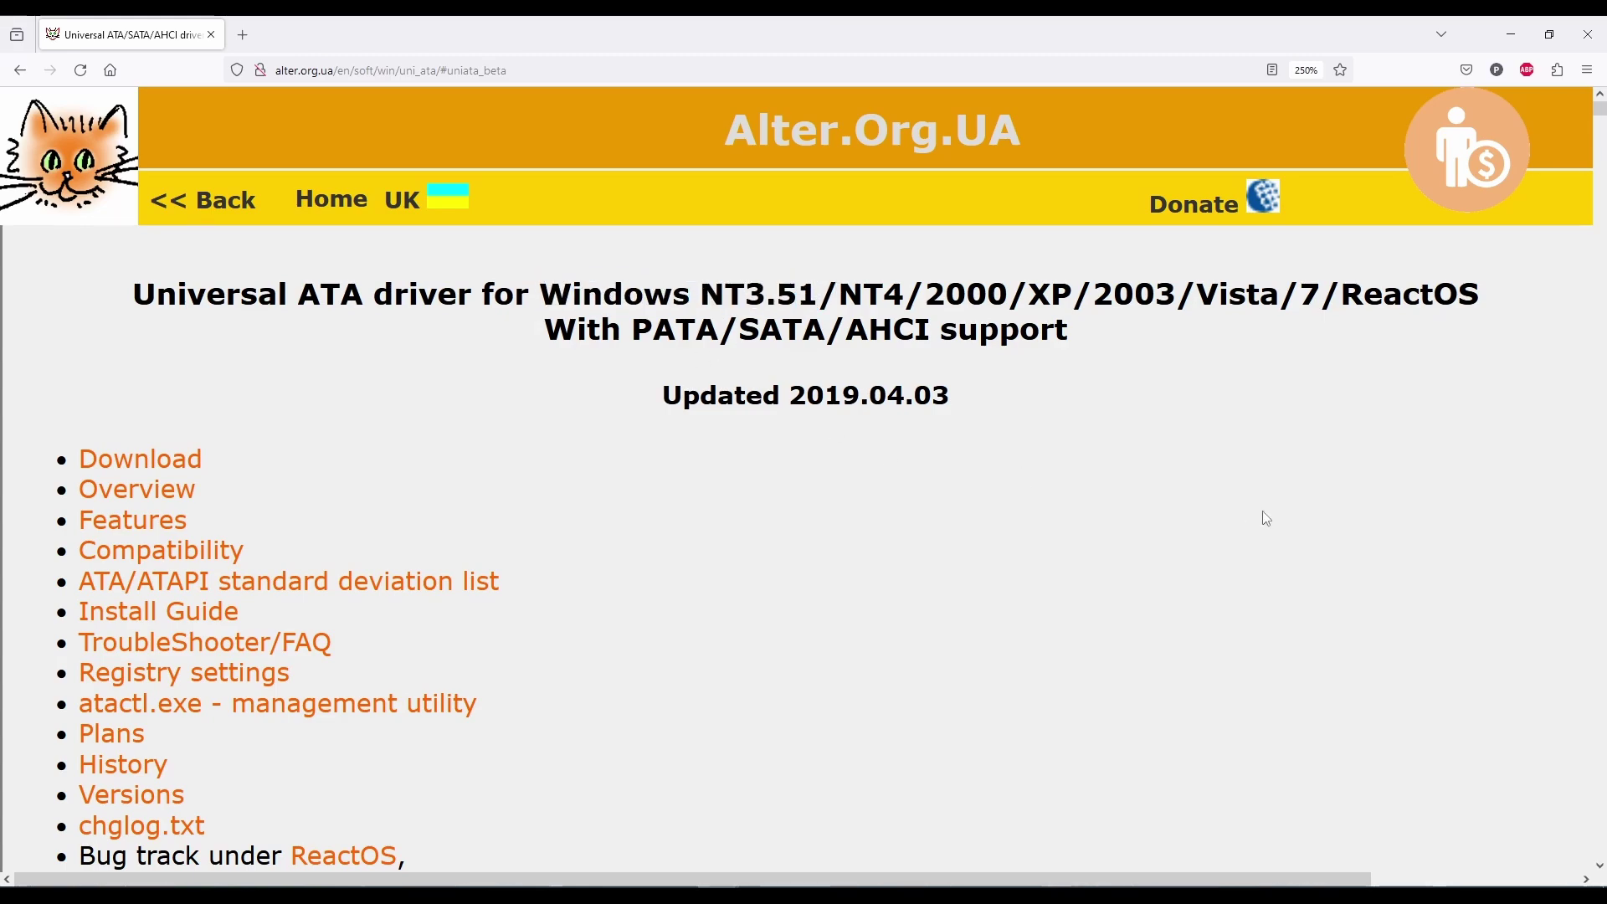
scroll(1267, 519, "down", 10)
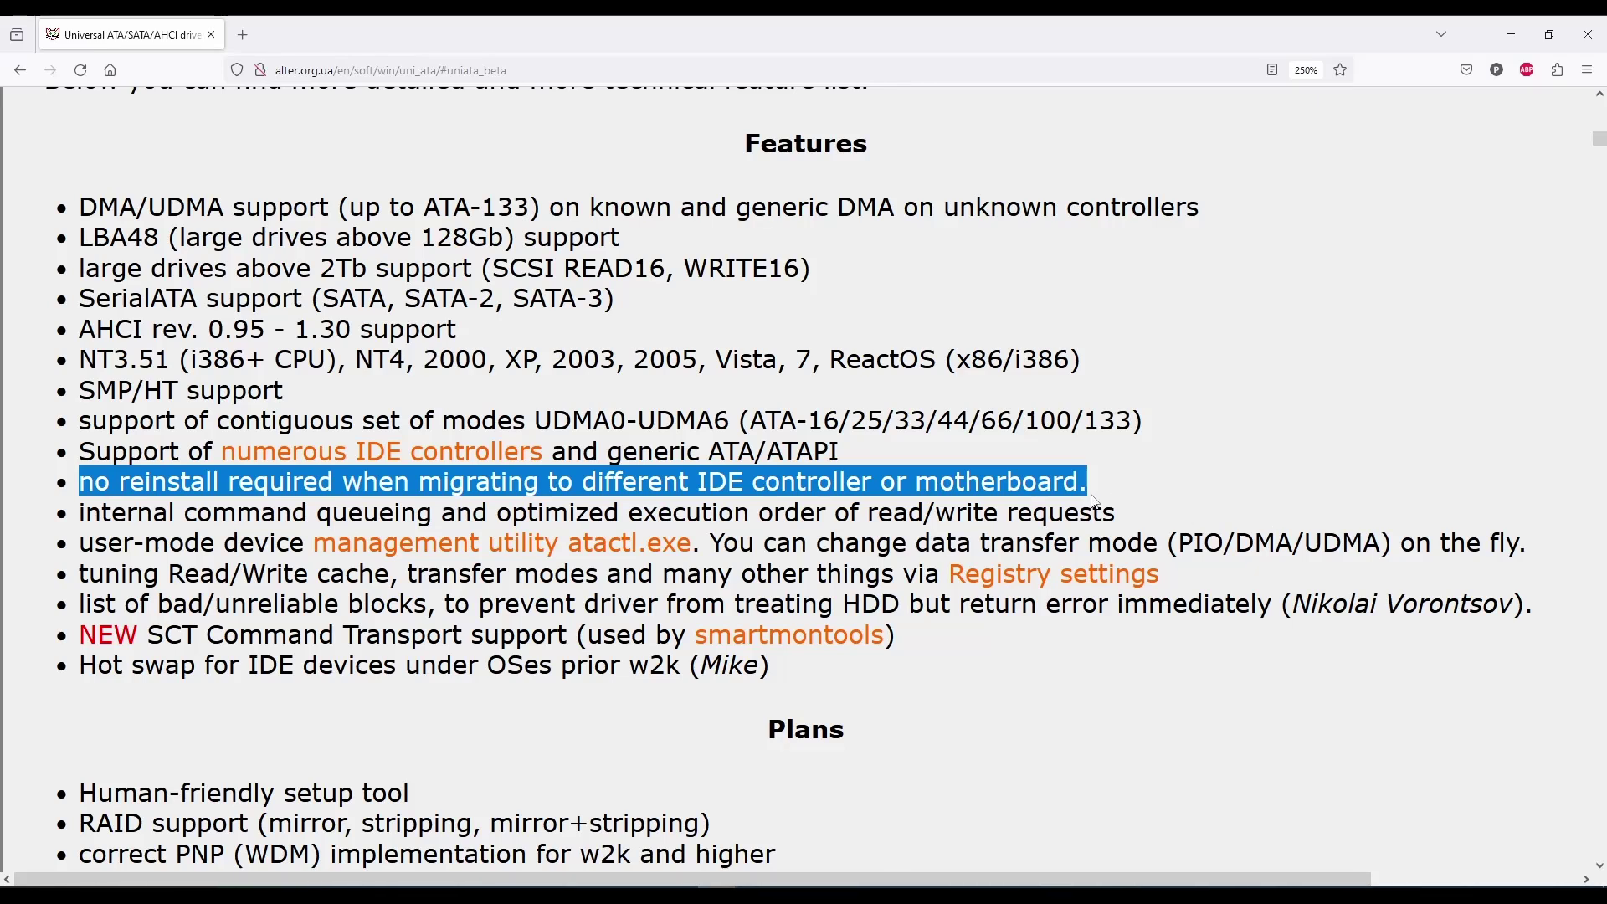
left_click_drag(1094, 502, 112, 484)
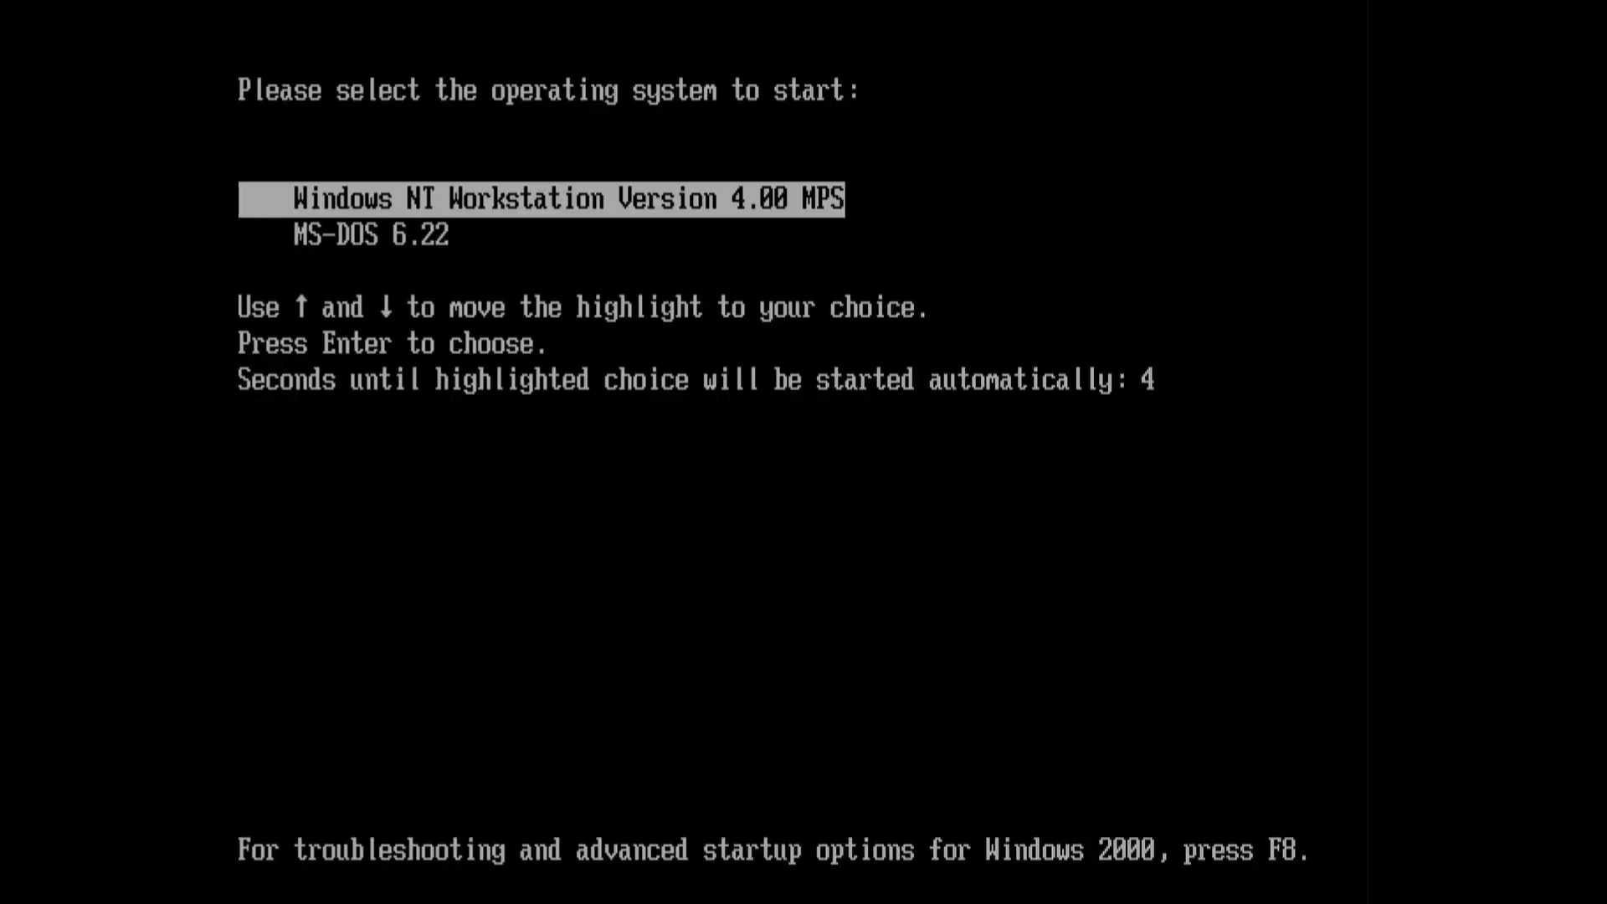
Step: Boot MS-DOS 6.22 and copy the NT 4.0 boot line in BOOT.INI
key("Down")
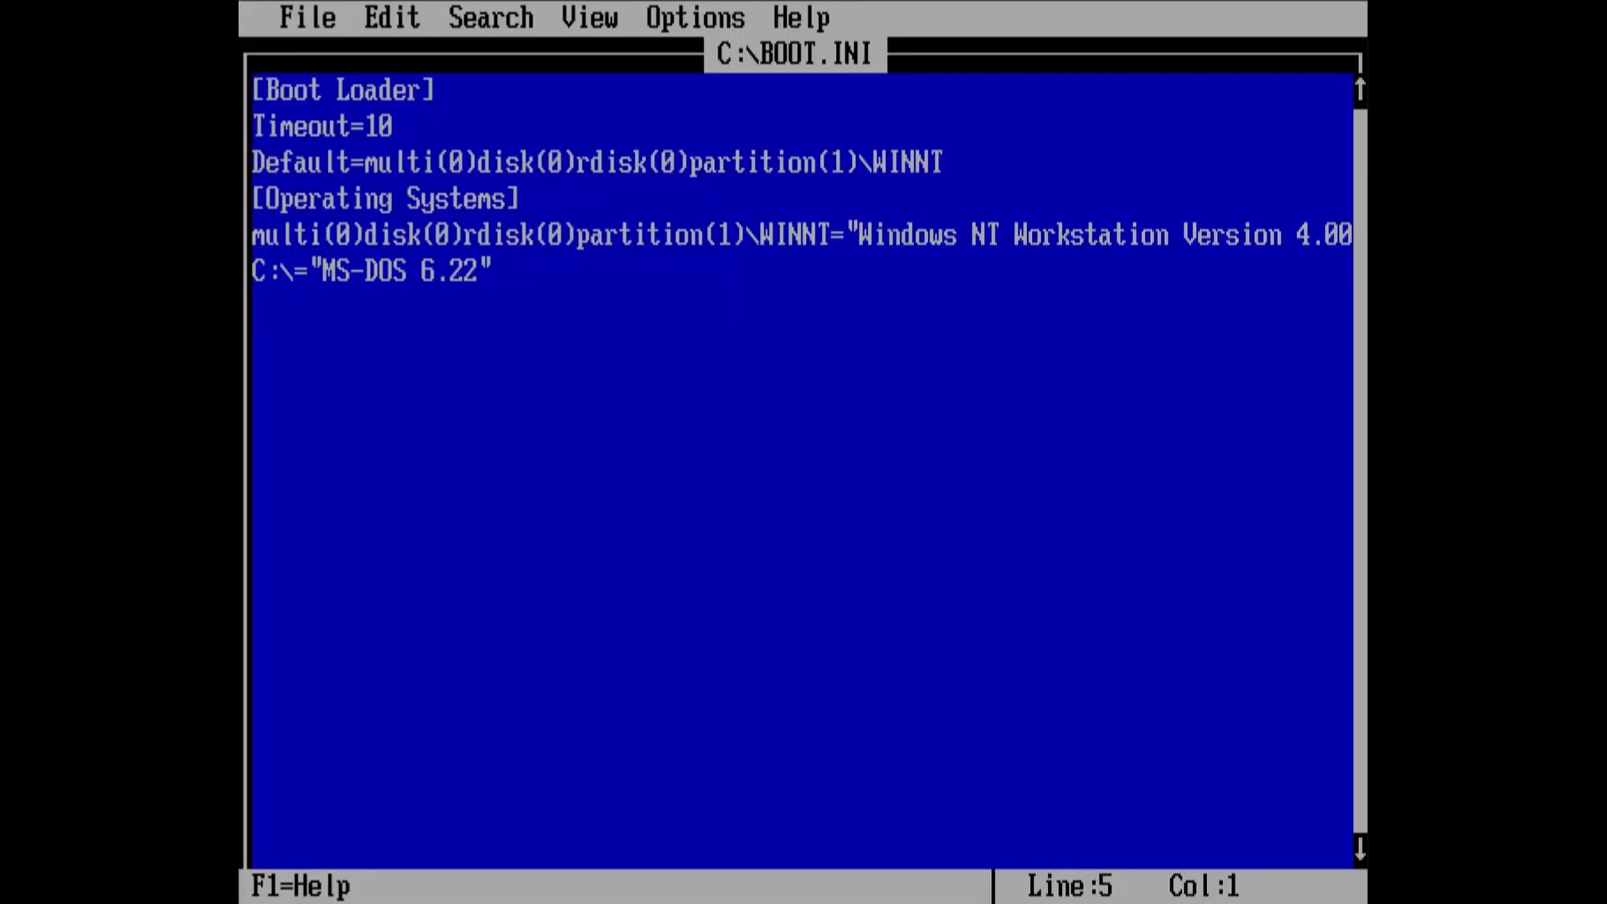
key("shift+Right")
key("shift+Right")
key("shift+Right")
key("shift+Right")
key("shift+Right")
key("shift+Right")
key("shift+Right")
key("shift+Right")
key("shift+Right")
key("shift+Right")
key("shift+Right")
key("shift+Right")
key("shift+Right")
key("shift+Right")
key("shift+Right")
key("shift+Right")
key("shift+Right")
key("shift+Right")
key("shift+Right")
key("shift+Right")
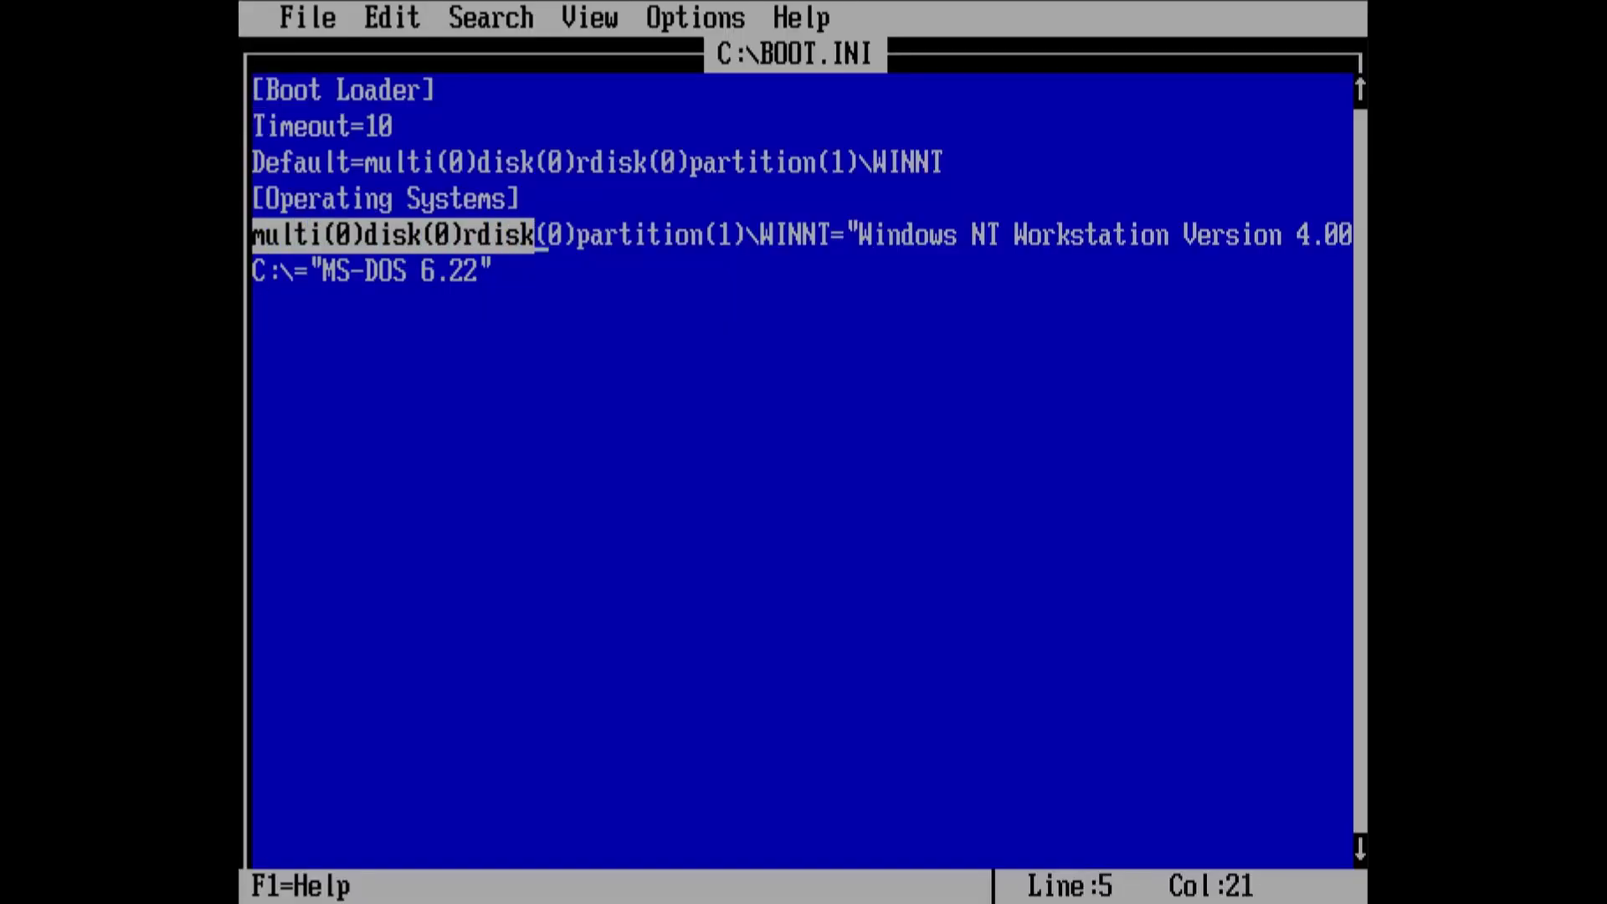
key("shift+Right")
key("shift+Right")
key("shift+Right")
key("shift+Right")
key("shift+Right")
key("shift+Right")
key("shift+Right")
key("shift+Right")
key("shift+Right")
key("shift+Right")
key("shift+Right")
key("shift+Right")
key("shift+Right")
key("shift+Right")
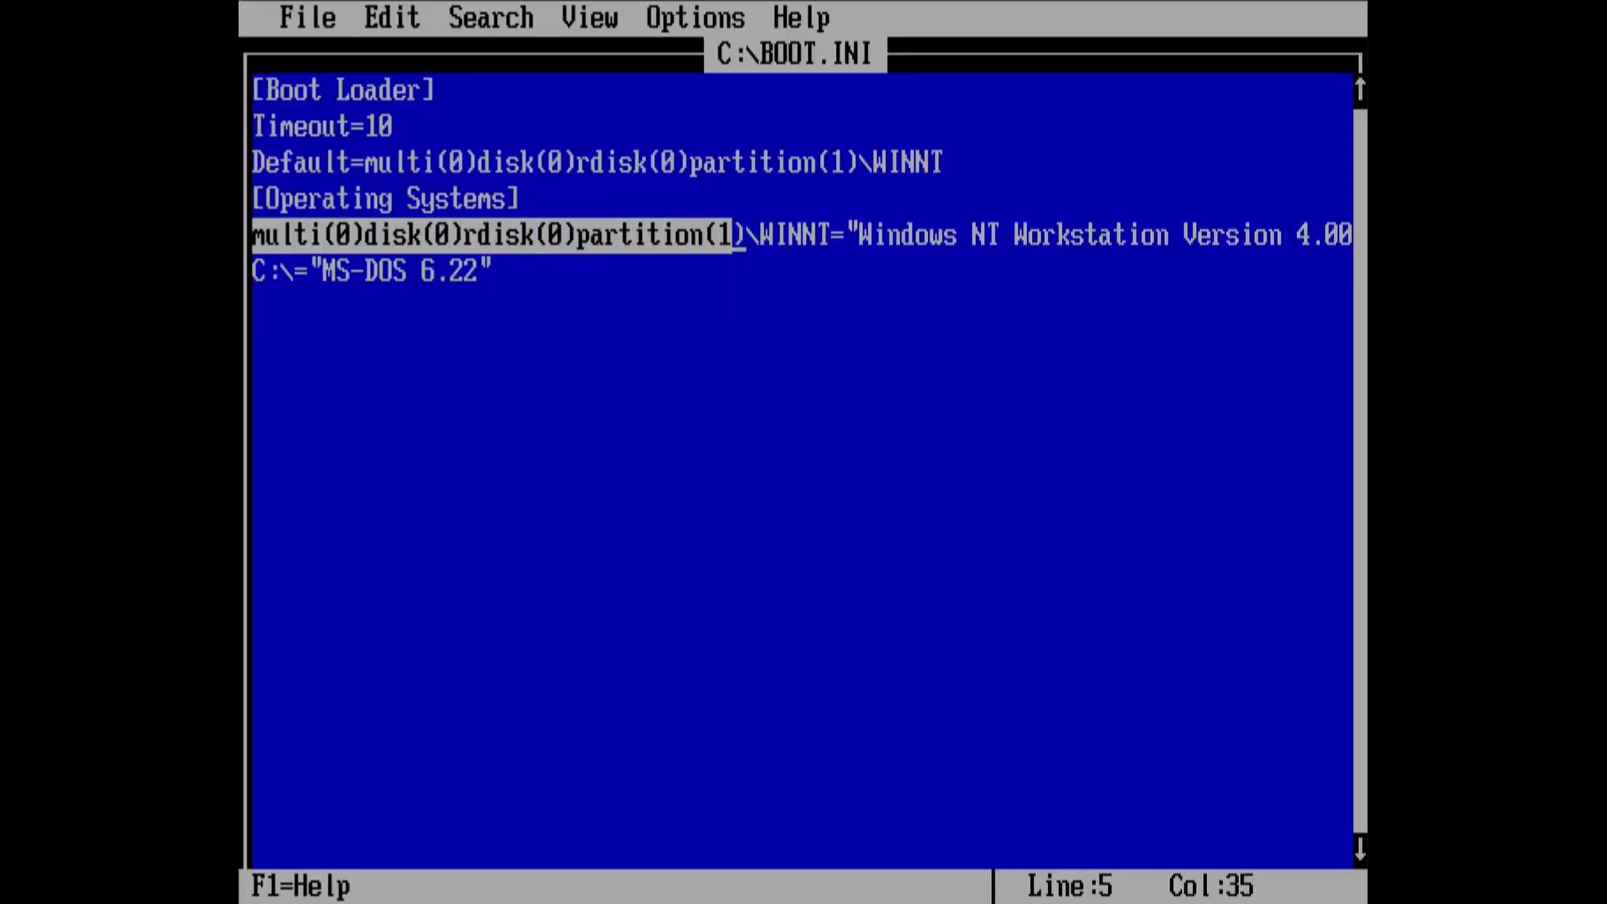
key("shift+End")
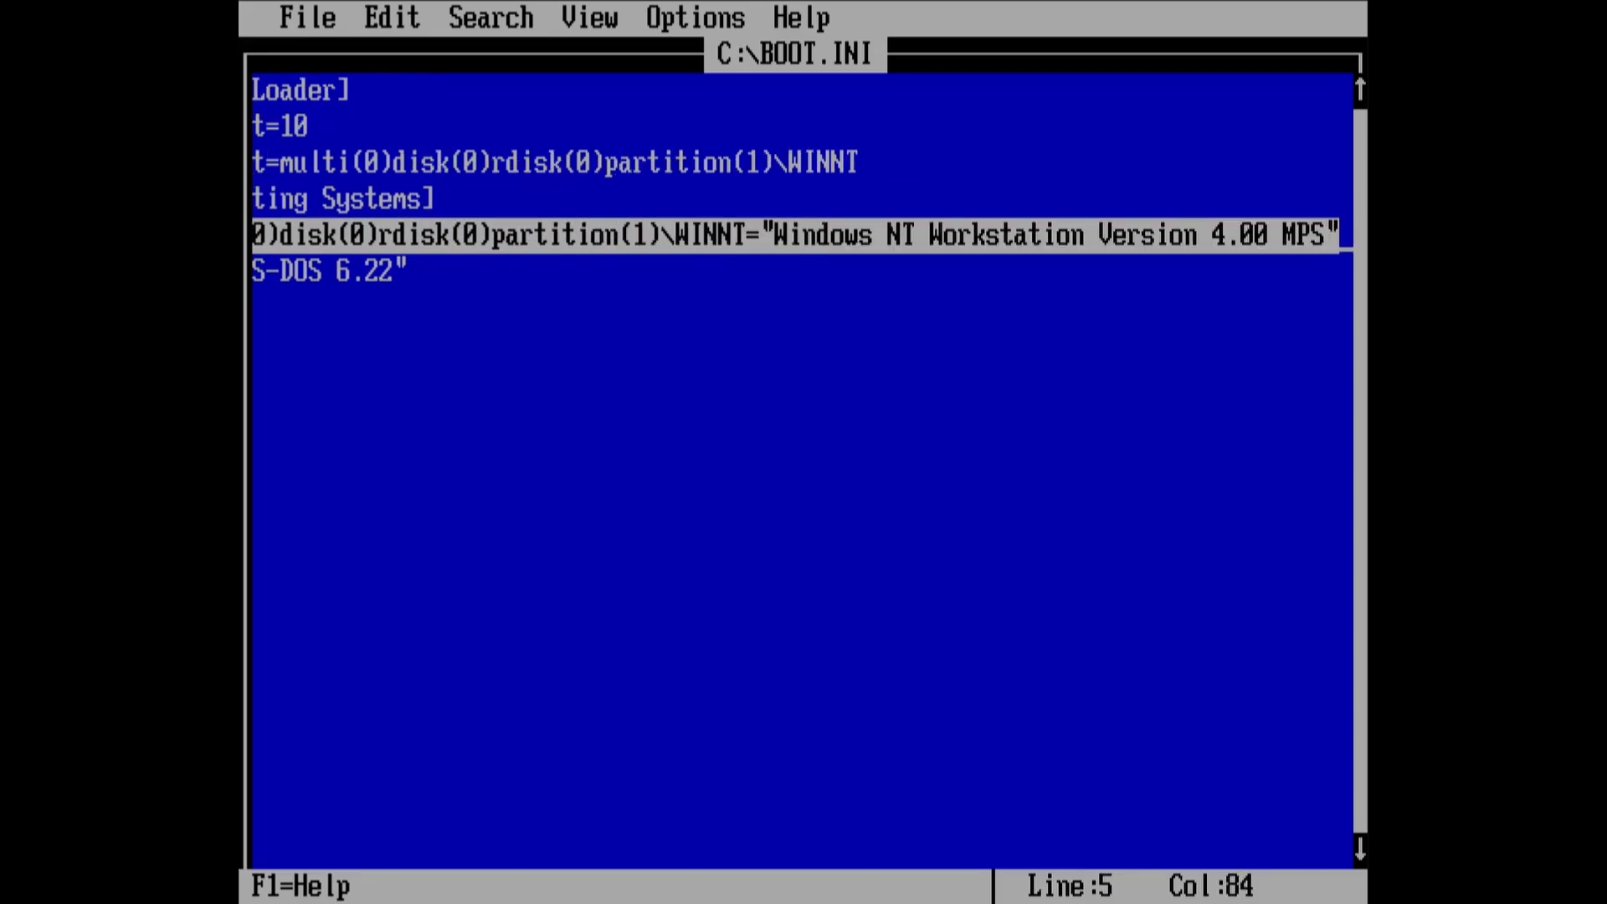
key("alt+f")
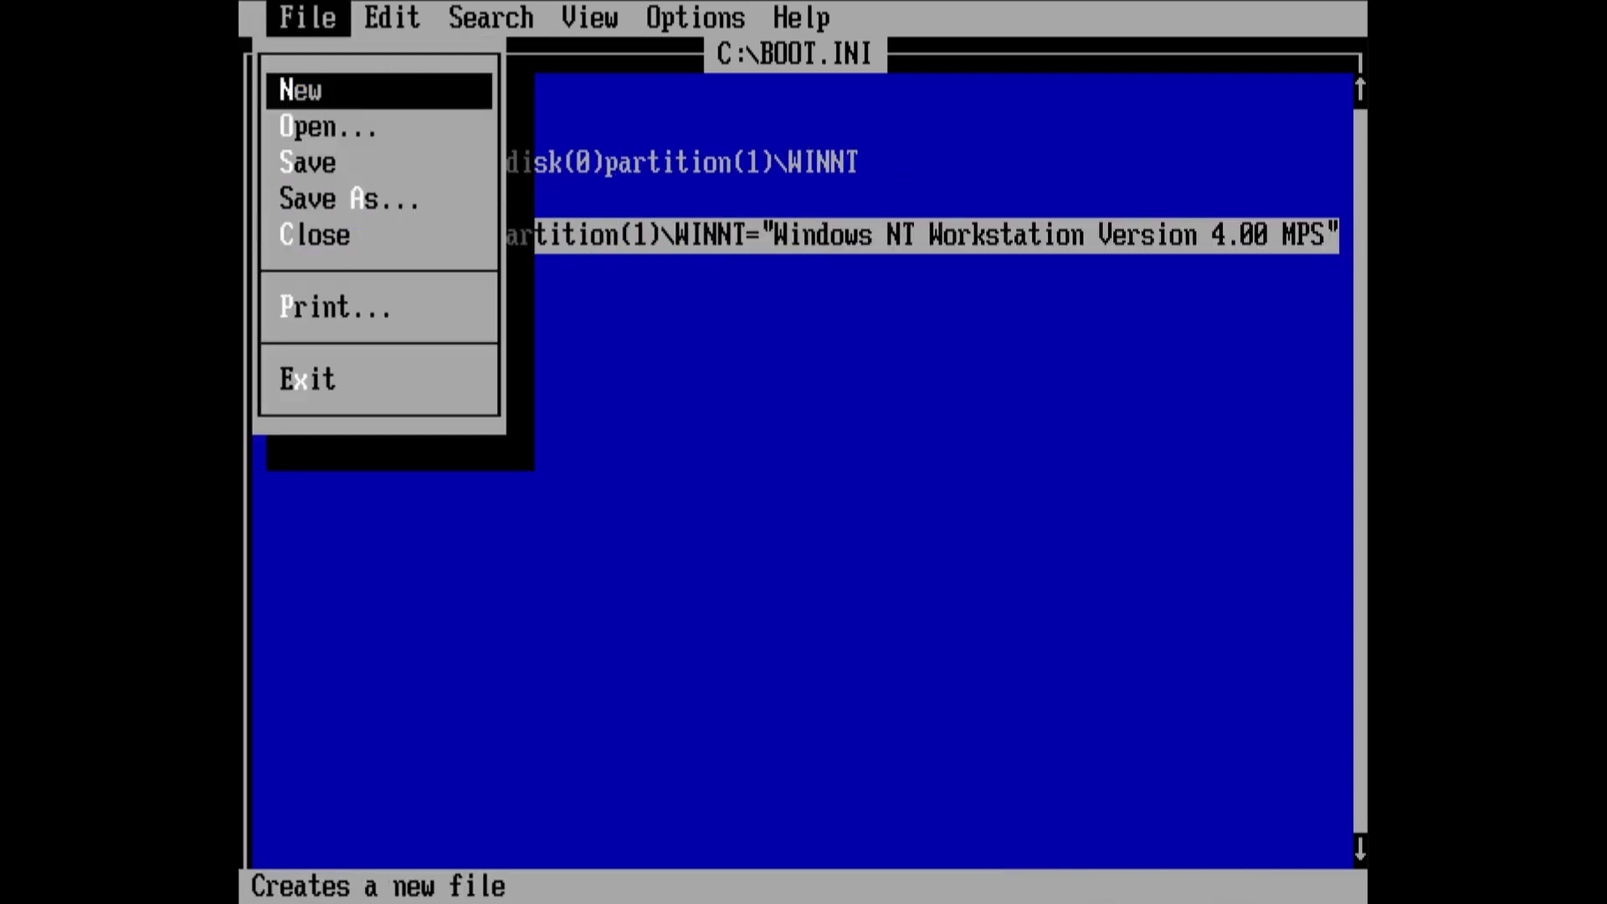
key("Right")
key("Down")
key("Return")
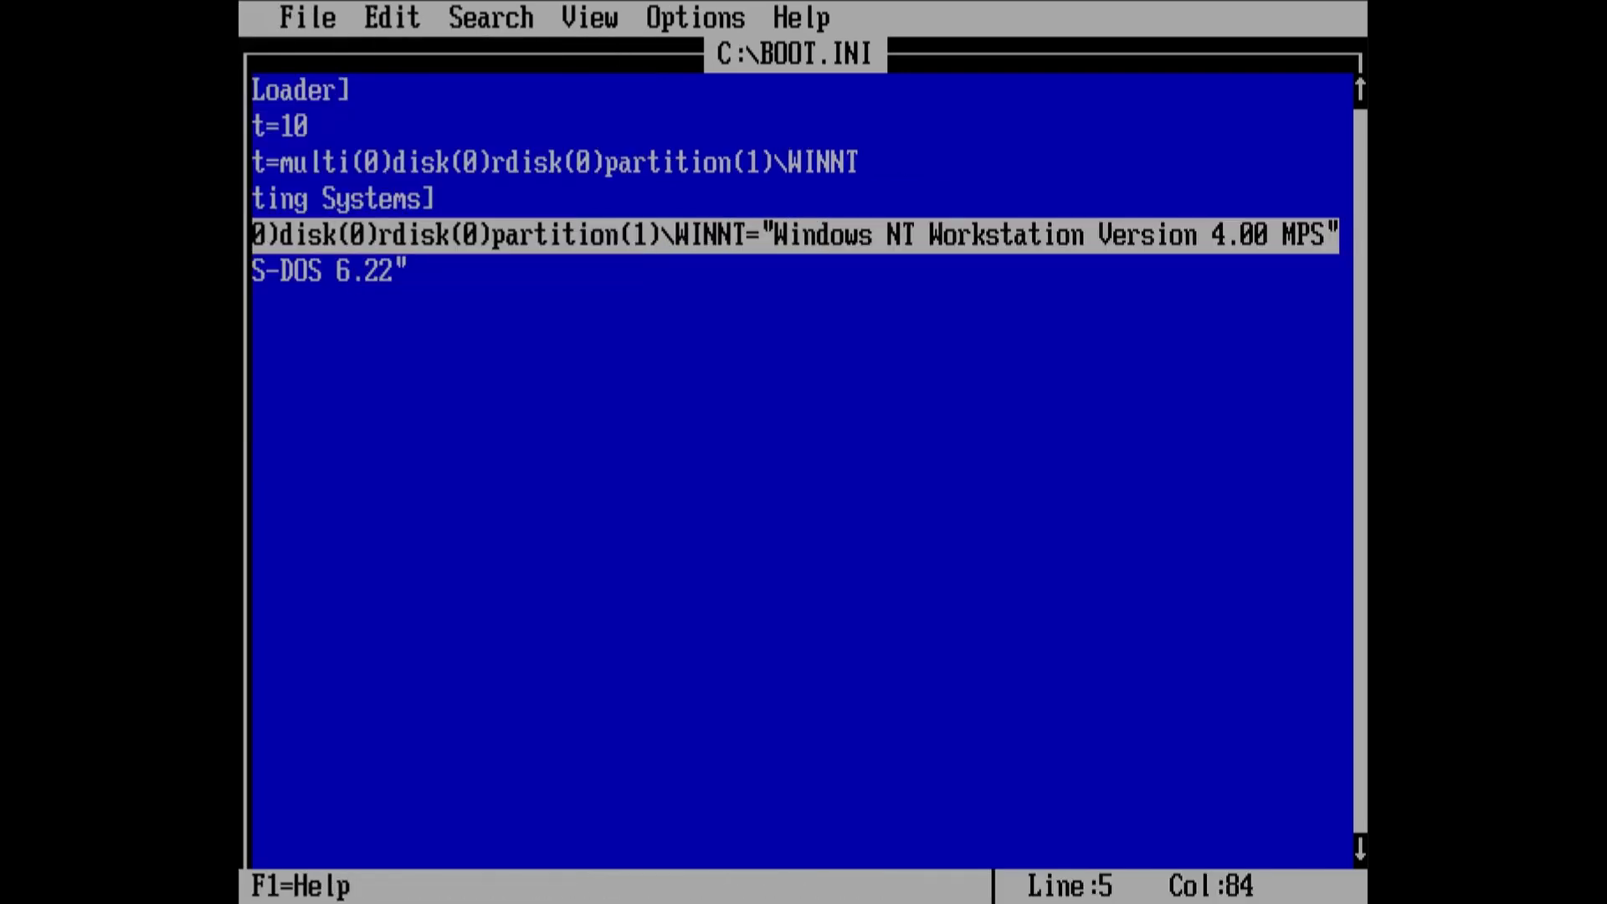
Step: Paste the line as a new entry, change WINNT to WINNT35 and delete the version text
key("Down")
key("Return")
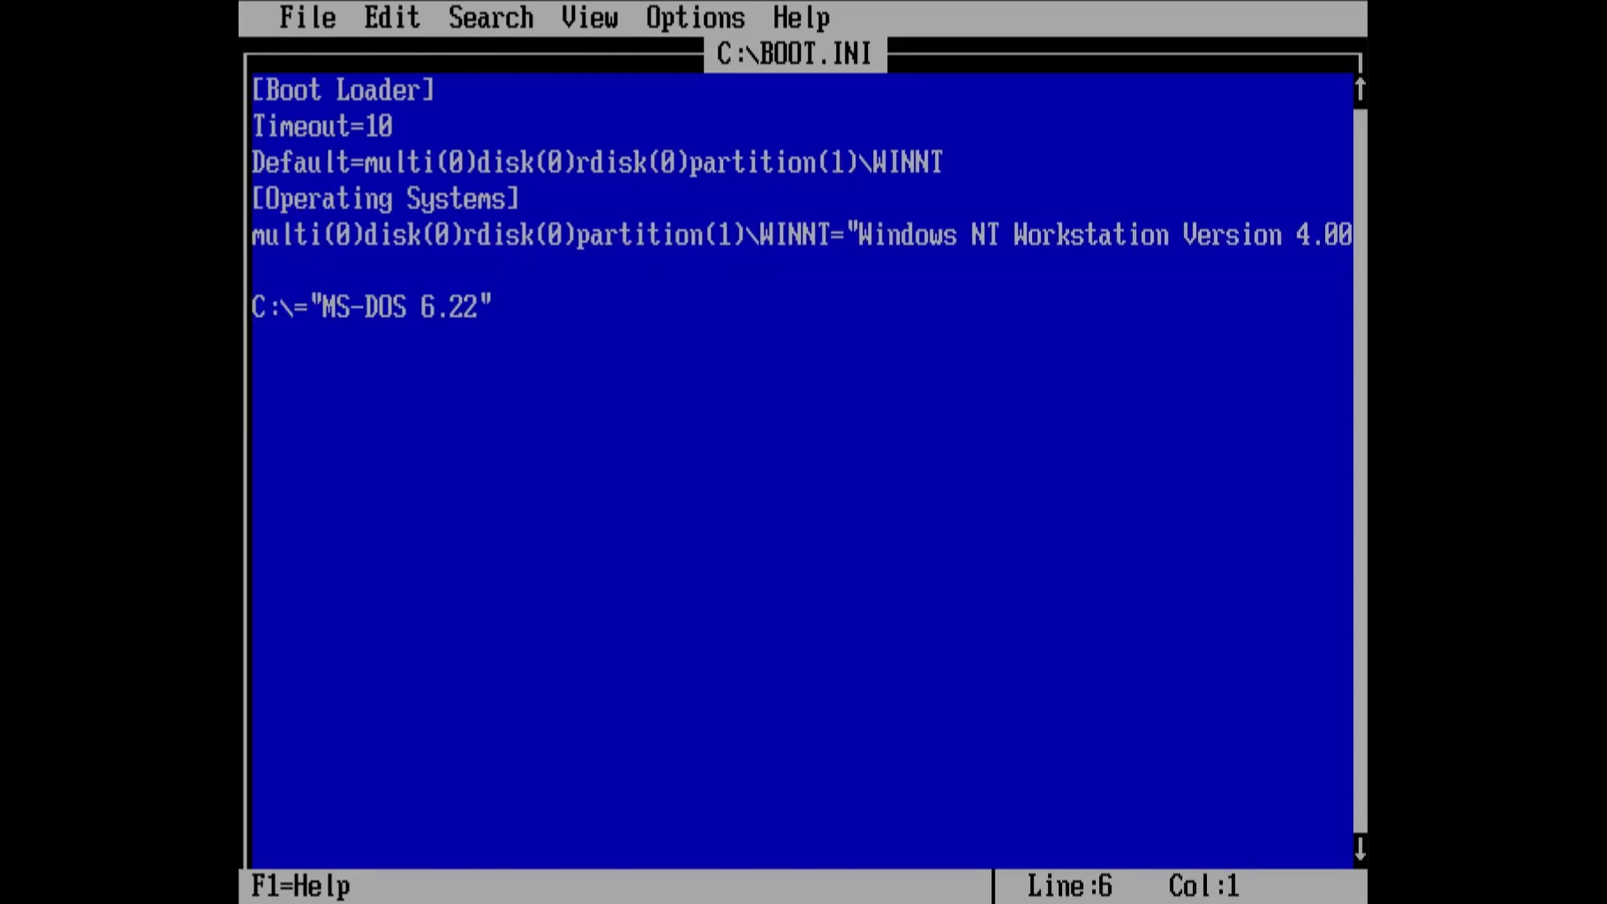
key("shift+Insert")
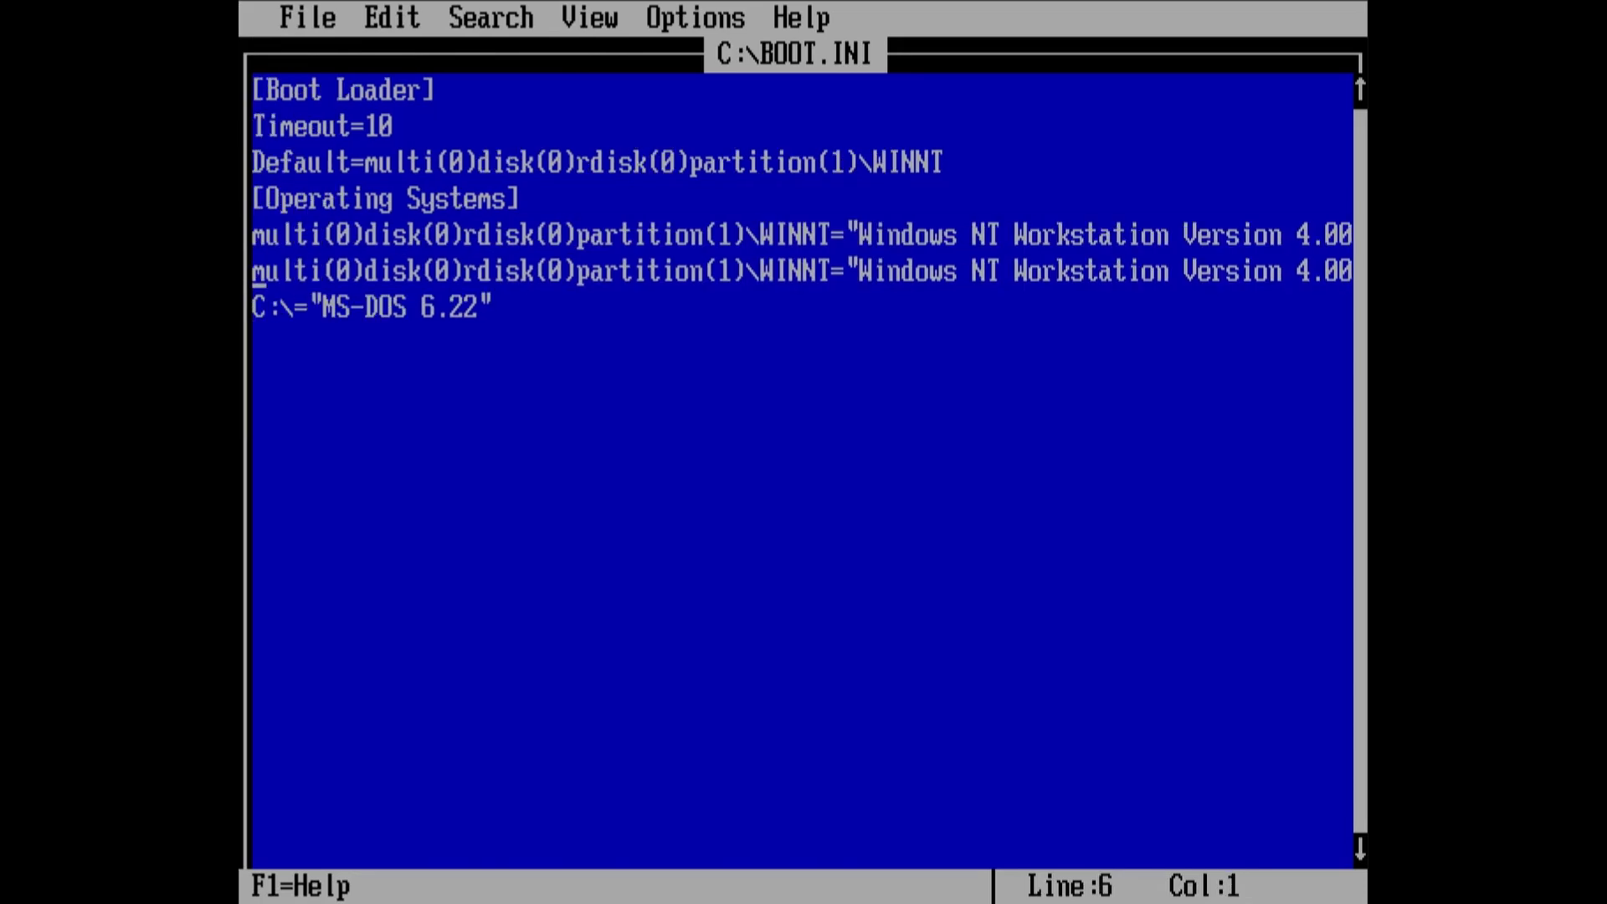
left_click(274, 271)
key("Right")
key("Right")
key("Right")
key("Right")
key("Right")
key("Right")
key("Right")
key("Right")
key("Right")
key("Right")
key("Right")
key("Right")
key("Right")
key("Right")
key("Right")
key("Right")
key("Right")
key("Right")
key("Right")
key("Right")
key("Right")
key("Right")
key("Right")
key("Right")
key("Right")
type("35")
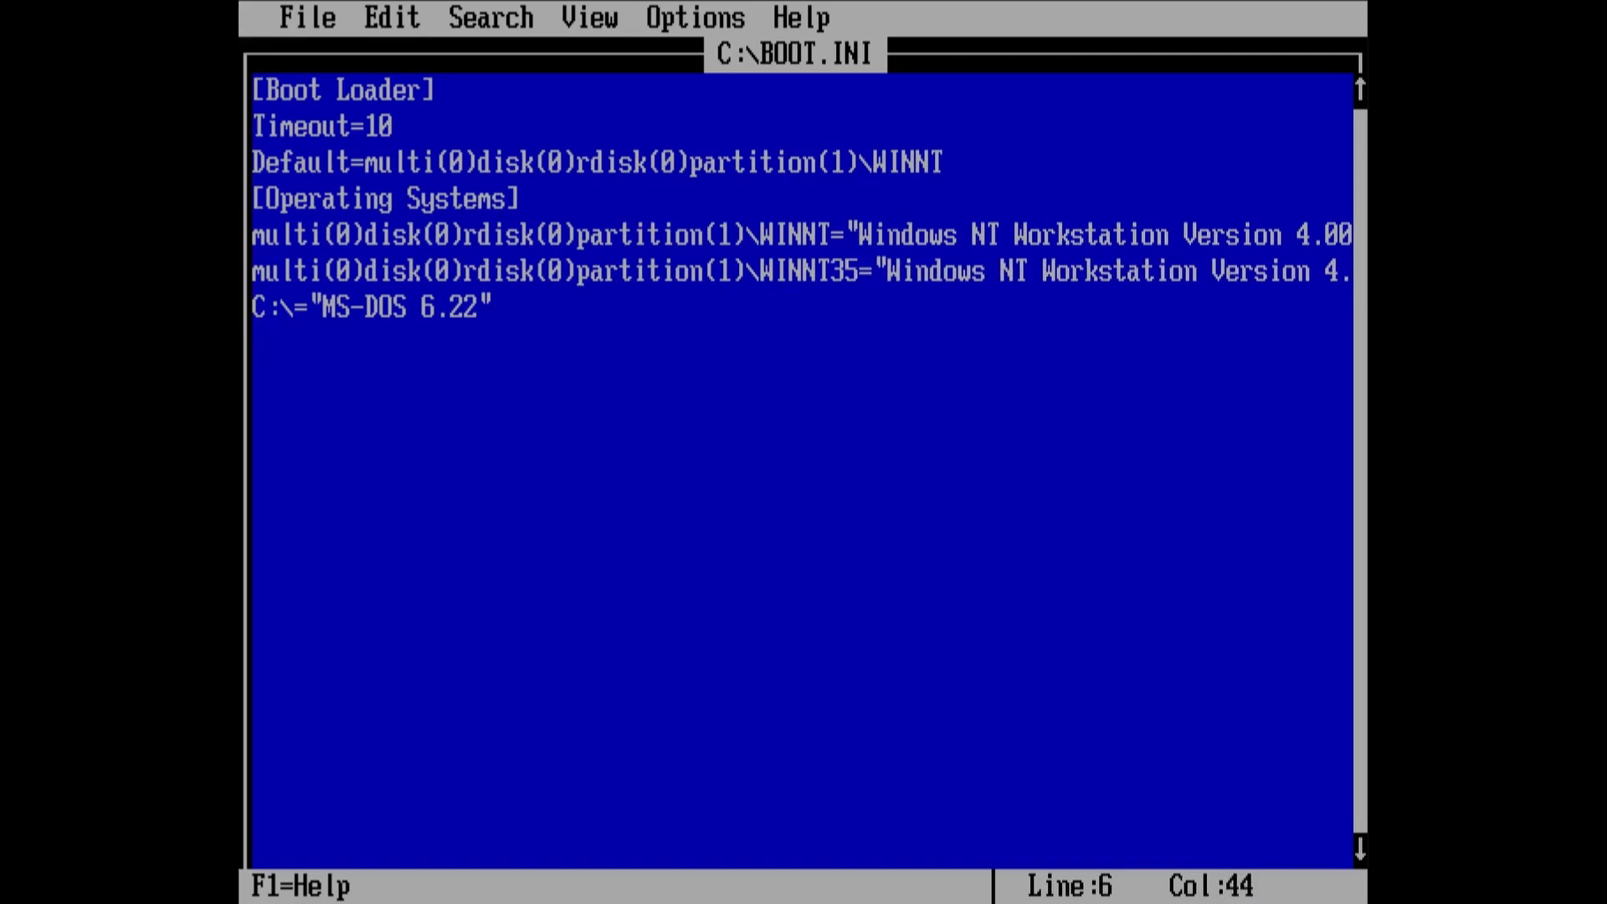
key("Right")
key("Right")
key("Right")
key("Right")
key("Right")
key("Right")
key("Right")
key("Right")
key("Right")
key("Right")
key("Right")
key("Right")
key("Right")
key("Right")
key("Right")
key("Right")
key("Right")
key("Right")
key("Right")
key("Right")
key("Right")
key("Right")
key("Right")
key("Right")
key("Delete")
key("Delete")
key("Delete")
key("Delete")
key("Delete")
key("Delete")
key("Delete")
key("Delete")
key("Delete")
key("Delete")
key("Delete")
key("Delete")
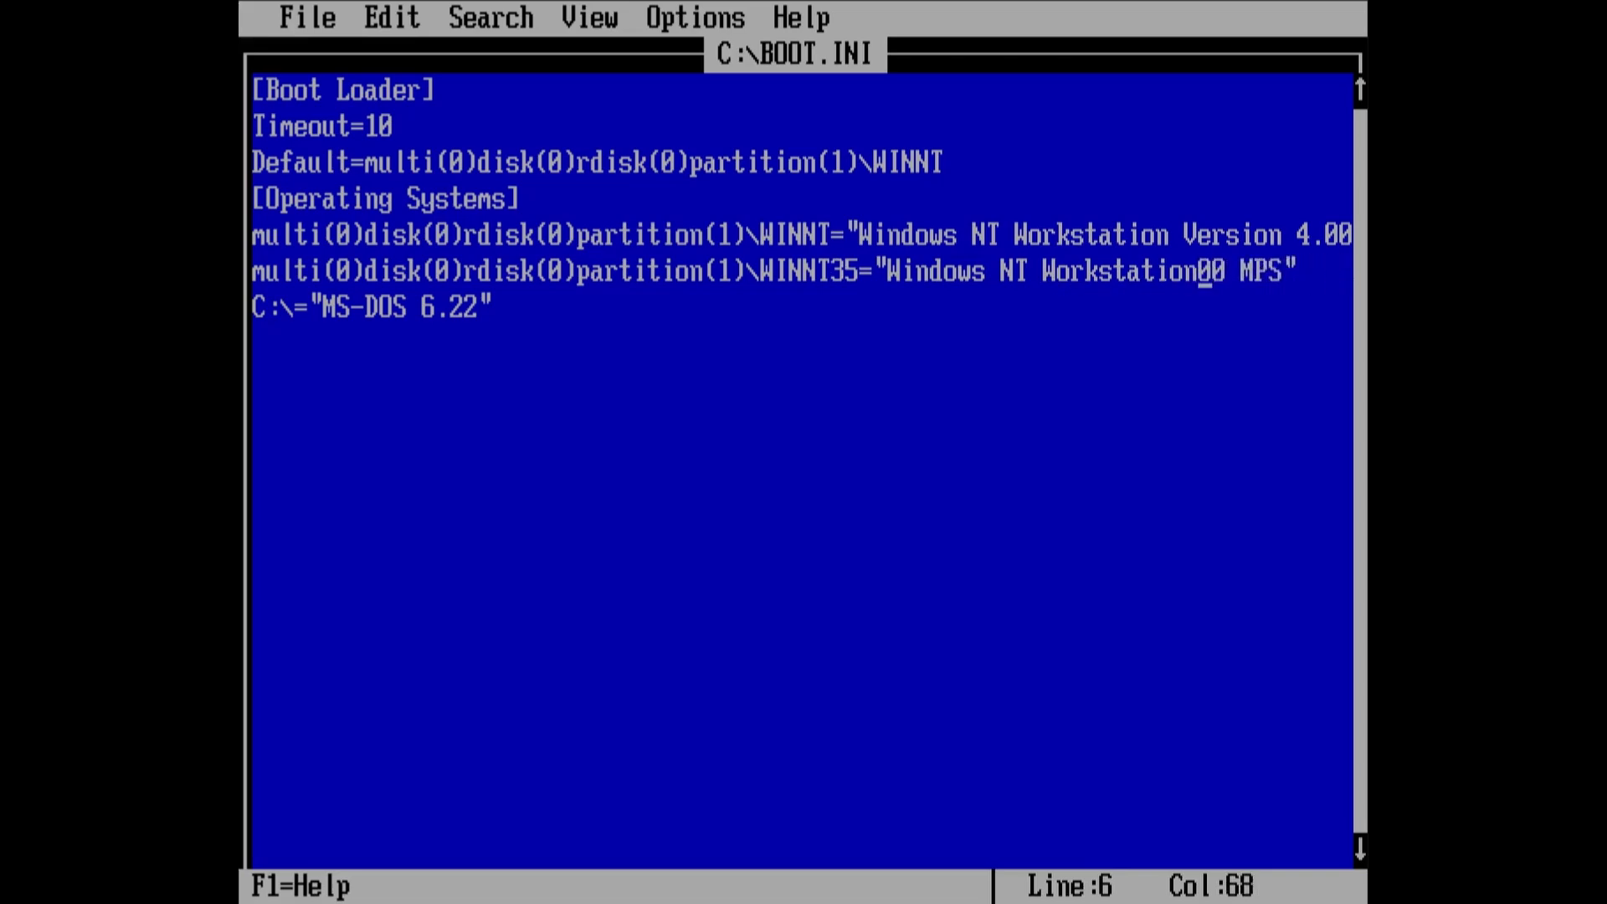
key("Delete")
key("Delete")
key("Delete")
key("Delete")
key("Delete")
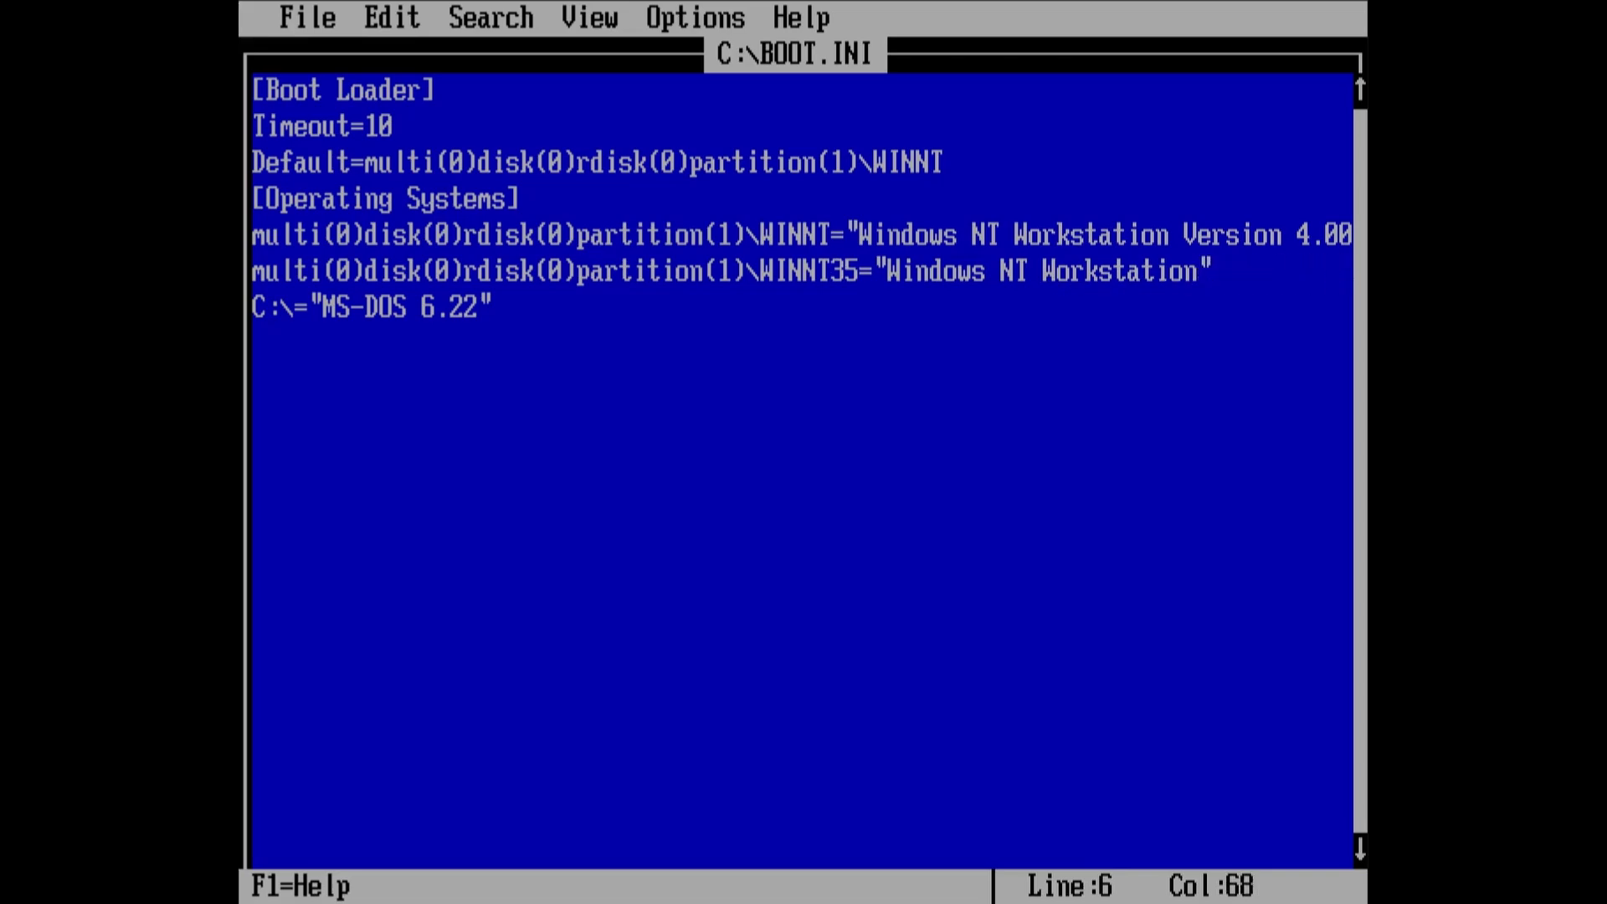
Step: Start Windows NT 3.51 from the boot menu and log on
type("3.5")
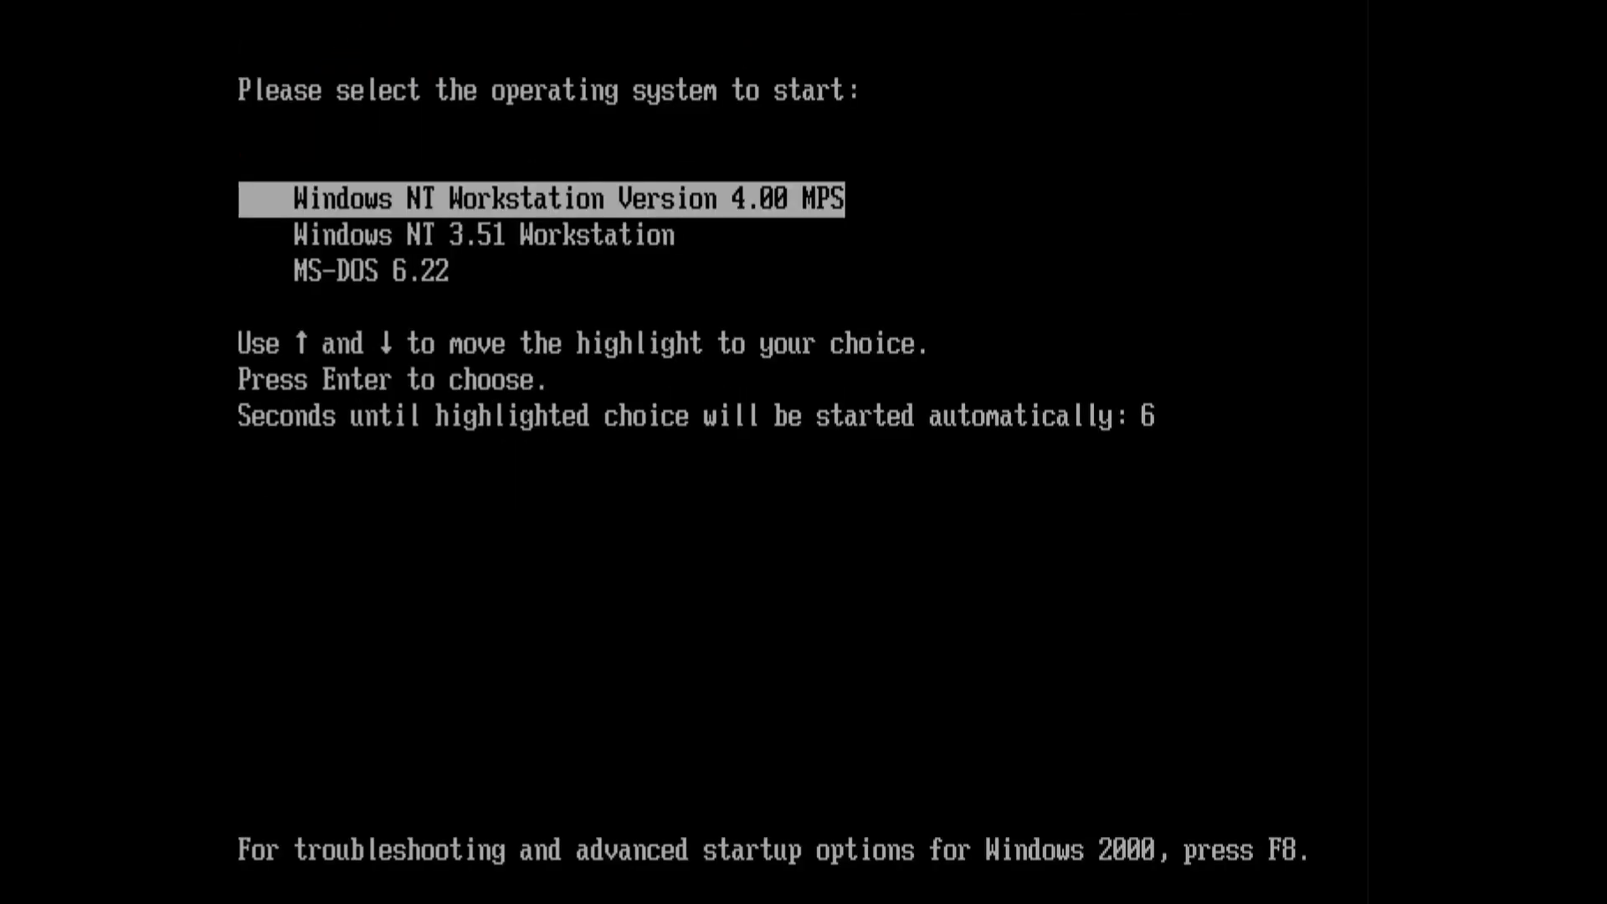
key("Down")
key("Return")
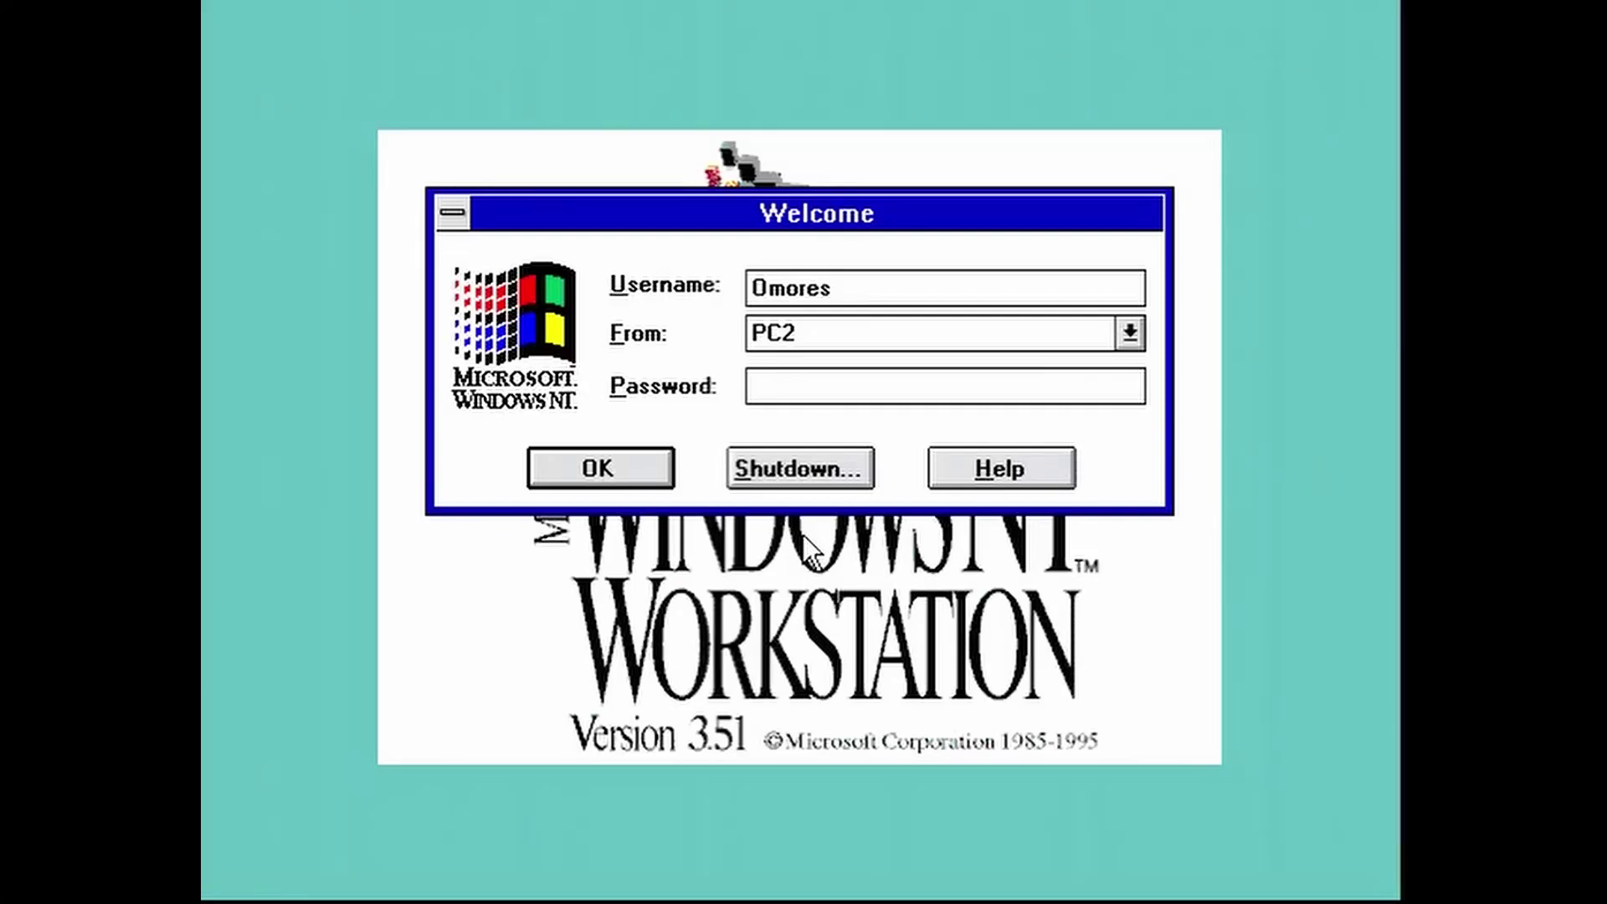
key("Return")
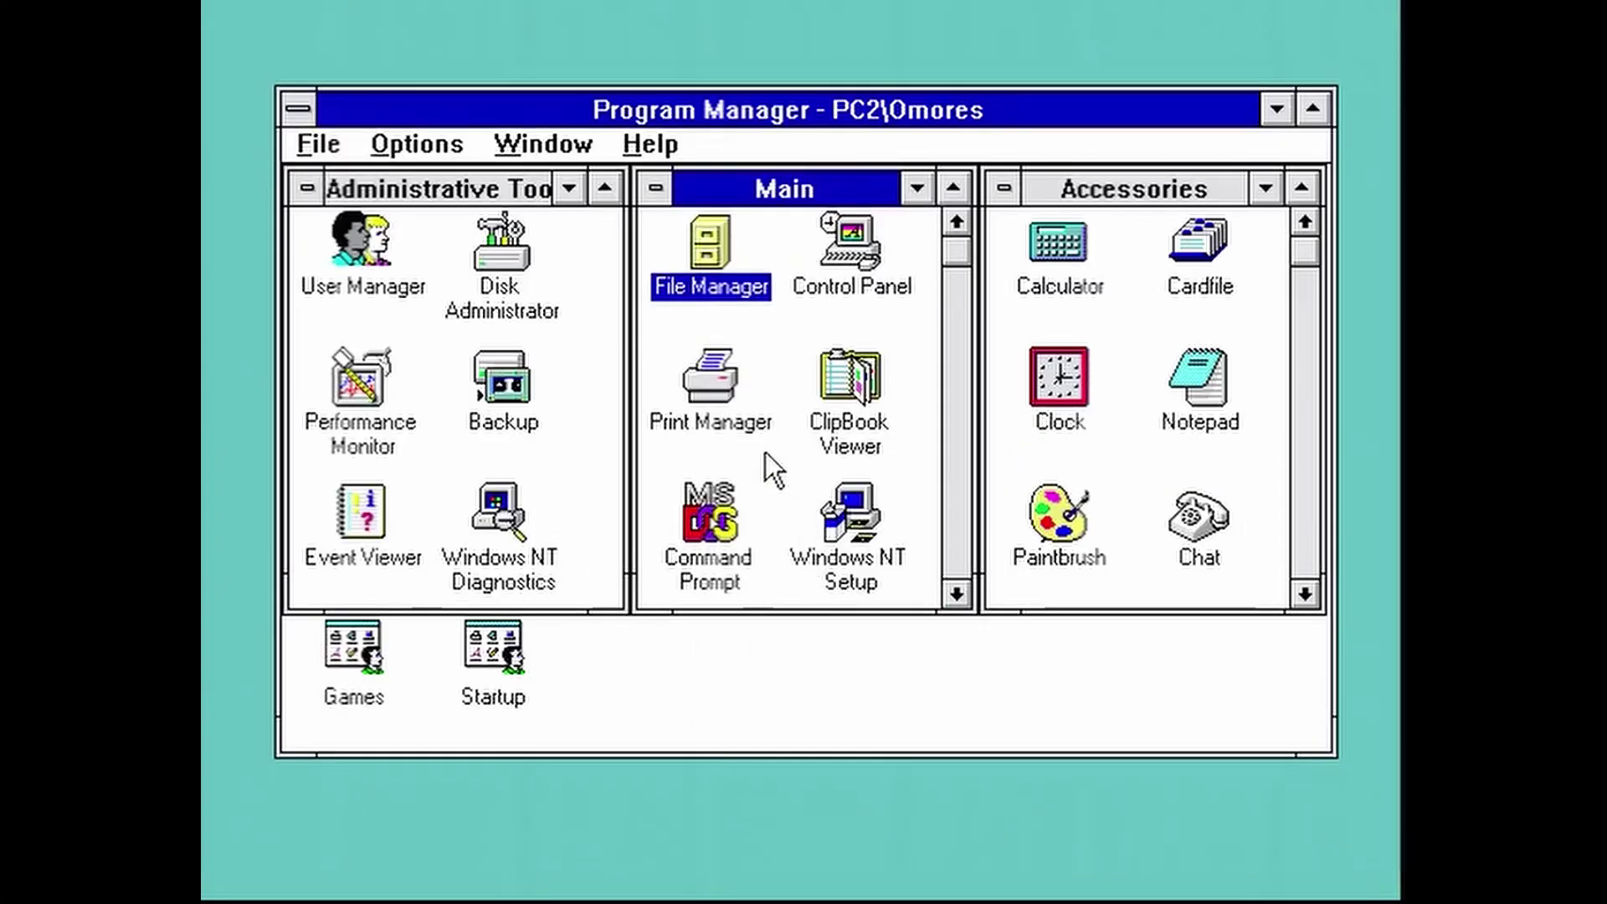
Step: In Disk Administrator, inspect partitions D:, E:, F: and G: on Disk 1
double_click(484, 266)
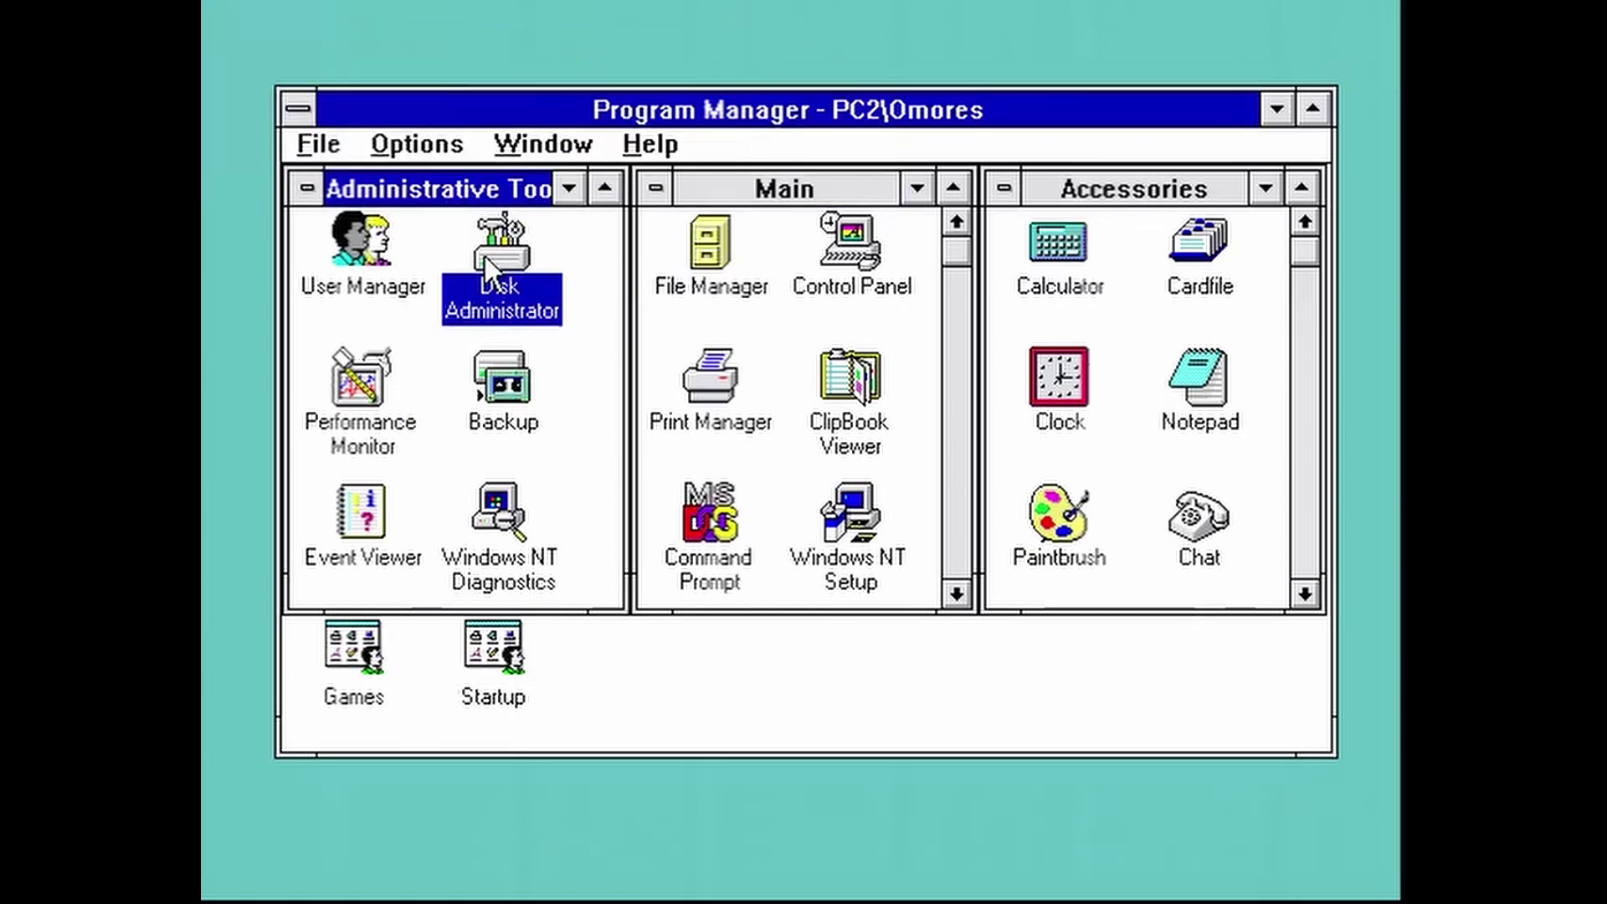
left_click(791, 630)
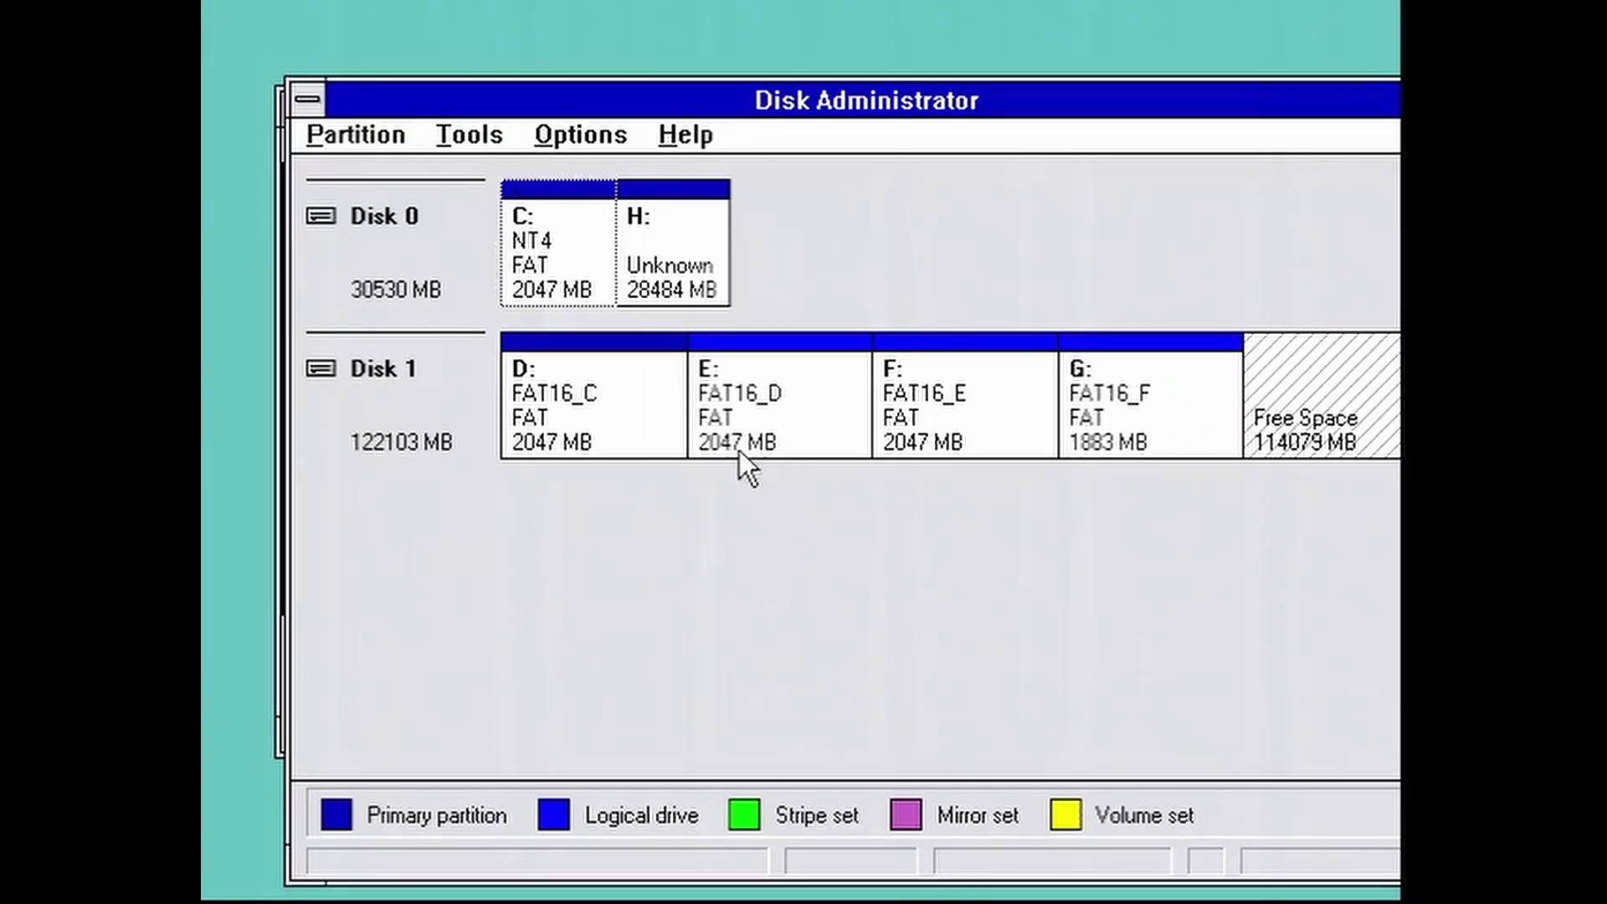
left_click(593, 416)
left_click(719, 393)
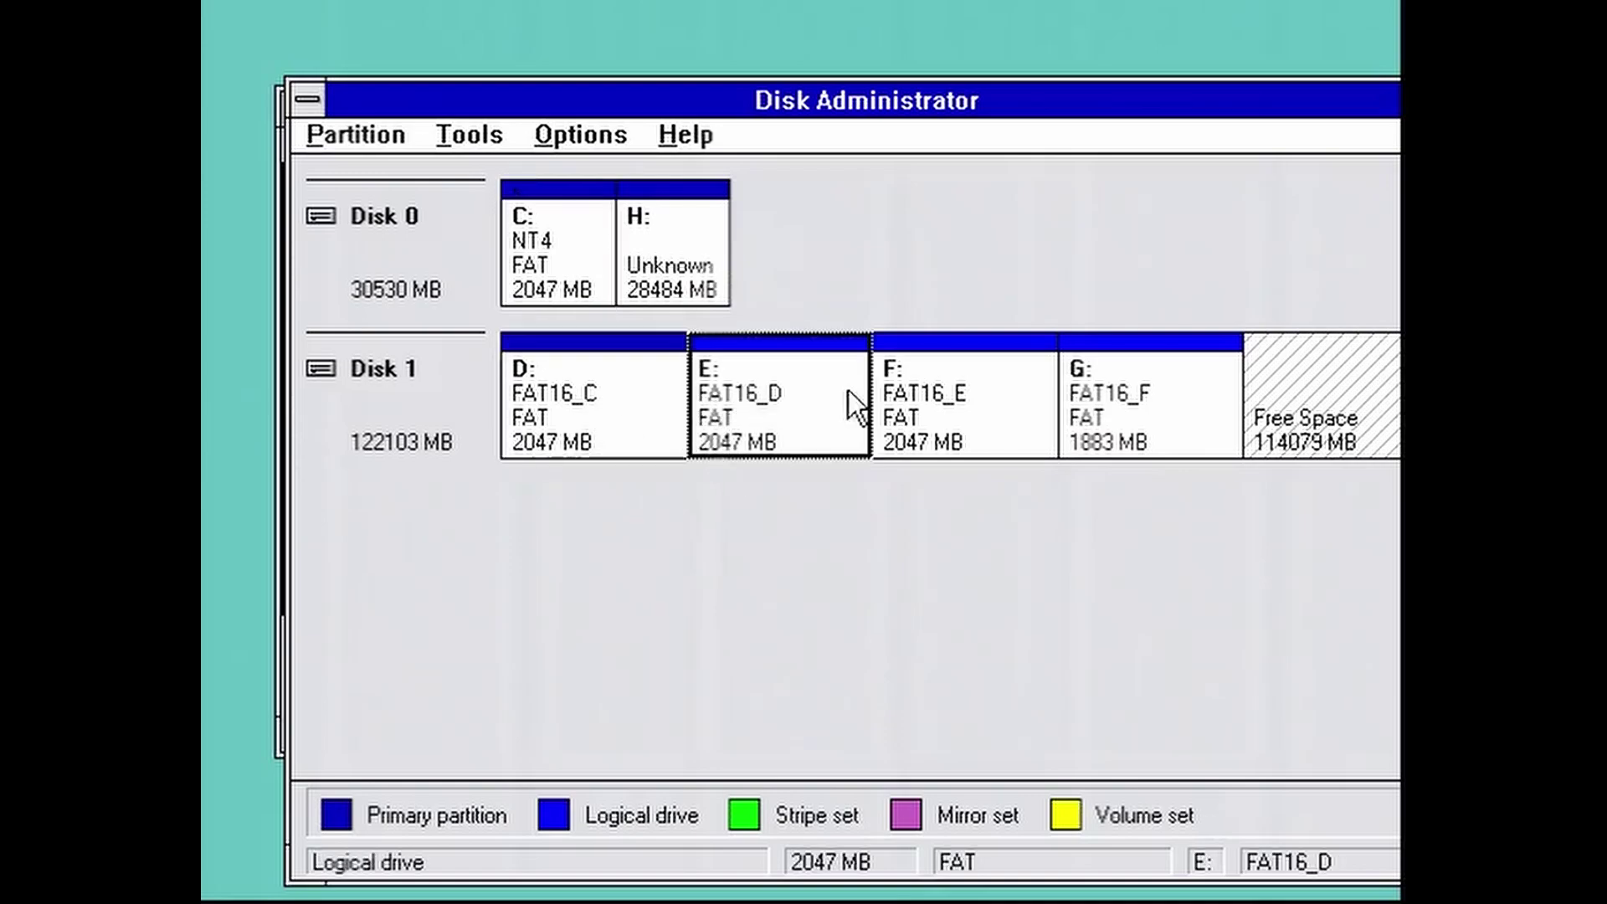
left_click(971, 400)
left_click(1136, 404)
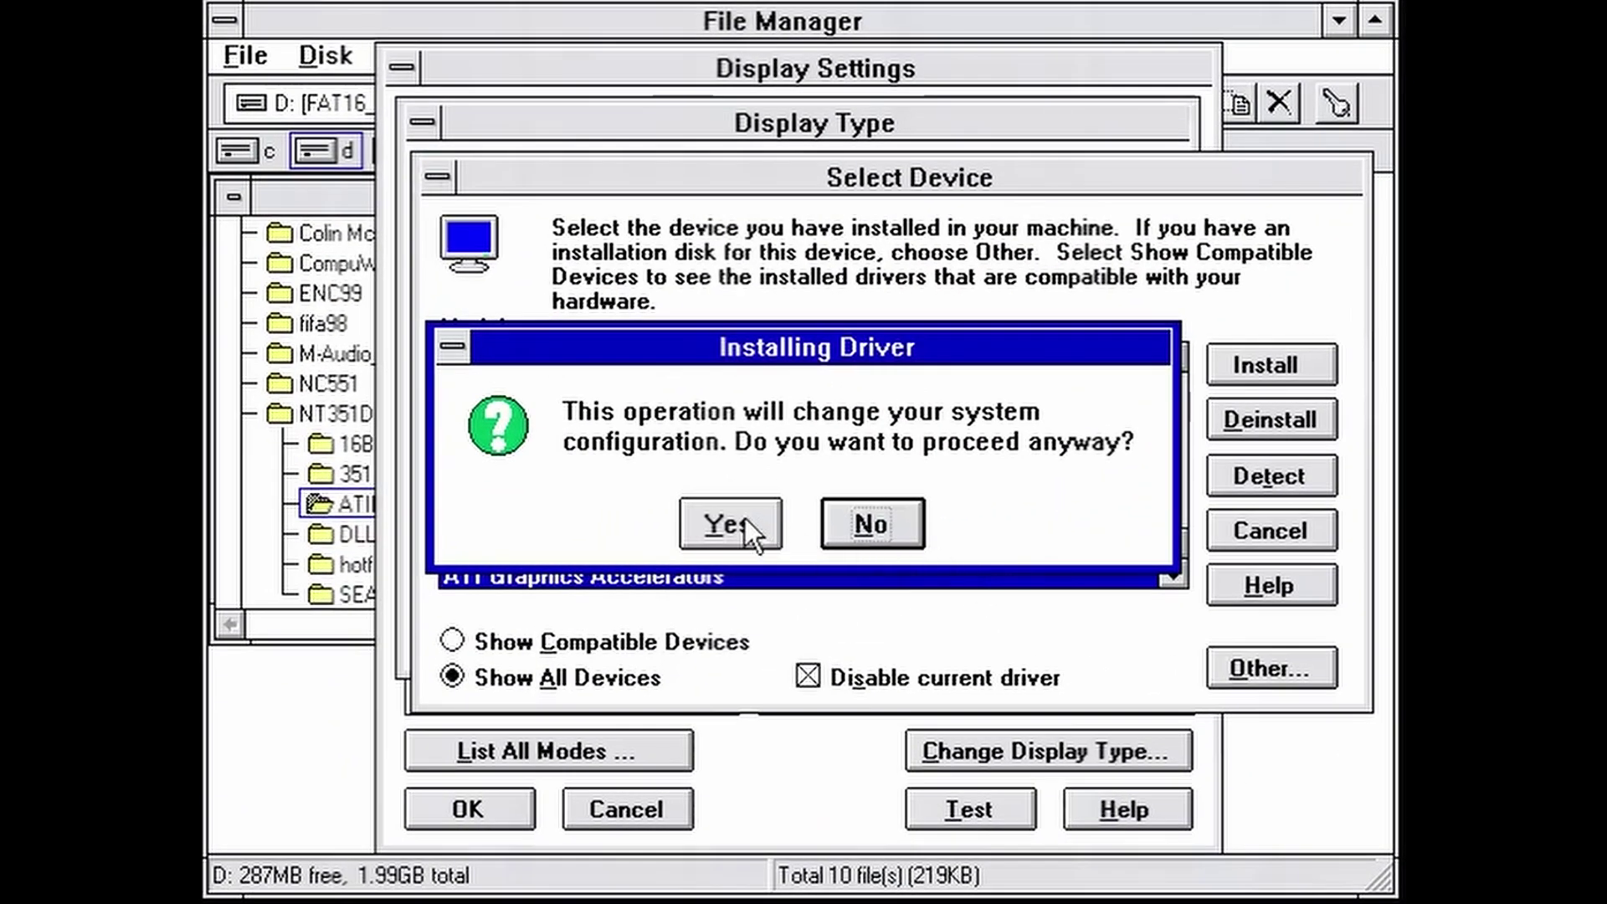
Step: Install the ATI display driver from d:\nt351drv\atint351 and acknowledge the restart warning
left_click(726, 524)
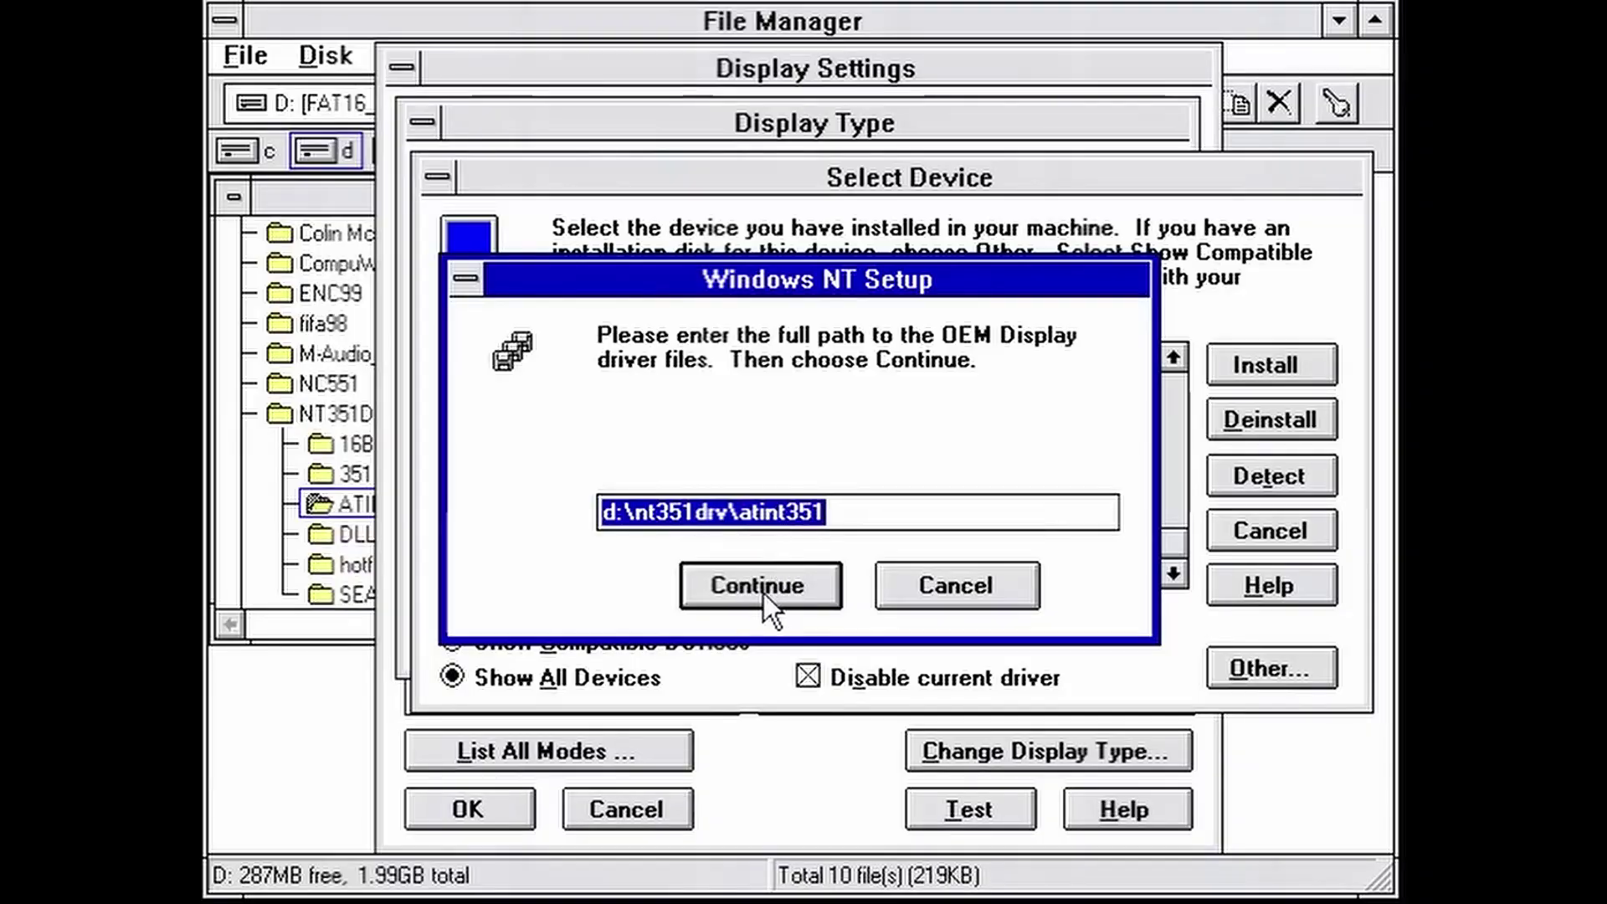
left_click(763, 591)
left_click(783, 542)
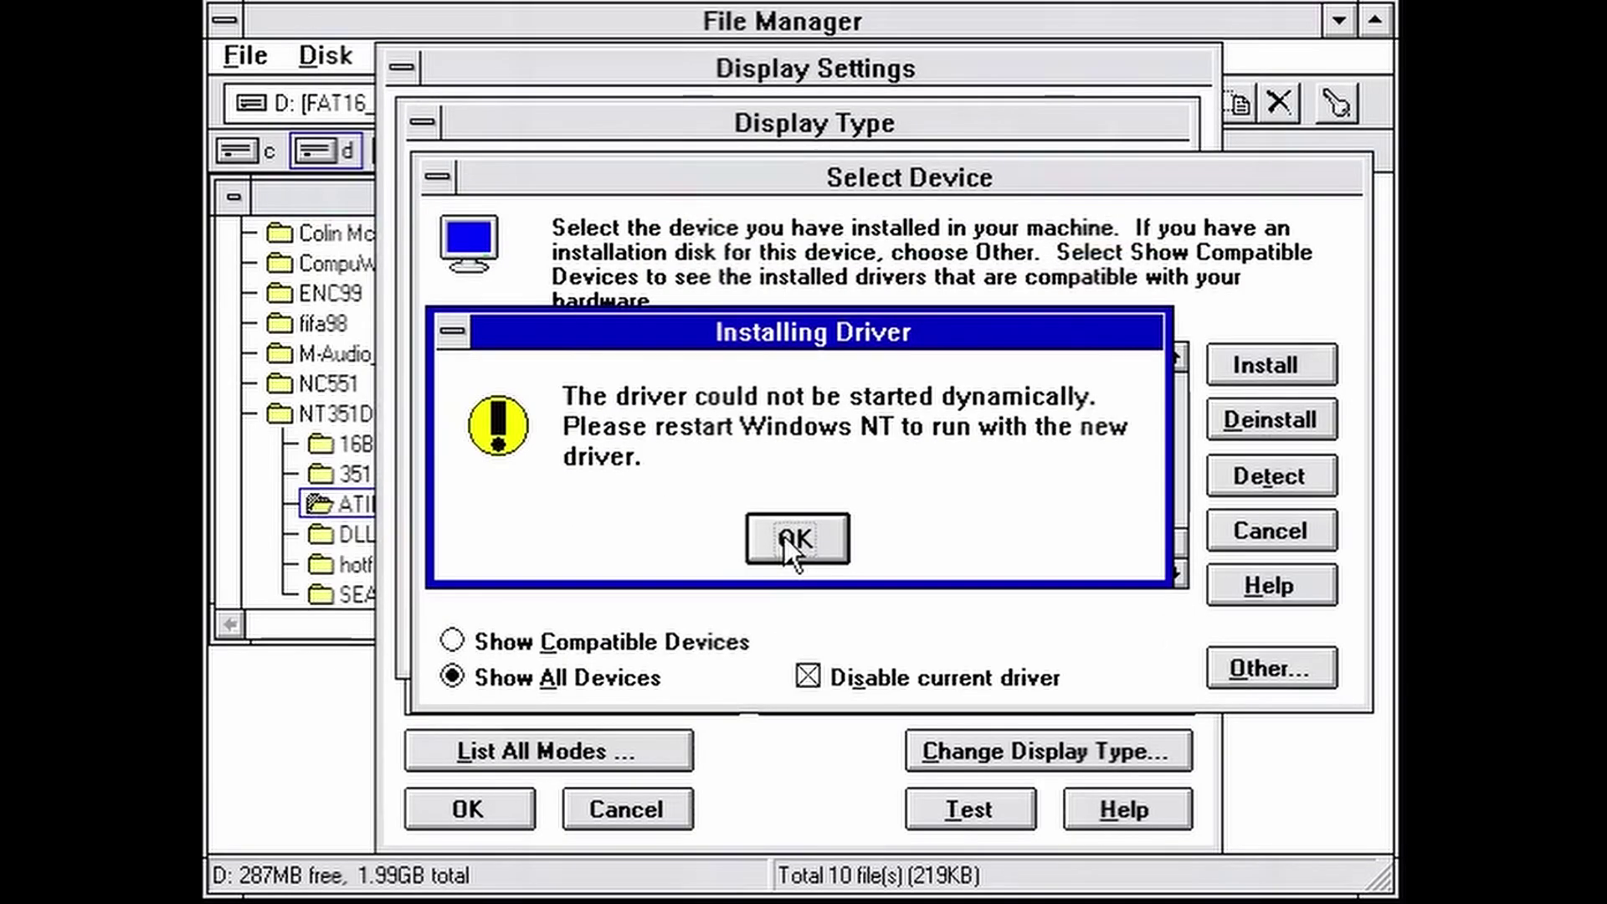
left_click(790, 525)
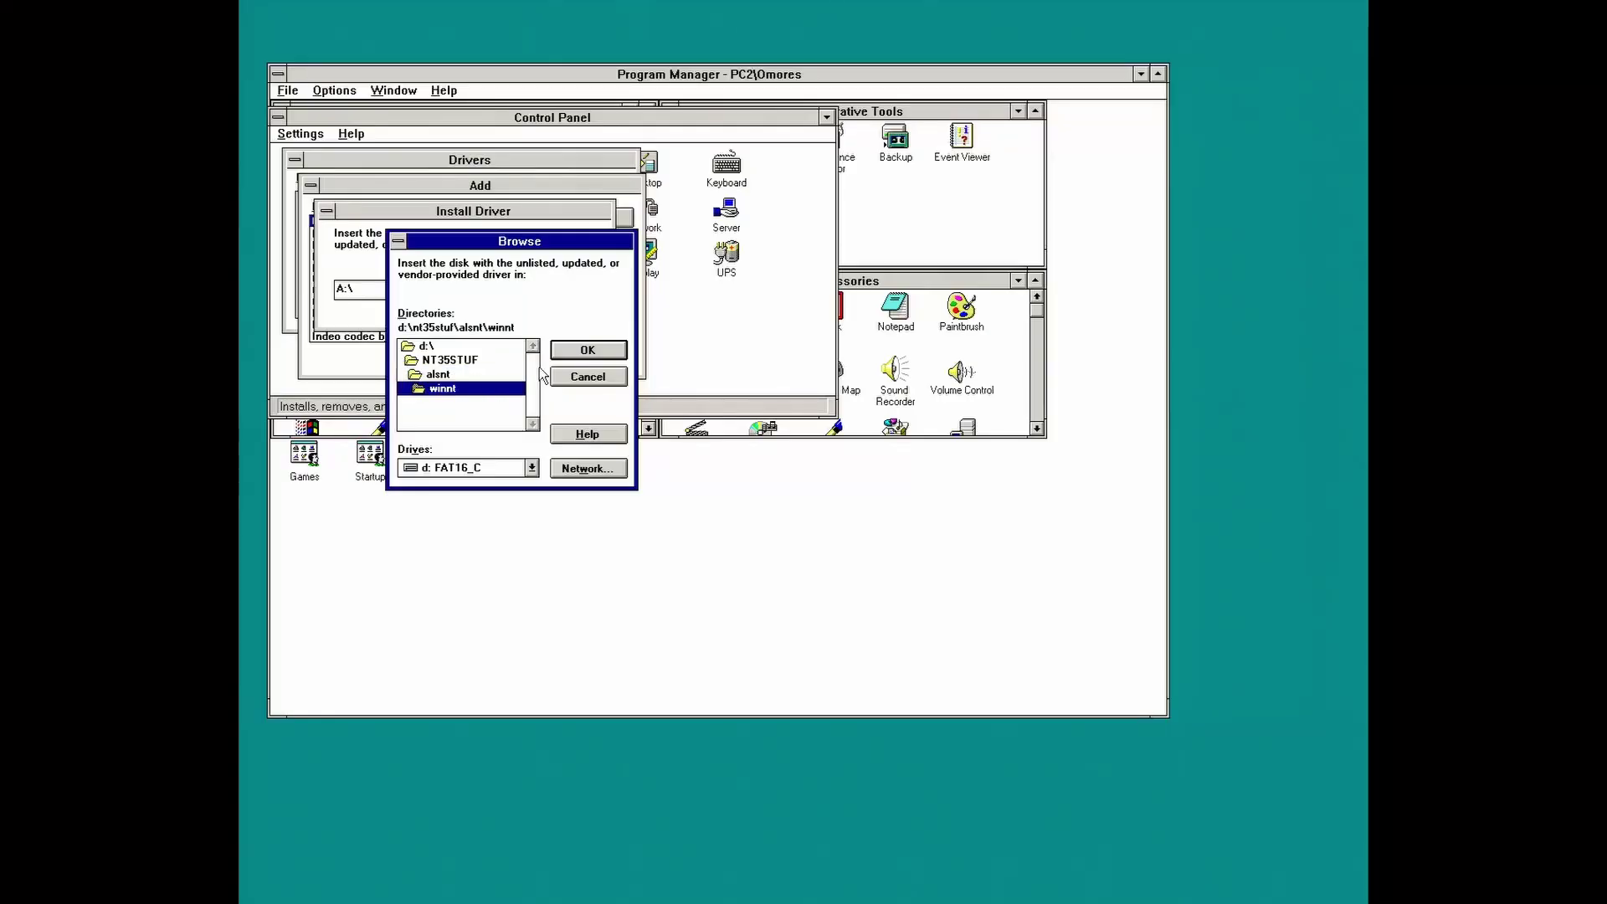
Step: Add the ALS4000 audio driver from the alsnt folder, keeping the existing midimap.cfg, and restart
left_click(587, 350)
left_click(570, 335)
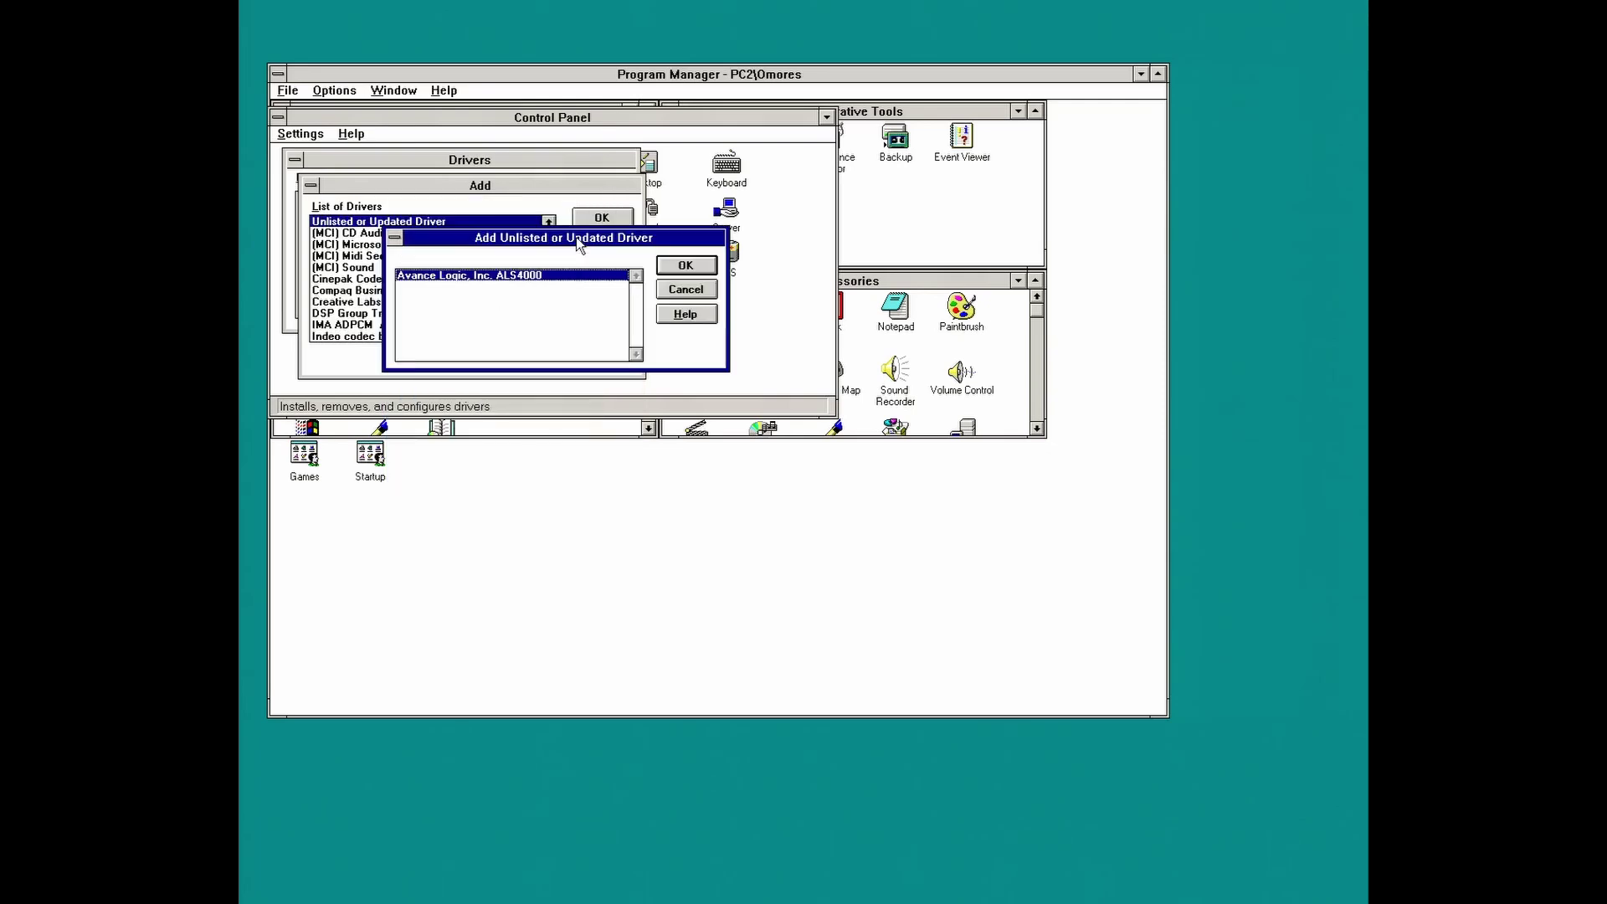
left_click(678, 266)
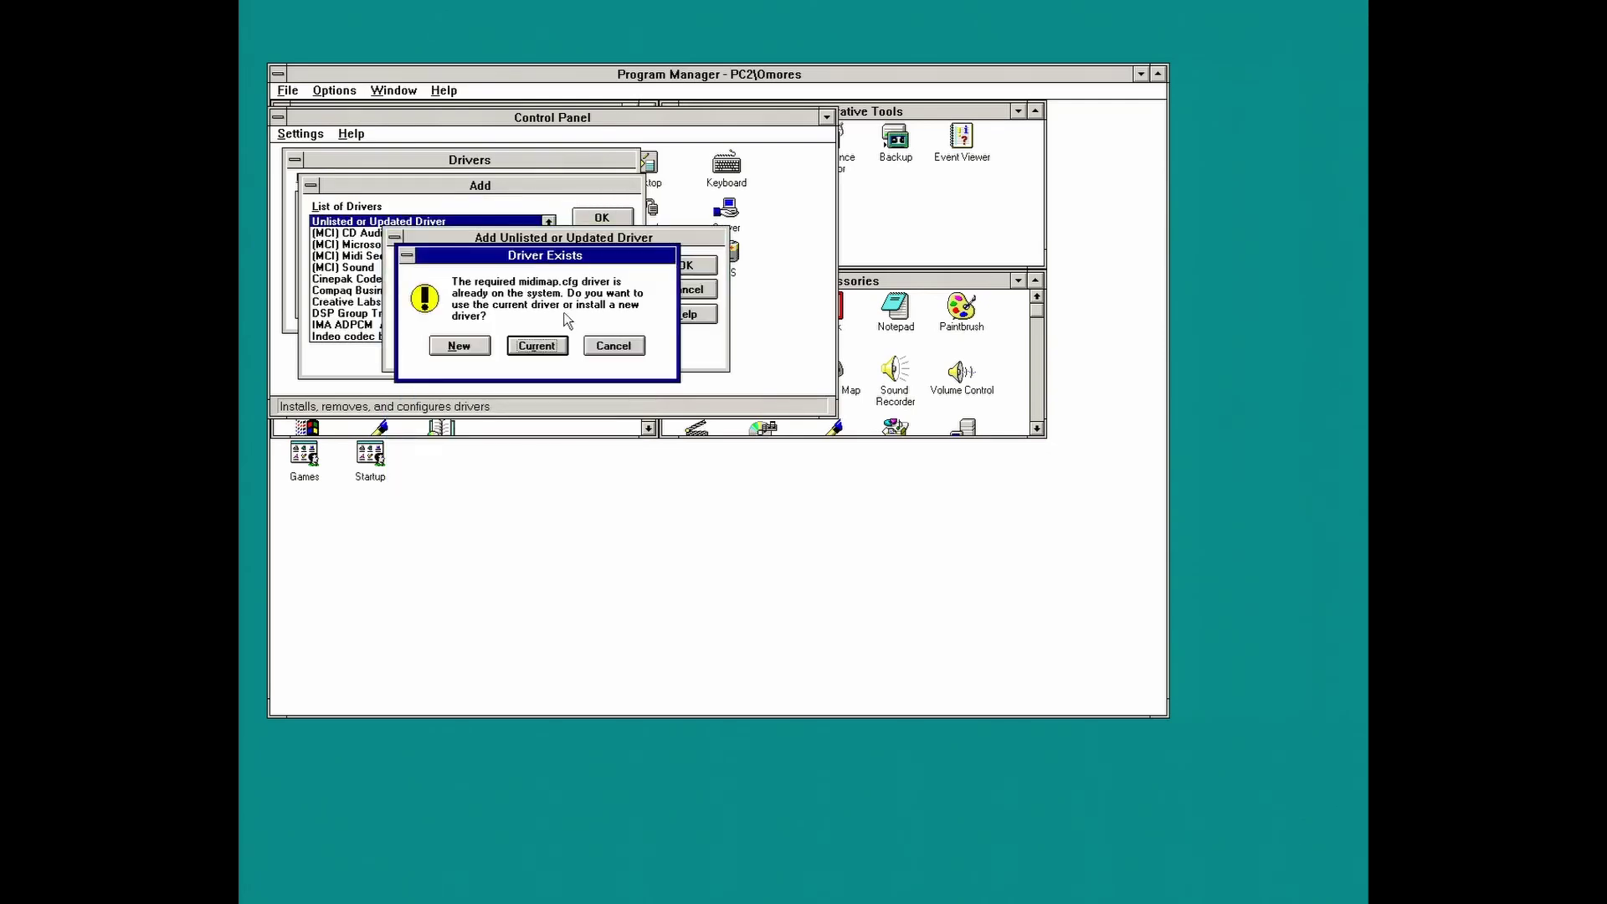
left_click(536, 345)
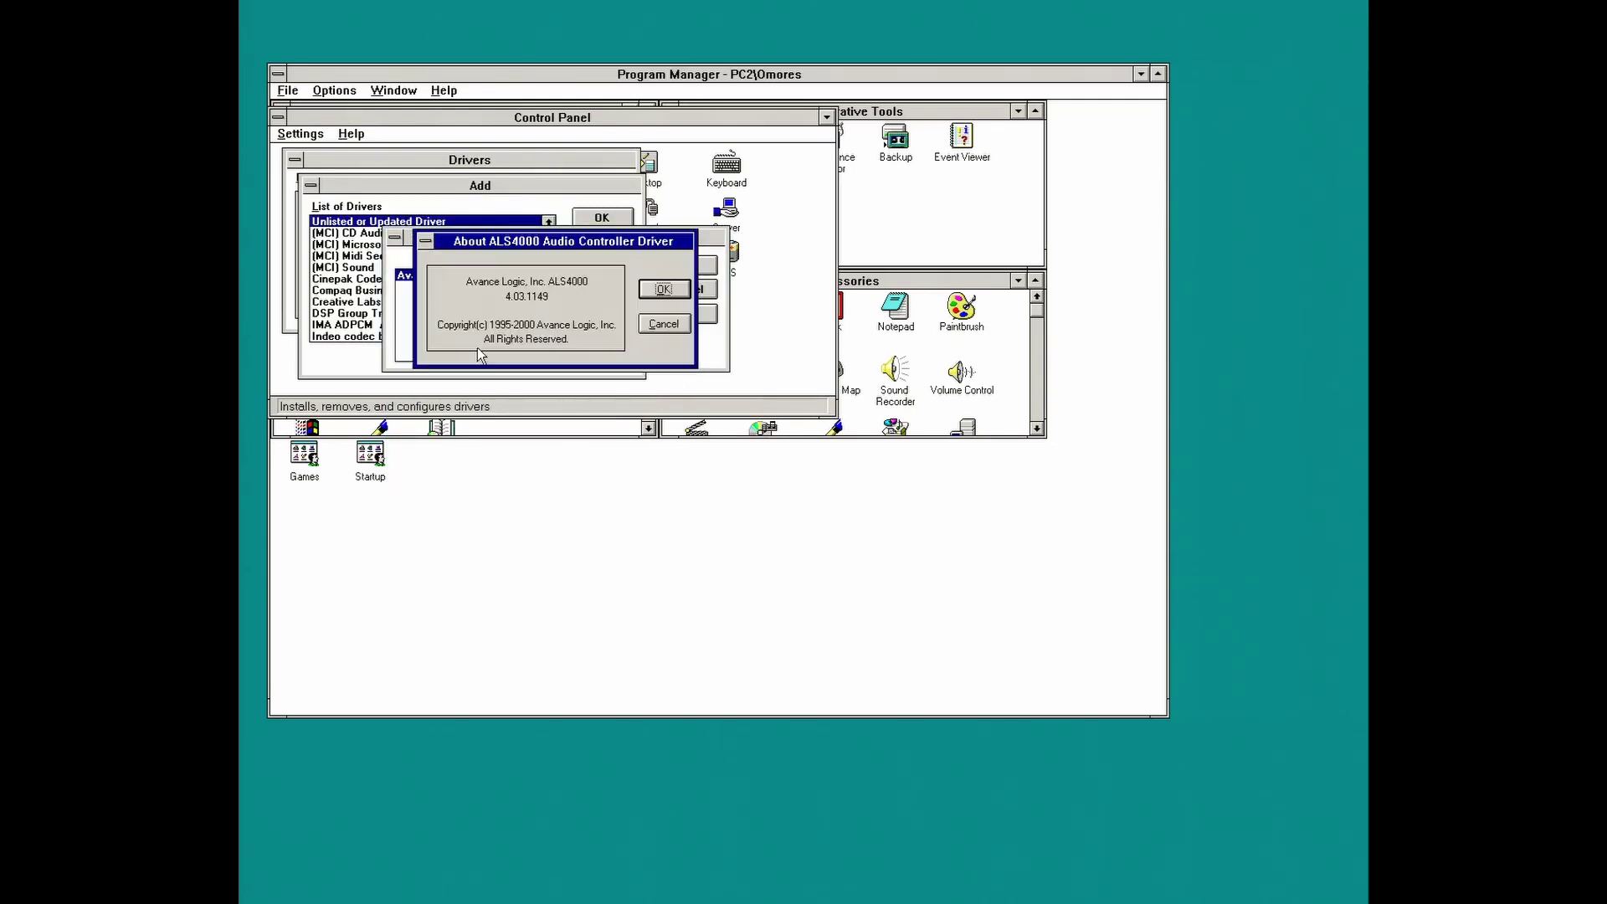
left_click(663, 290)
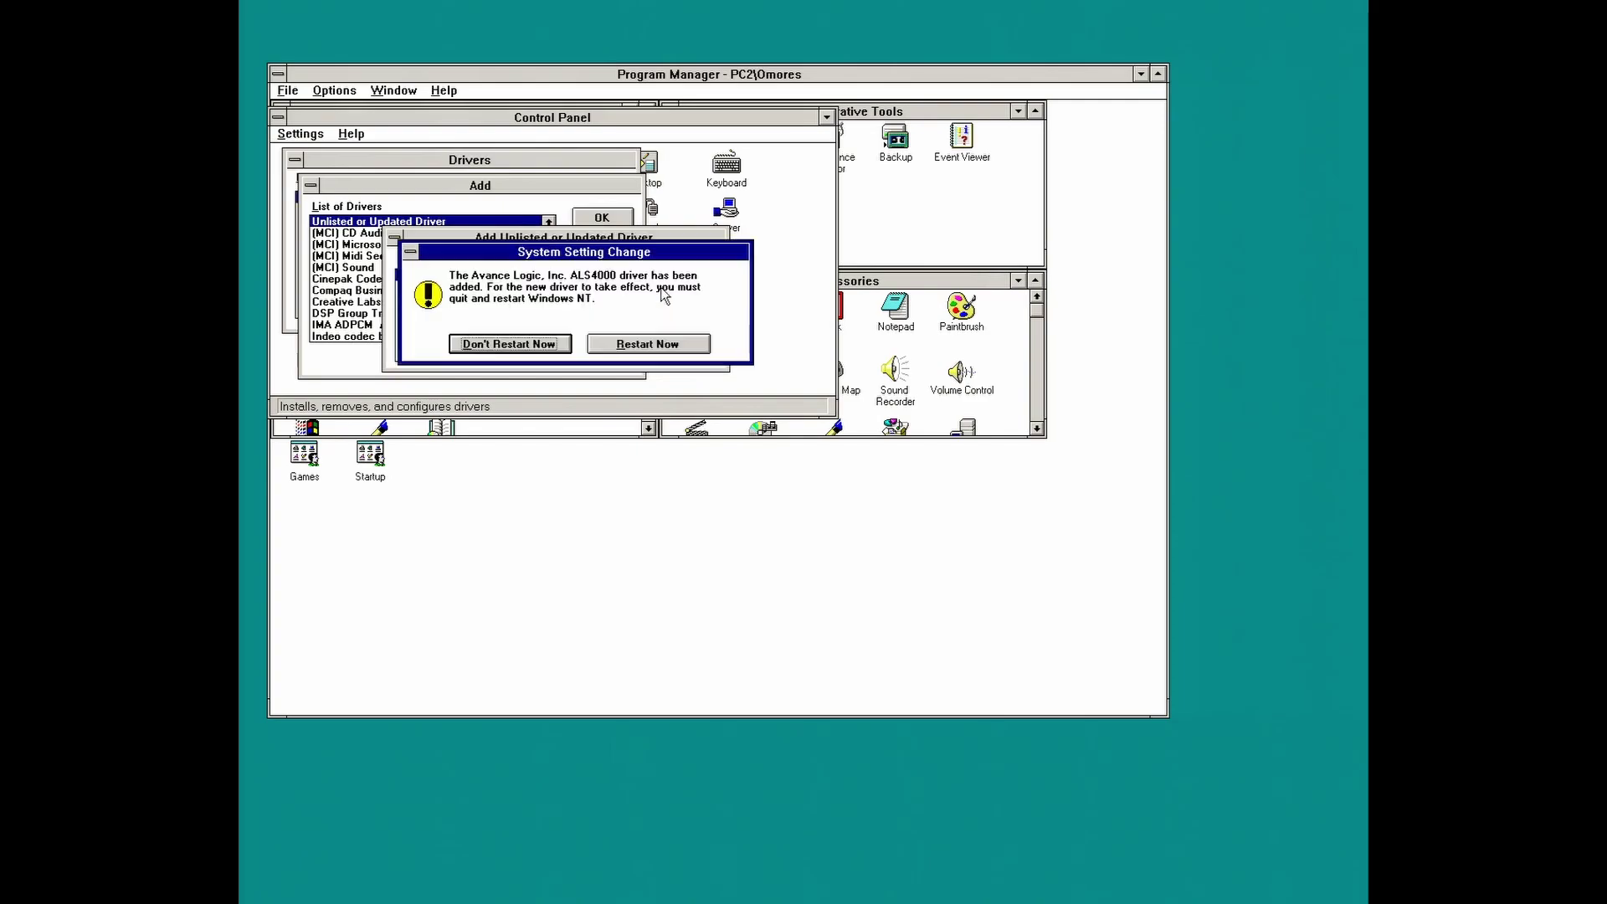
left_click(620, 344)
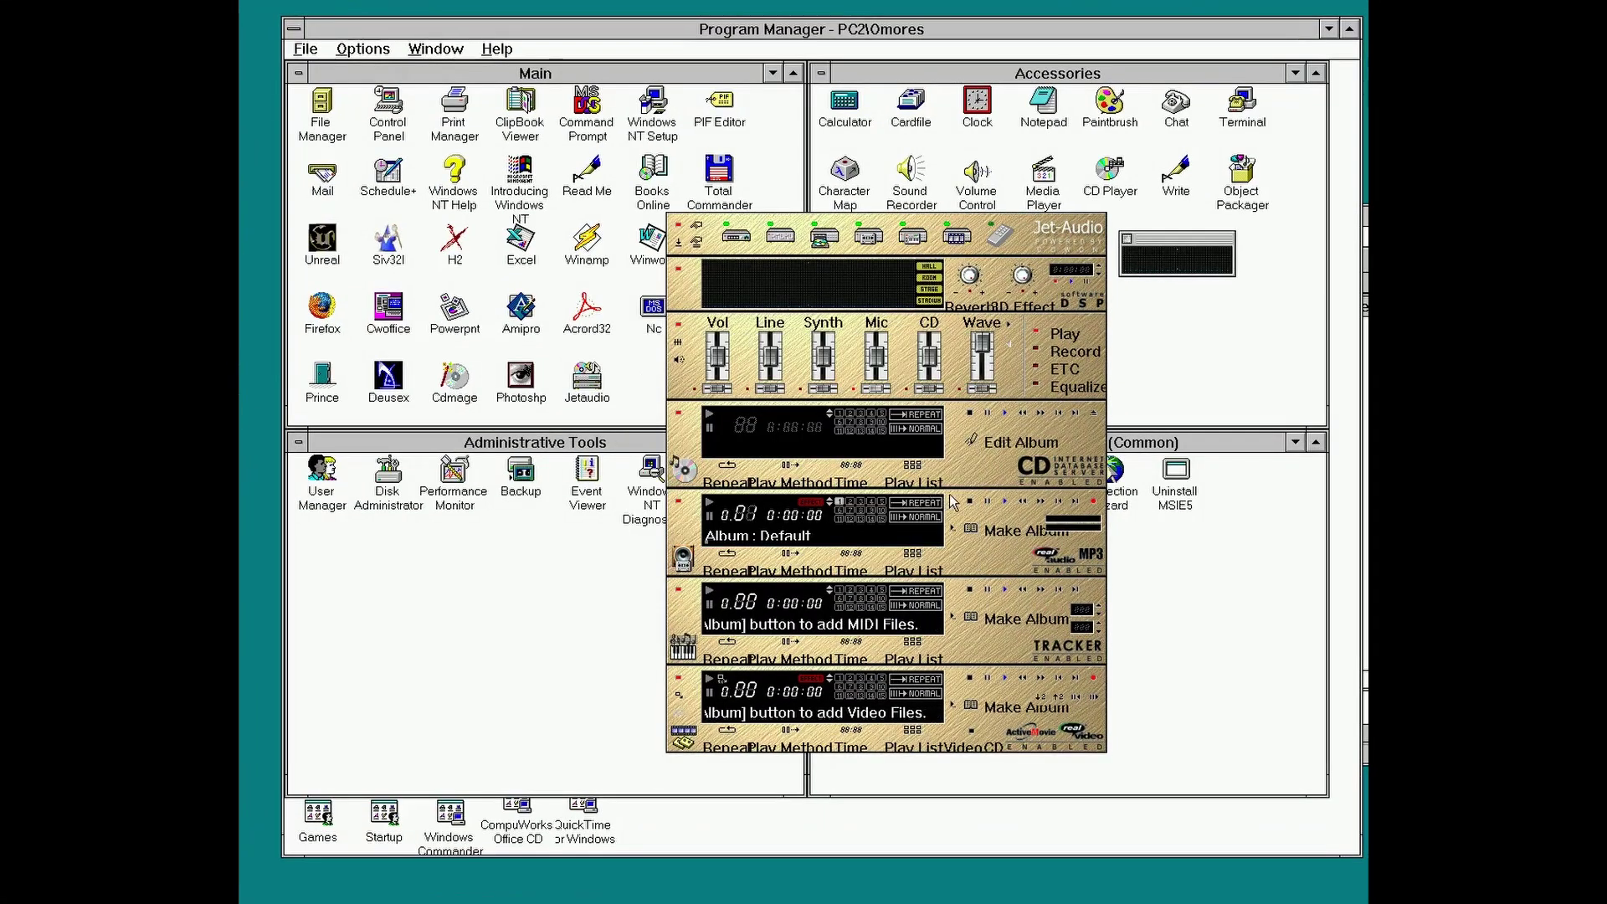
Step: Test playback in Jet-Audio and Winamp, view About Winamp, then launch SIV32L
left_click(1006, 497)
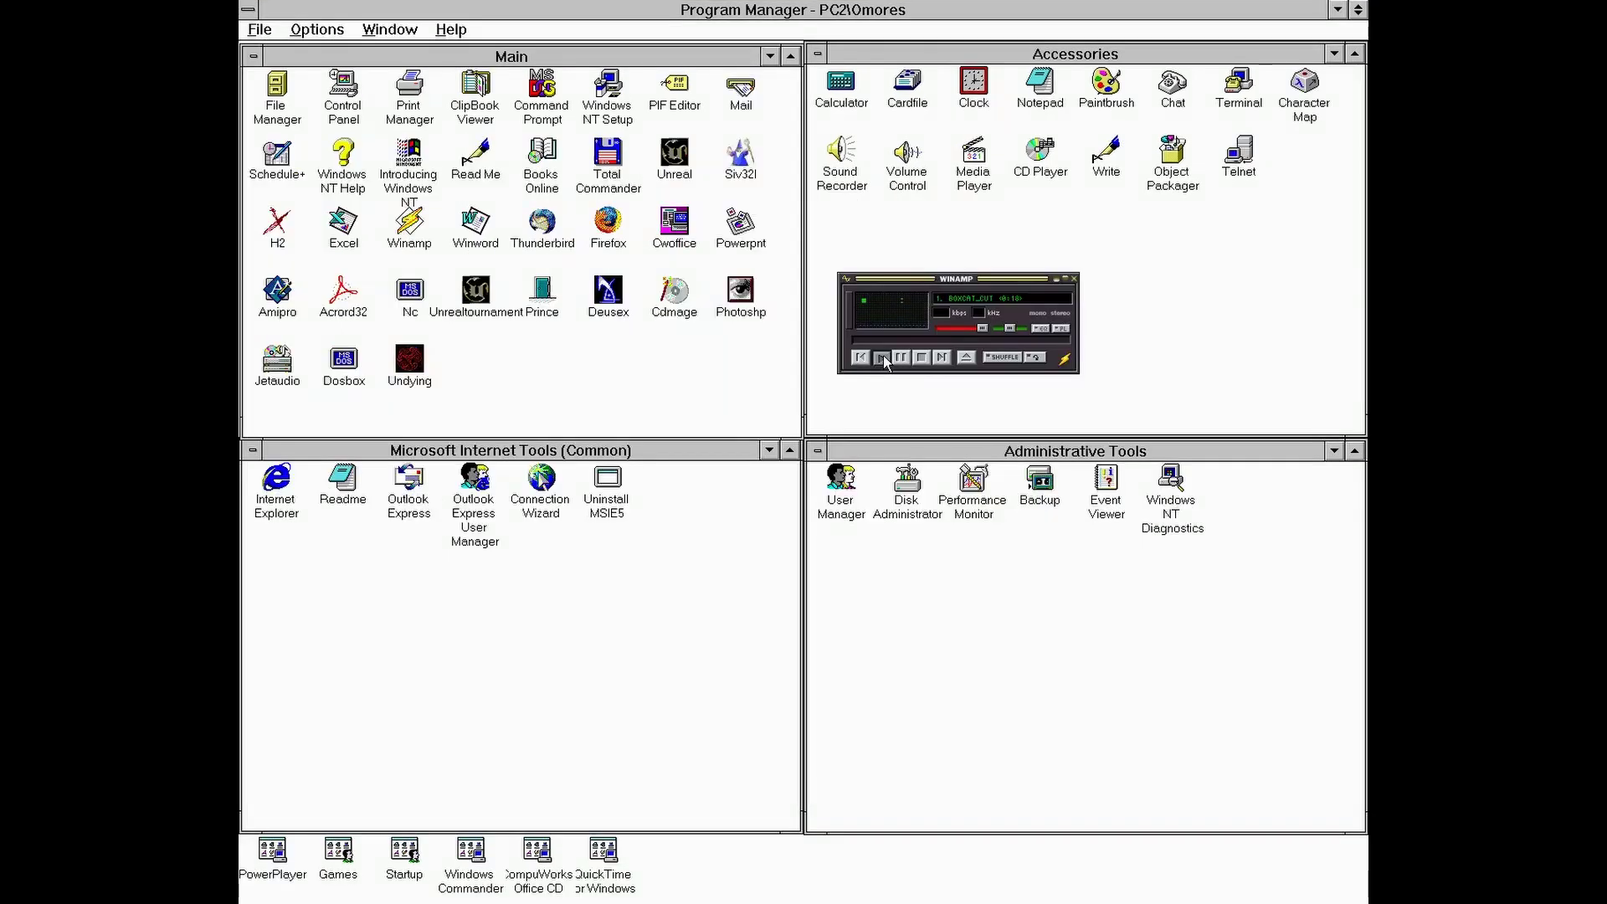
left_click(883, 358)
left_click(1064, 361)
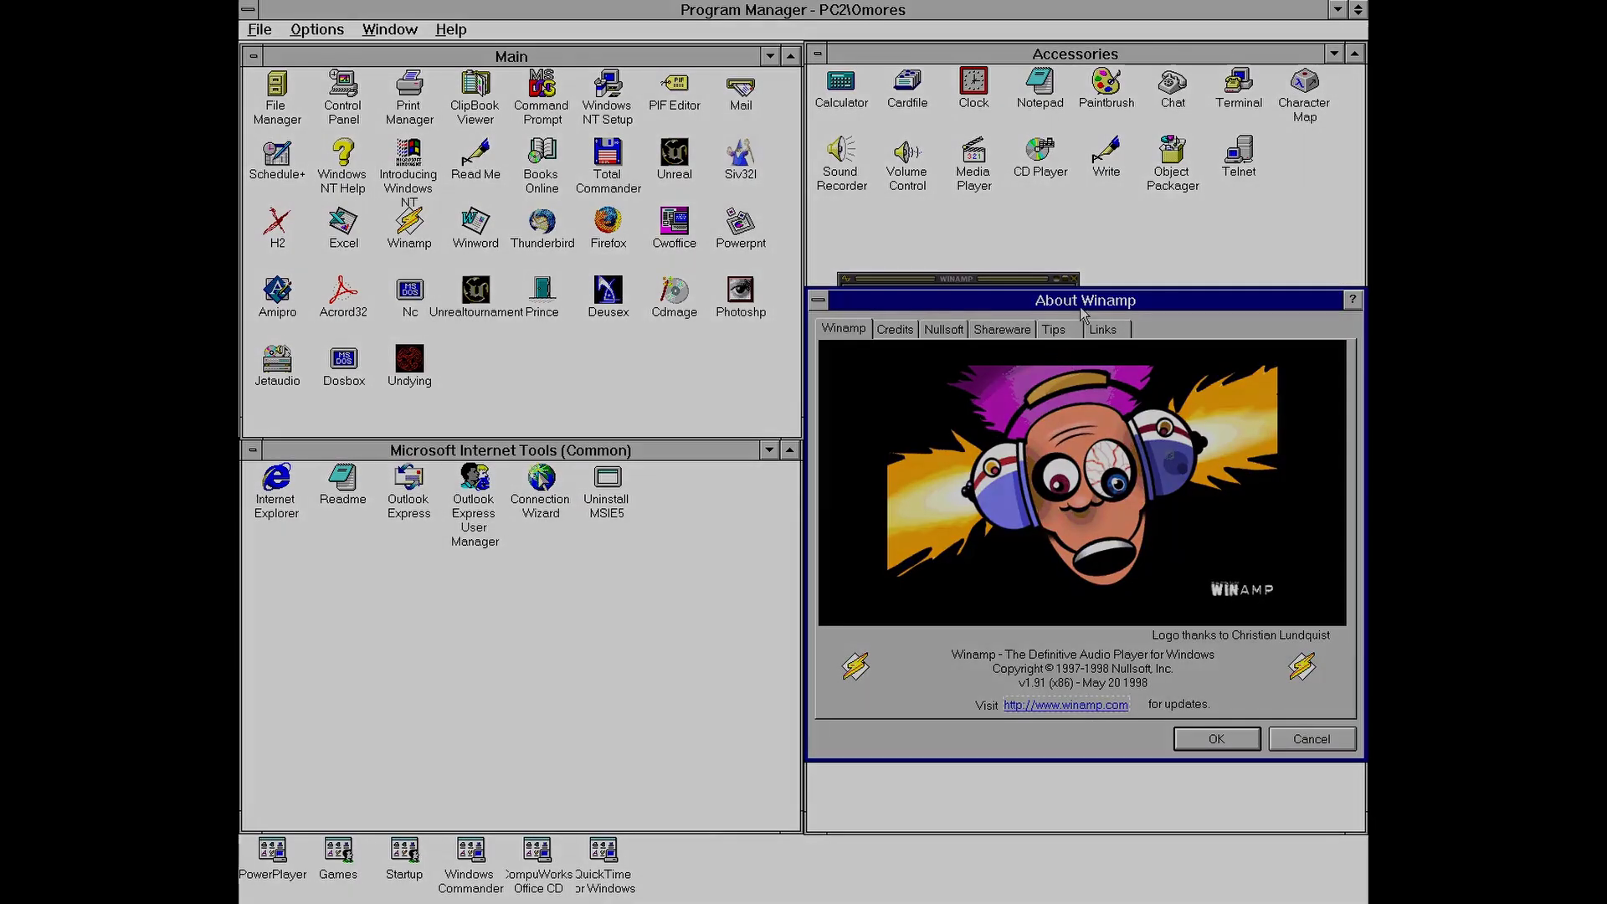
left_click_drag(1081, 303, 1006, 383)
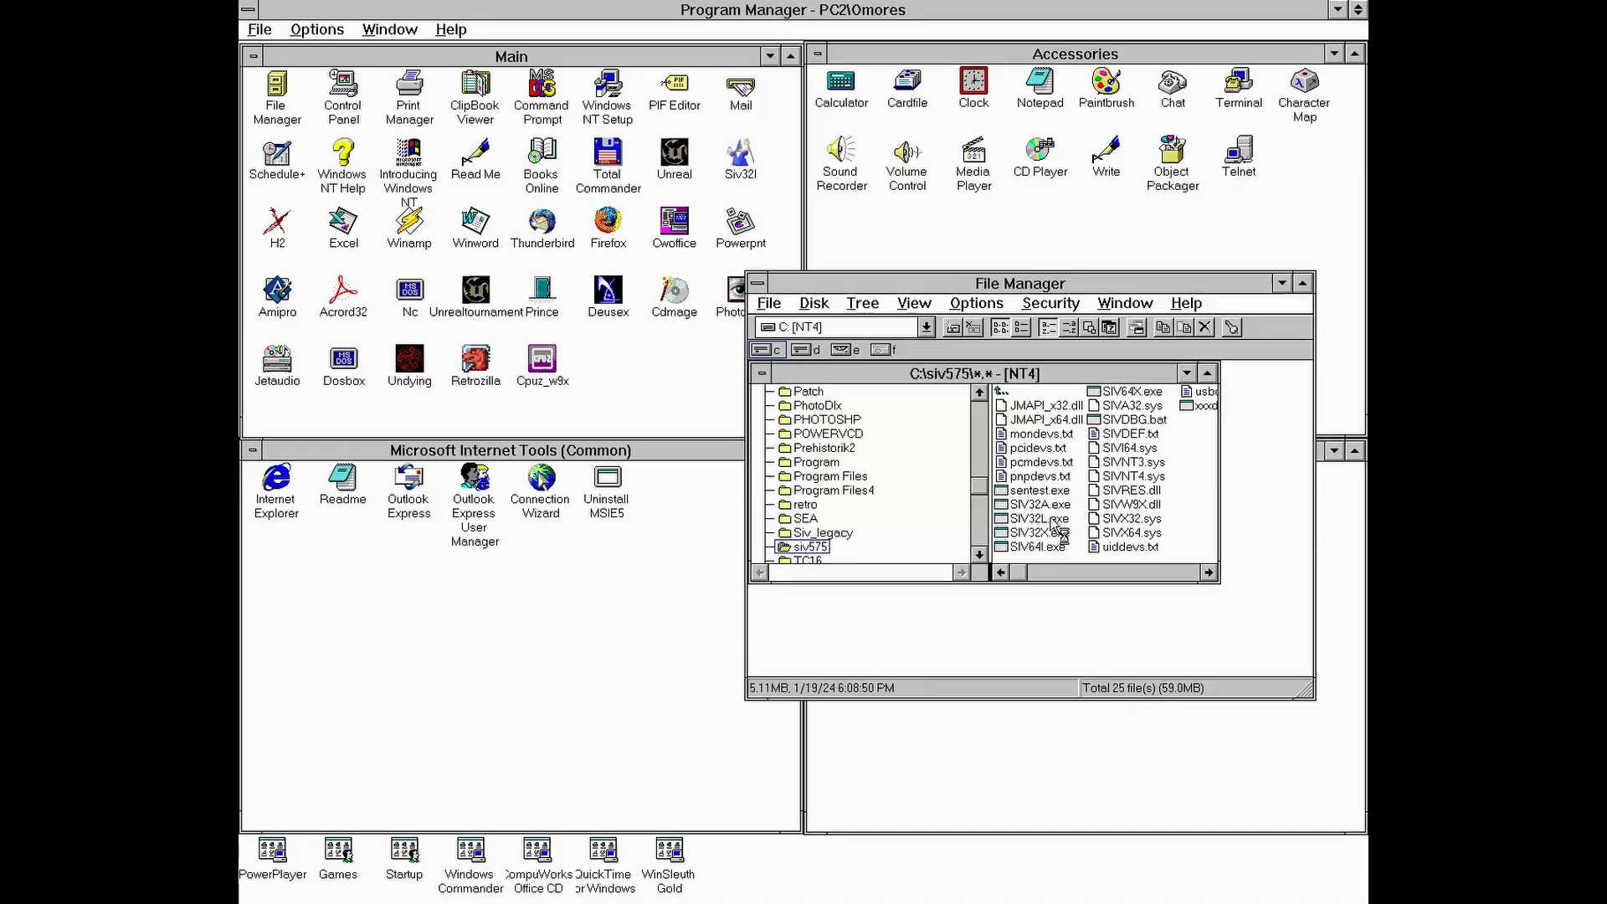
double_click(1047, 516)
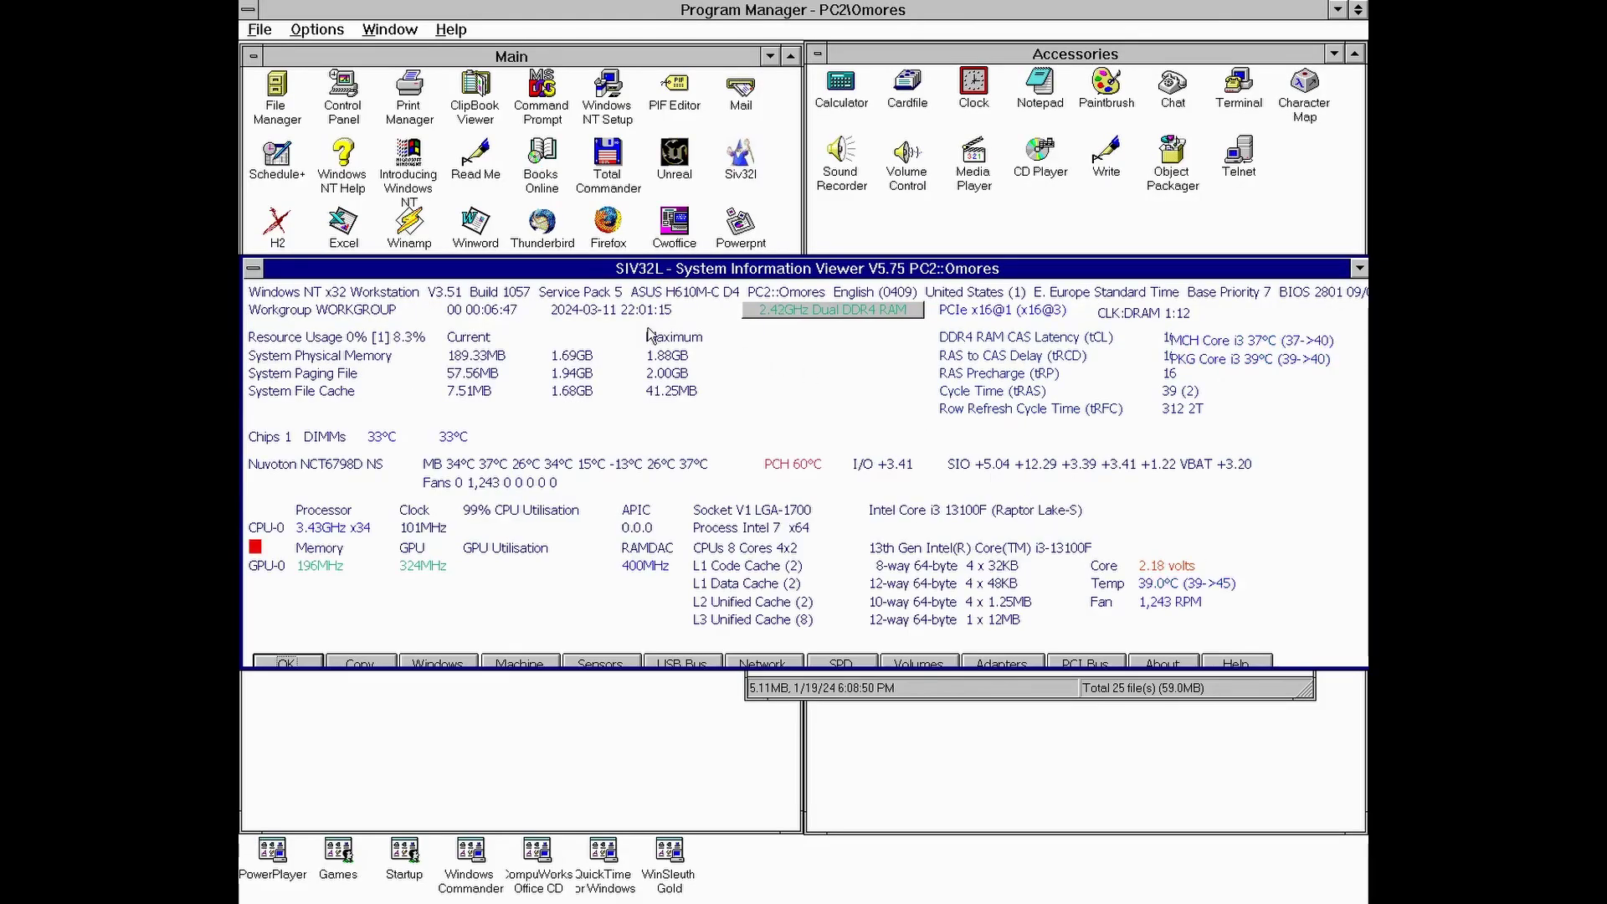
Step: Show the MPS summary under Hardware > BIOS Tables in SIV32L
left_click(255, 271)
left_click(368, 509)
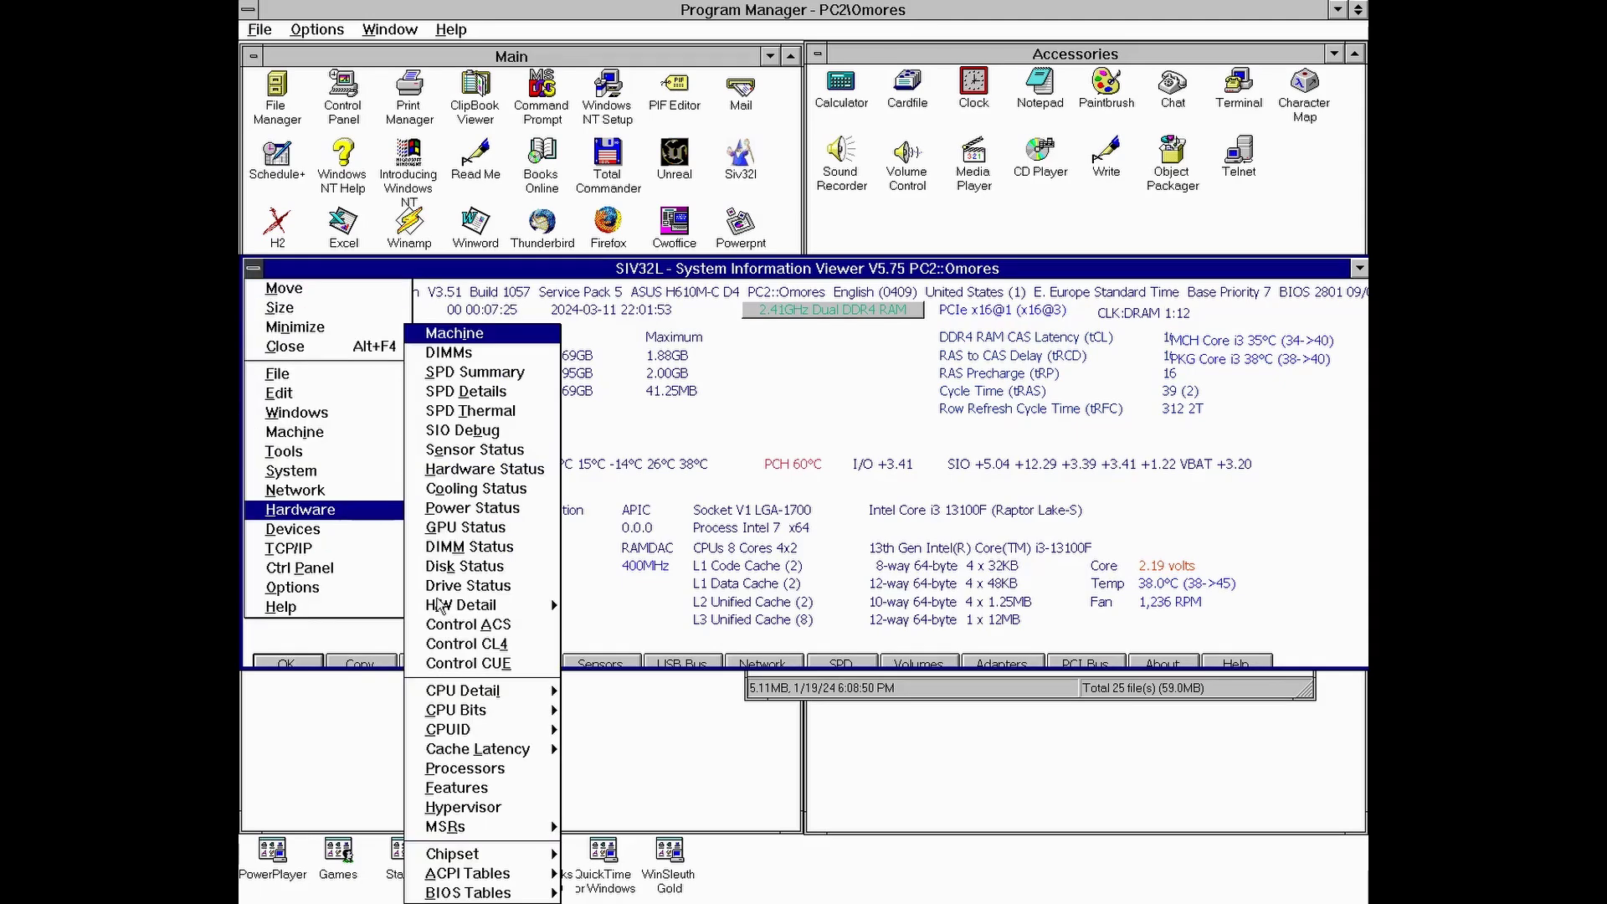
left_click(528, 892)
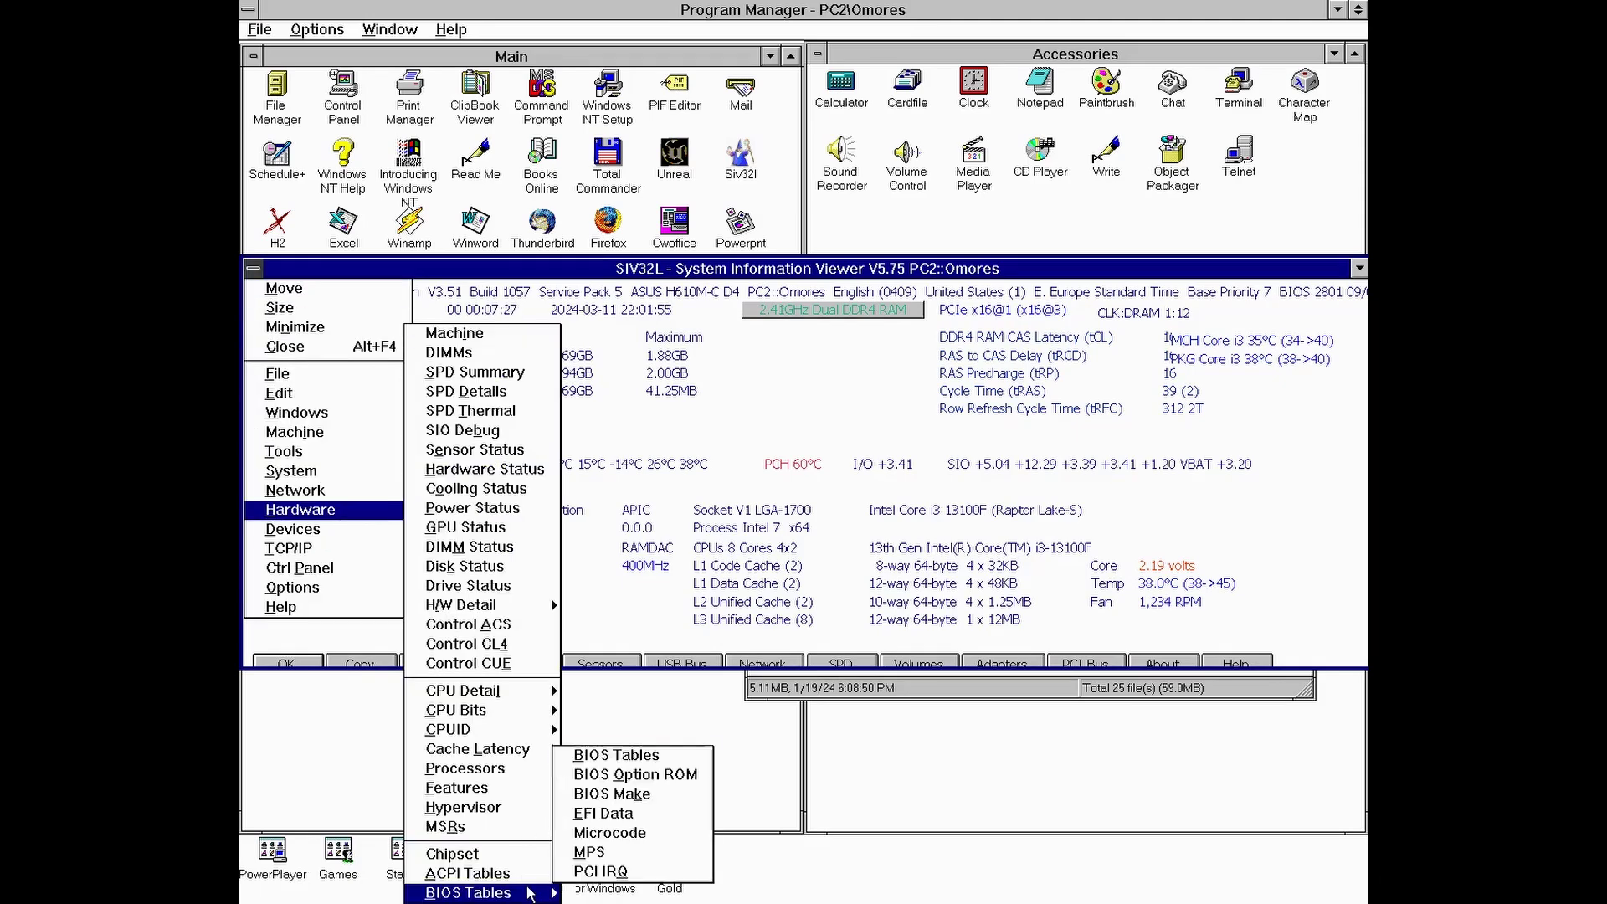
left_click(598, 860)
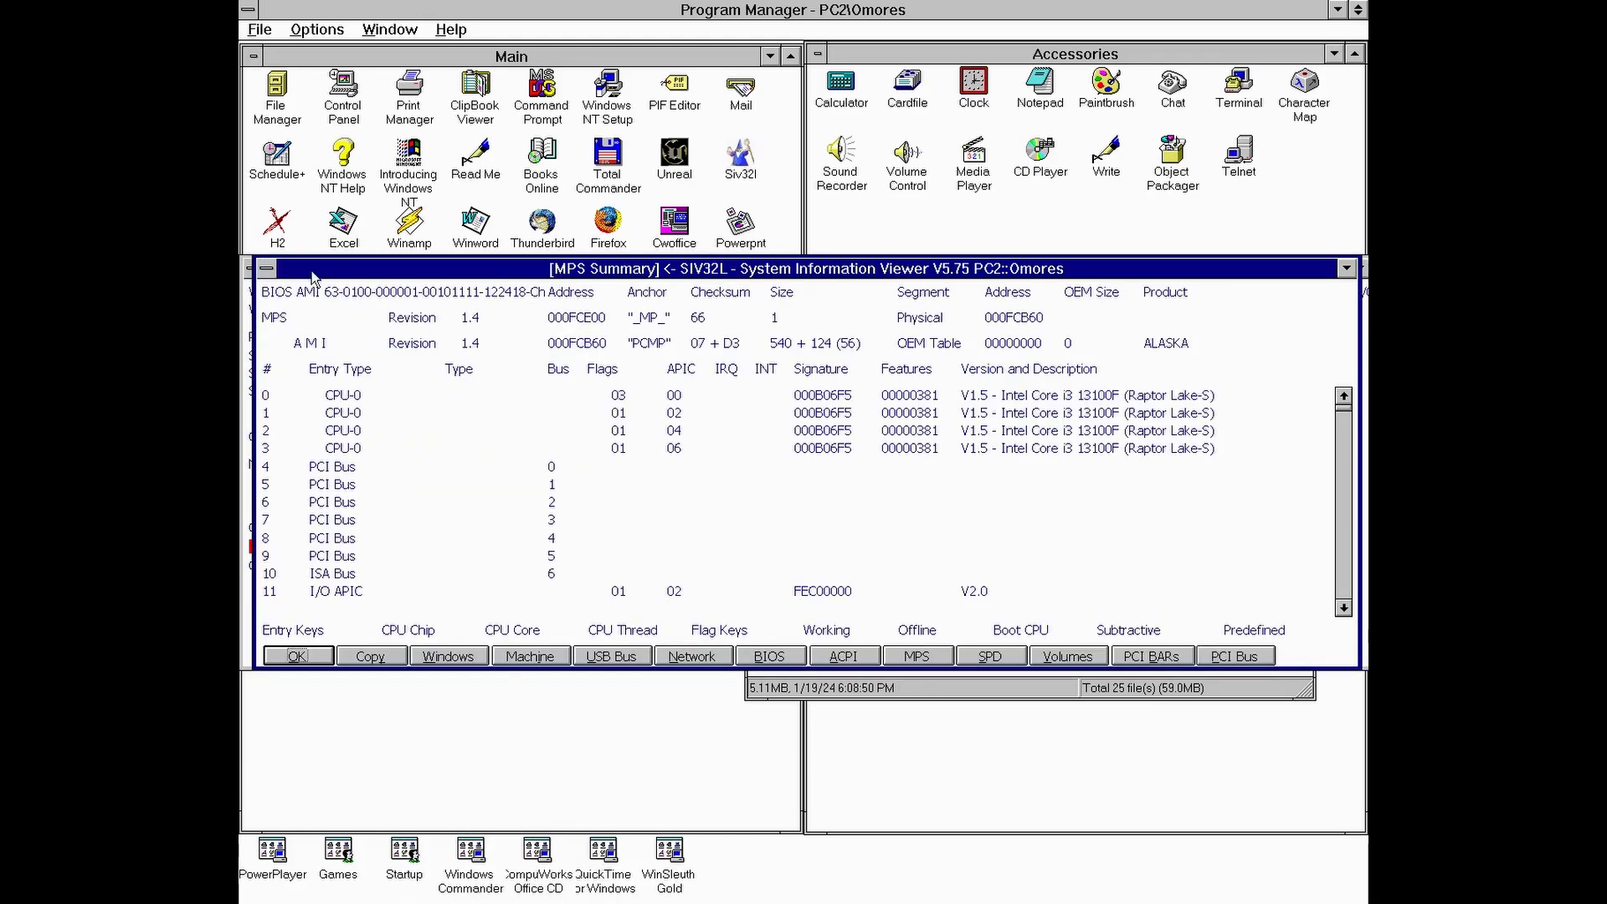
Step: Close the MPS Summary window and quit SIV32L
left_click(268, 269)
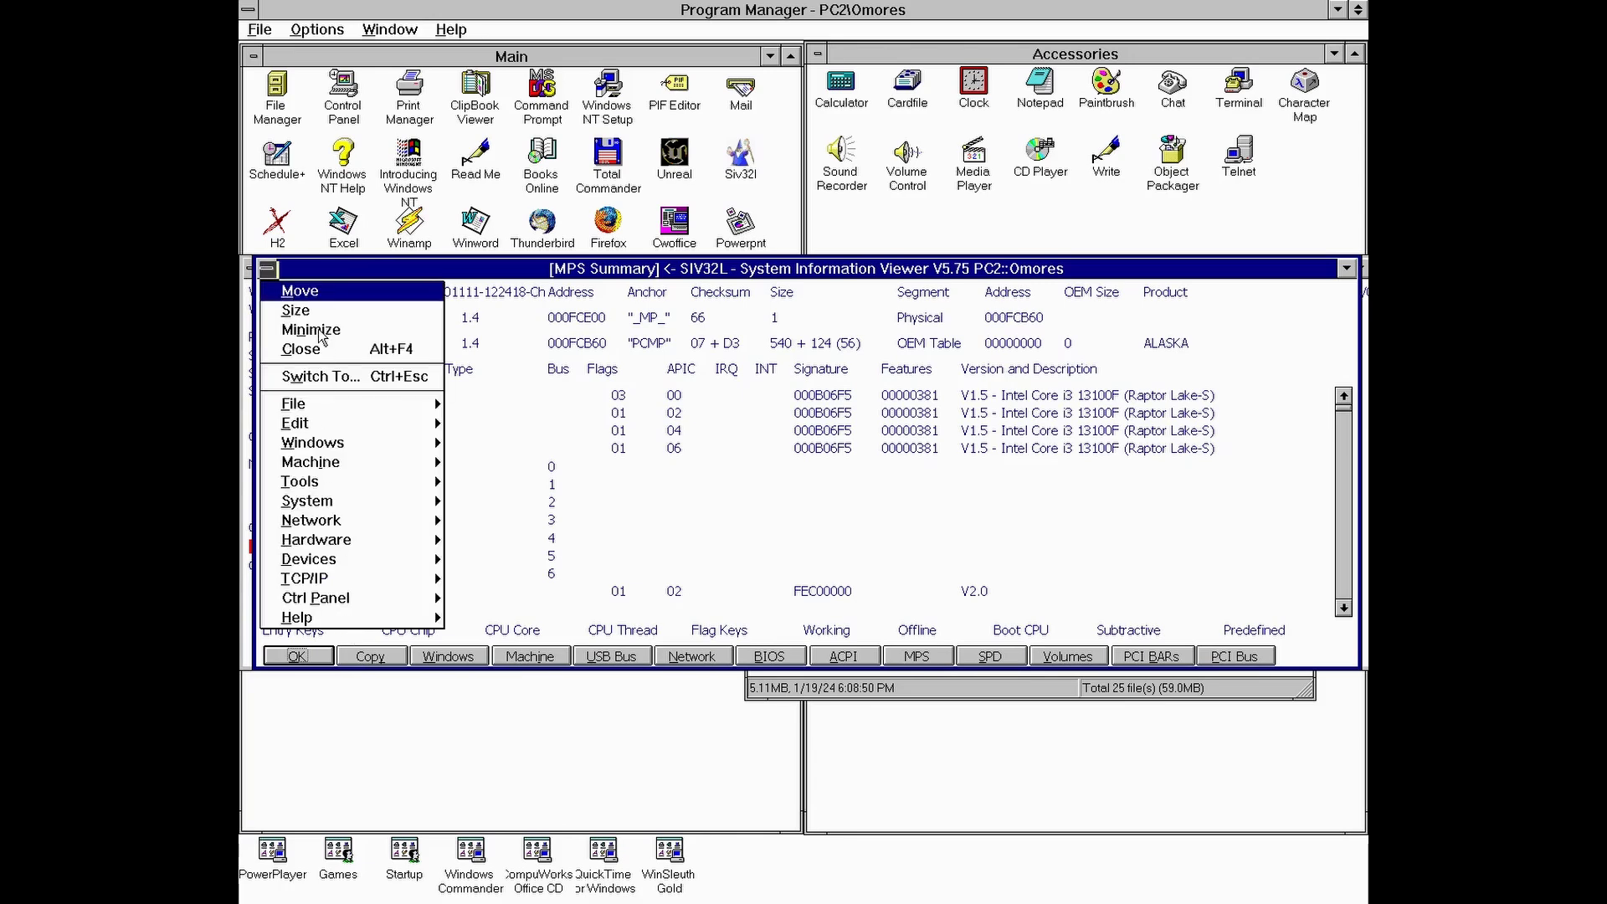
left_click(318, 348)
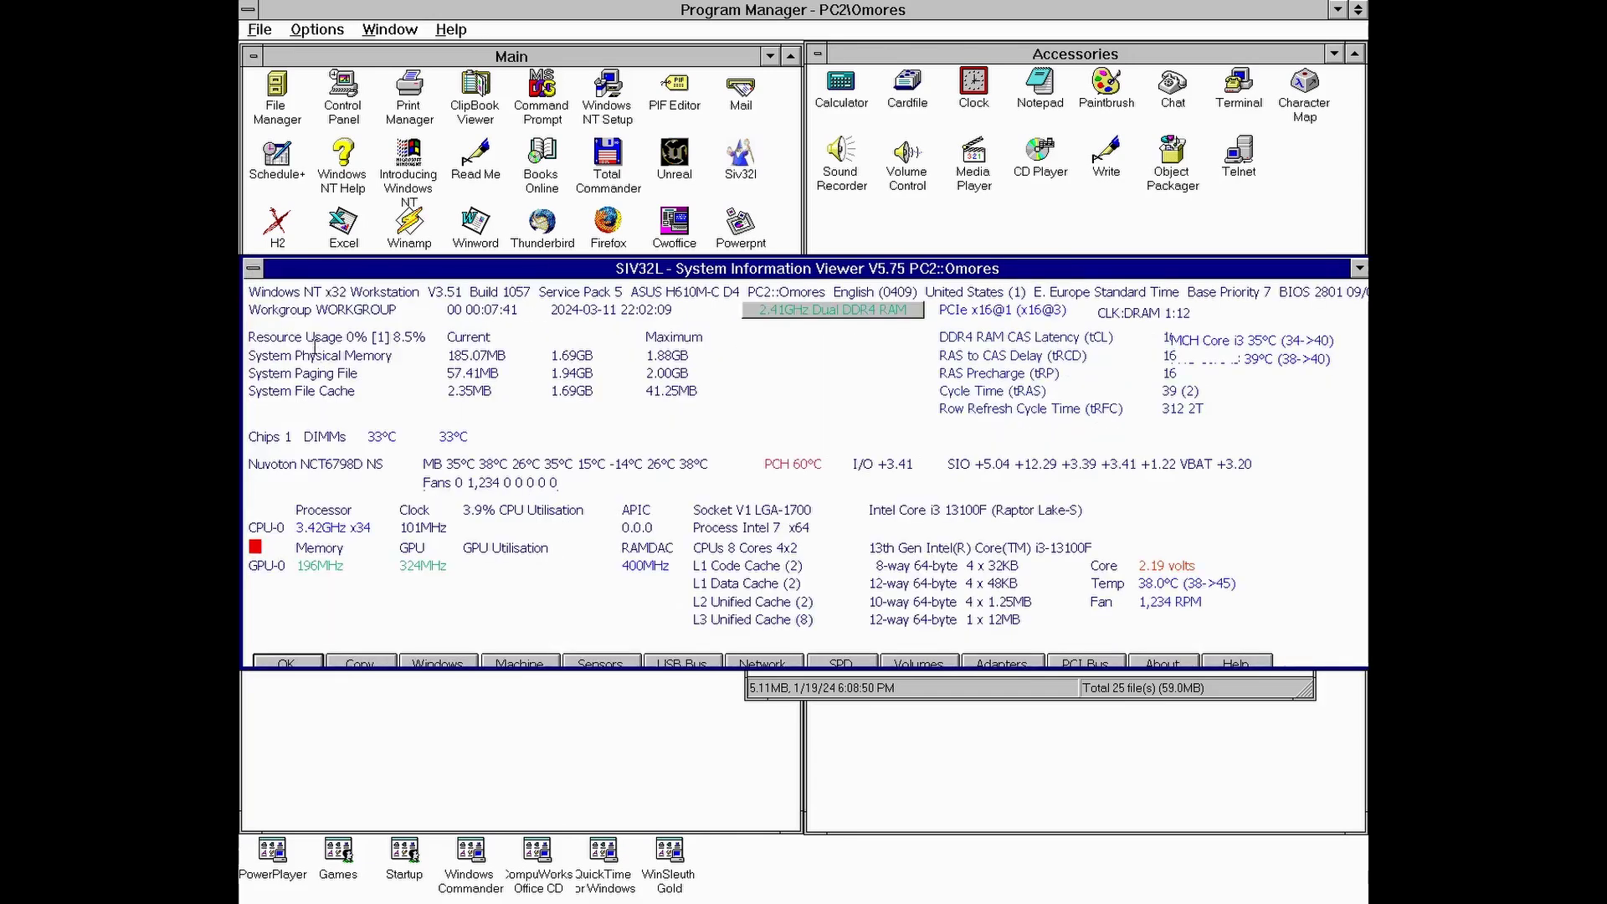
left_click(254, 269)
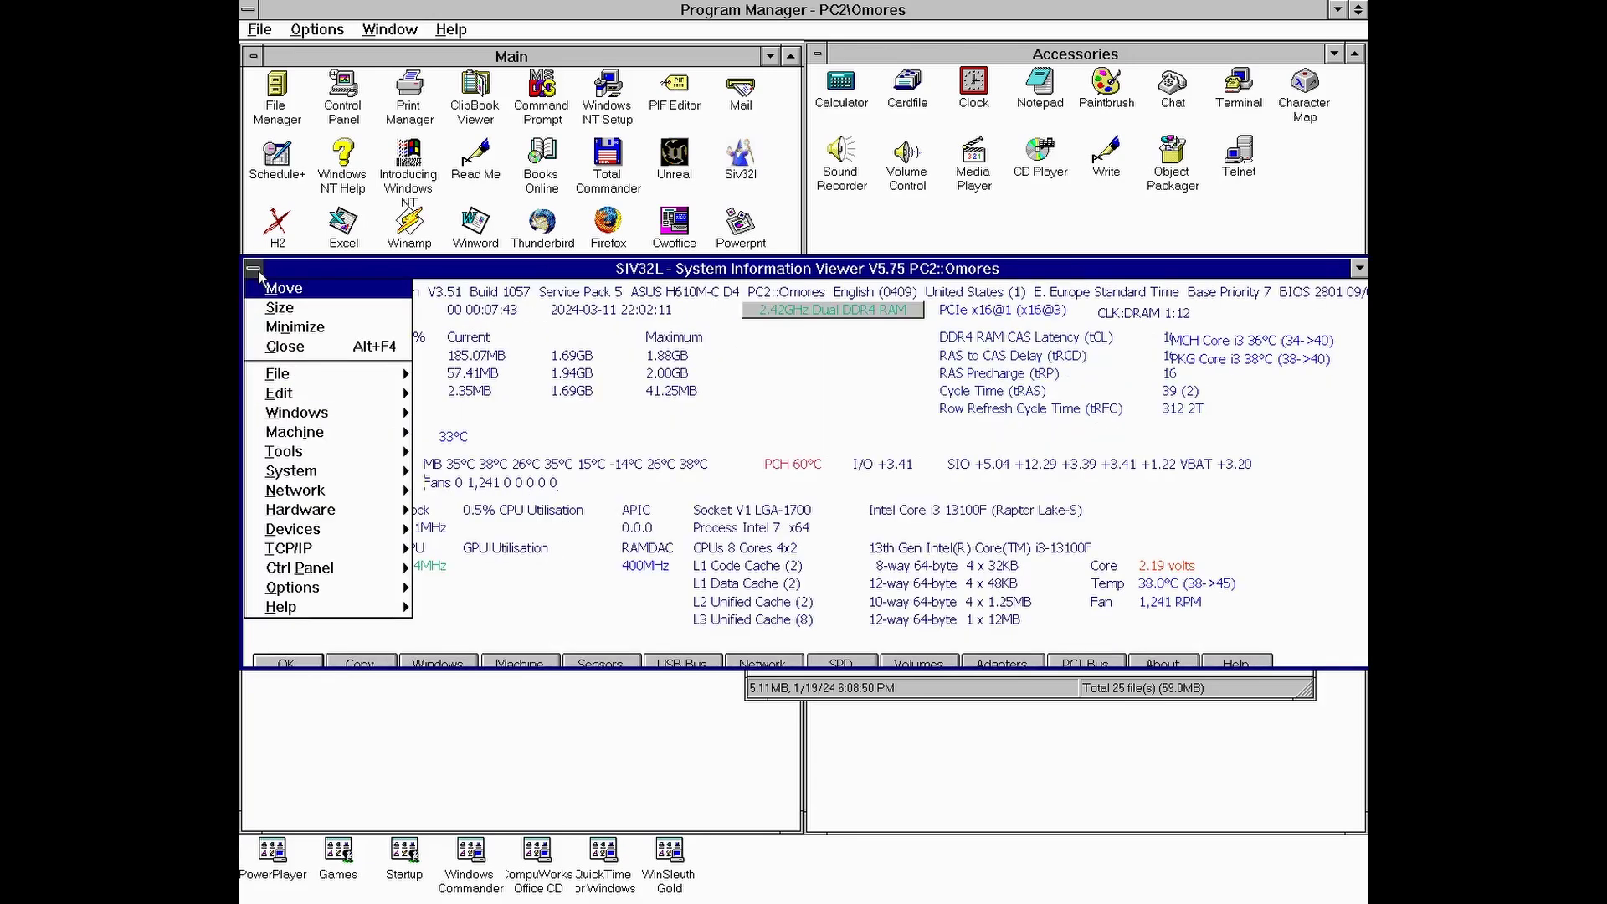
left_click(297, 350)
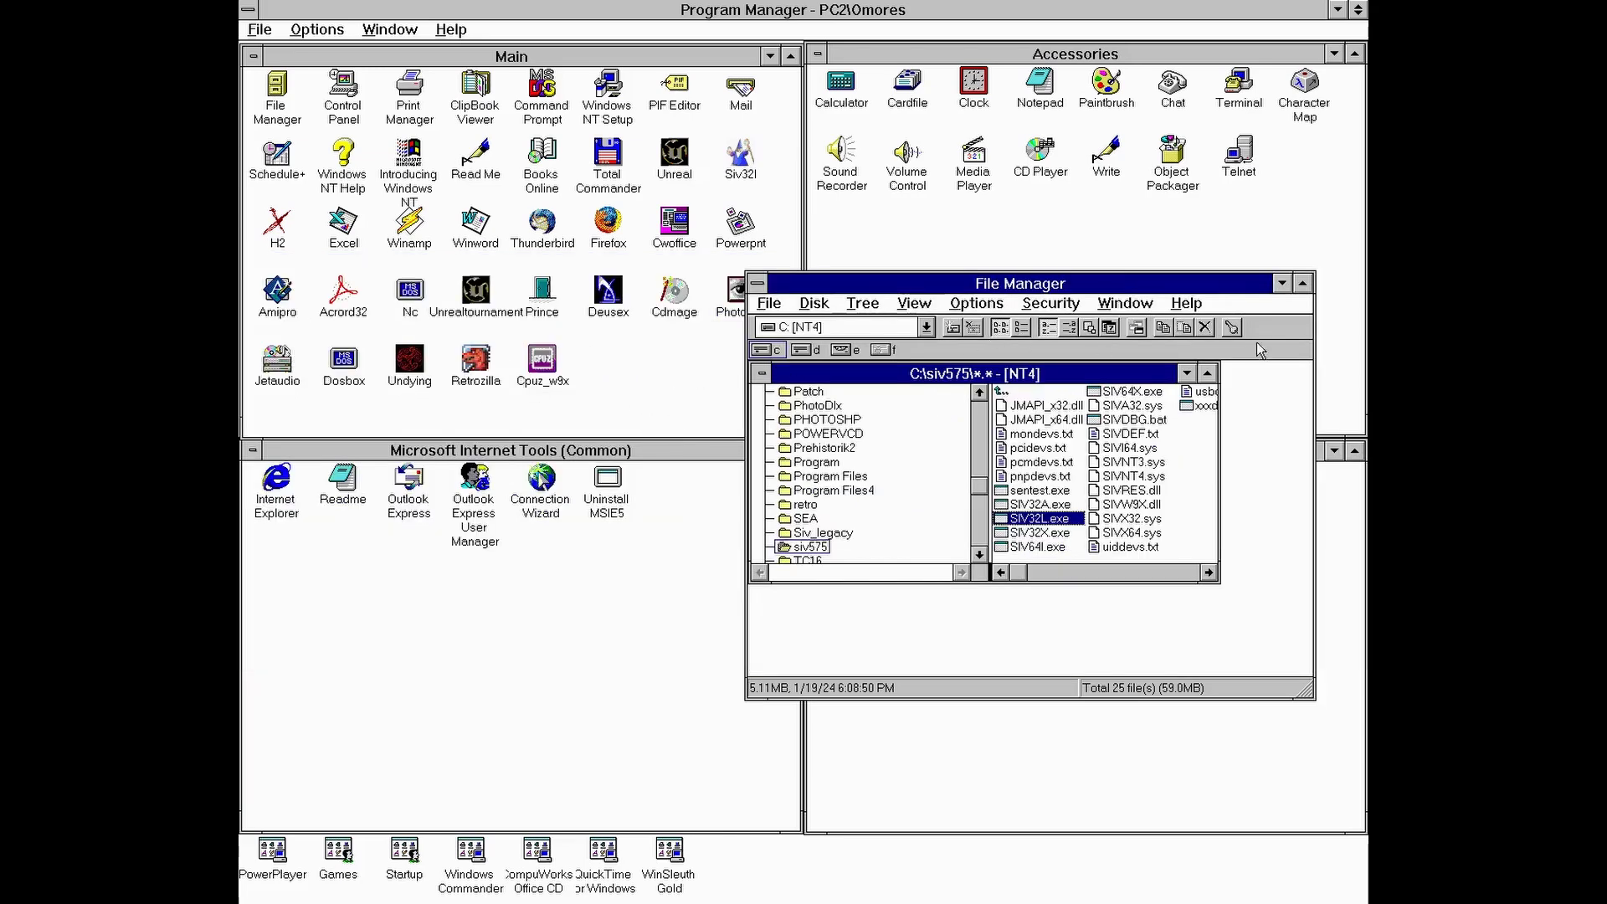
Step: Minimize File Manager and view CPU-Z's Caches, Mainboard and About pages
left_click(1282, 284)
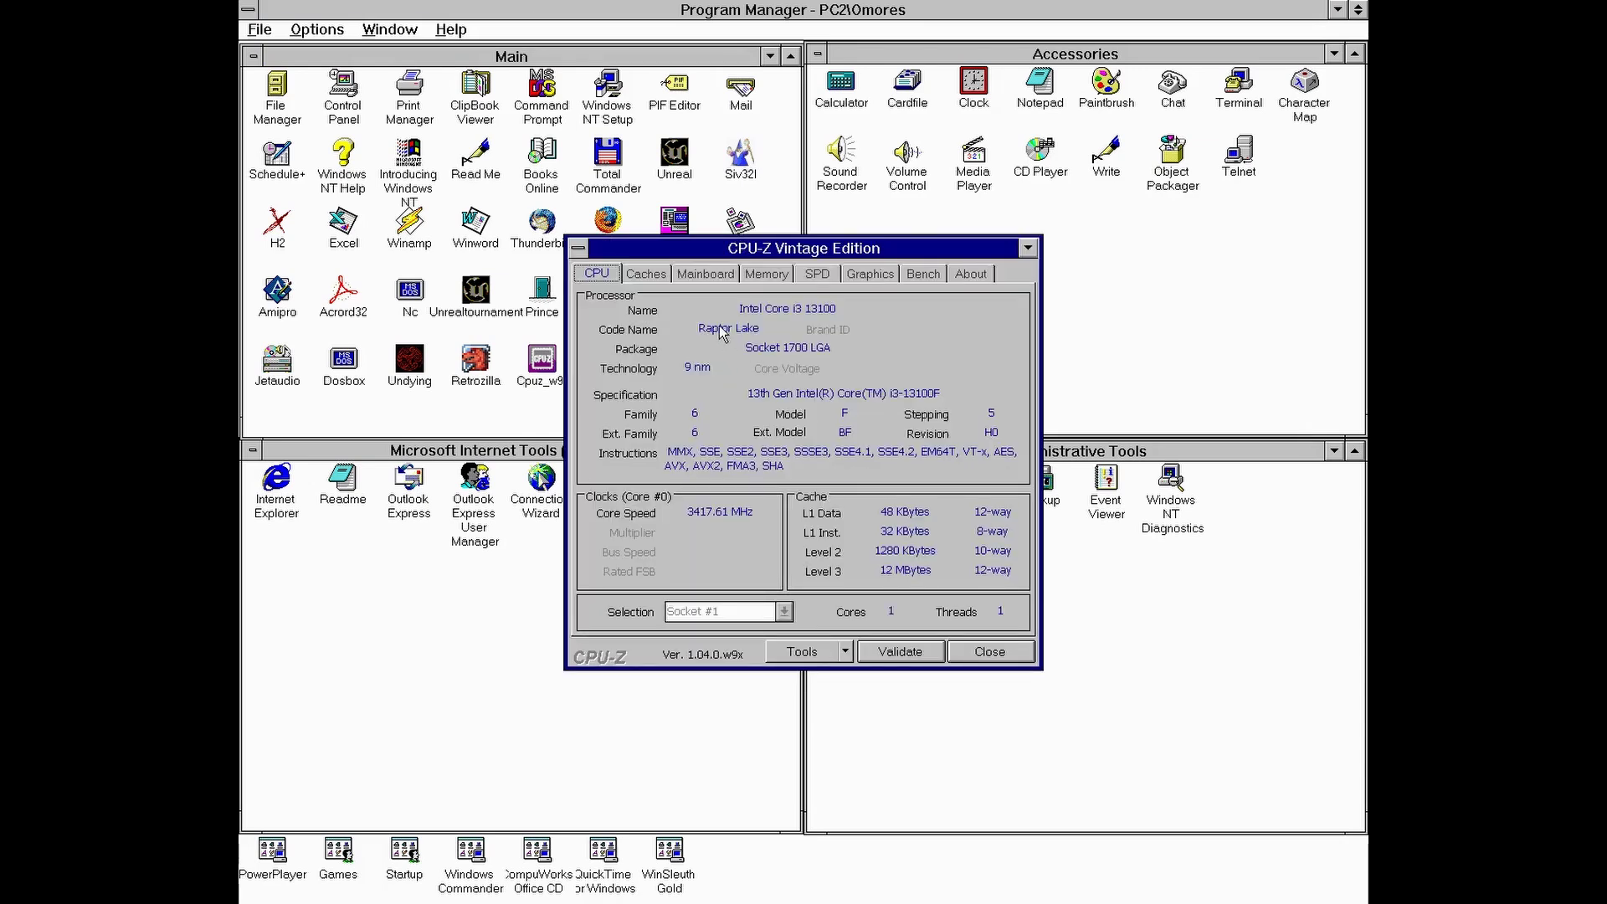
left_click(661, 266)
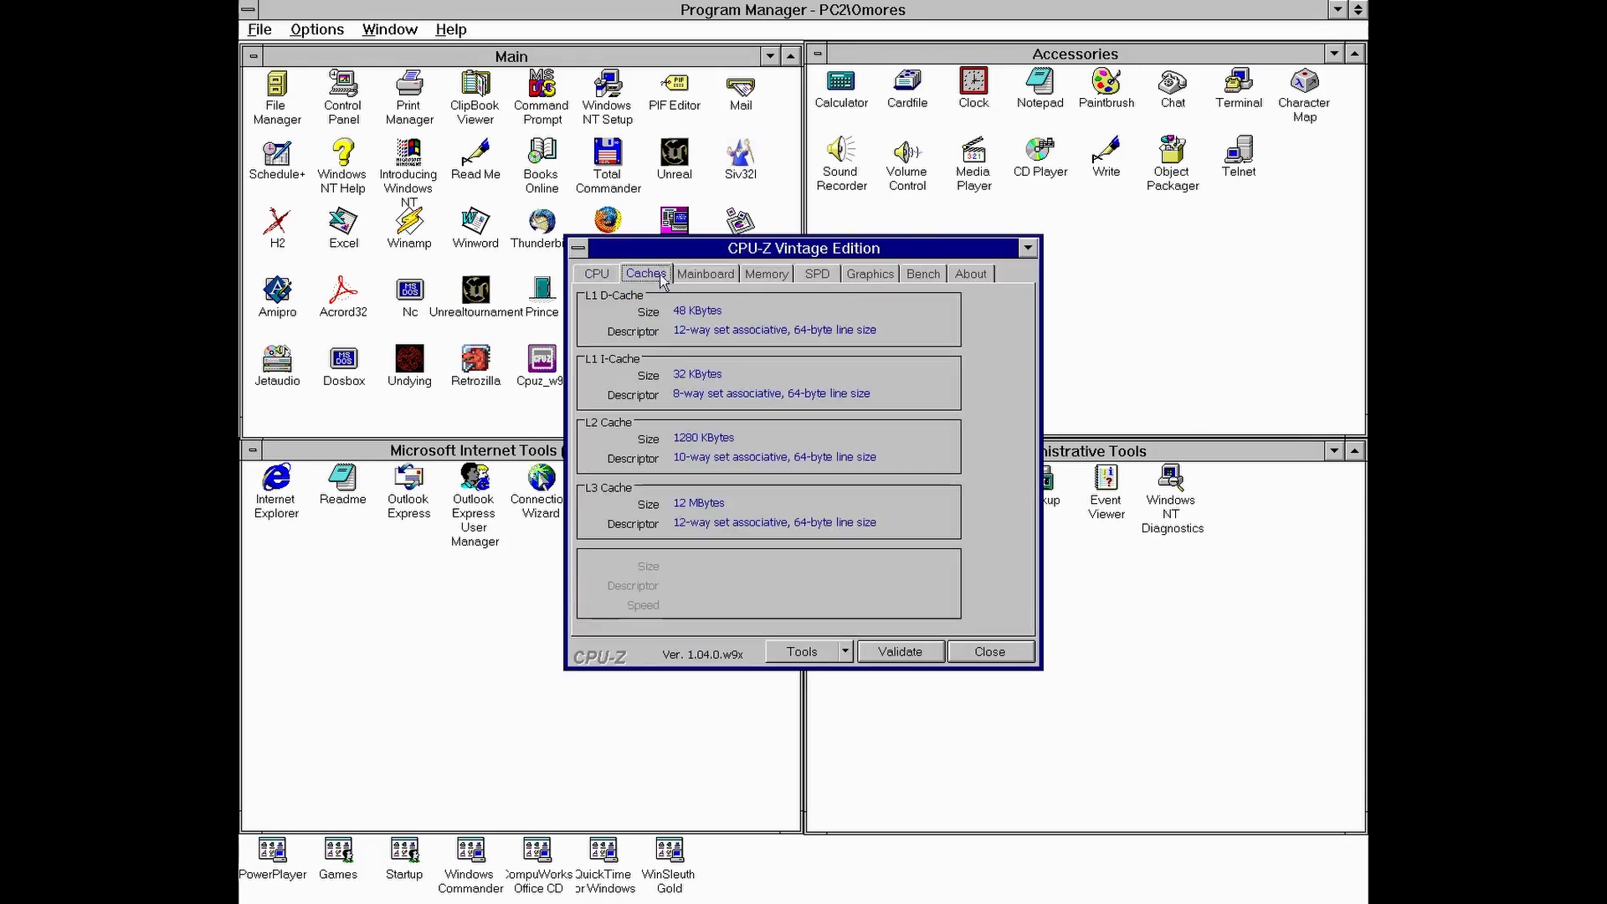
left_click(713, 280)
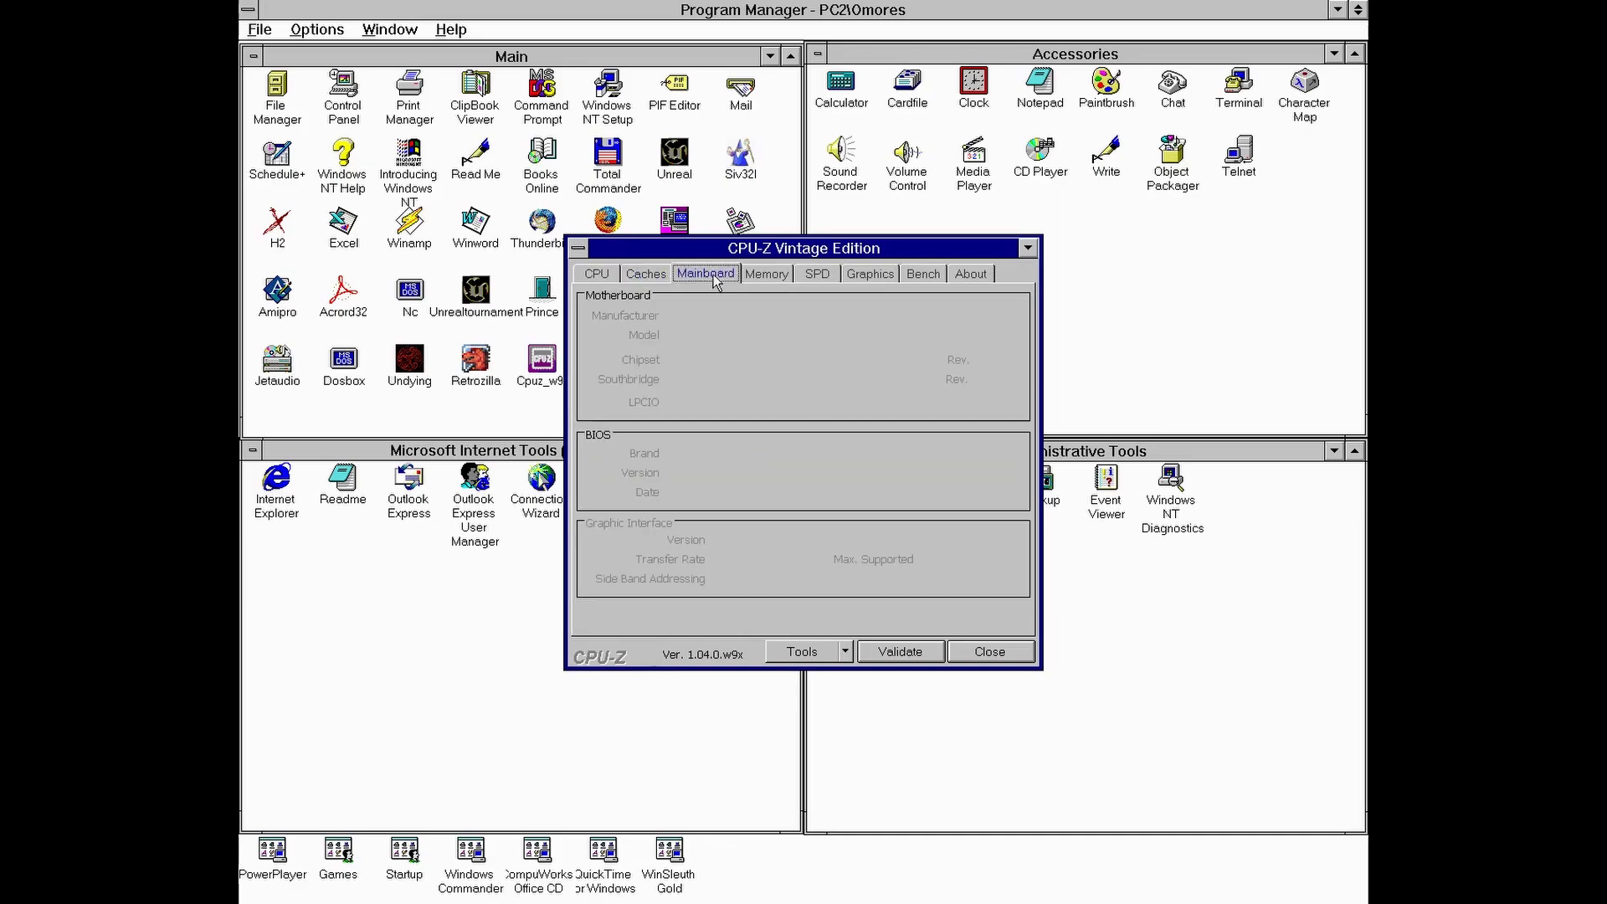
left_click(960, 274)
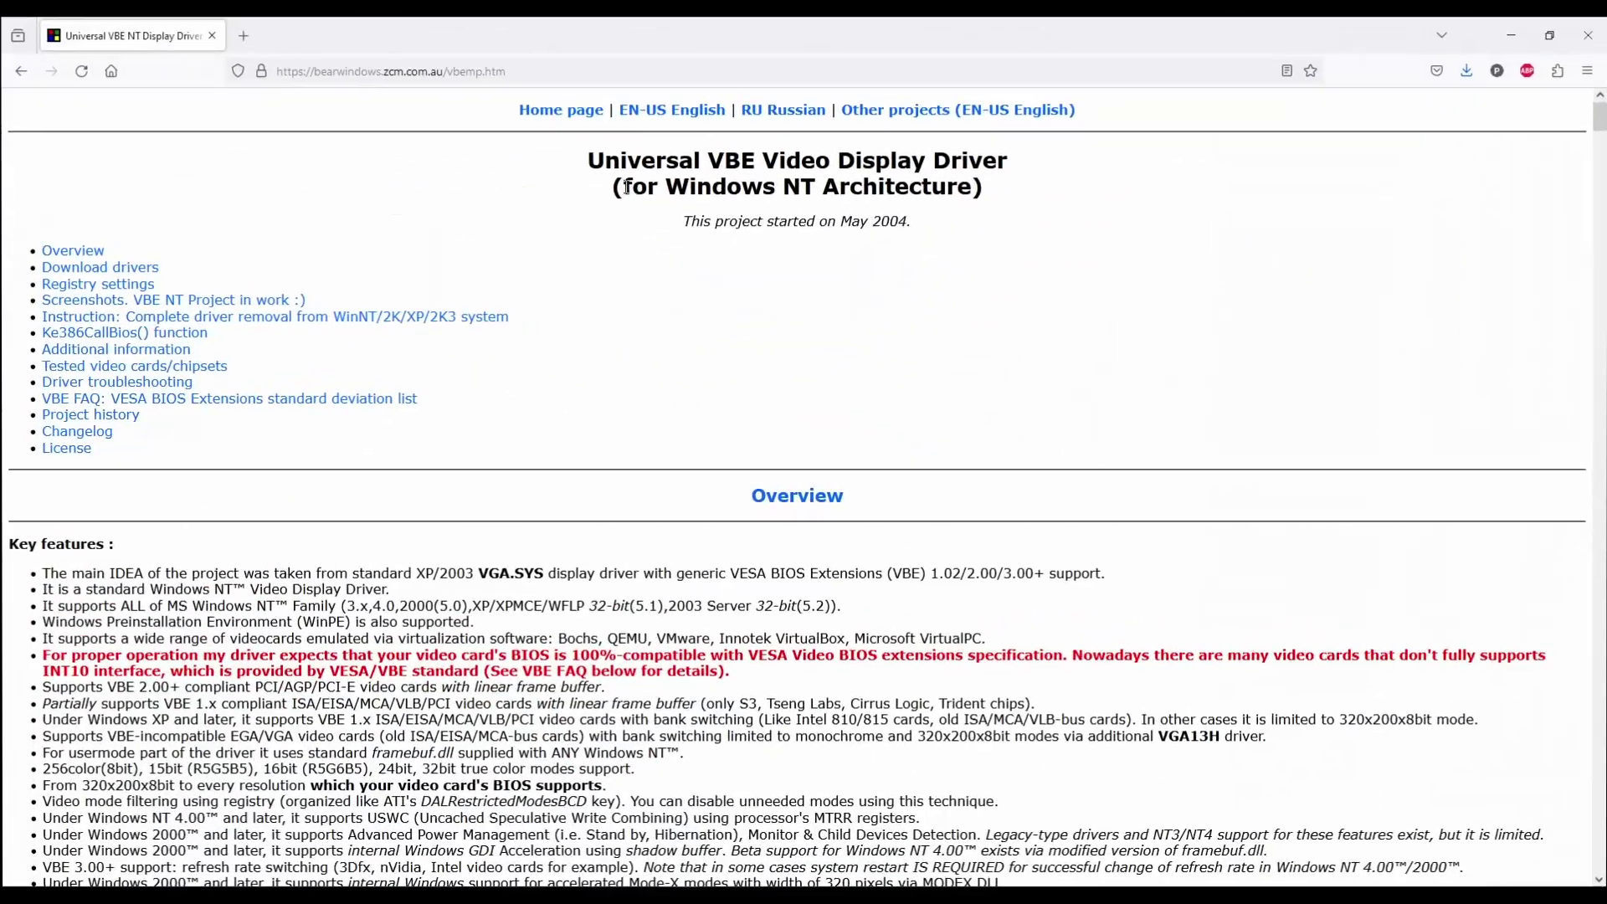
Step: Select the VBE page subtitle, scroll to the overview, and enter driver path C:\vbent351\nt35
left_click_drag(623, 185, 972, 194)
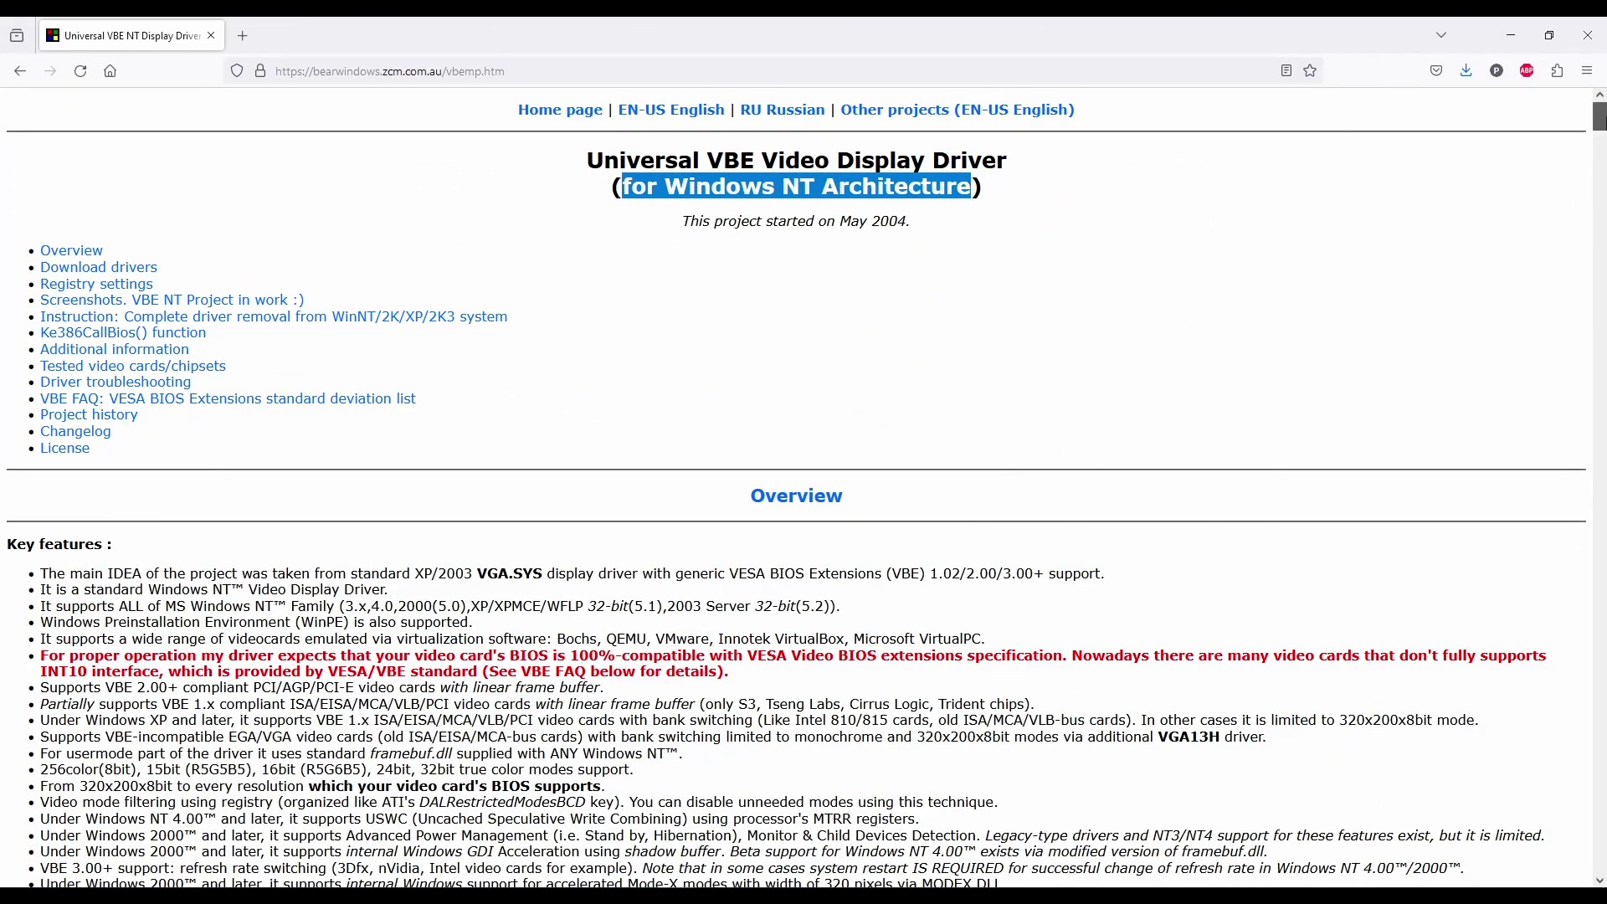
left_click_drag(1603, 118, 1602, 134)
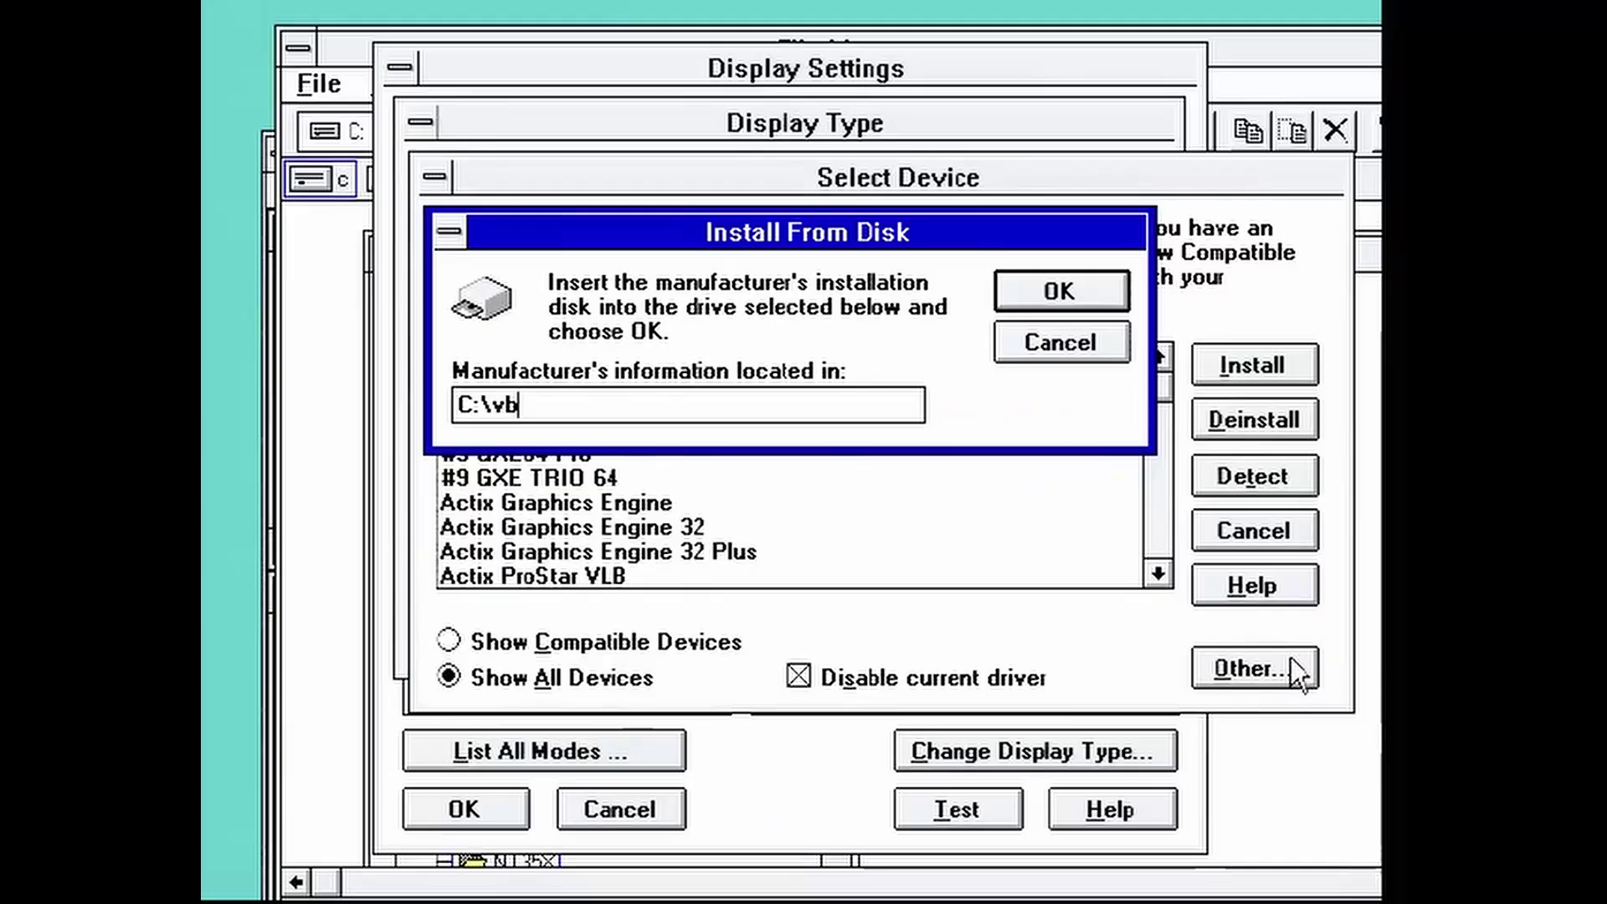
type("ent351\\nt35x")
Step: Install the VBE miniport display driver from C:\vbent351\nt35 and restart
key("Return")
left_click(1232, 351)
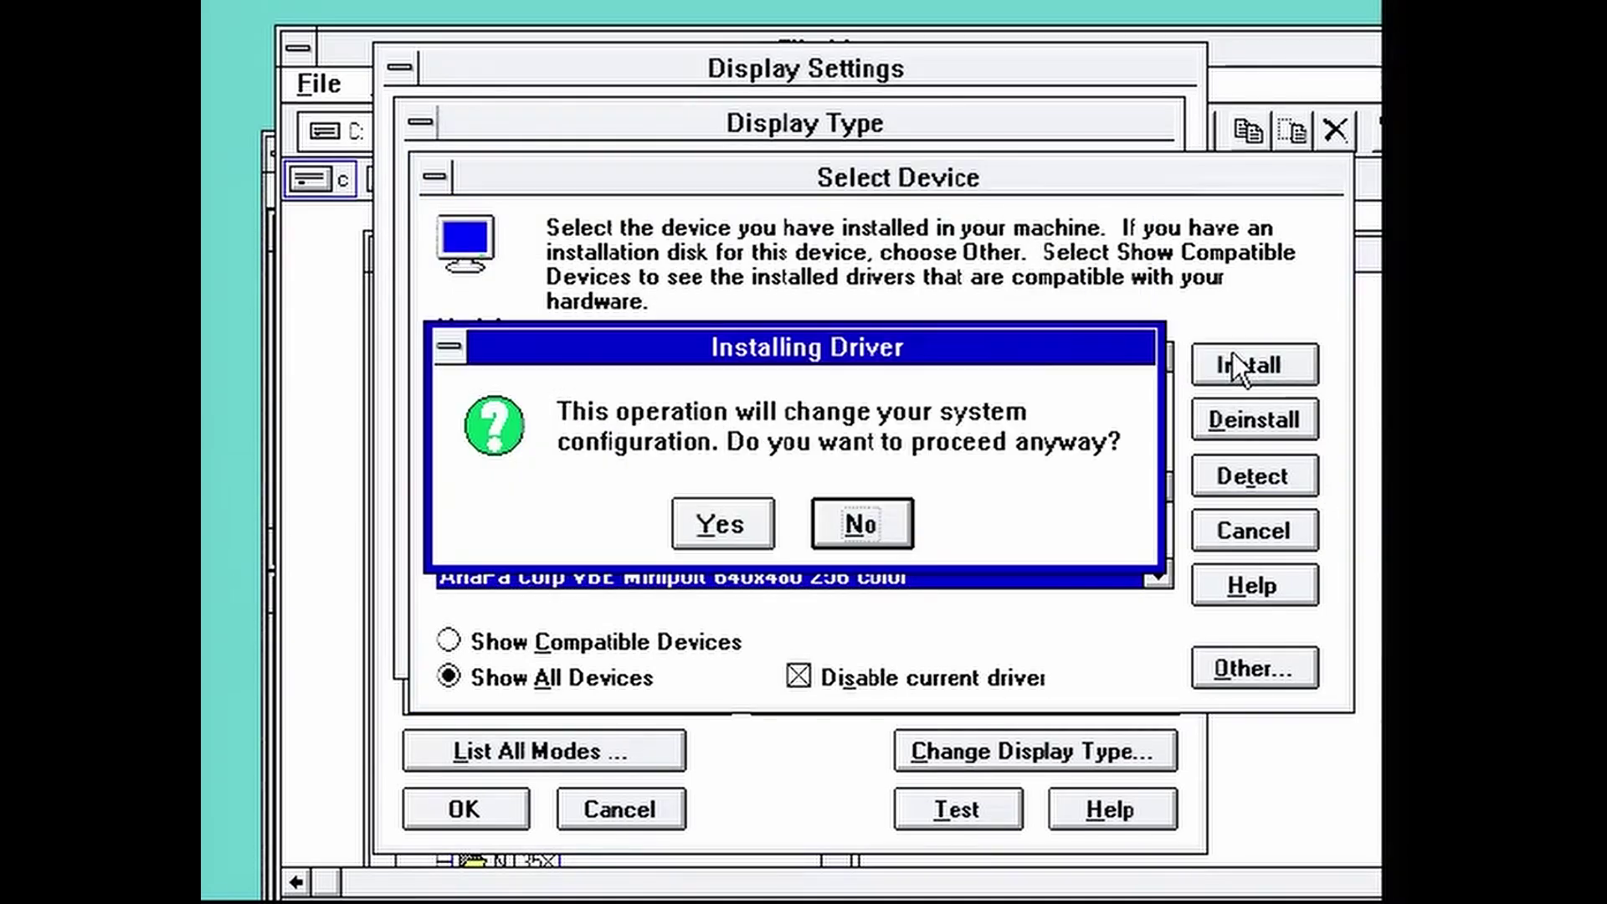
left_click(717, 524)
left_click(746, 581)
left_click(772, 527)
left_click(868, 461)
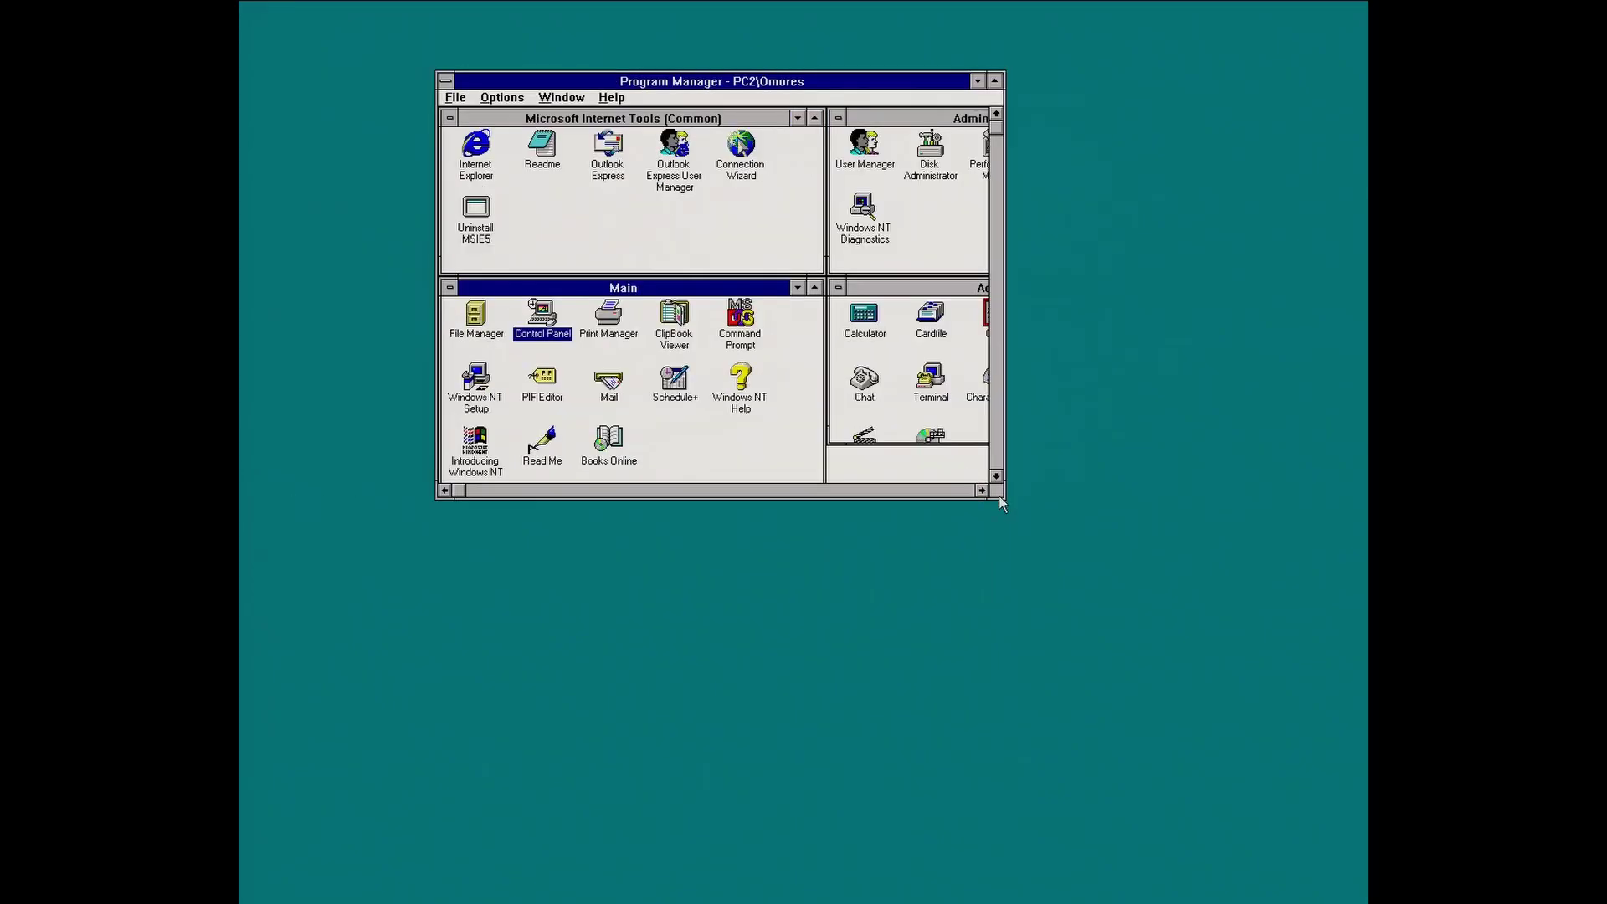
Step: Enlarge Program Manager and tile its four group windows
left_click_drag(997, 495, 1270, 851)
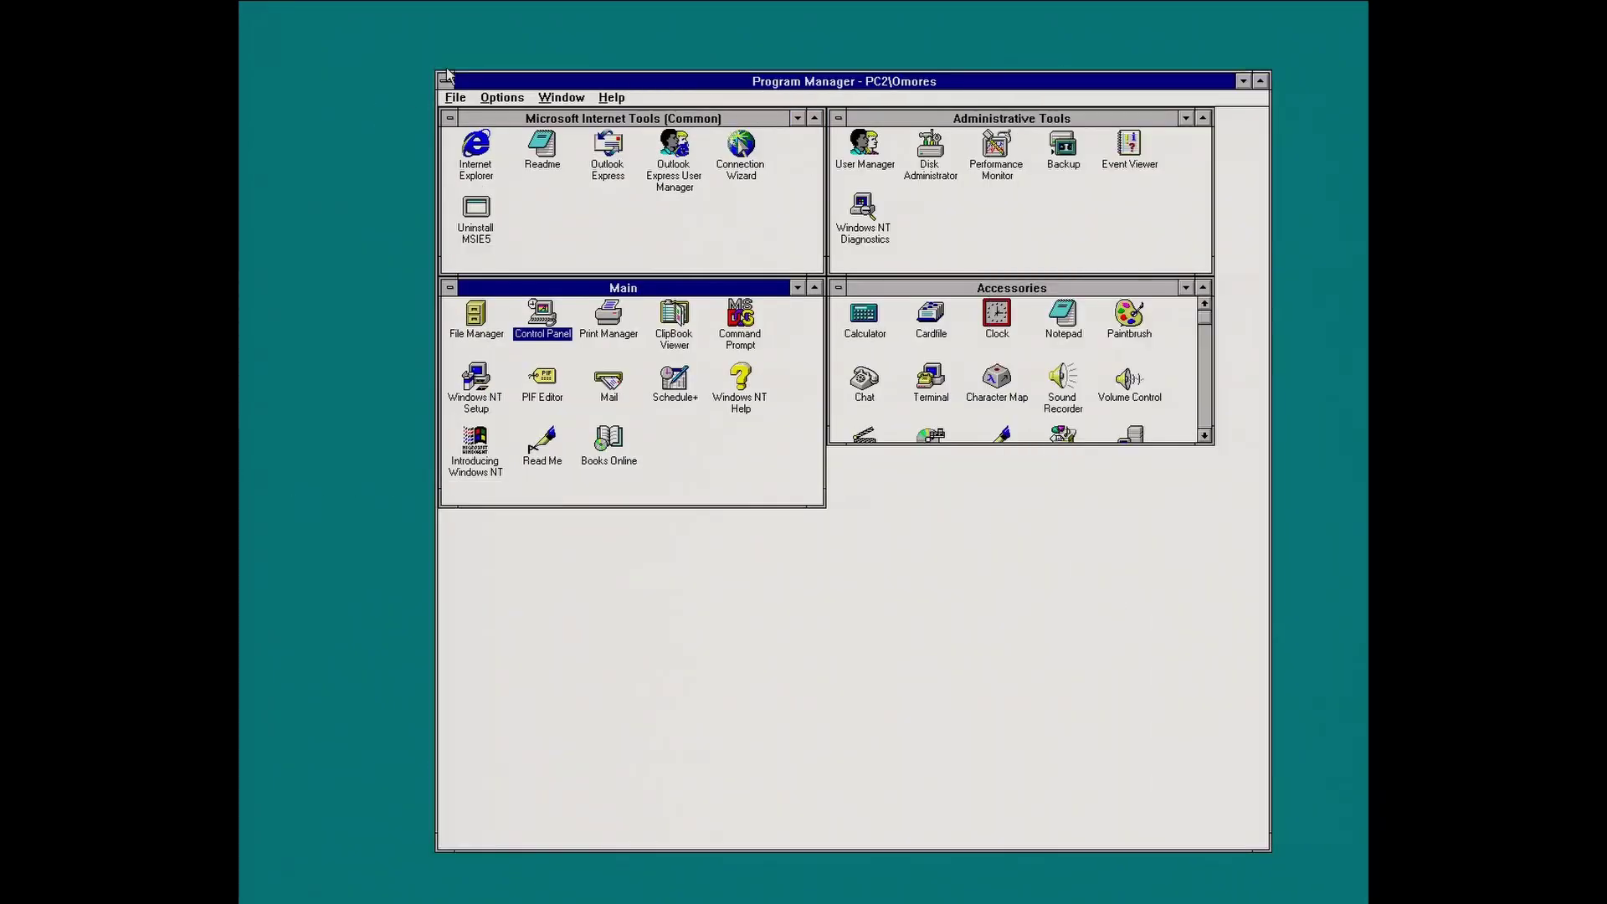
left_click_drag(446, 74, 290, 19)
left_click(405, 42)
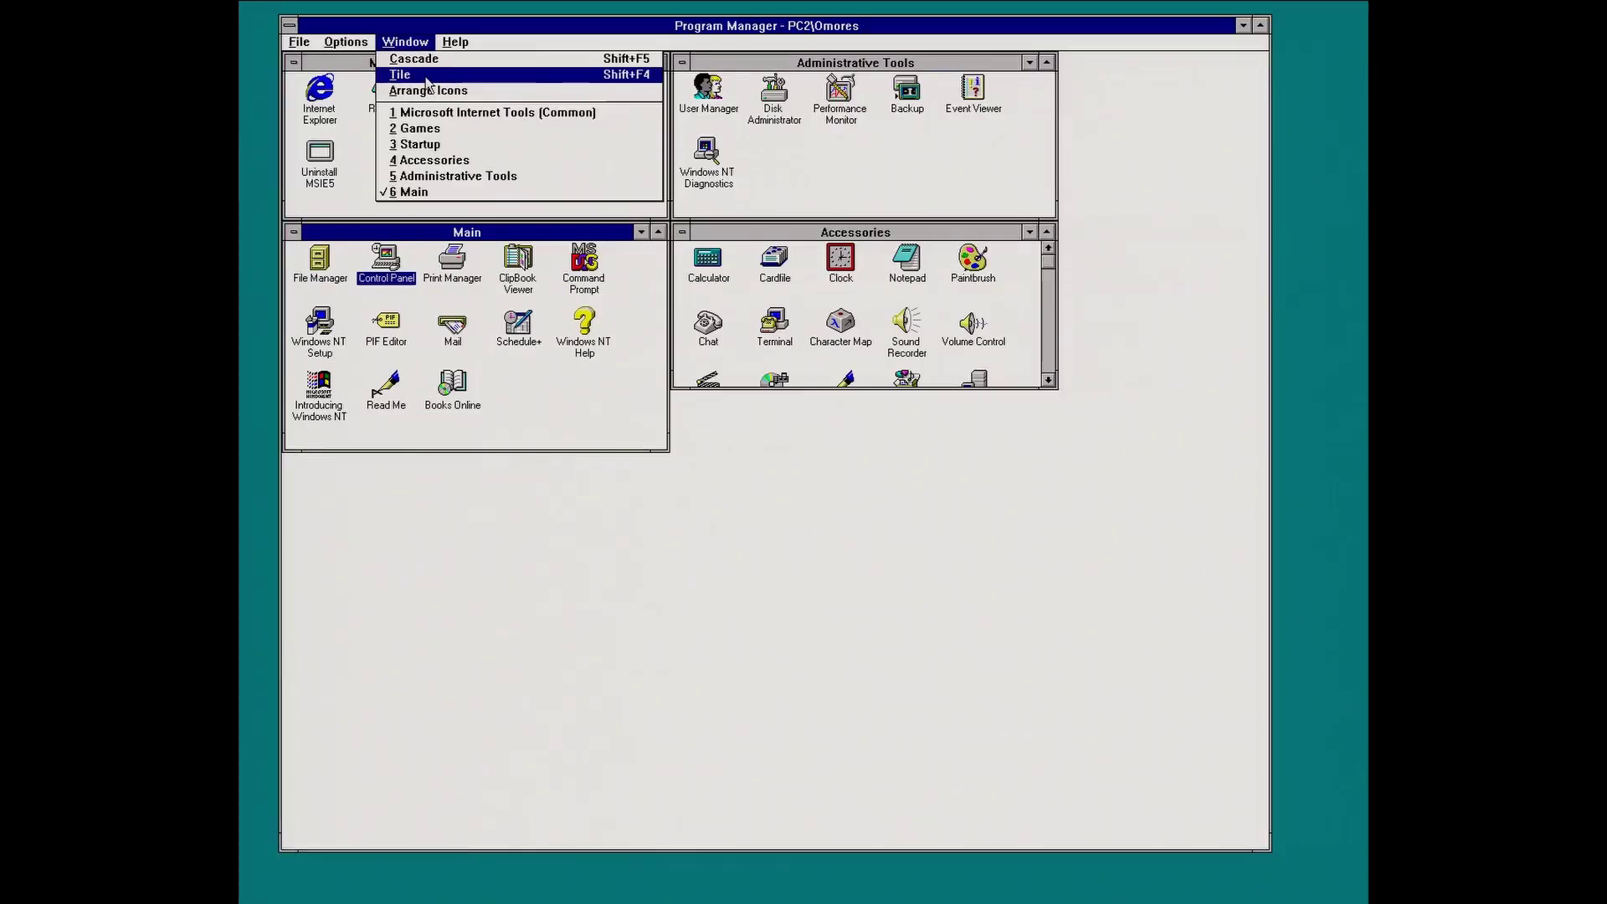
left_click(428, 75)
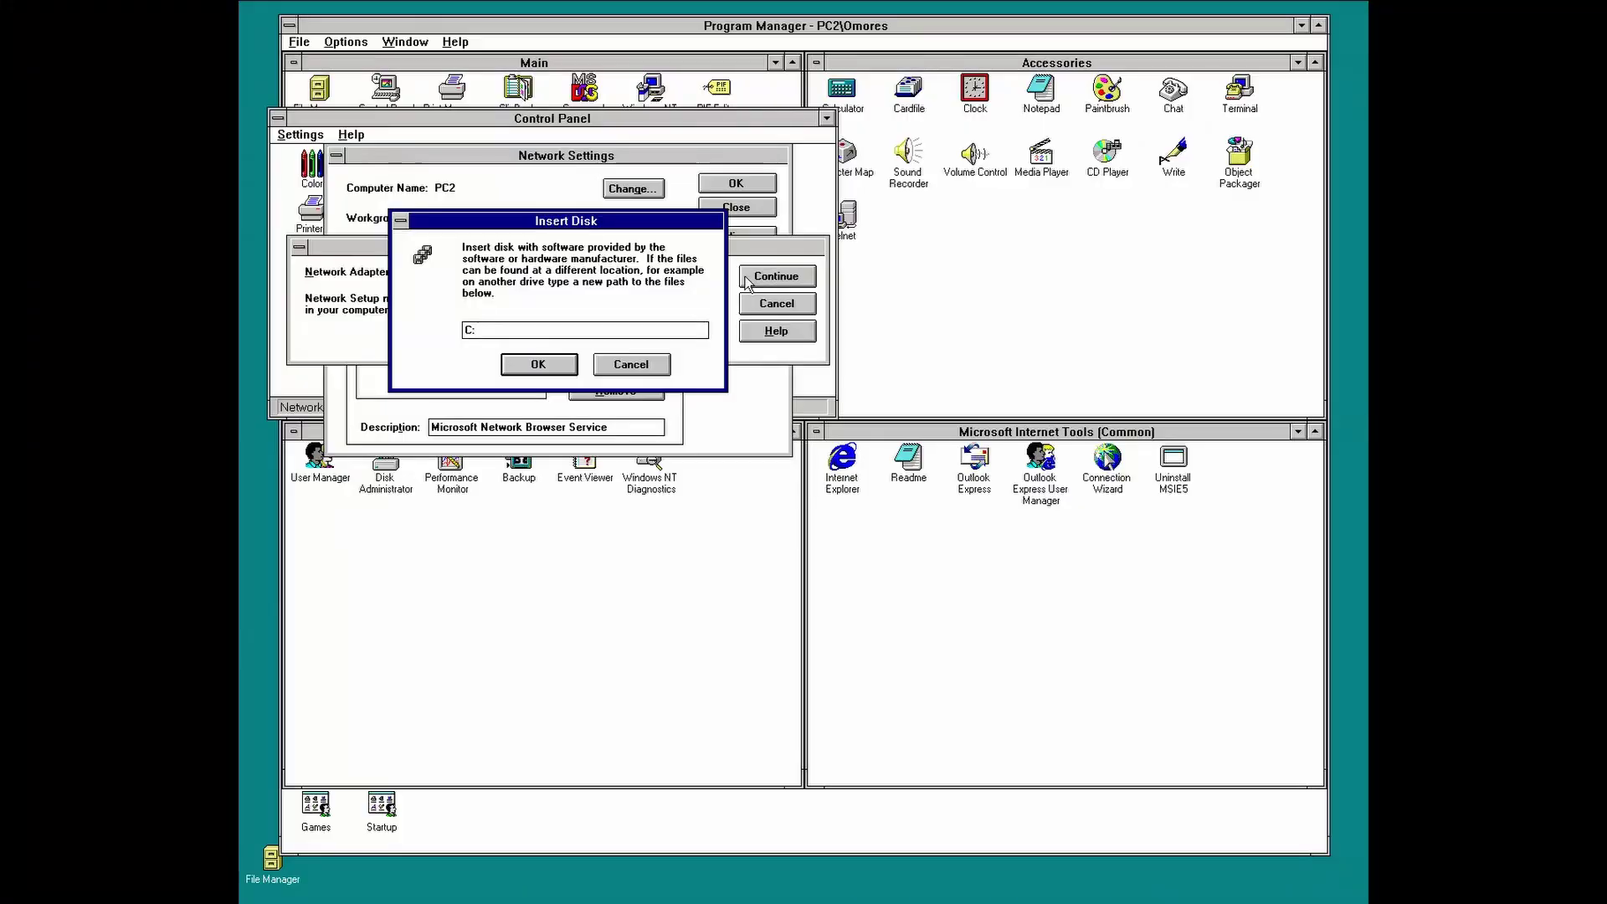
Step: Install the 3Com EtherLink PCI NIC driver from C:\3com
type("om\\")
key("Return")
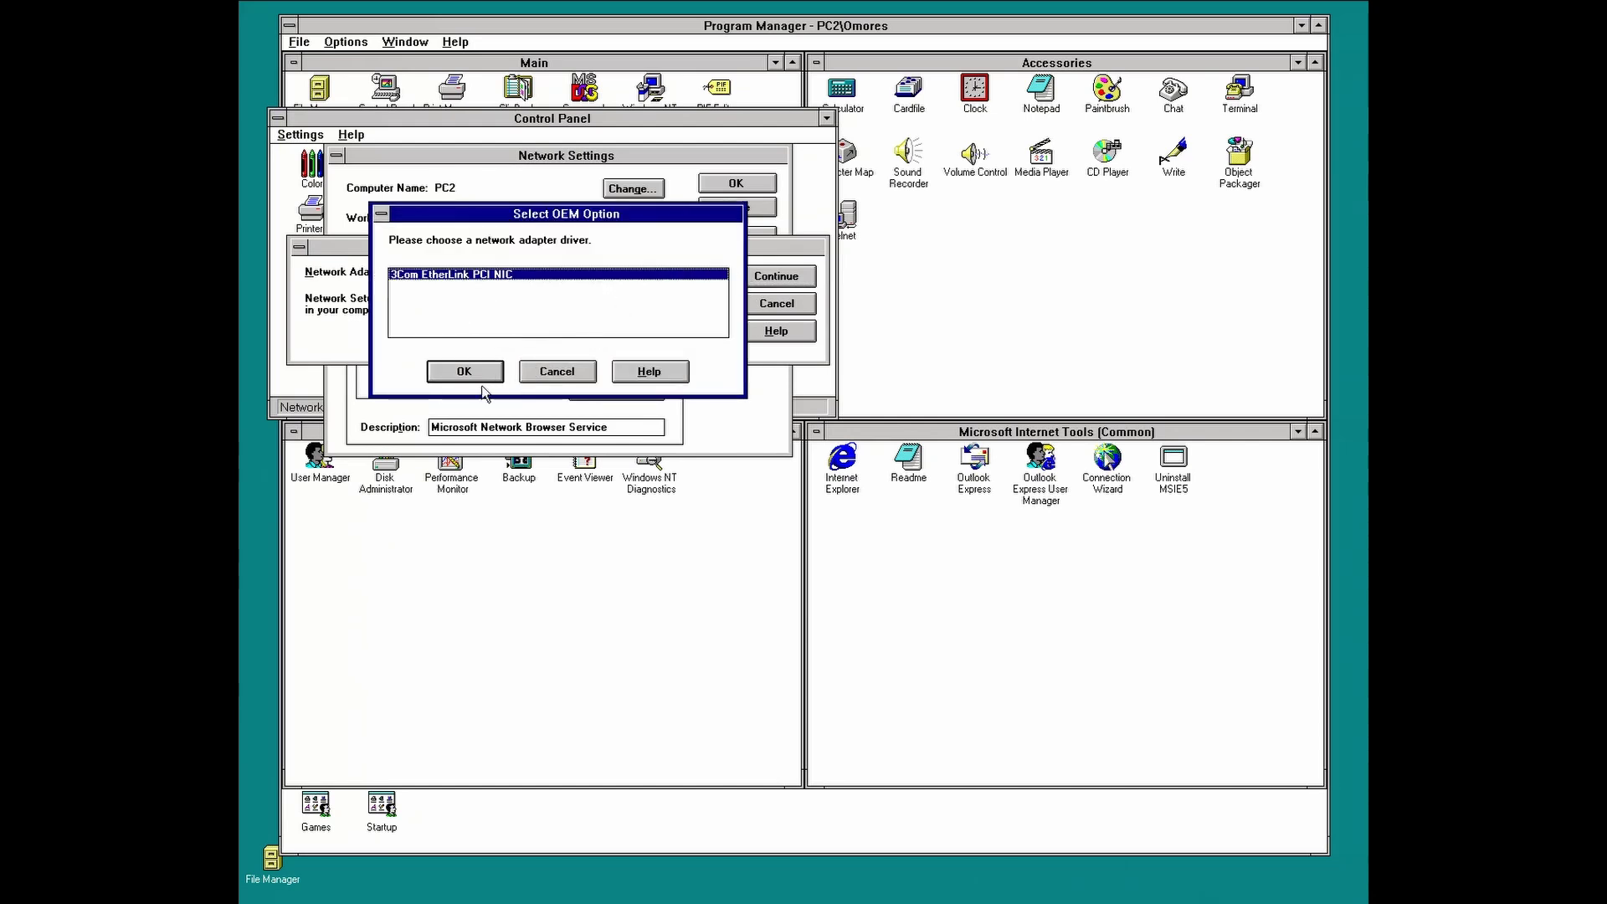
left_click(467, 372)
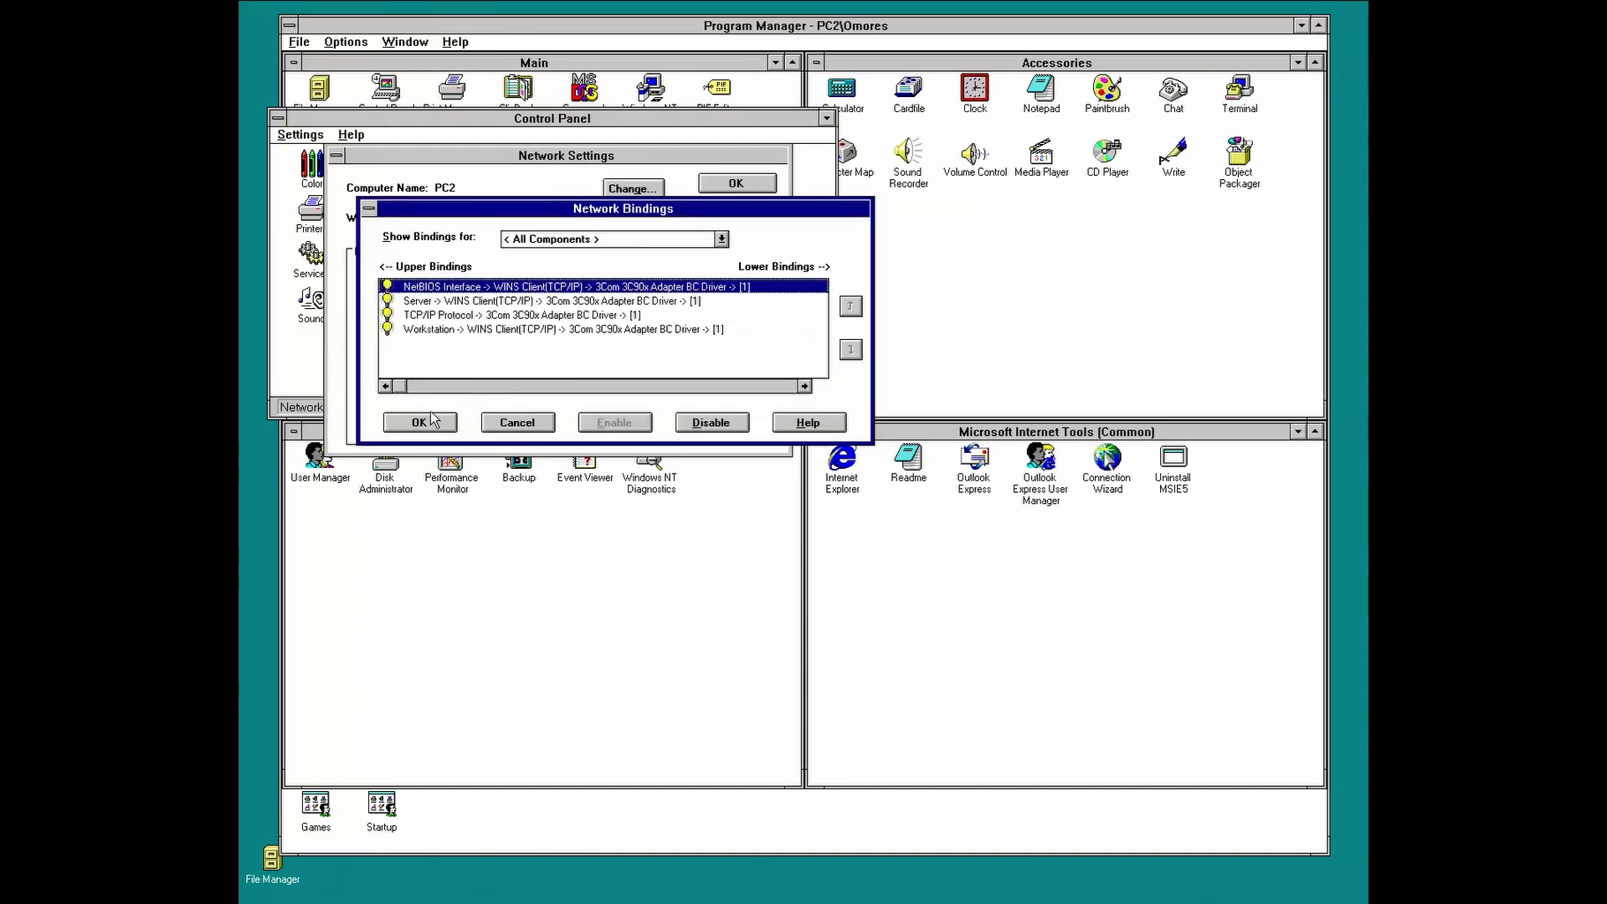
left_click(436, 418)
left_click(726, 183)
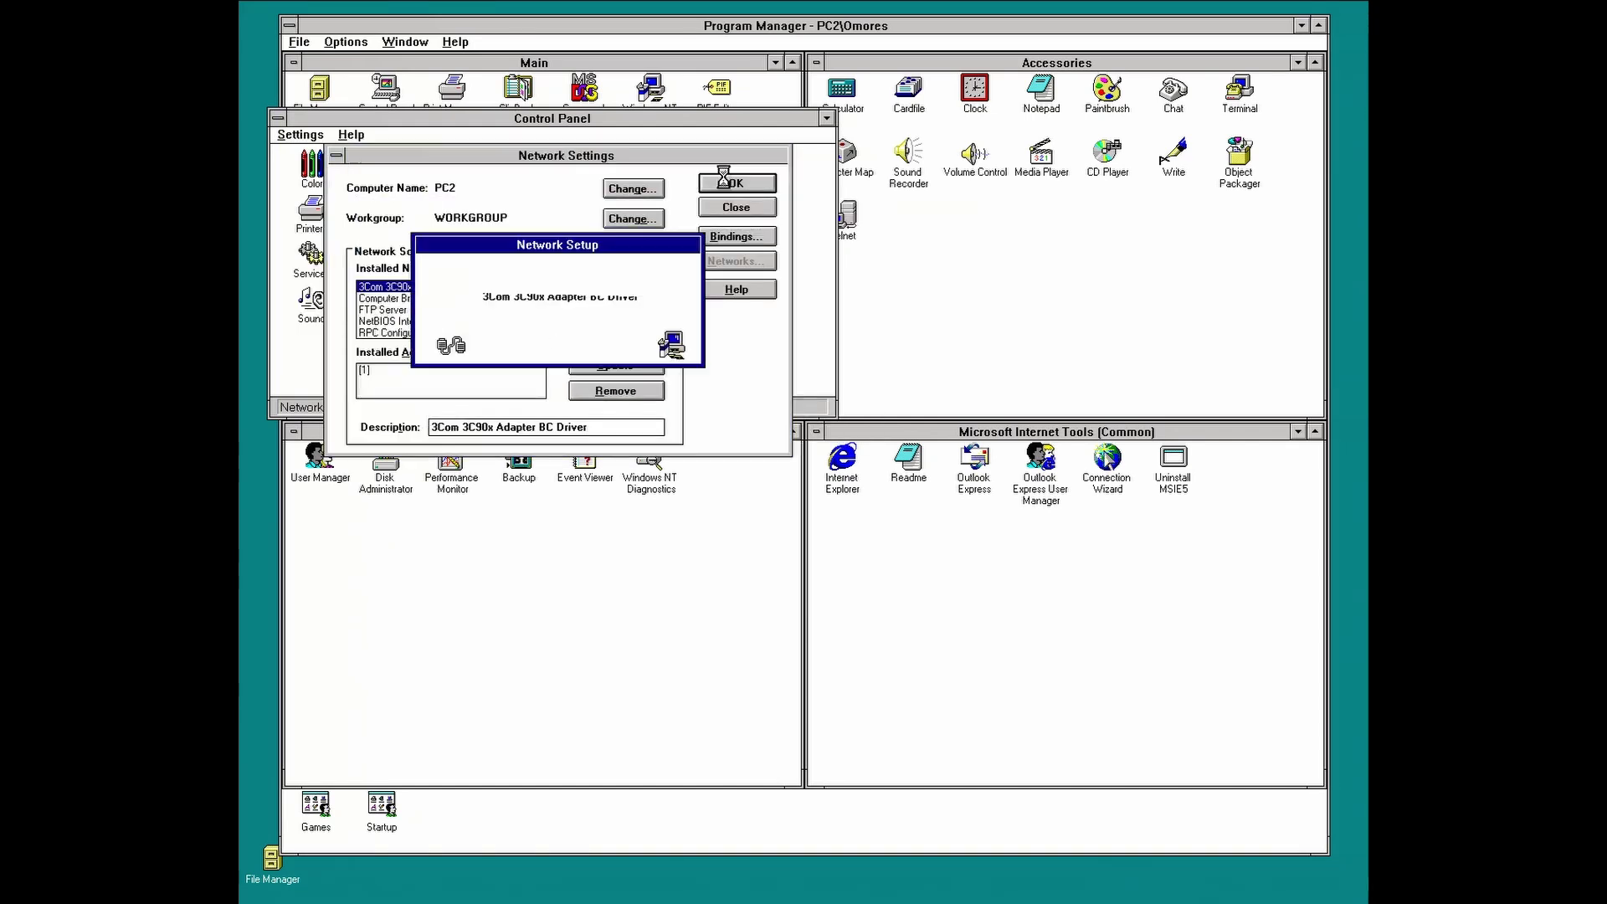
Step: Enable automatic DHCP for TCP/IP and restart Windows NT
left_click(704, 342)
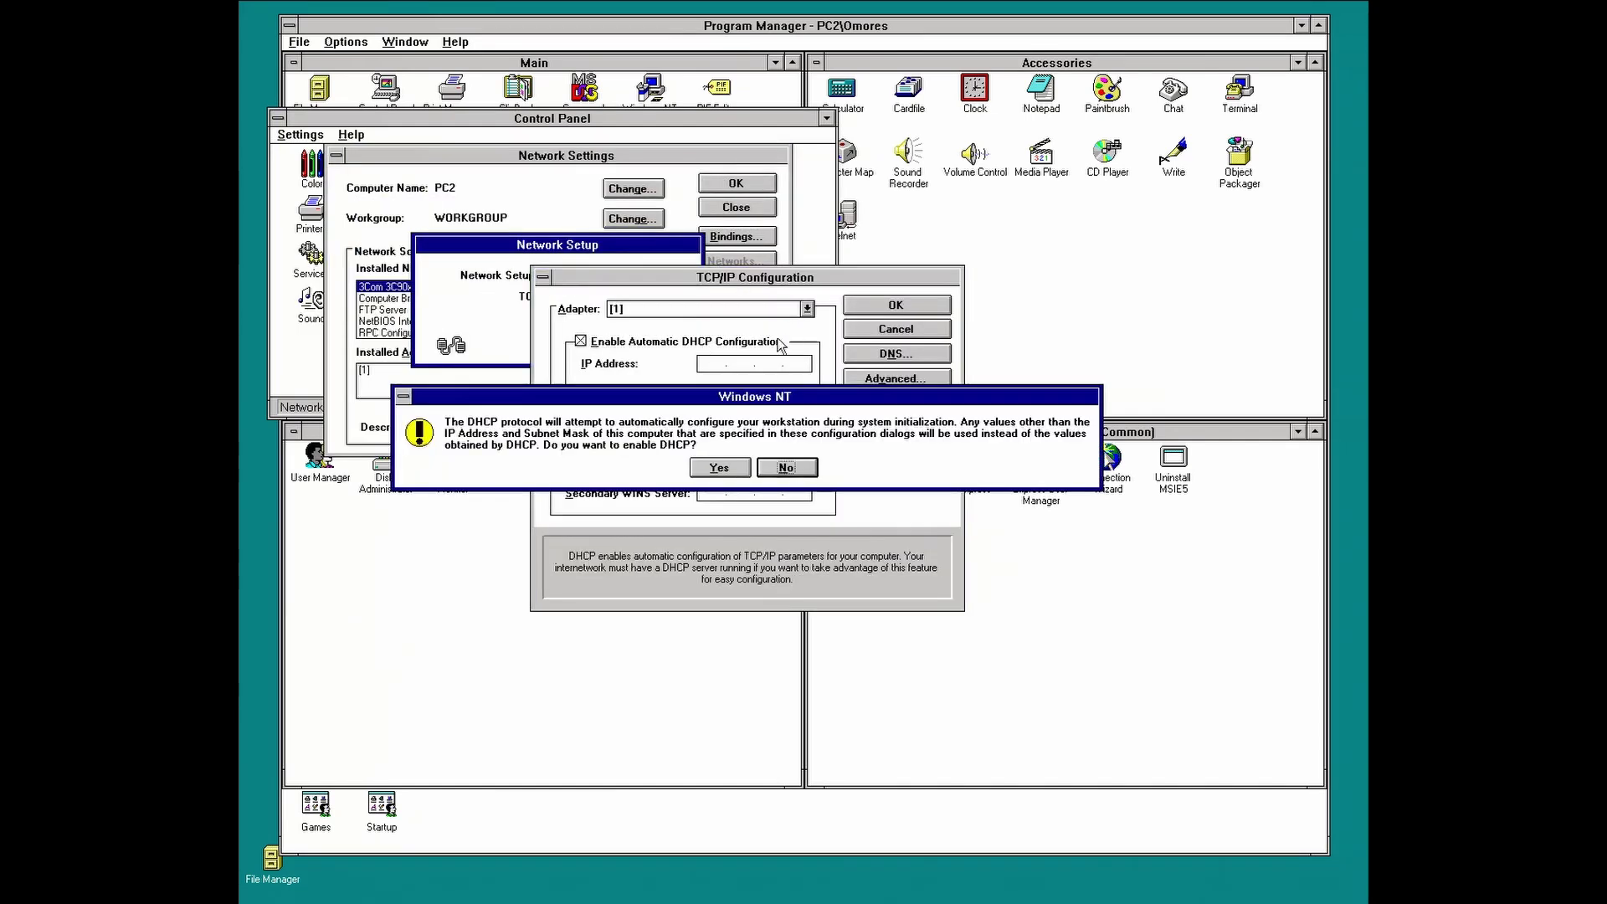
left_click(720, 468)
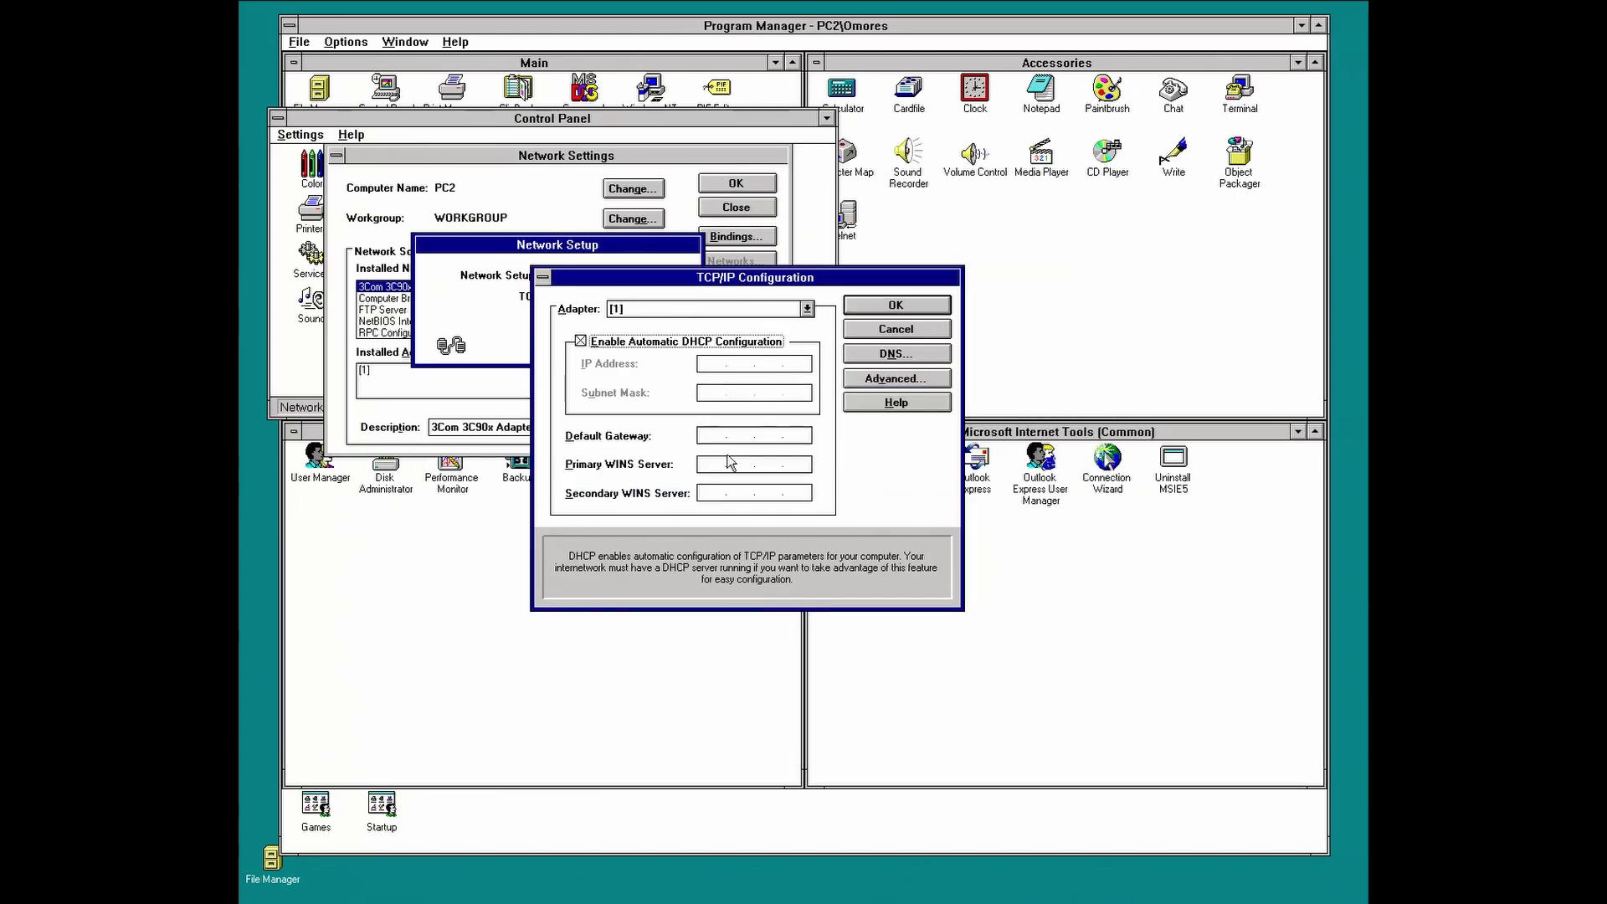
left_click(893, 305)
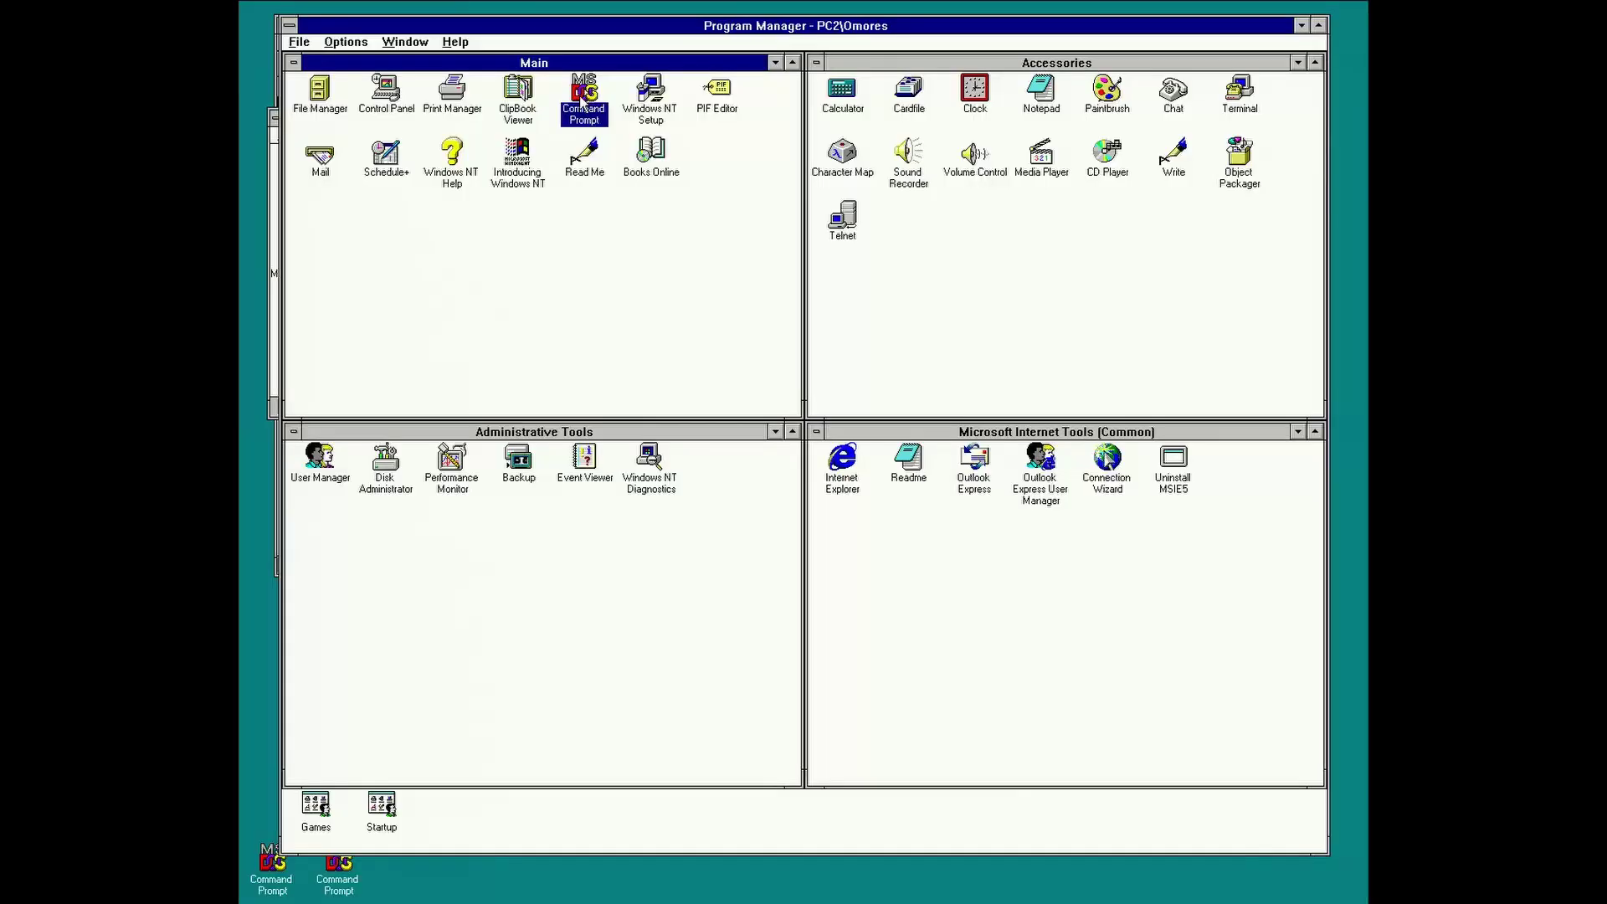
Step: Run ipconfig in a Command Prompt to confirm address 192.168.0.249
double_click(582, 101)
type("ipconfig")
key("Return")
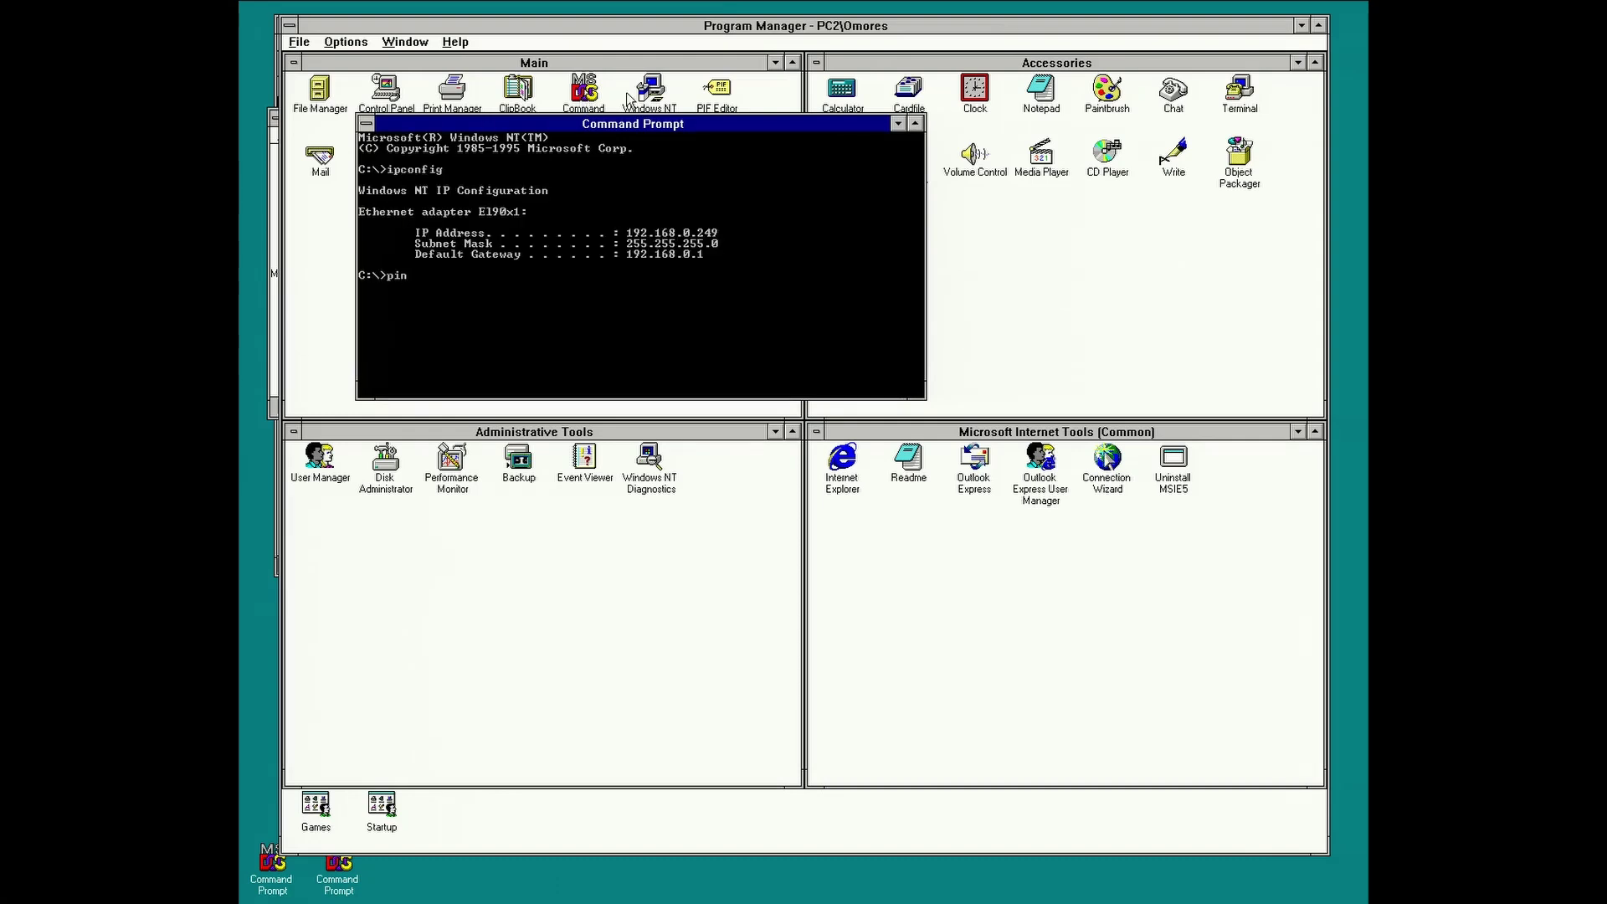
Step: Ping 192.168.0.1 and 8.8.8.8, then search Google for 'gaming on windows nt 3.51'
type("ping 192.168.0.1")
key("Return")
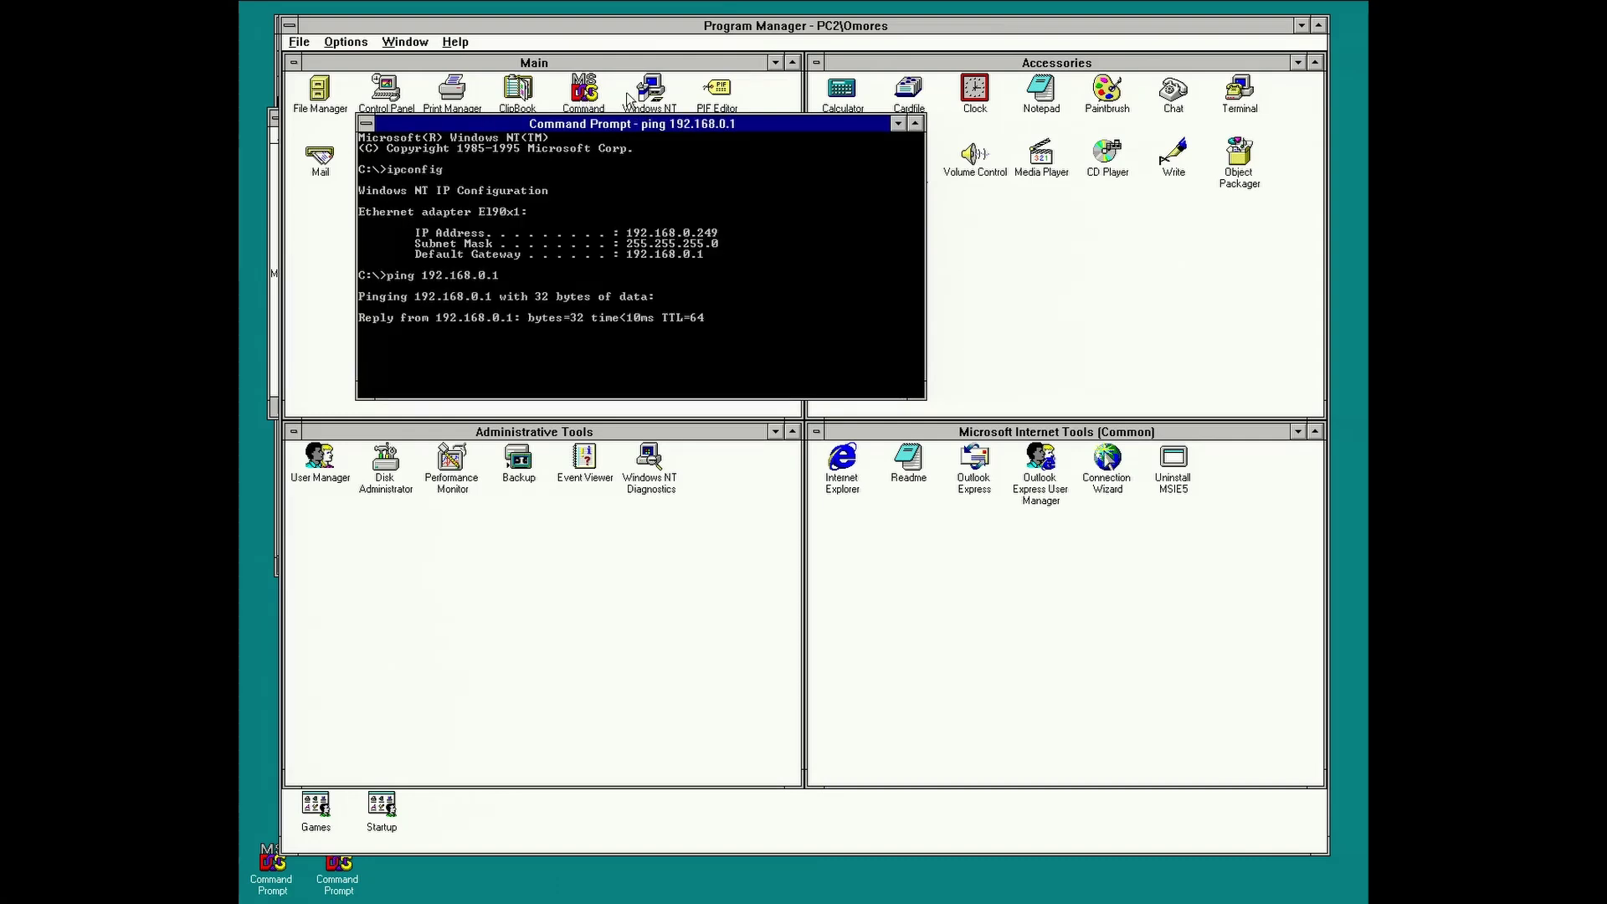
type("ping 8.8.8.8")
key("Return")
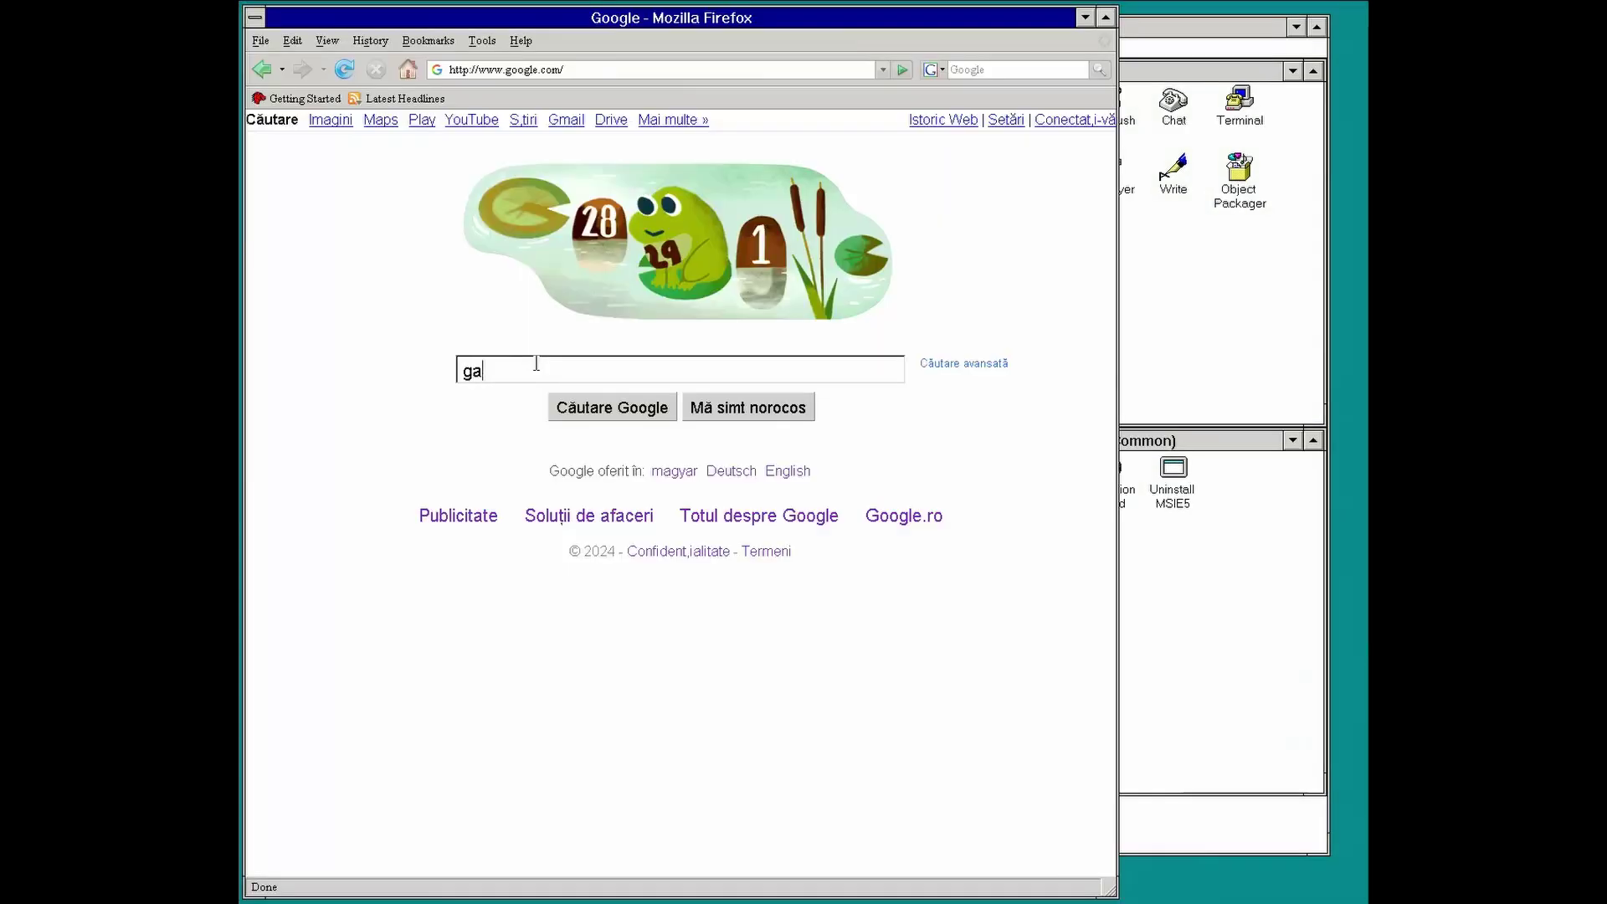
type("ming on windows n")
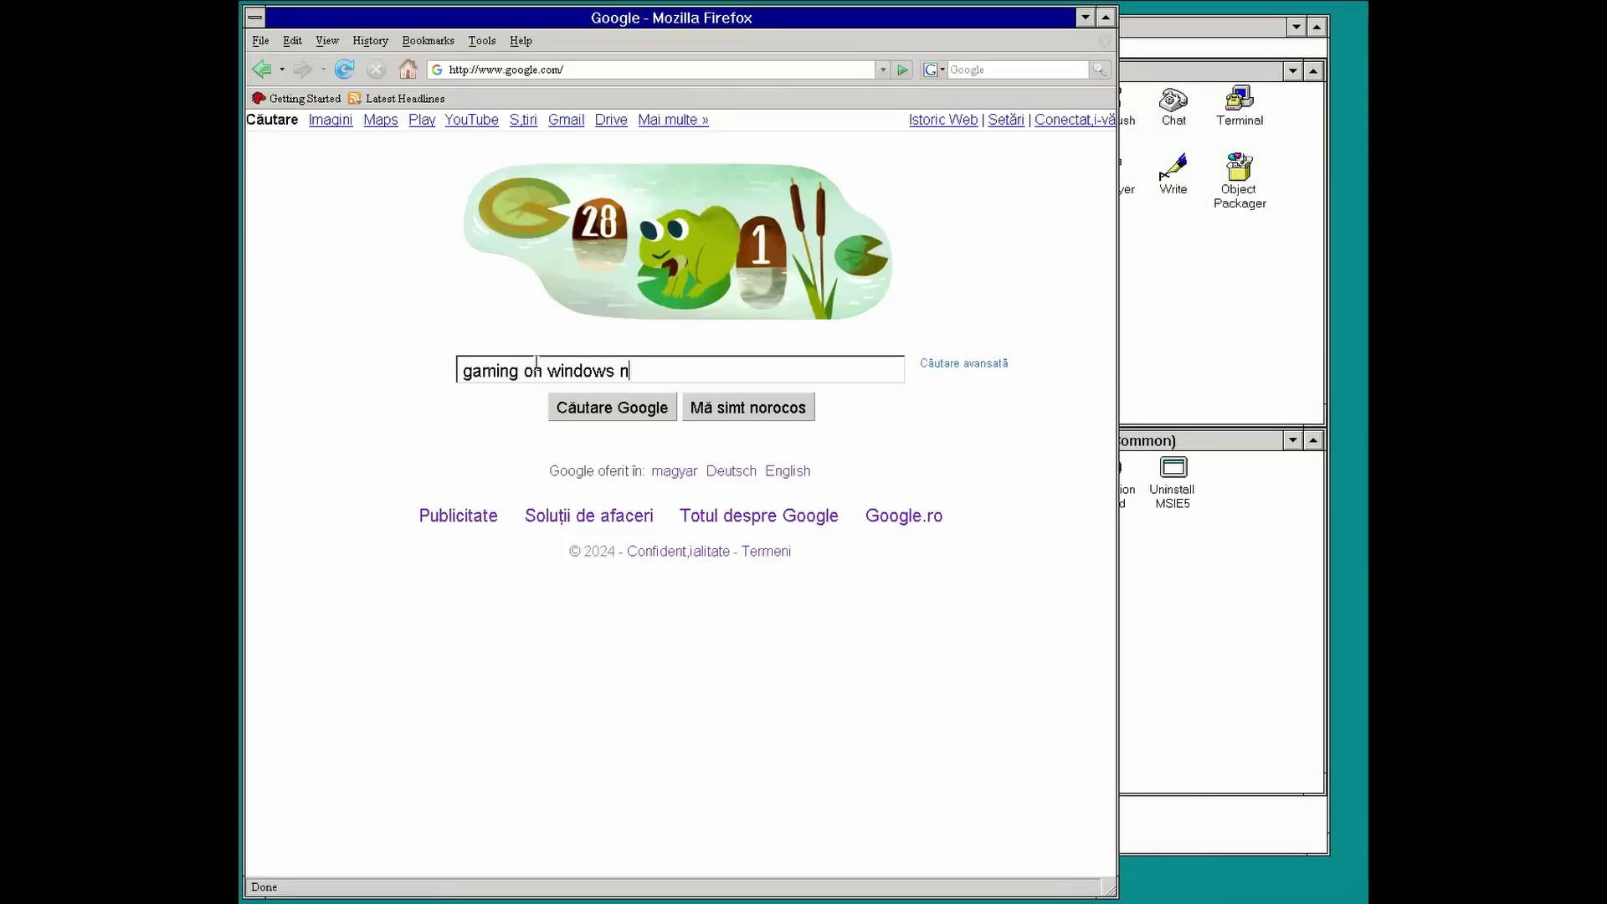
type("t 3.51")
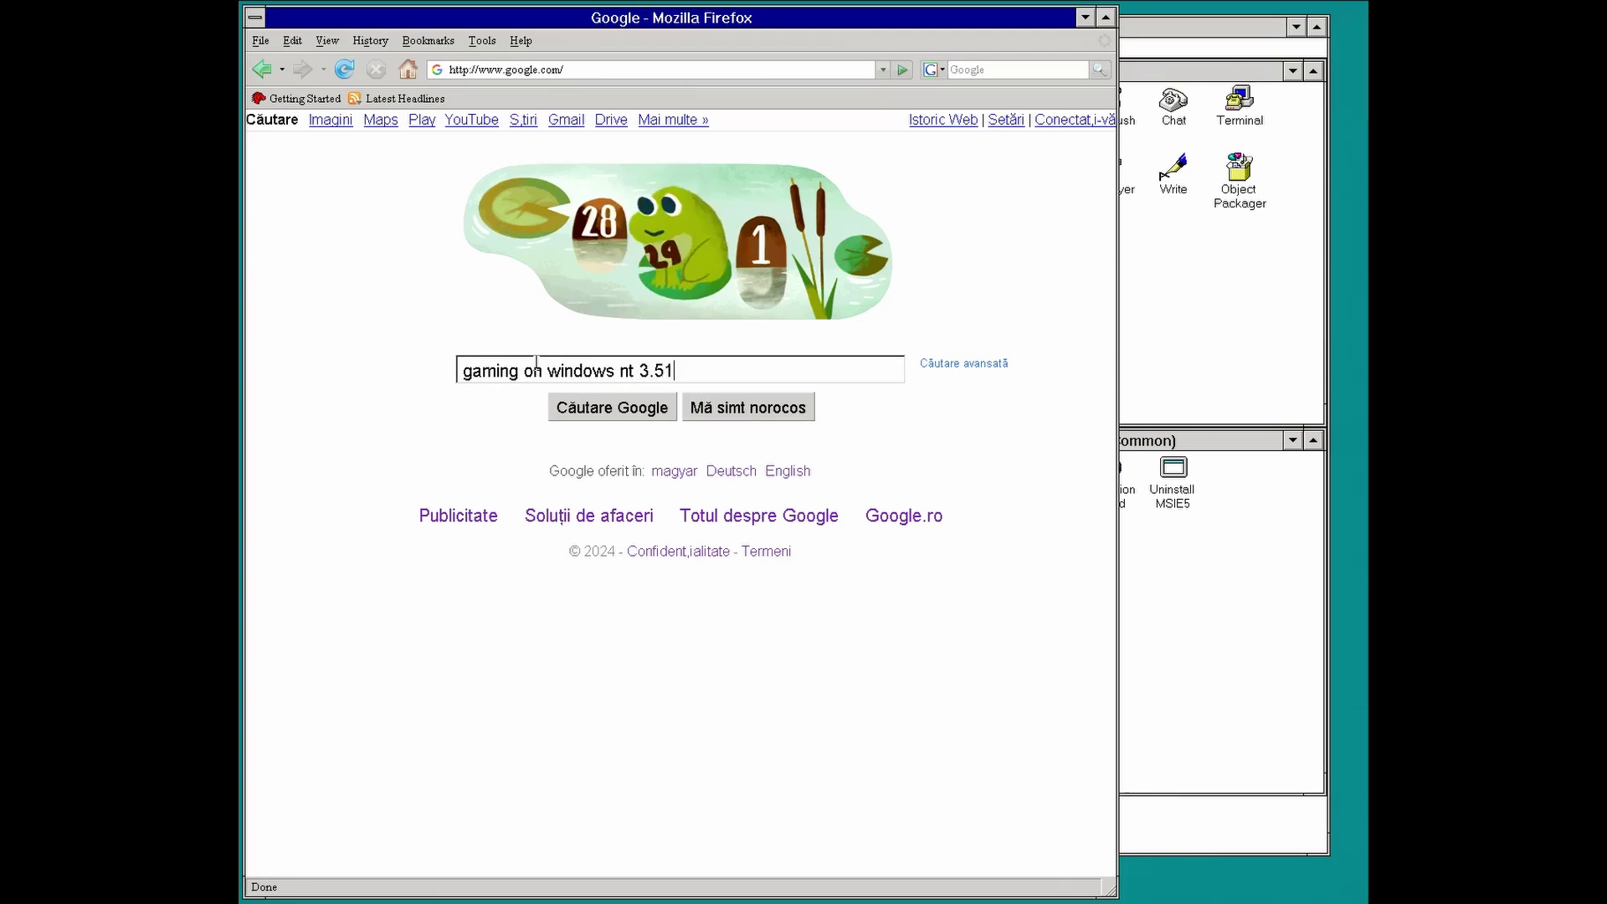
Step: Search Google for gaming on NT 3.51 and view the Win3x.Org post's DOSBox screenshot
key("Return")
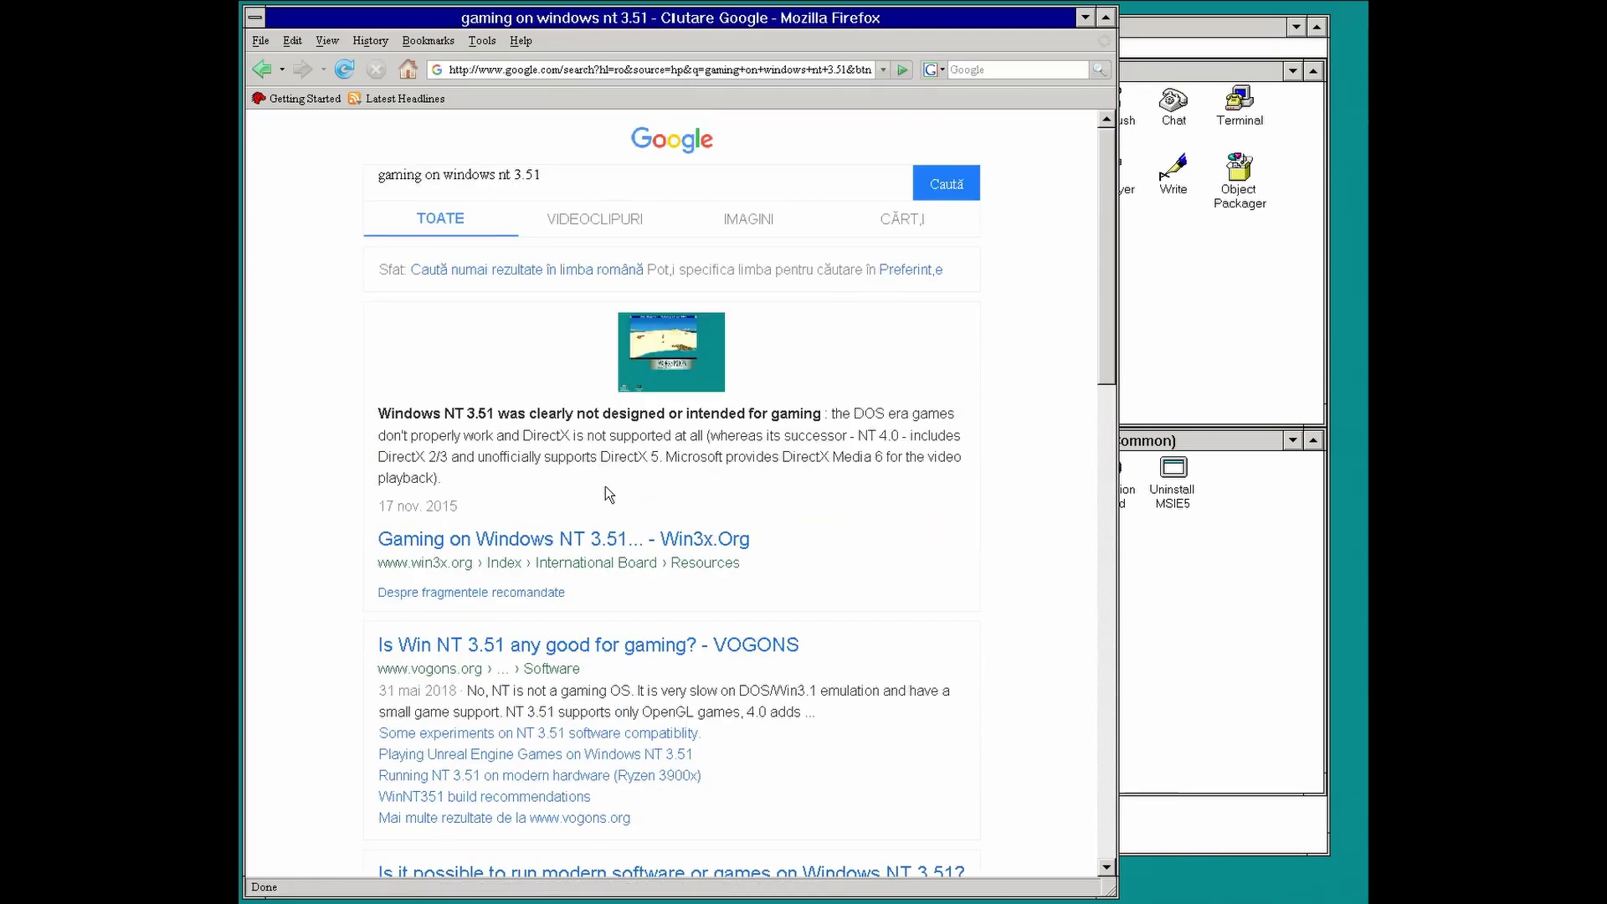
left_click(580, 537)
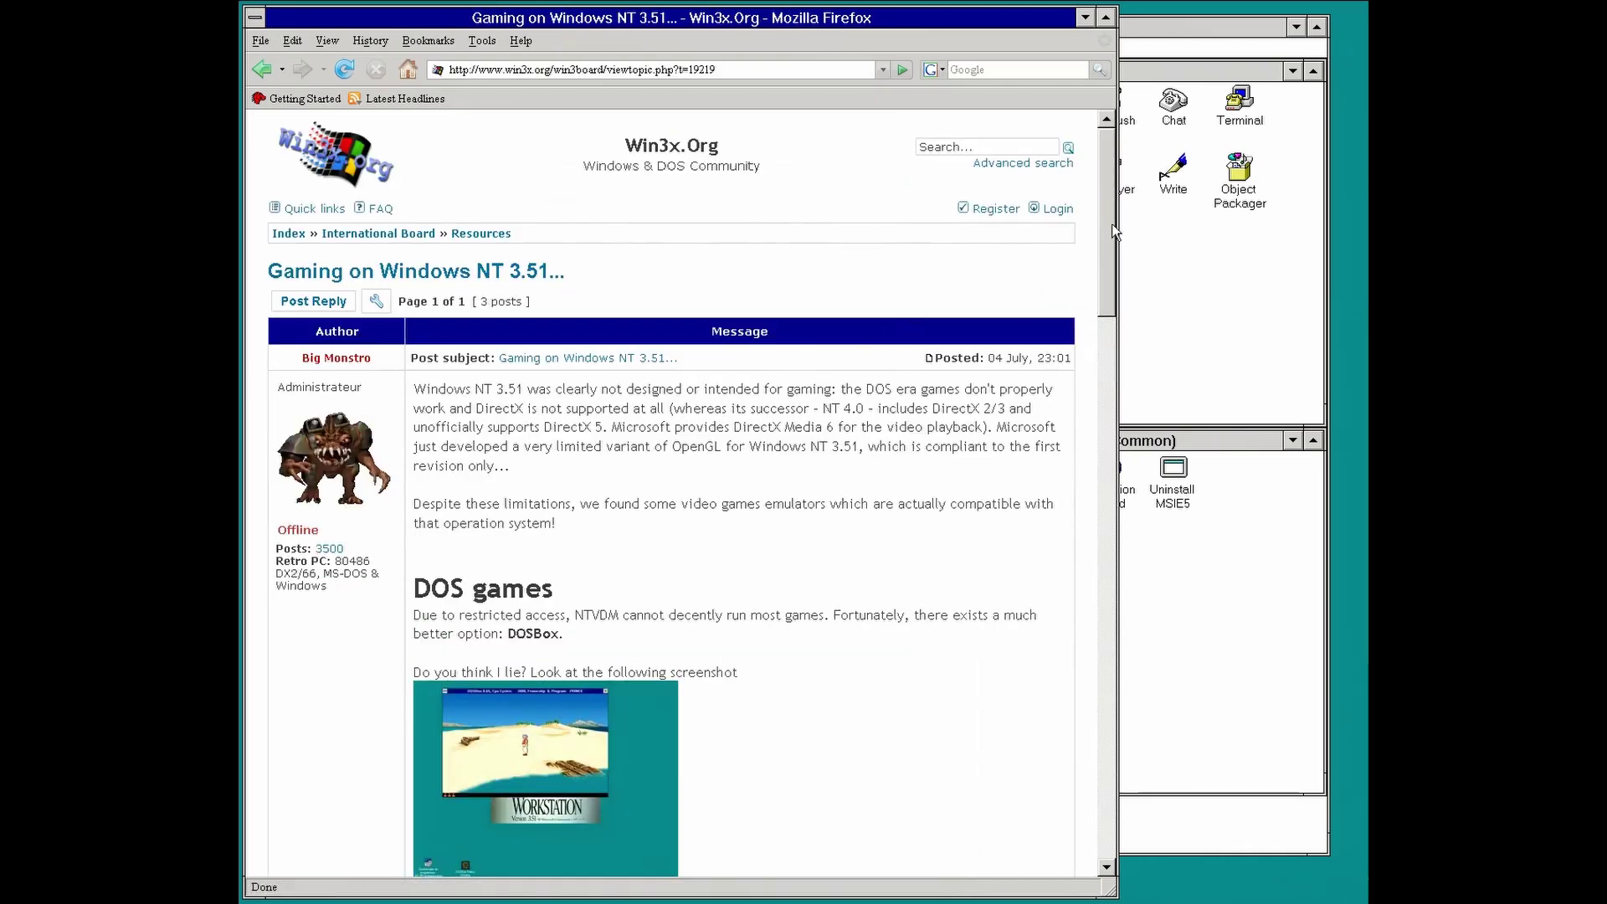
left_click_drag(1111, 223, 1111, 269)
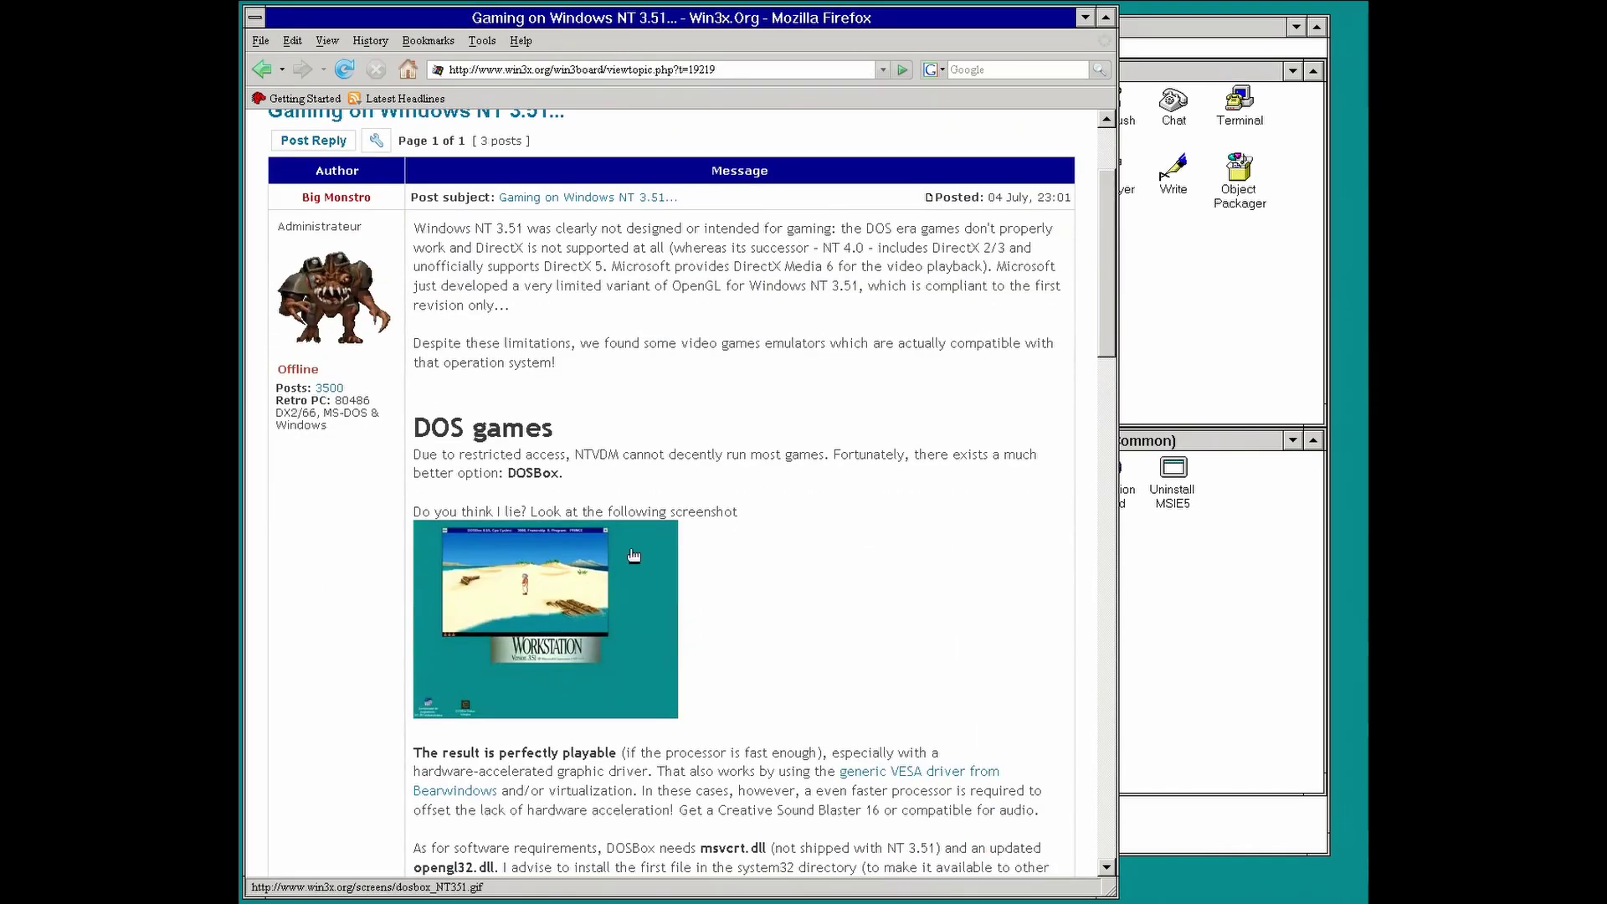
left_click(611, 559)
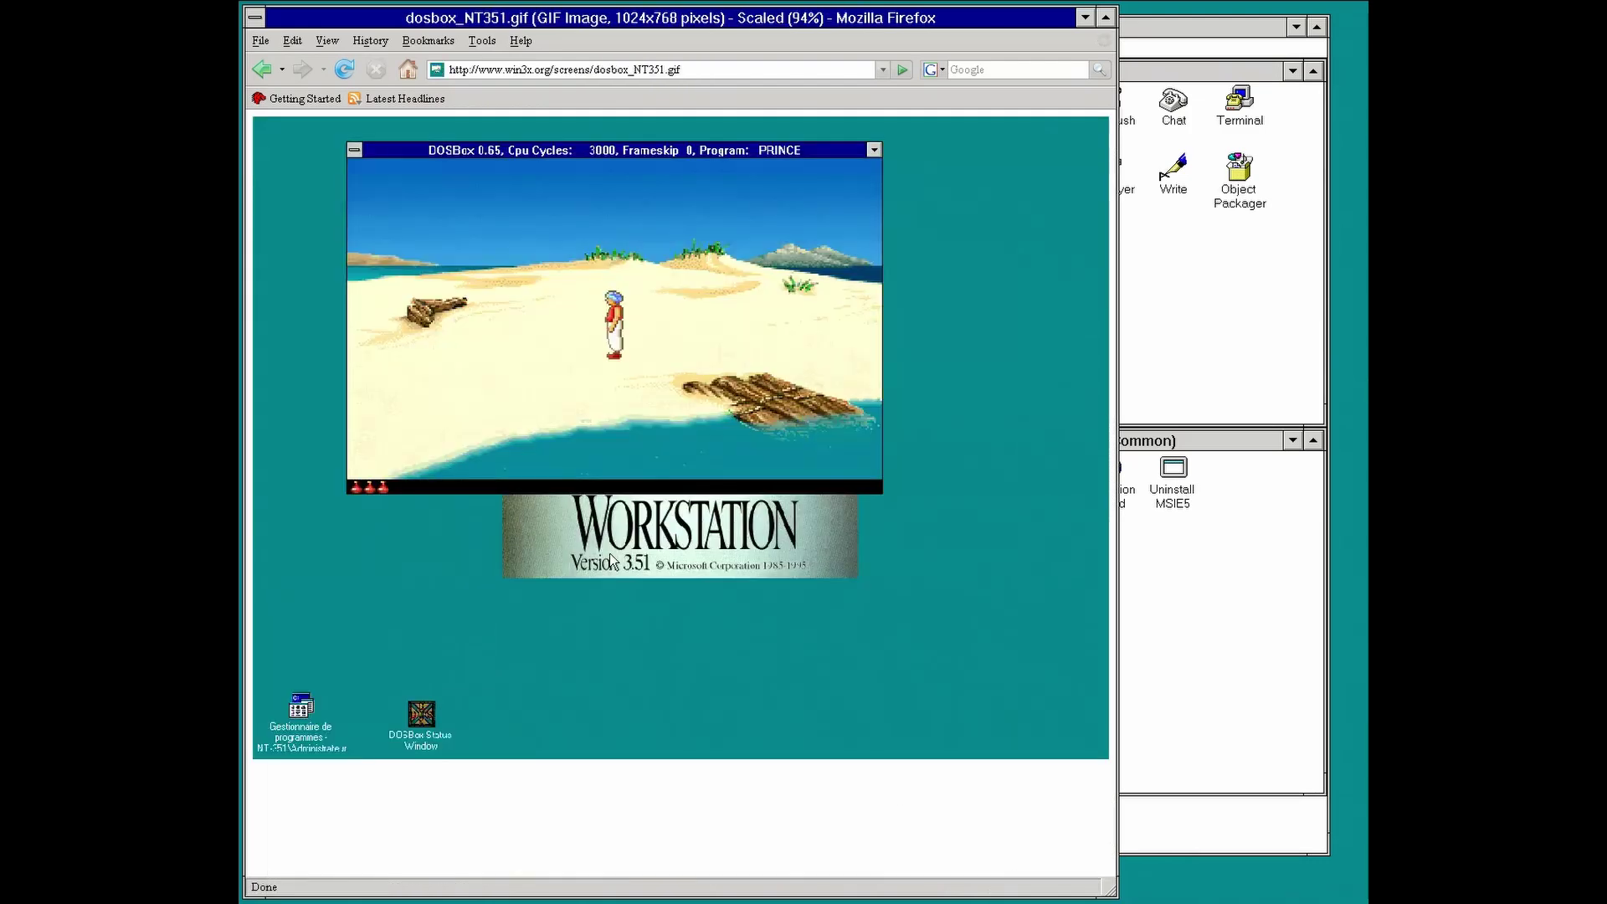
left_click(262, 69)
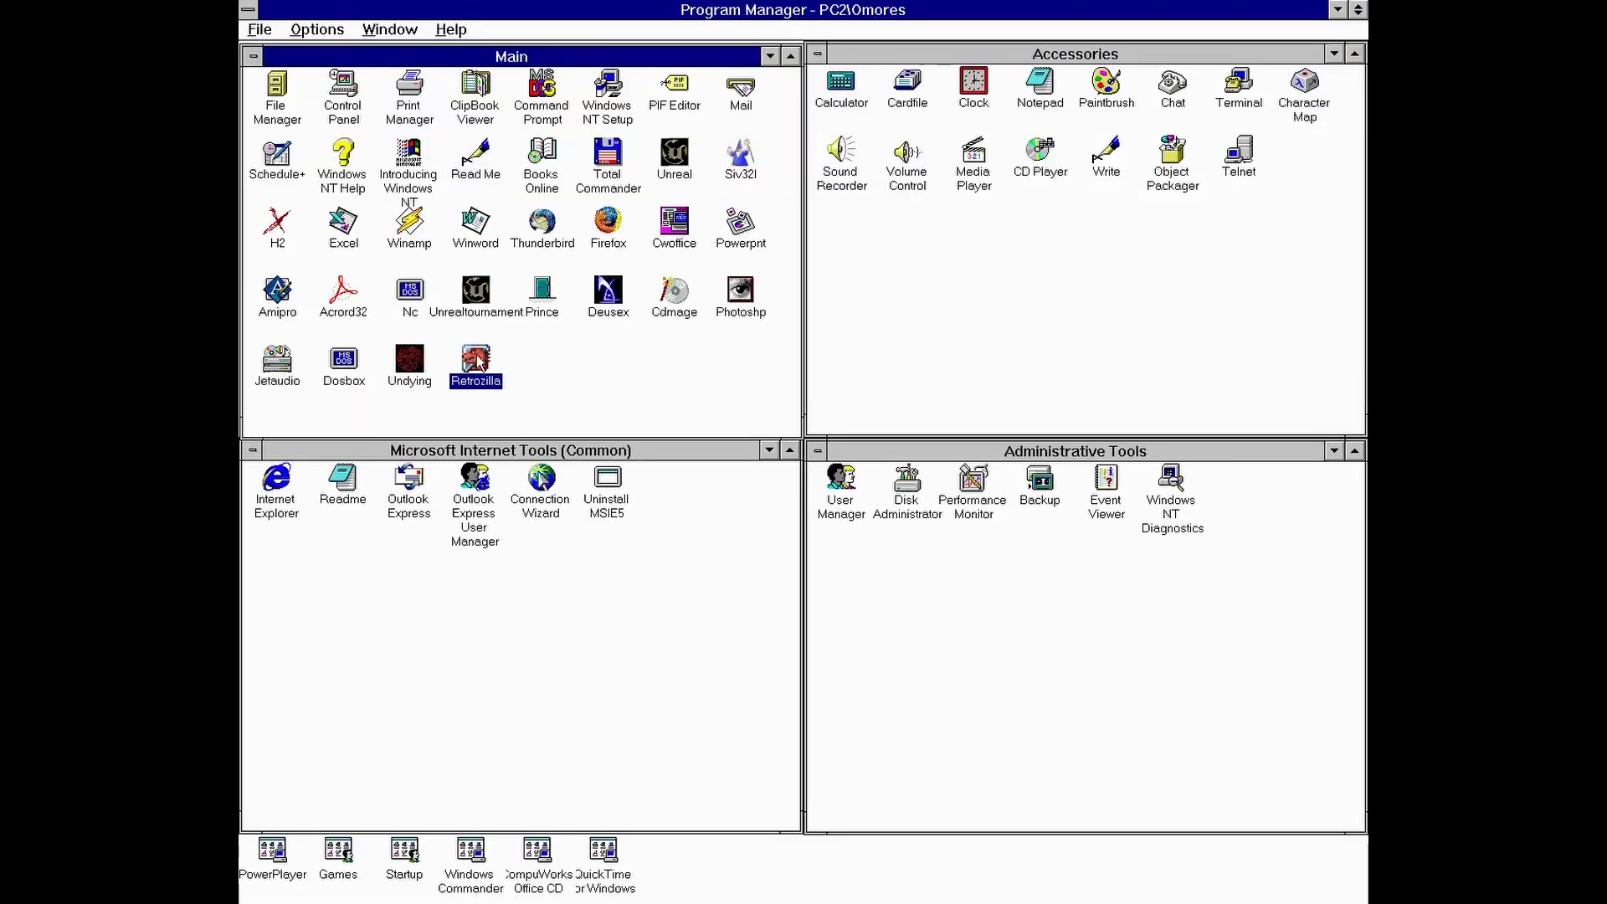
Step: Launch RetroZilla, search 'firefox nt 3.51' and open the Win3x.Org Firefox and Flash topic
double_click(477, 359)
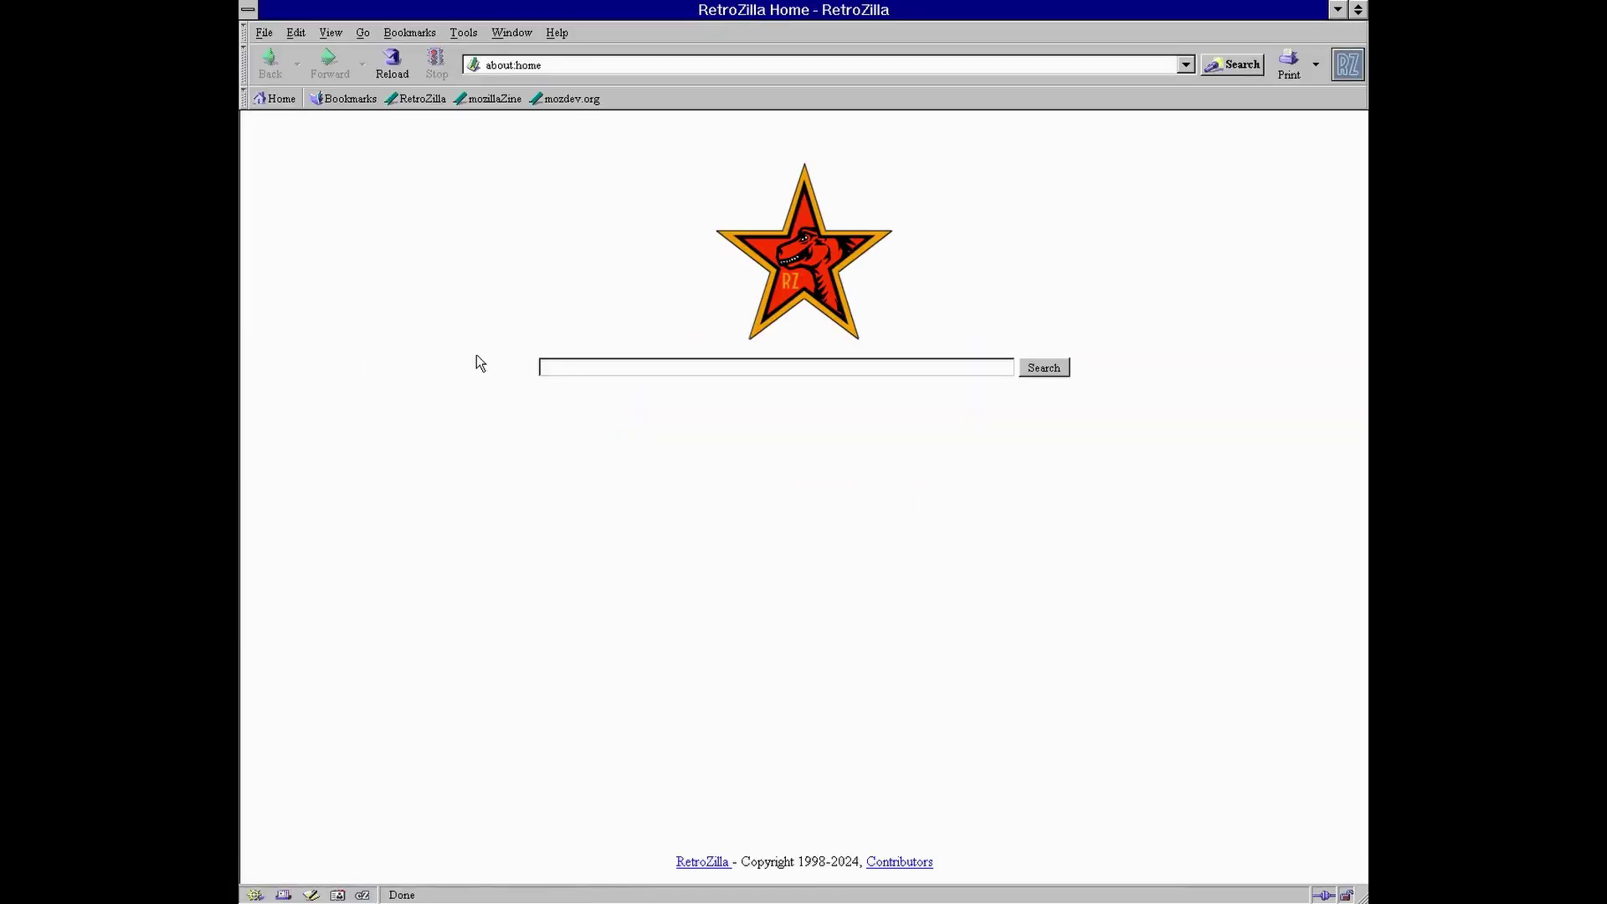
type("firefox nt 3.51")
key("Return")
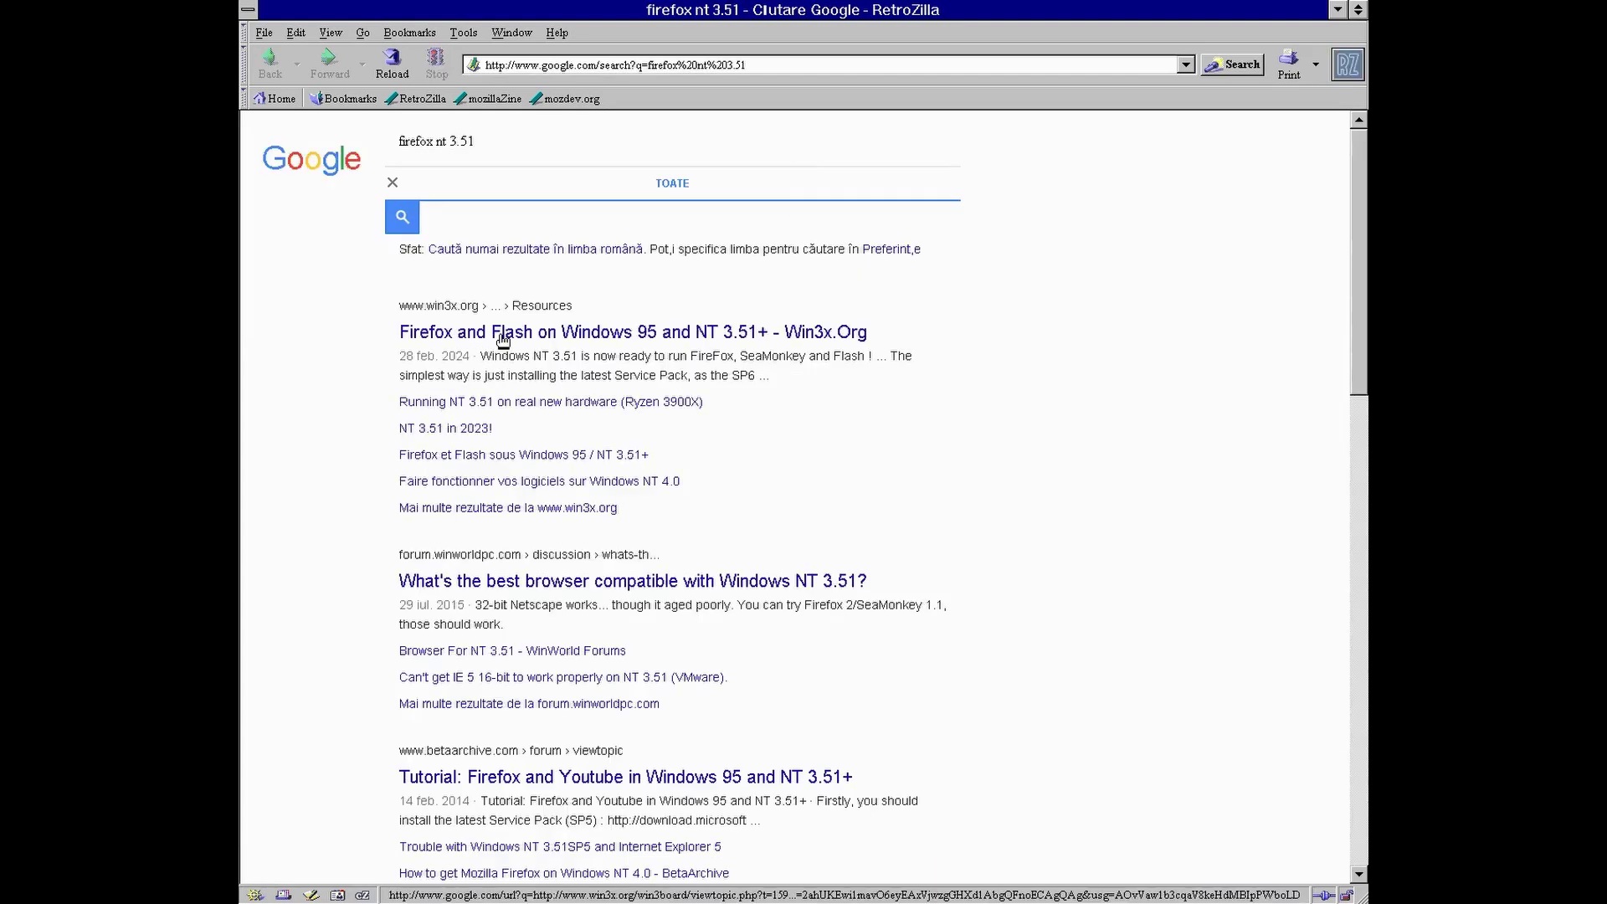
left_click(502, 339)
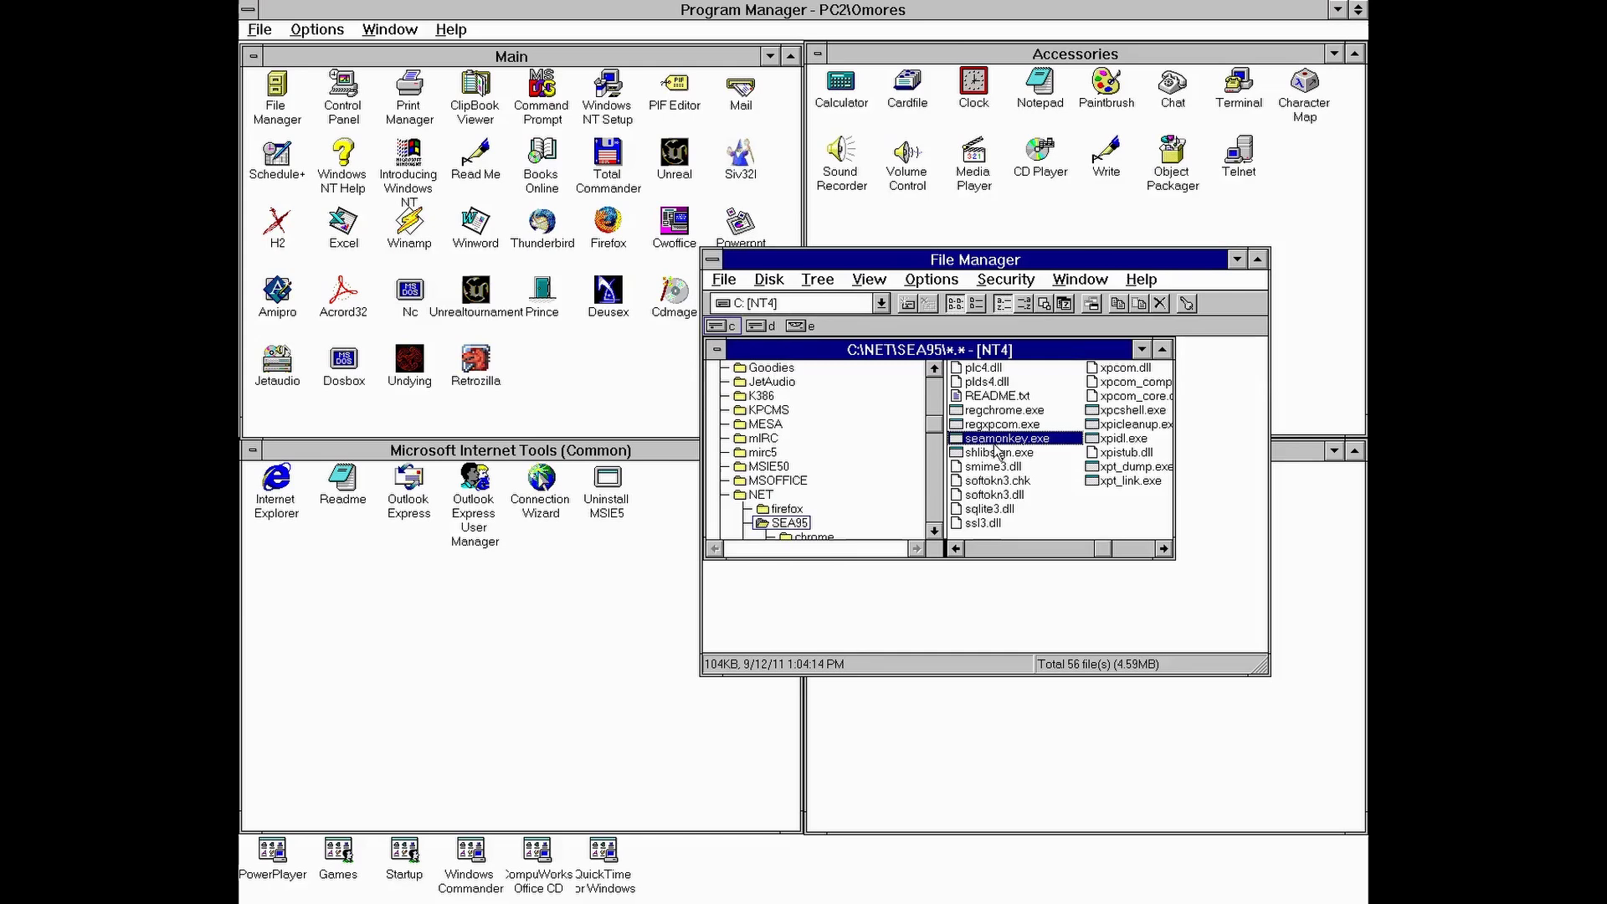
Step: Launch seamonkey.exe, search 'nt 3.51 betawiki' and open the Windows NT 3.5x BetaWiki article
double_click(993, 440)
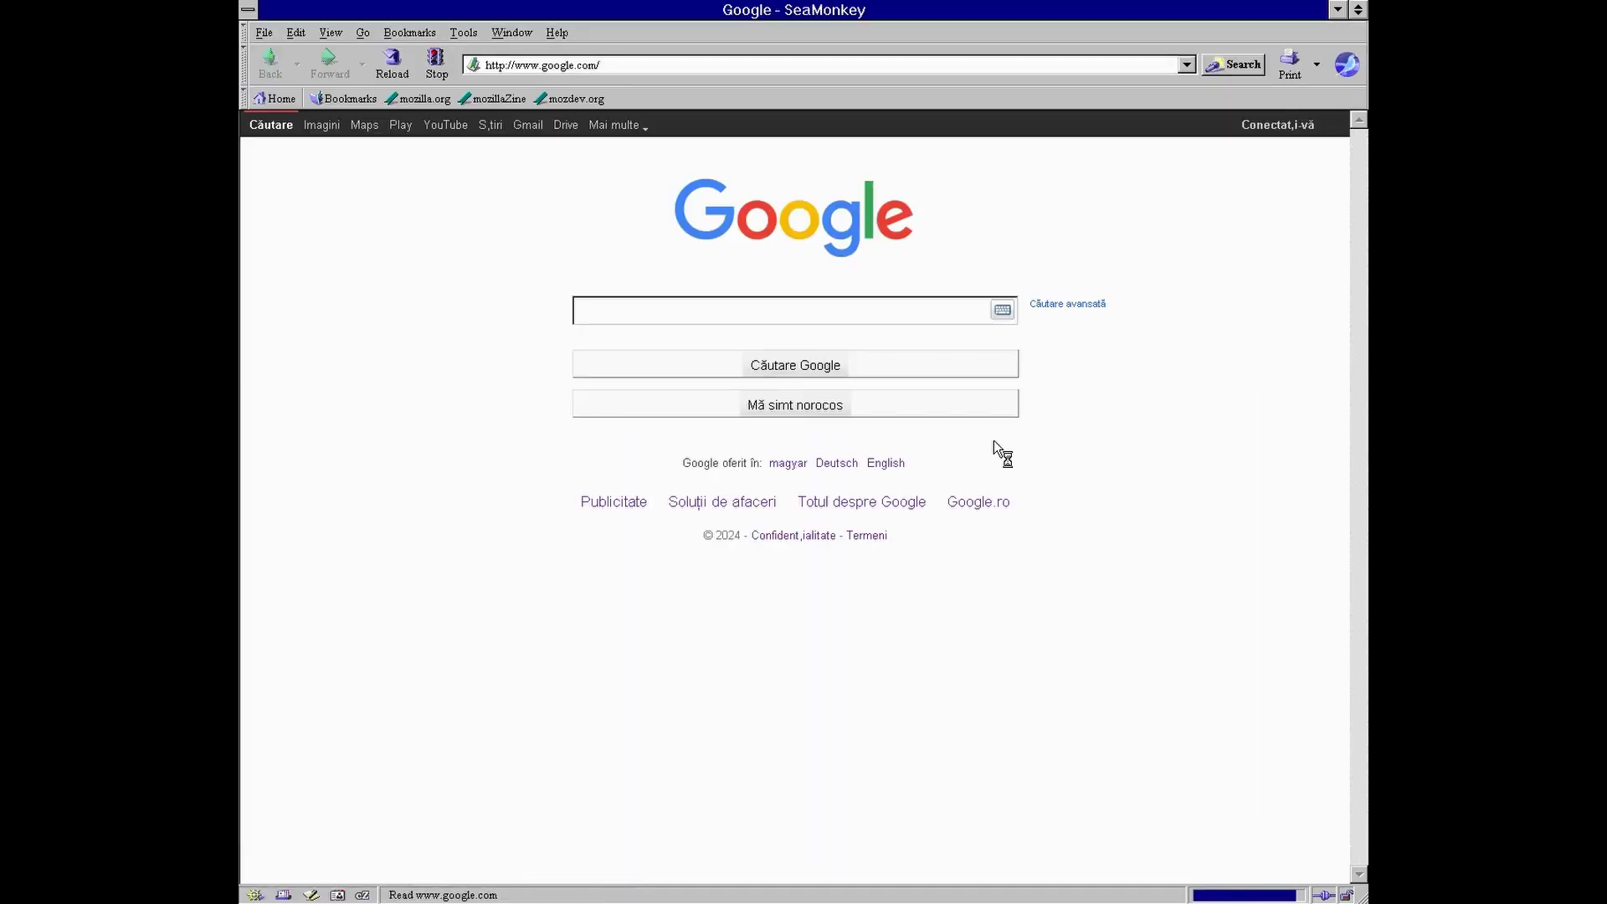
type("nt 3.51")
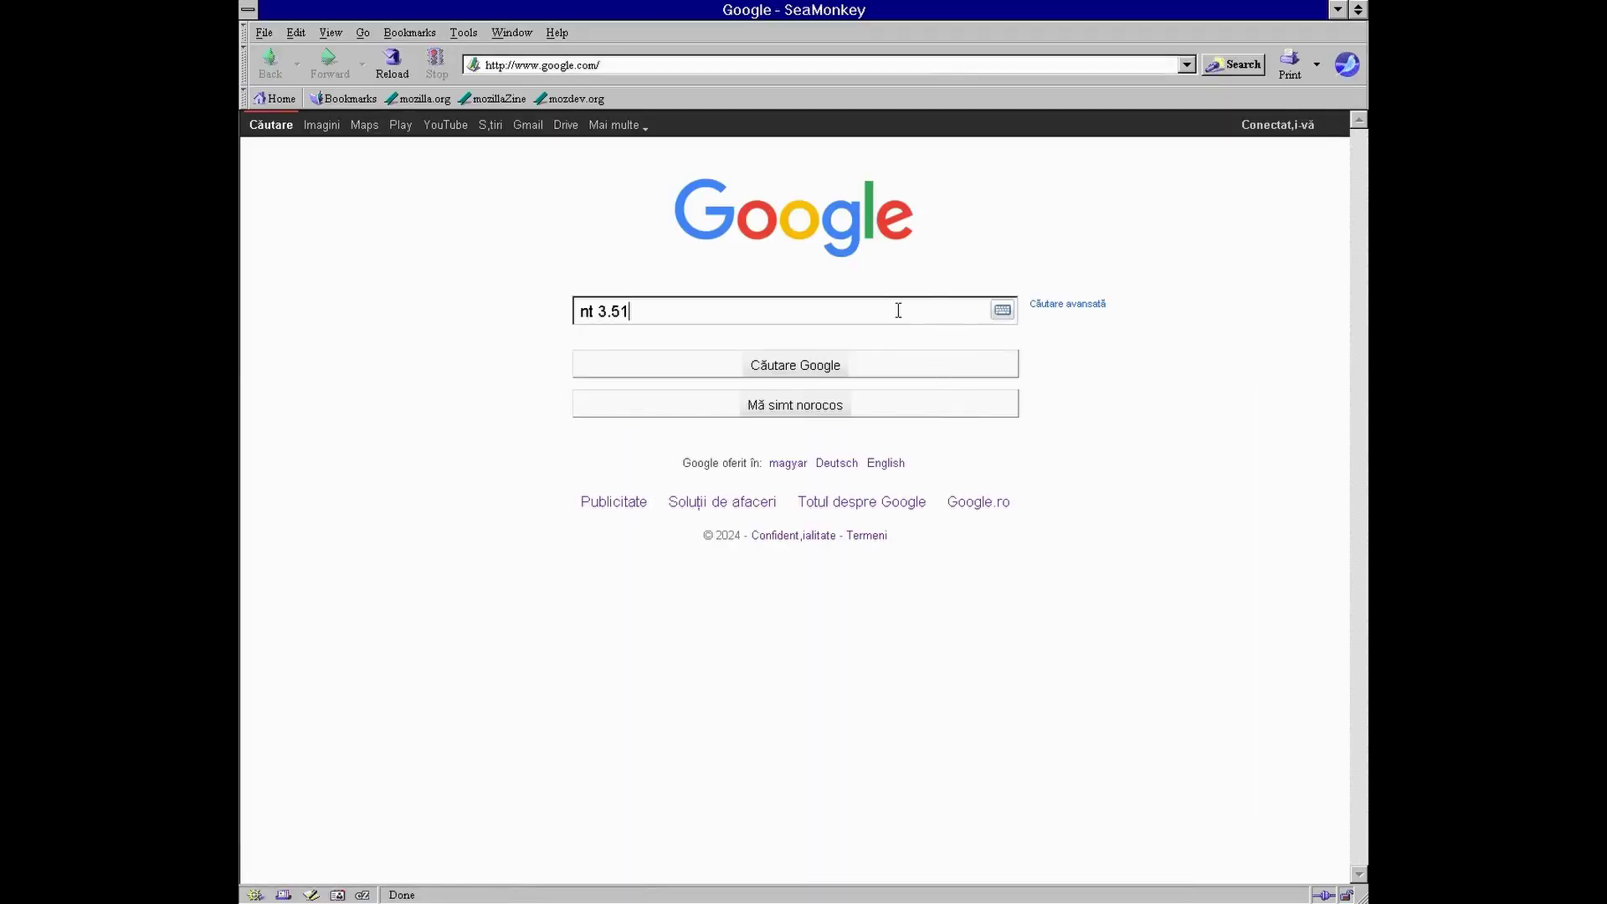
type(" betawiki")
key("Return")
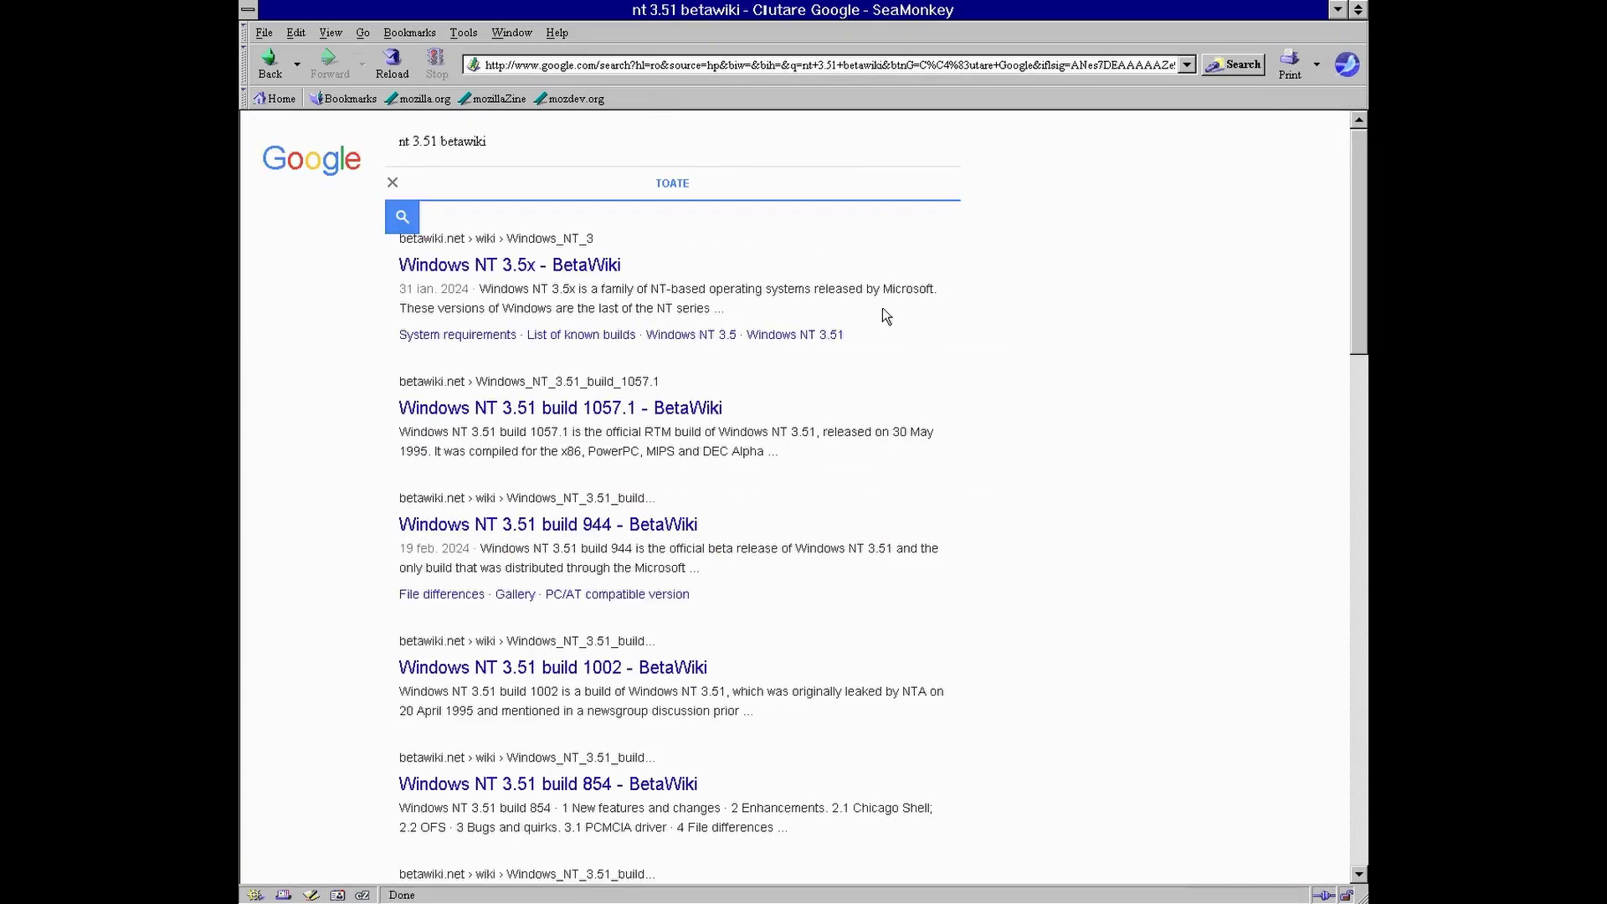
left_click(591, 265)
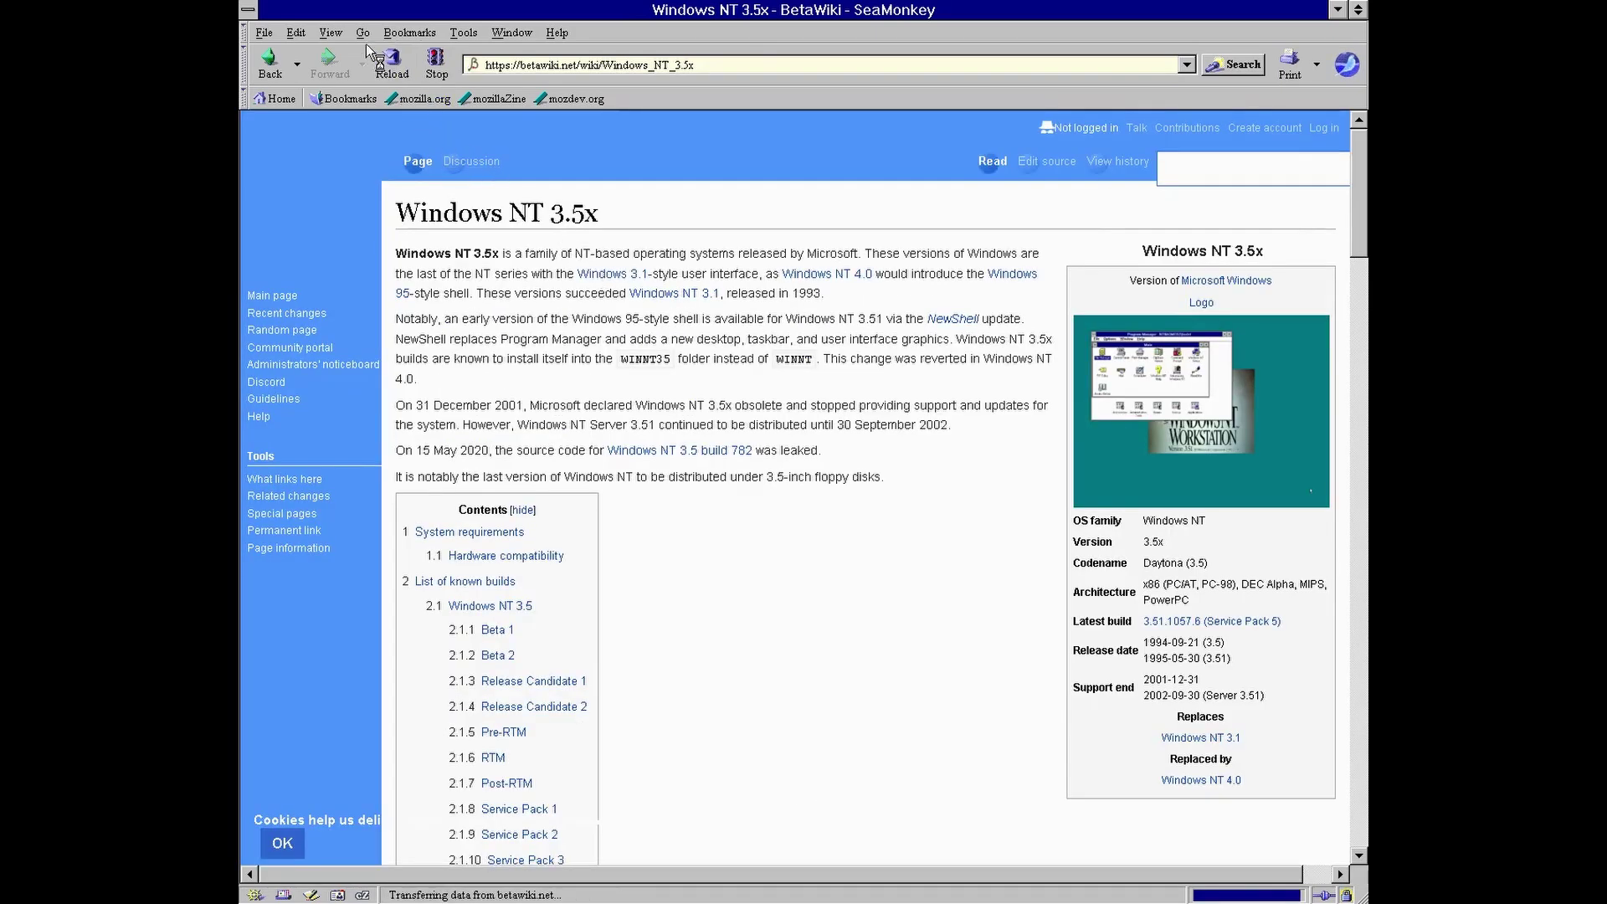
left_click(331, 31)
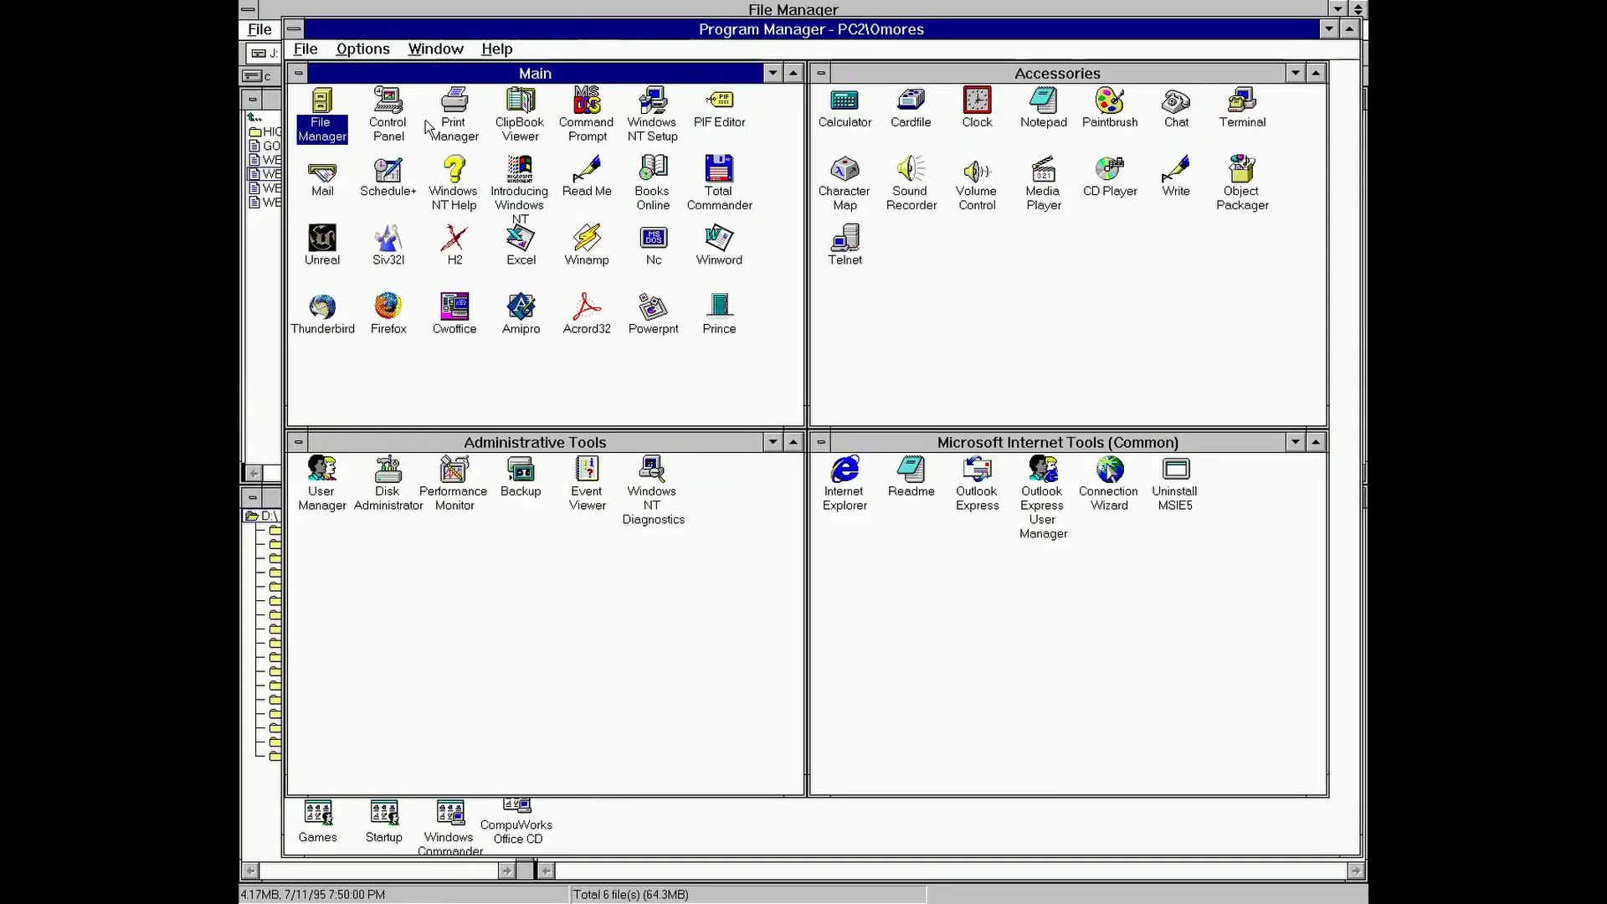
left_click(452, 117)
Step: In Print Manager, select the shared EPSON printer \\EP46C16C\PRINTER to connect to
double_click(449, 118)
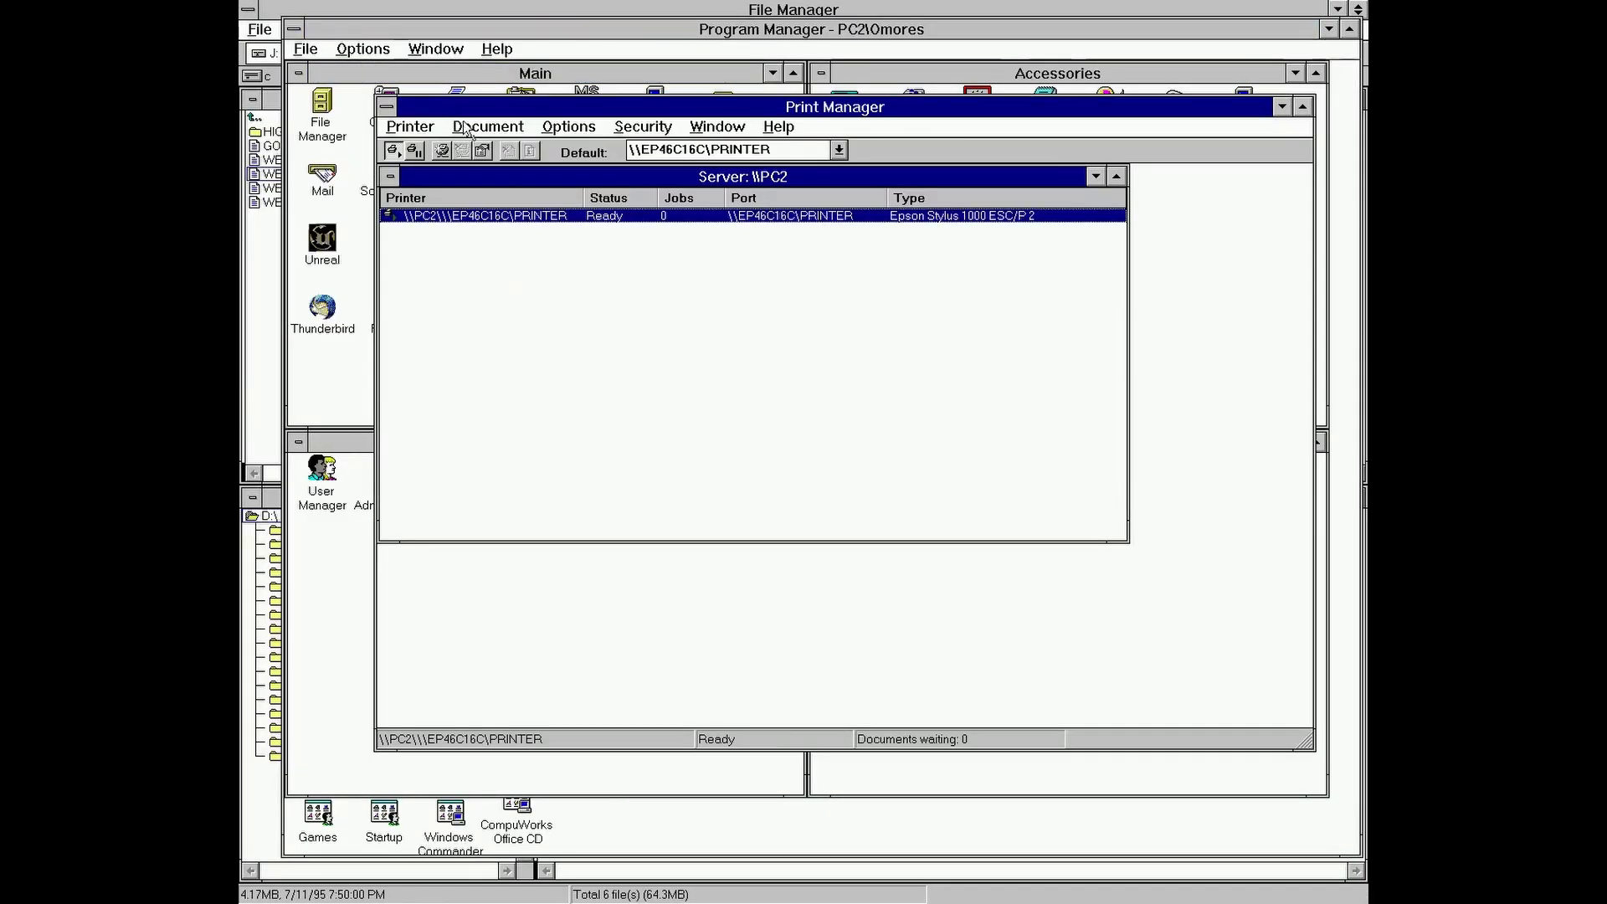
left_click(427, 128)
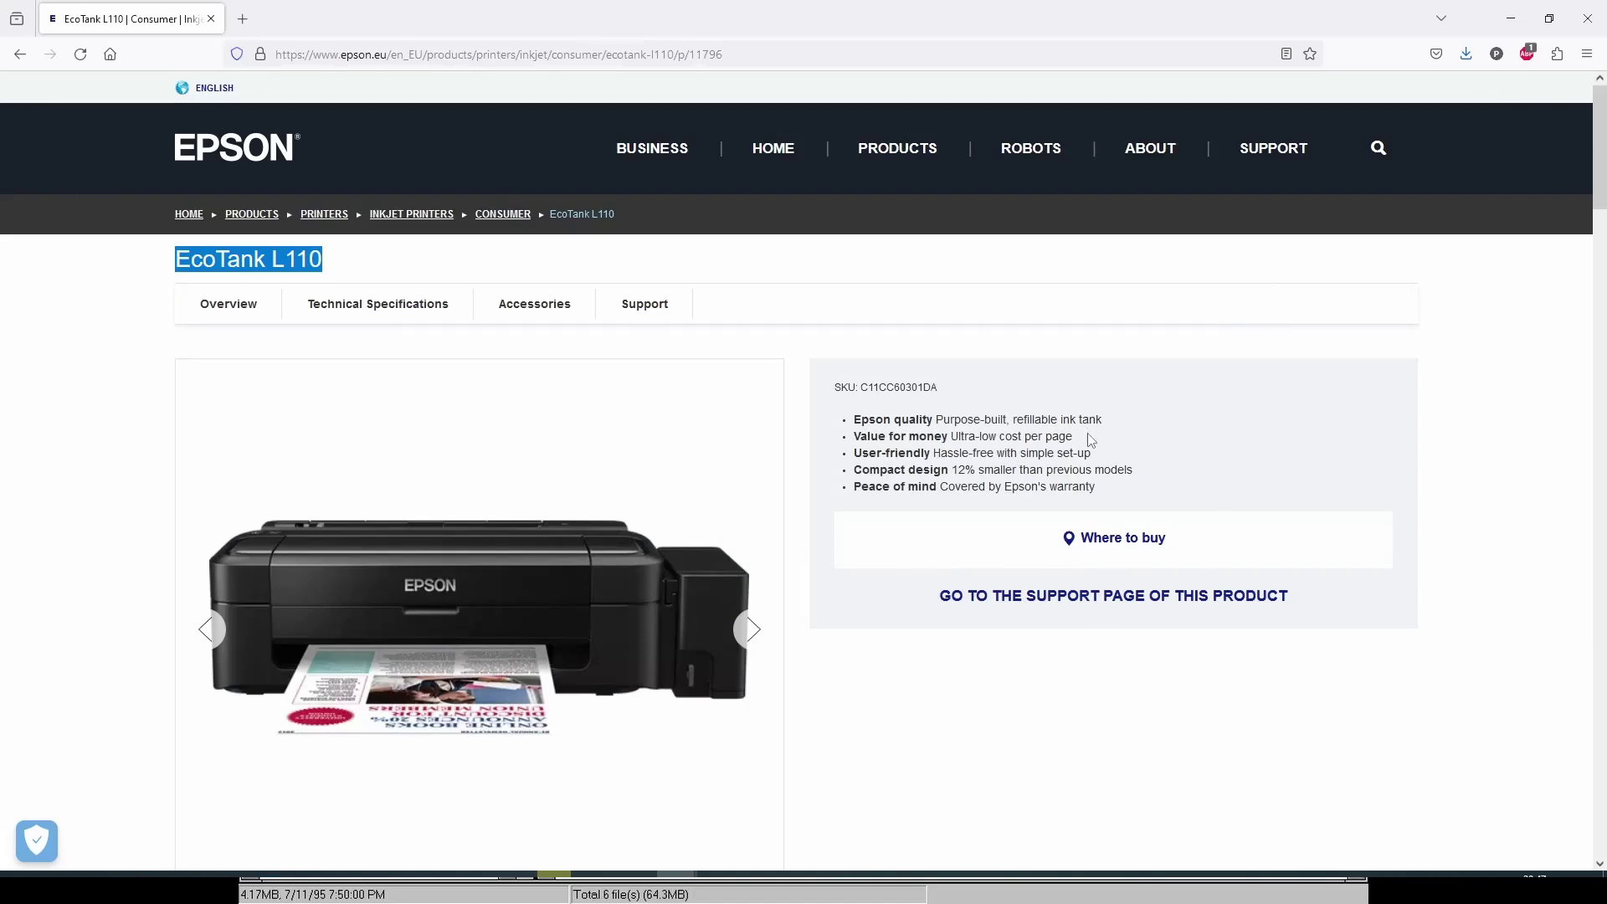
scroll(1091, 439, "down", 1)
double_click(614, 462)
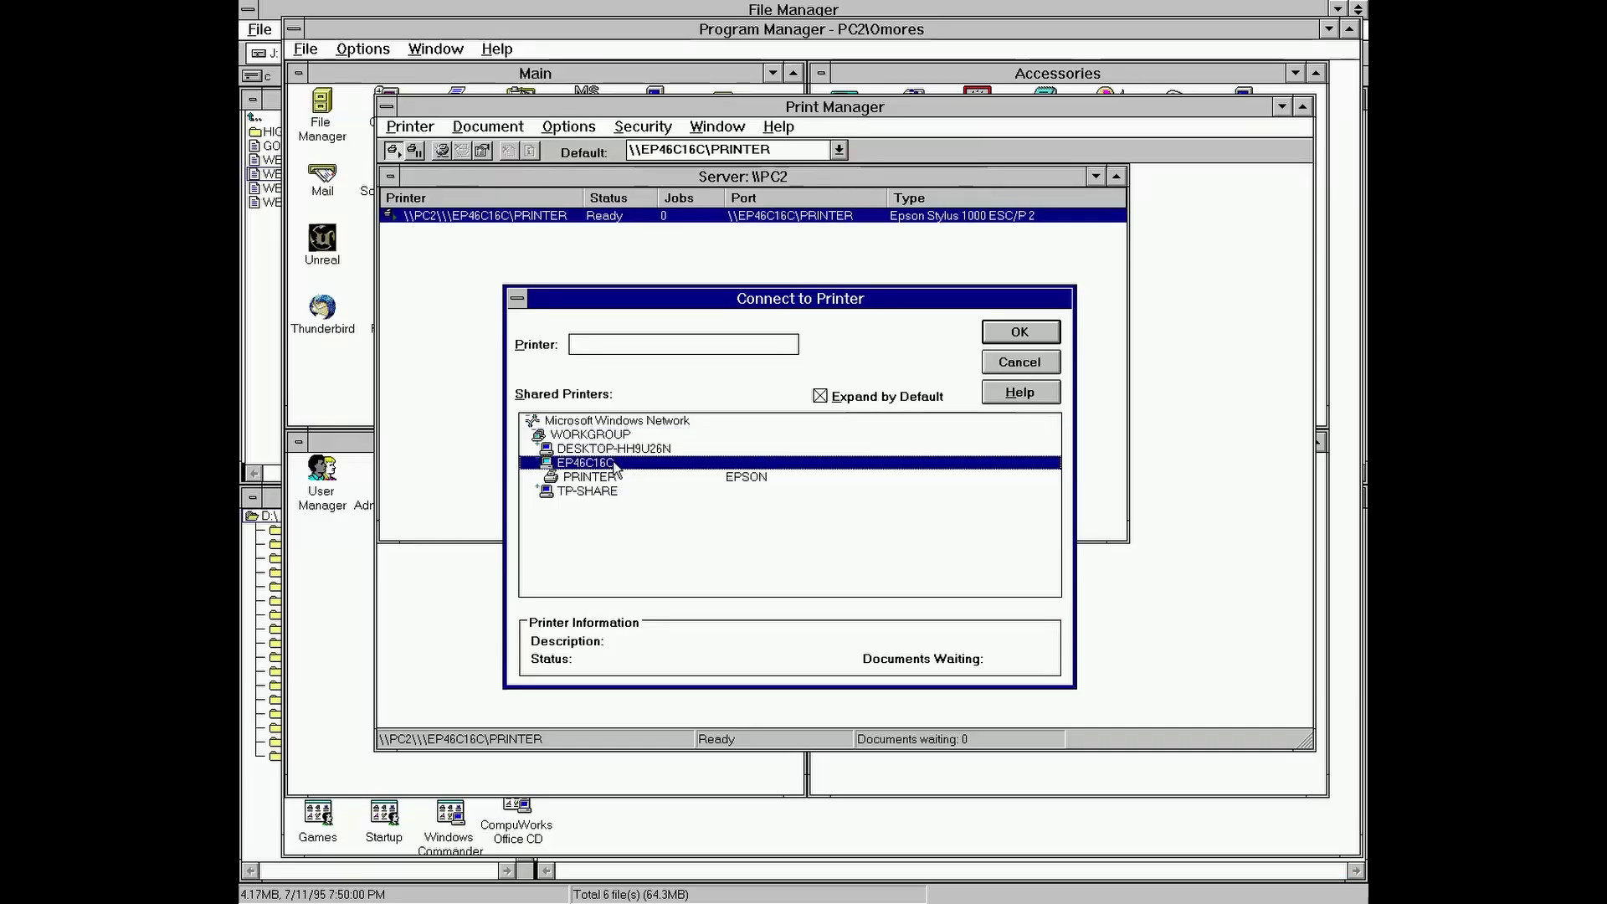
left_click(612, 479)
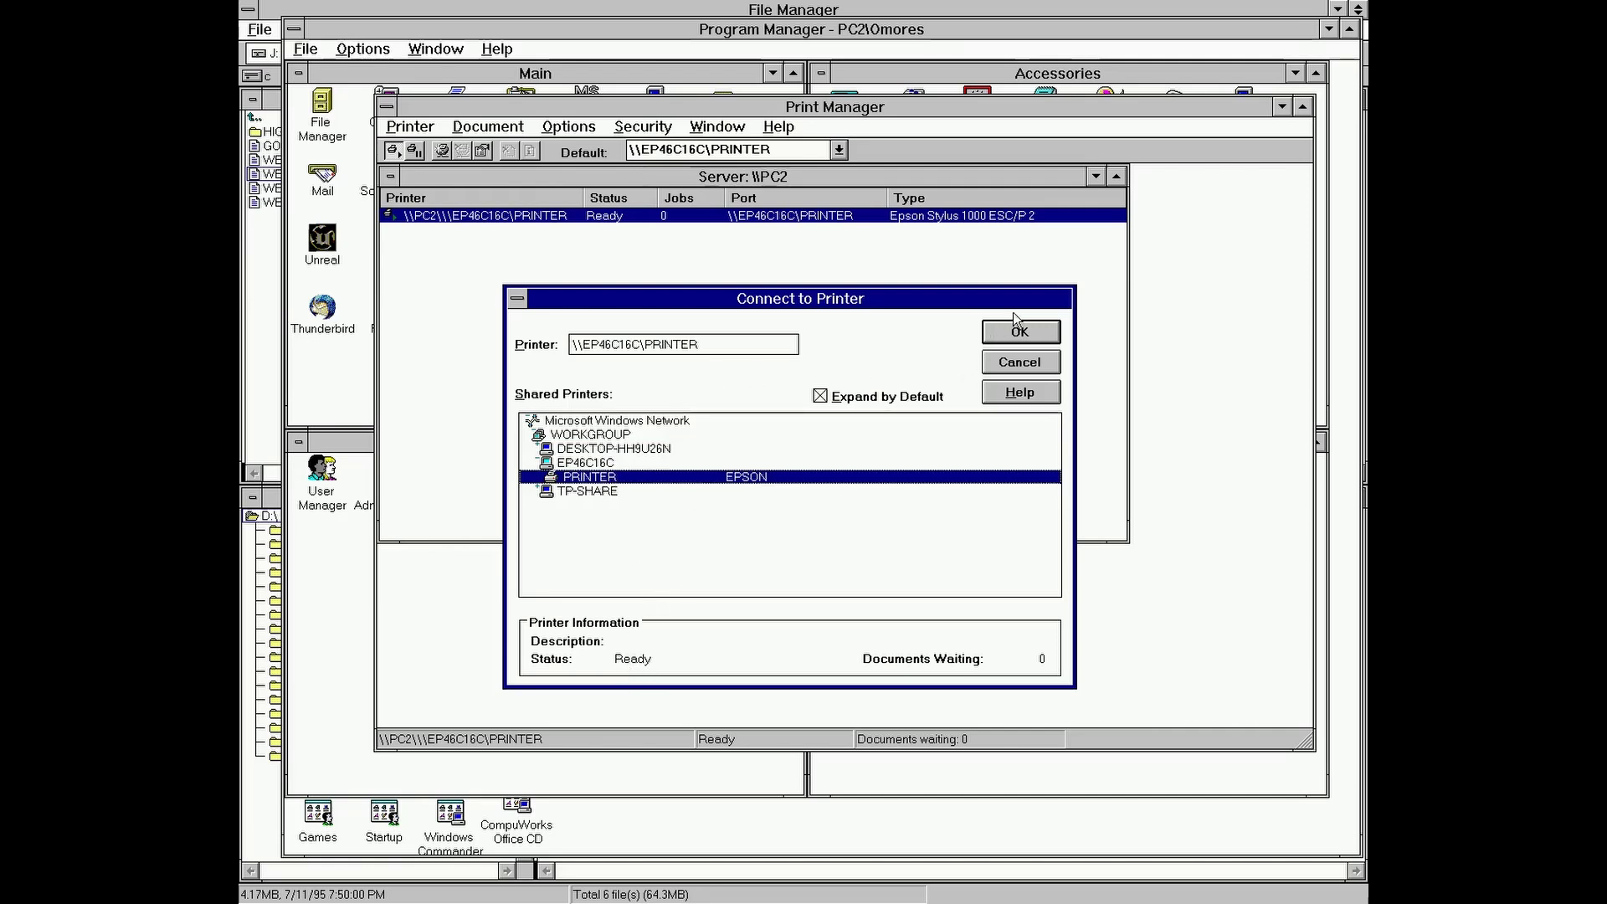
Step: Dismiss the connect dialog and browse the Epson models in the printer driver list
left_click(1035, 365)
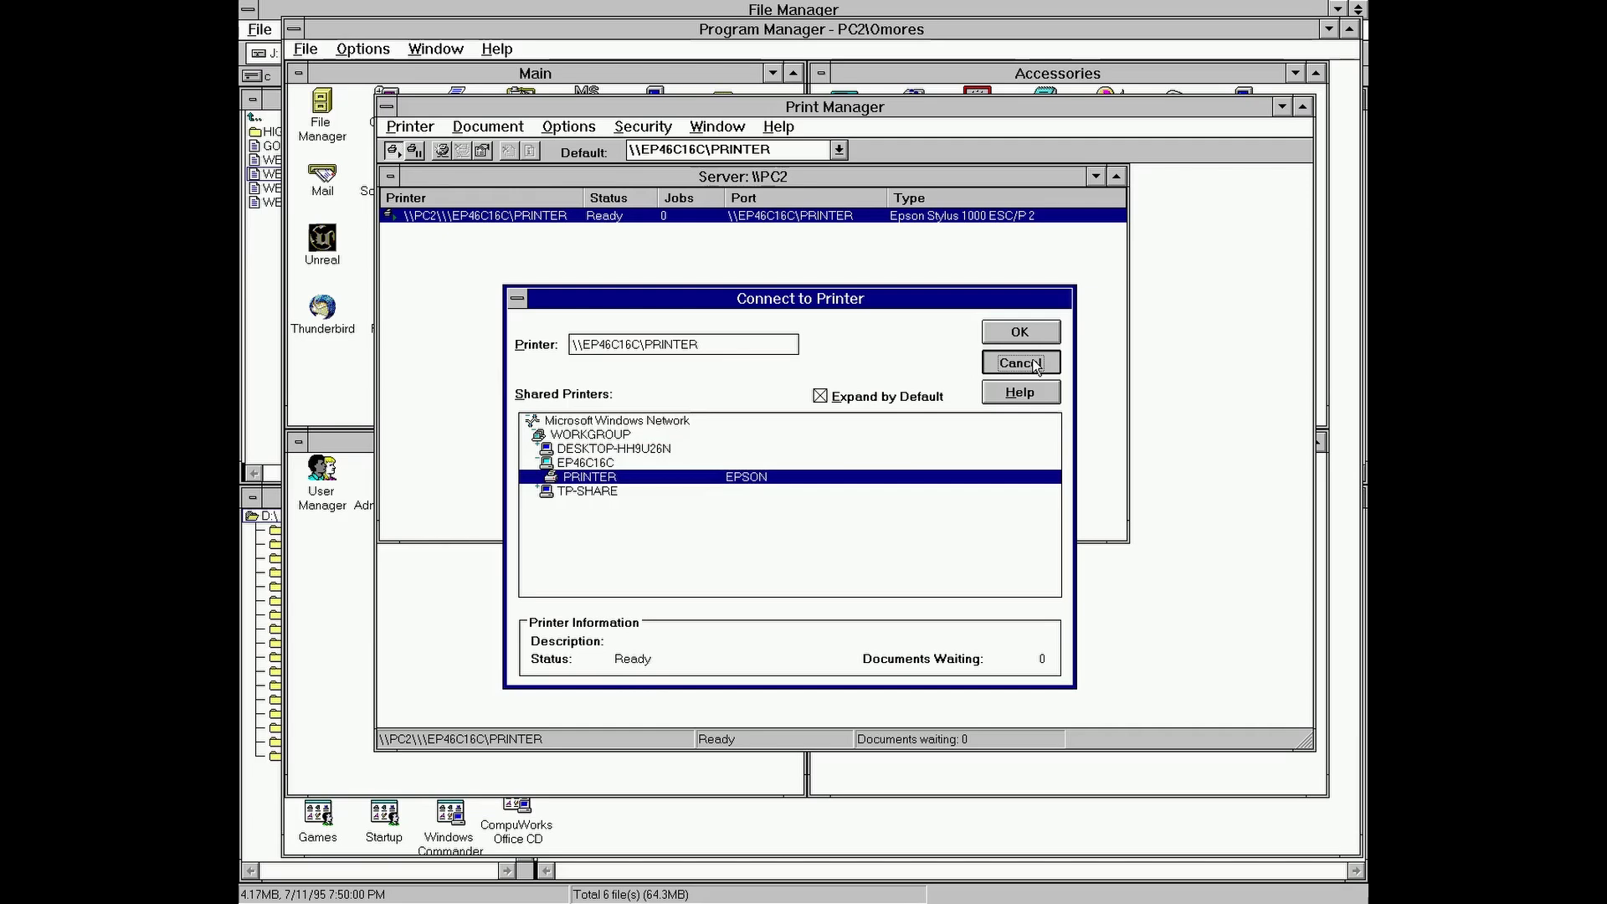
left_click(1035, 365)
left_click(412, 127)
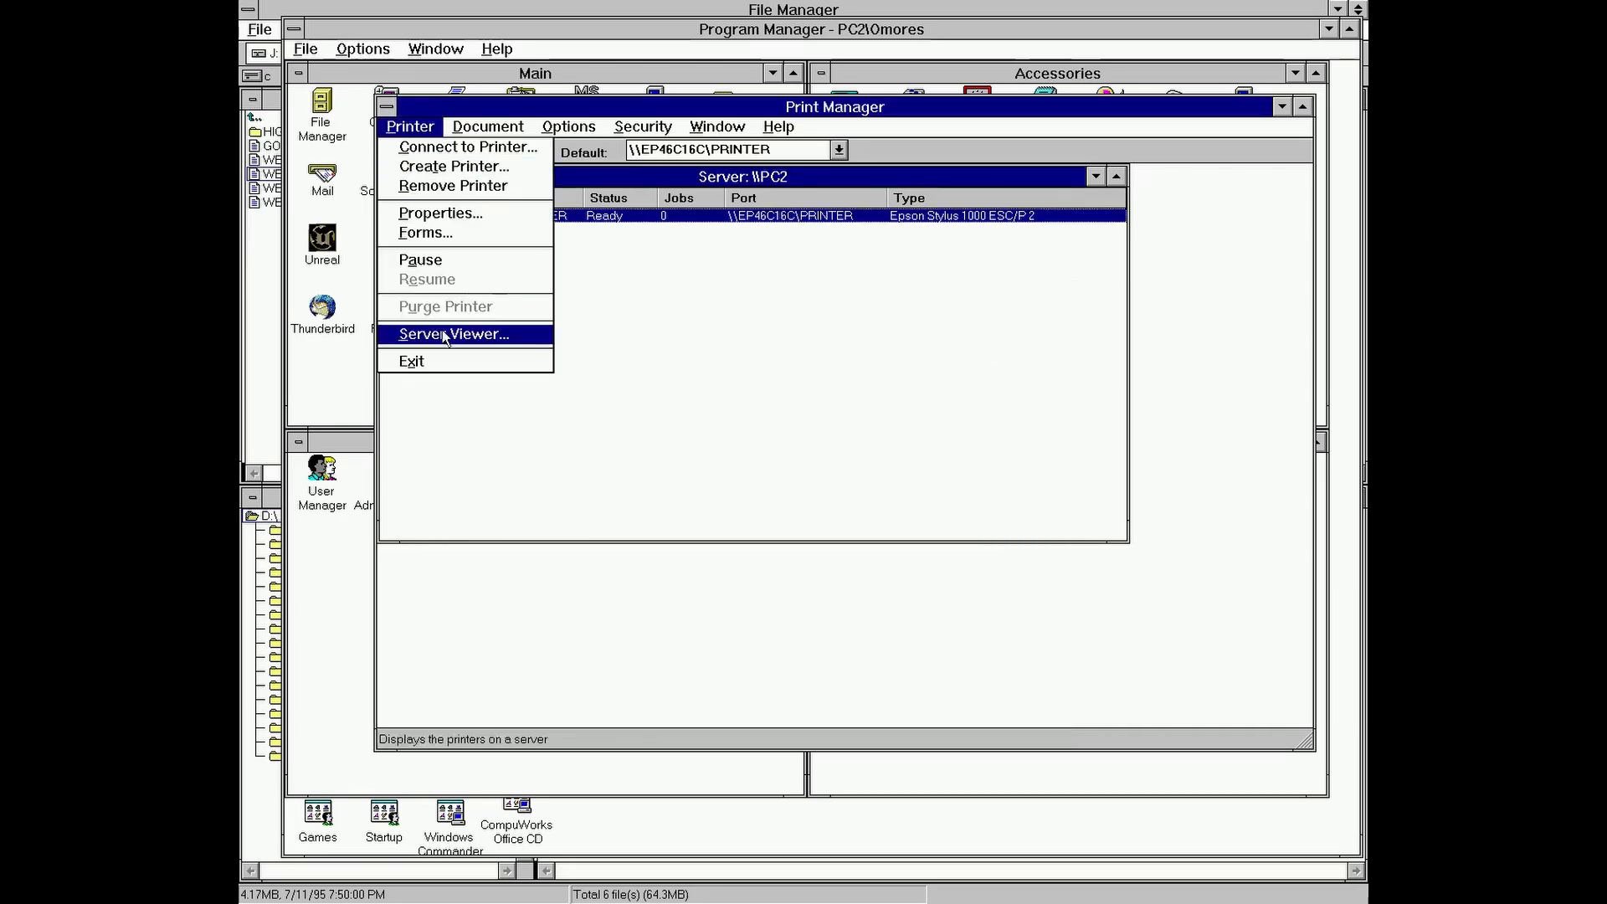
left_click(442, 364)
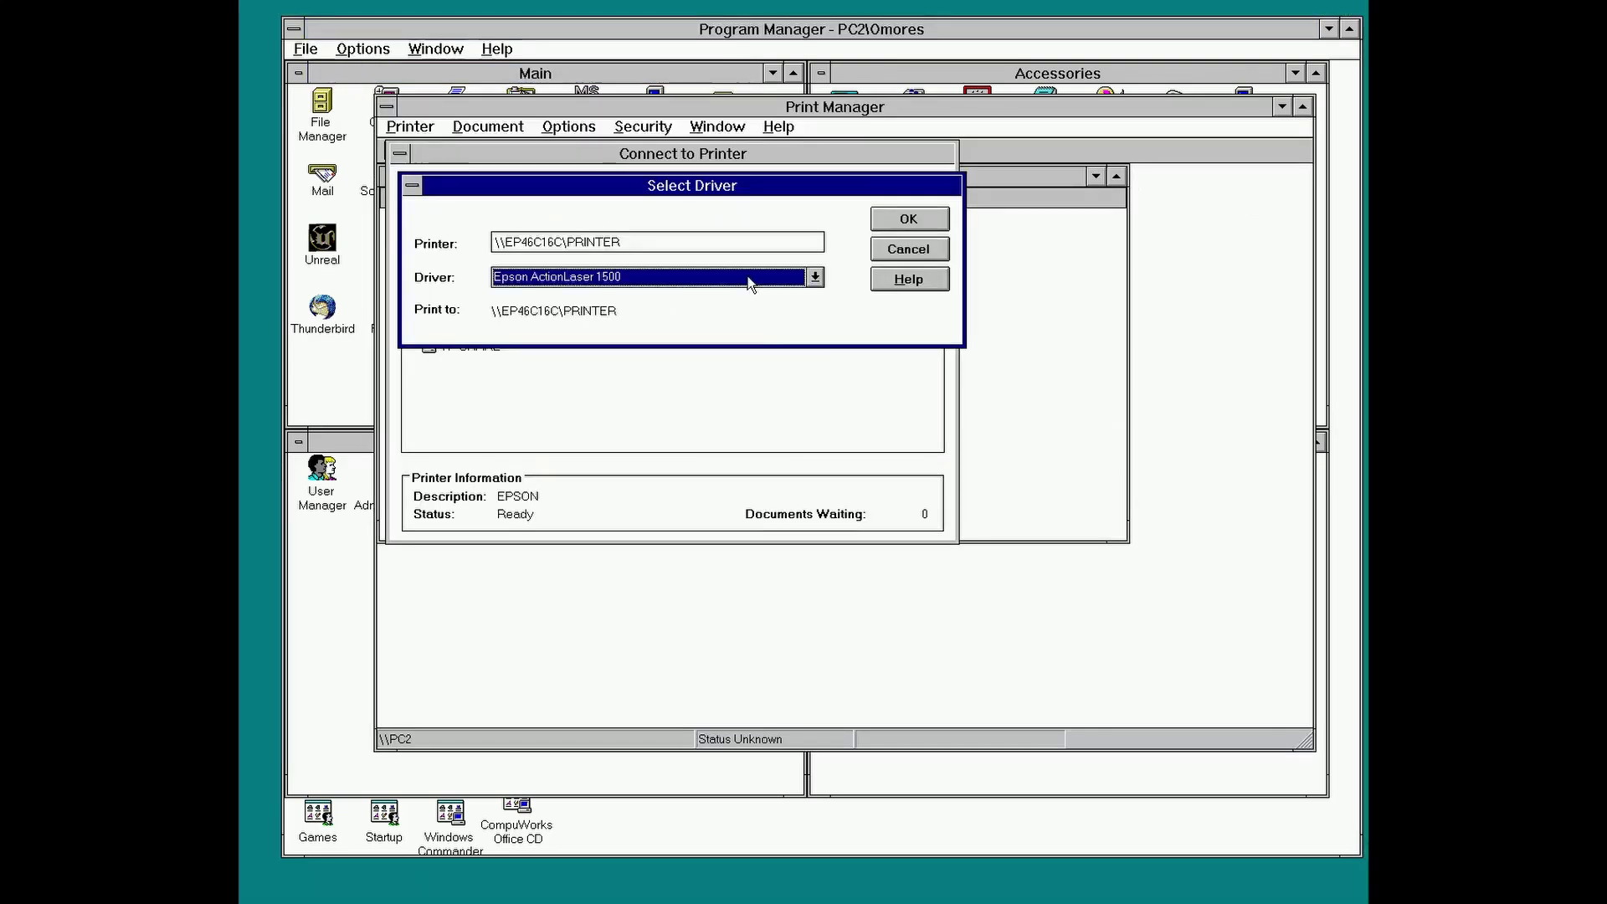
left_click(745, 279)
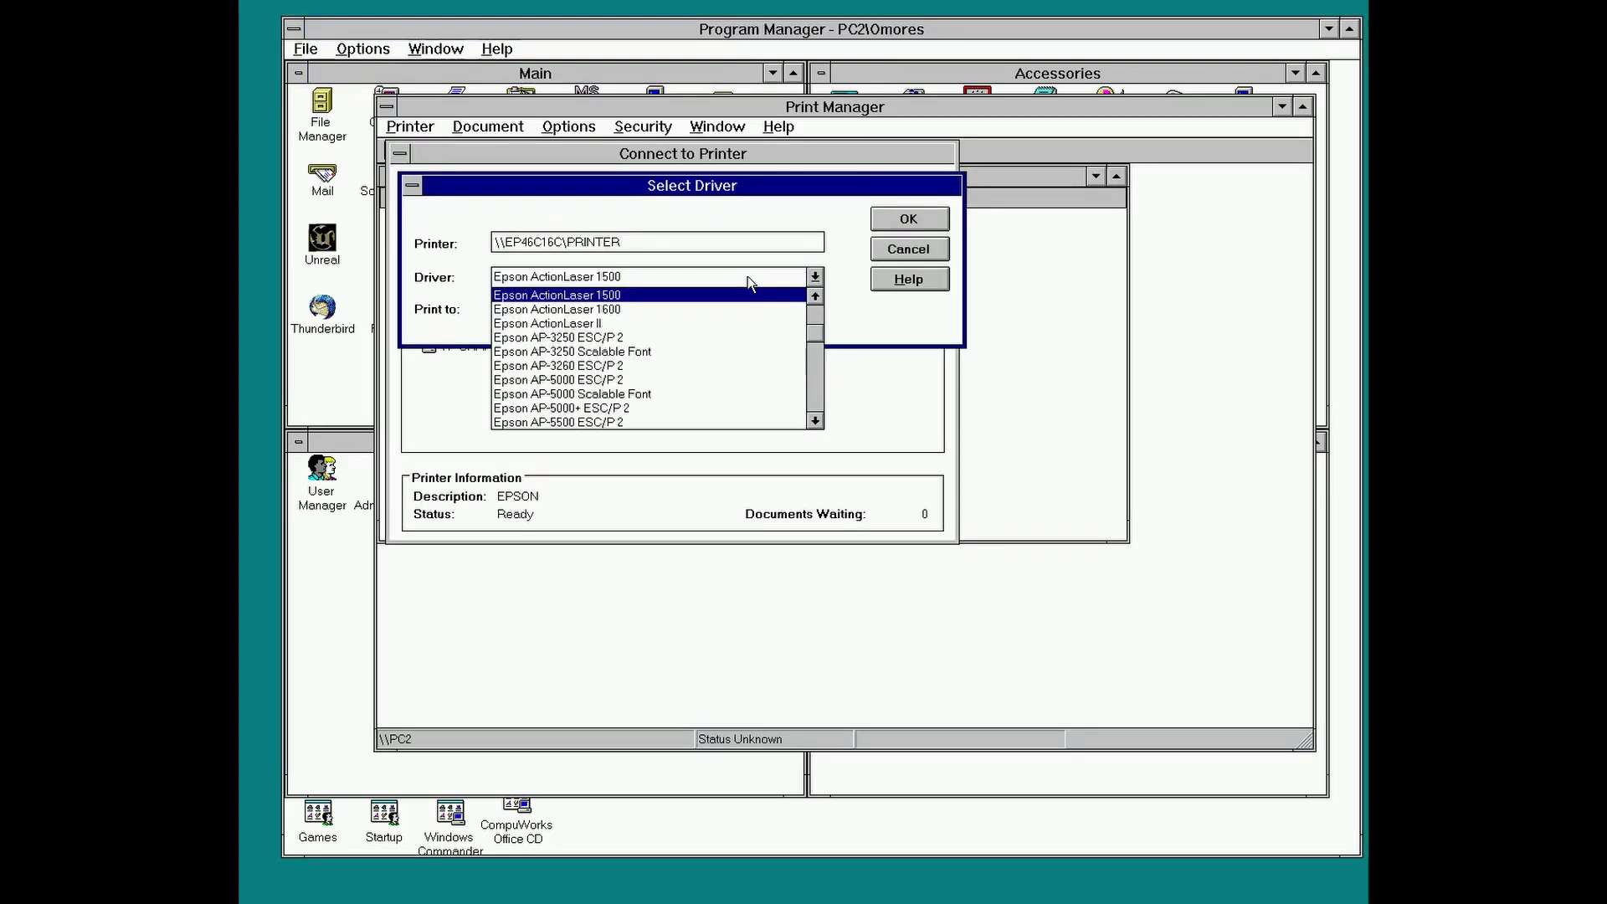
left_click(815, 420)
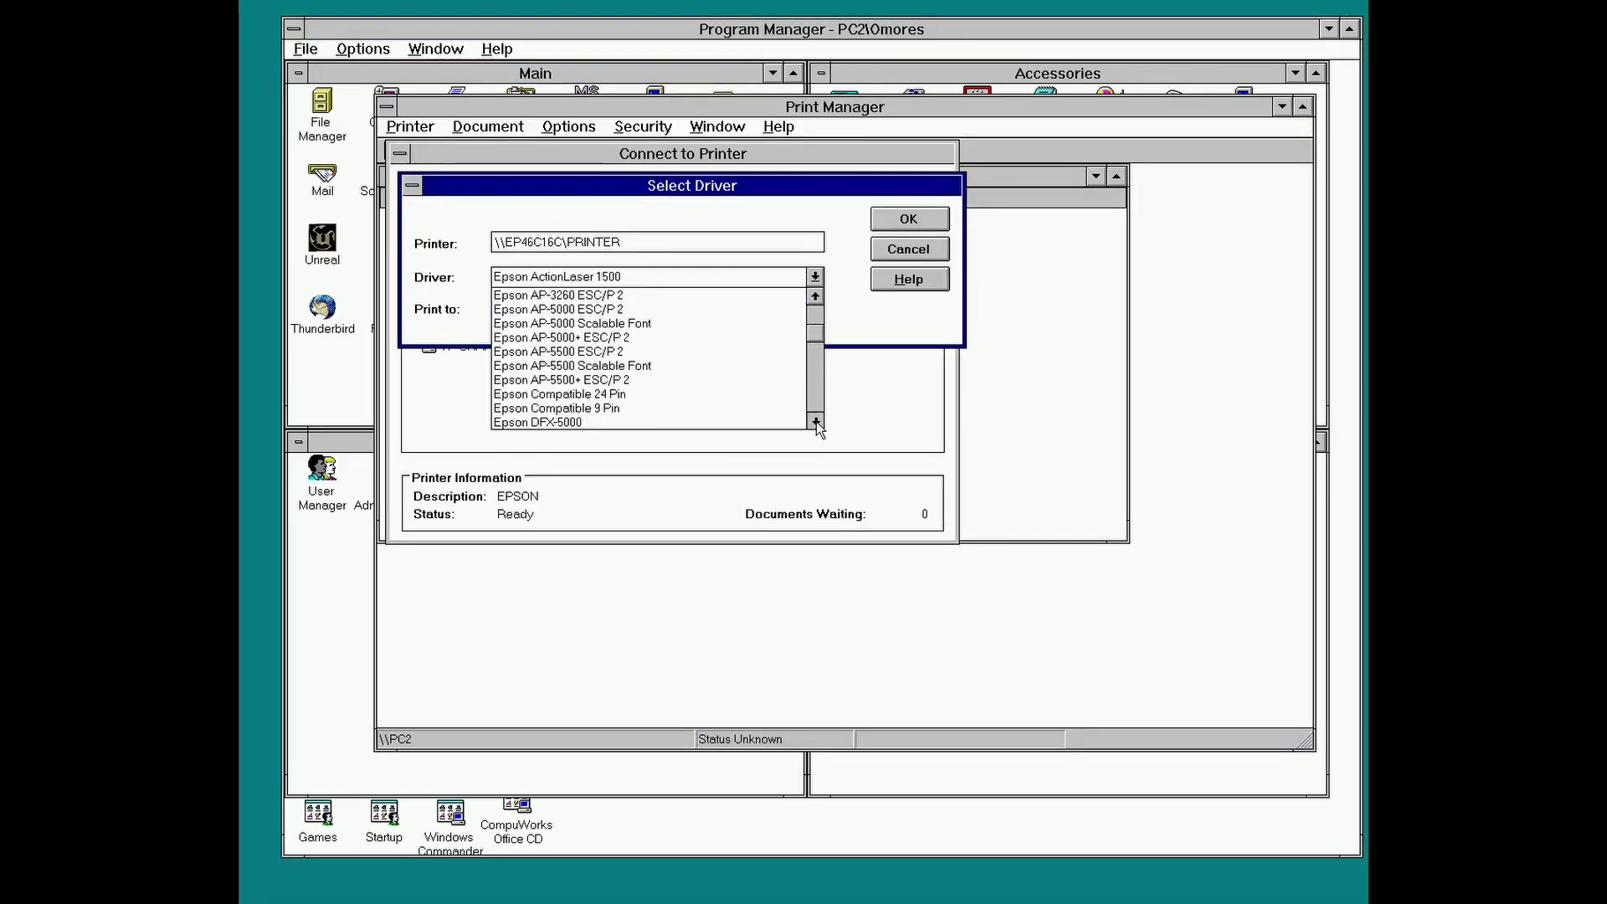
left_click_drag(815, 421, 815, 421)
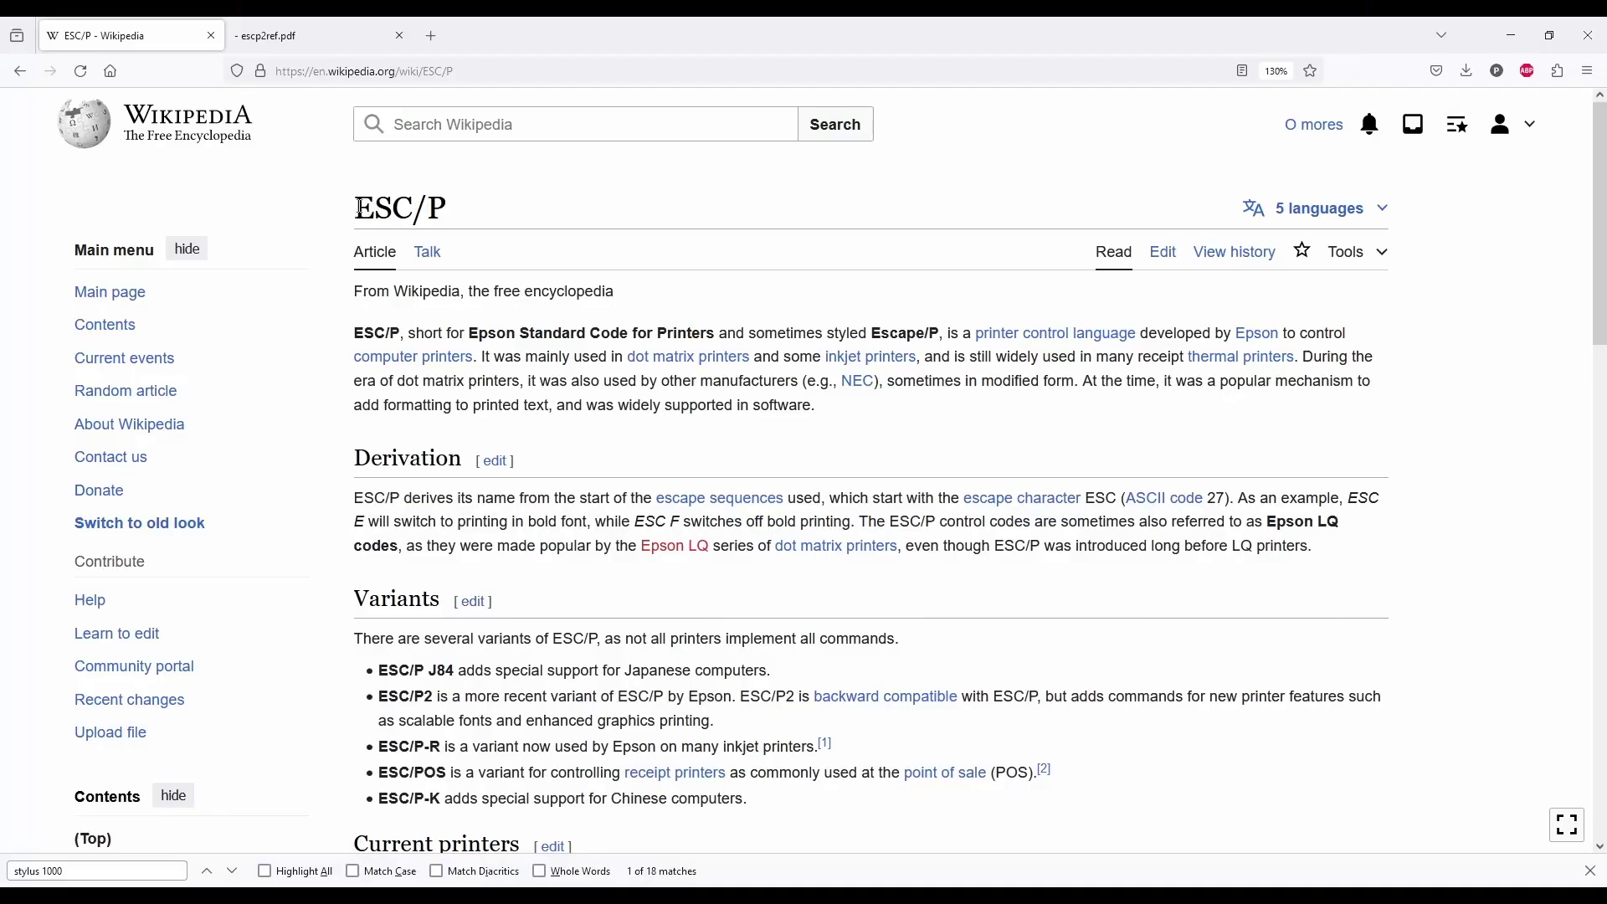
Step: Switch from the ESC/P Wikipedia article to escp2ref.pdf and search it for 'stylus 1000'
left_click_drag(355, 207, 450, 206)
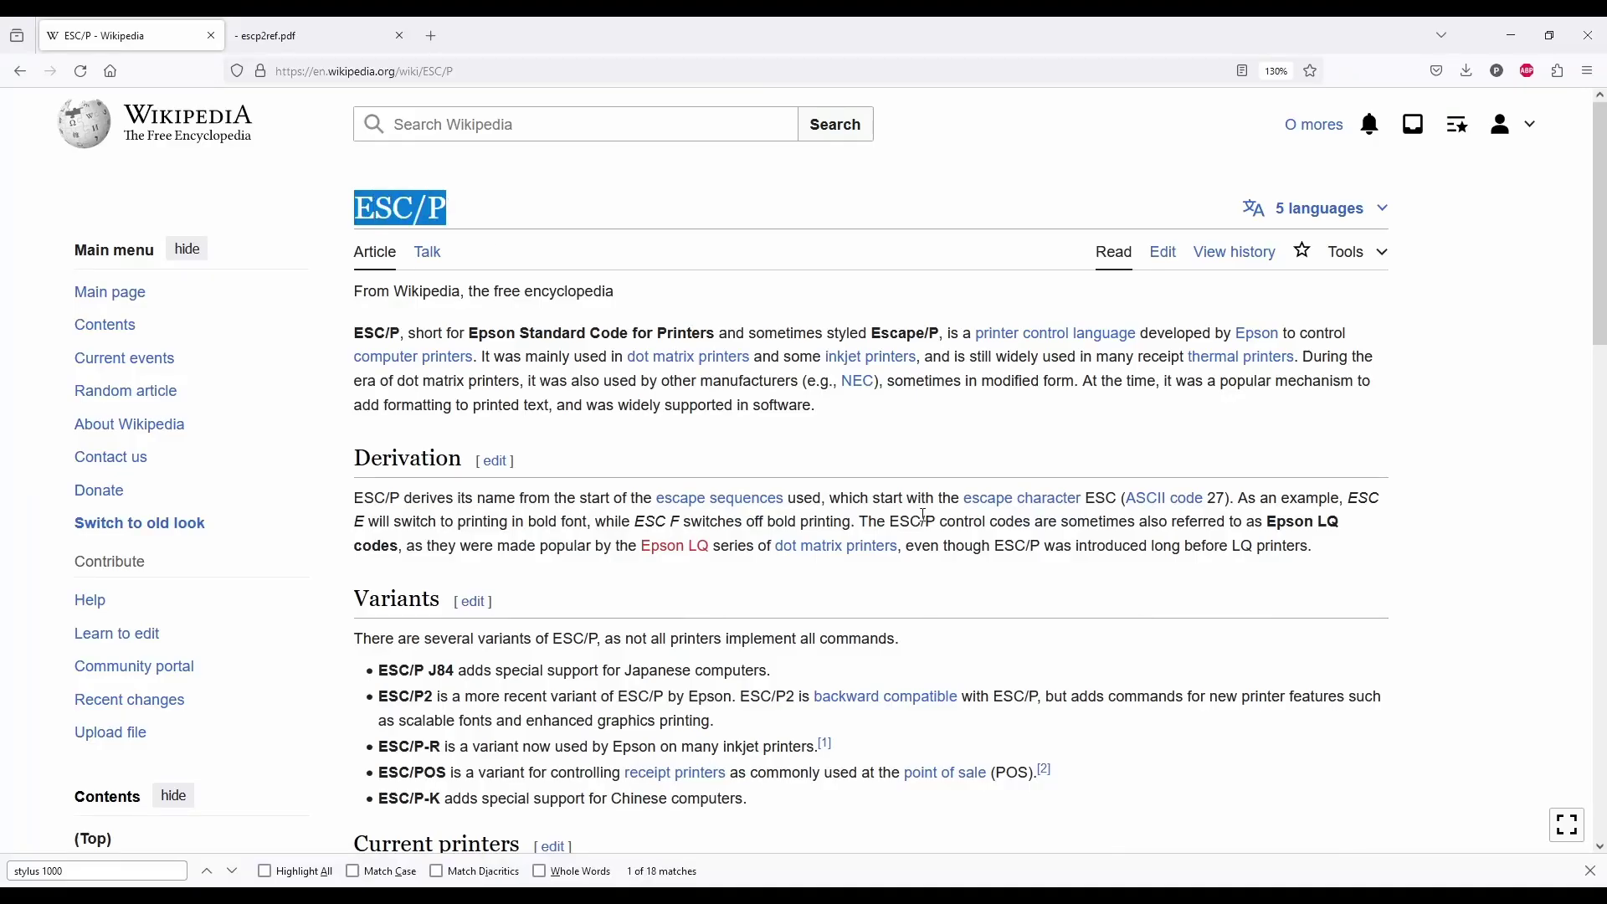
left_click(308, 38)
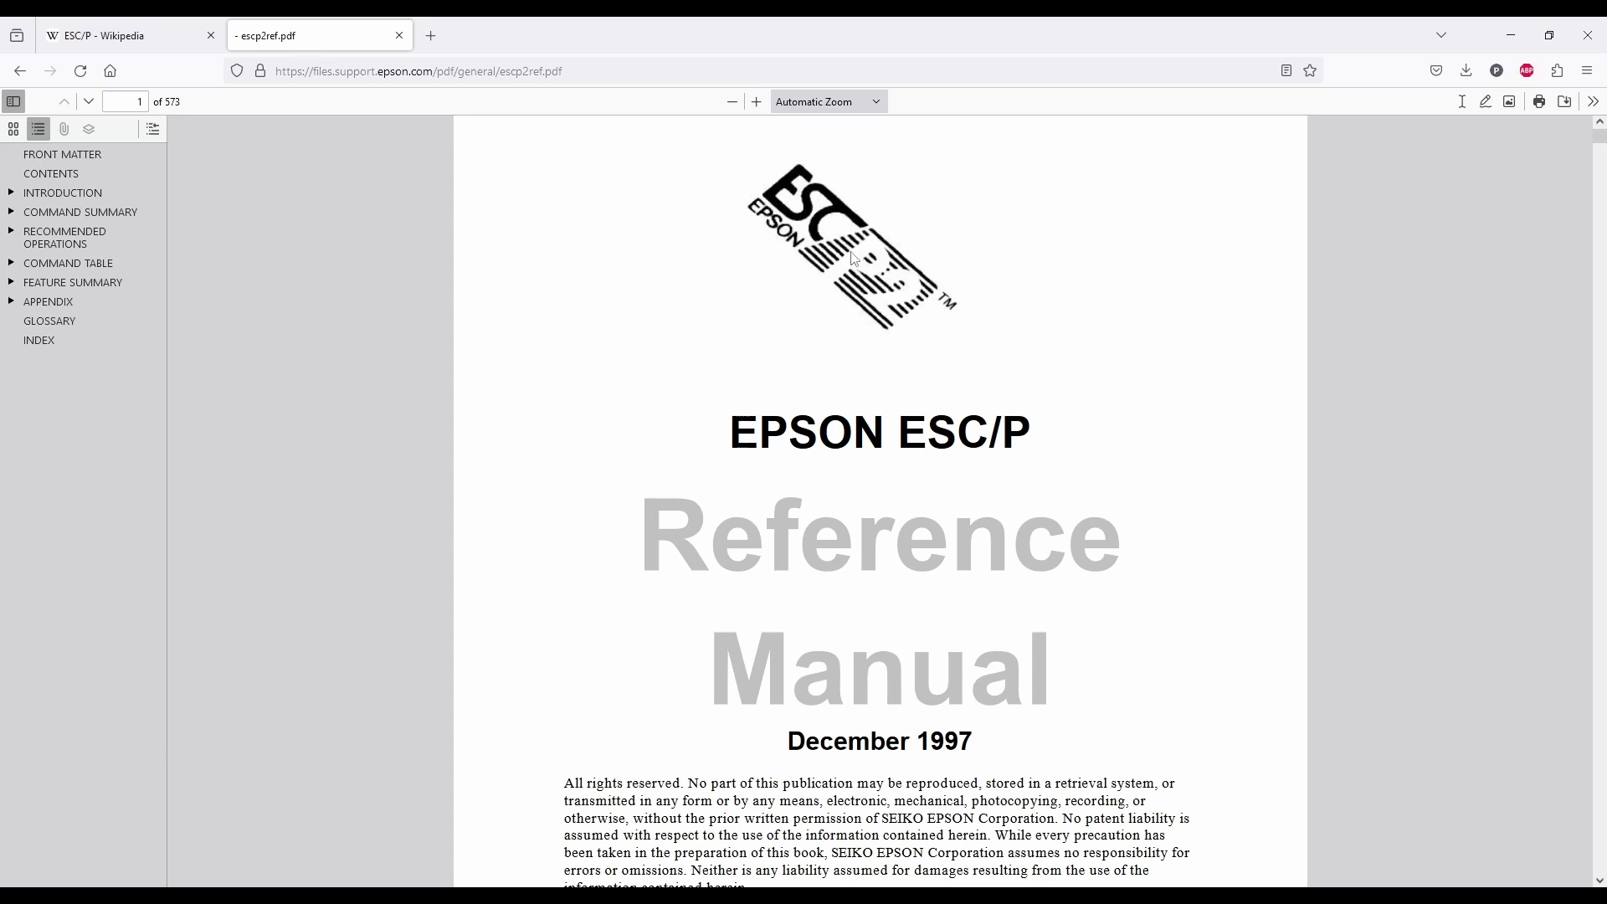
key("ctrl+f")
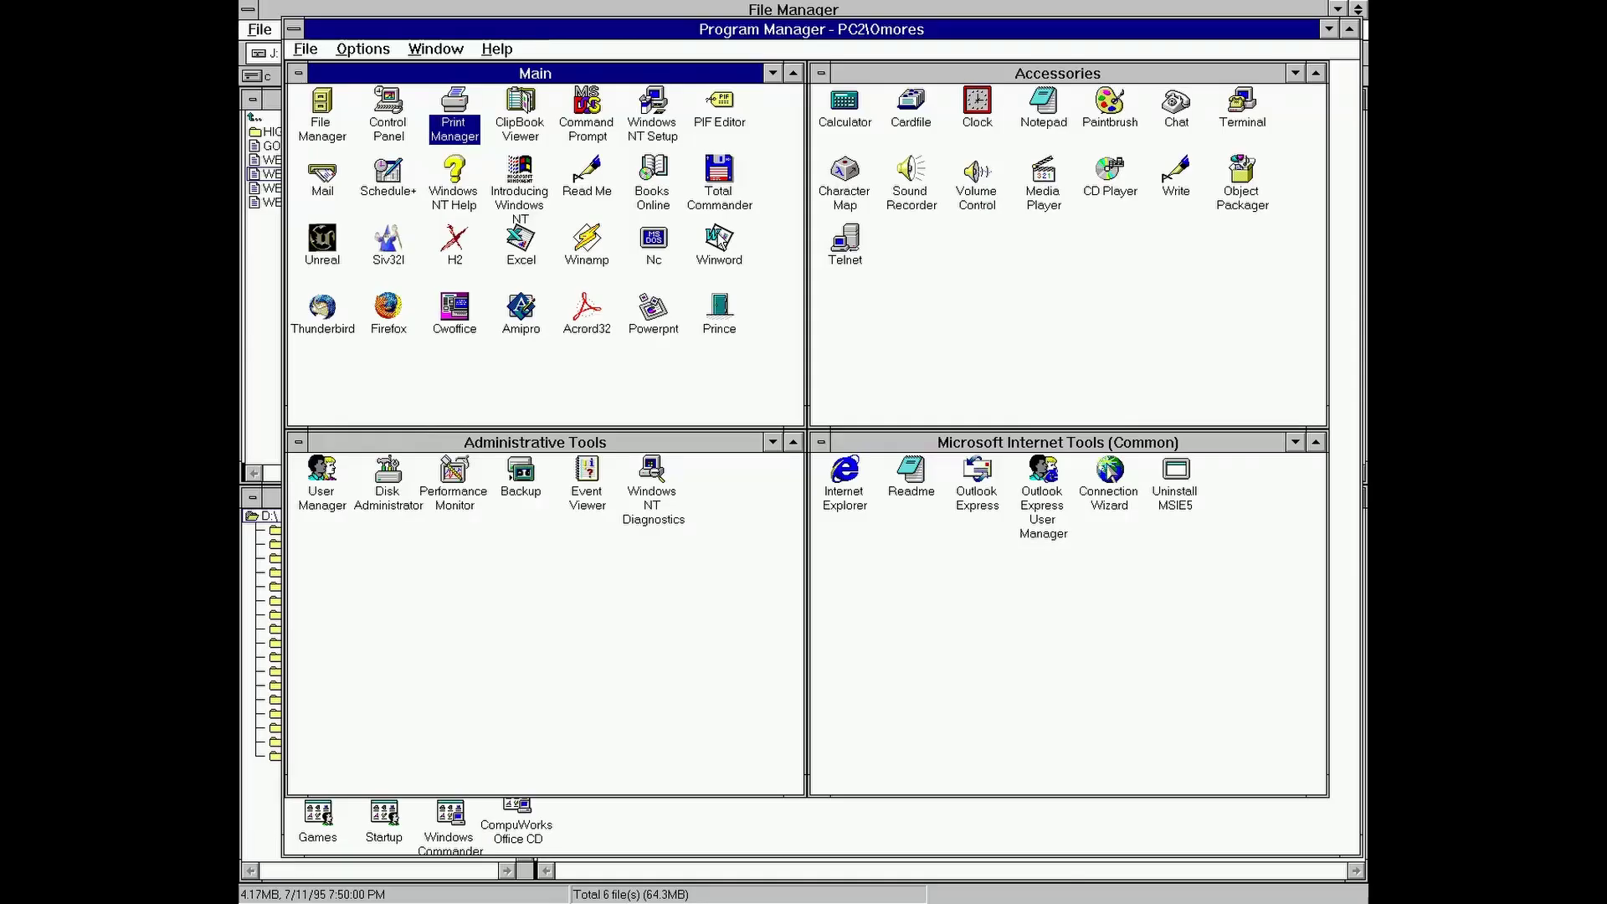
Step: Insert an orange 3-D WordArt reading 'NT 3.51 ROCKS!' into Document1
left_click(717, 243)
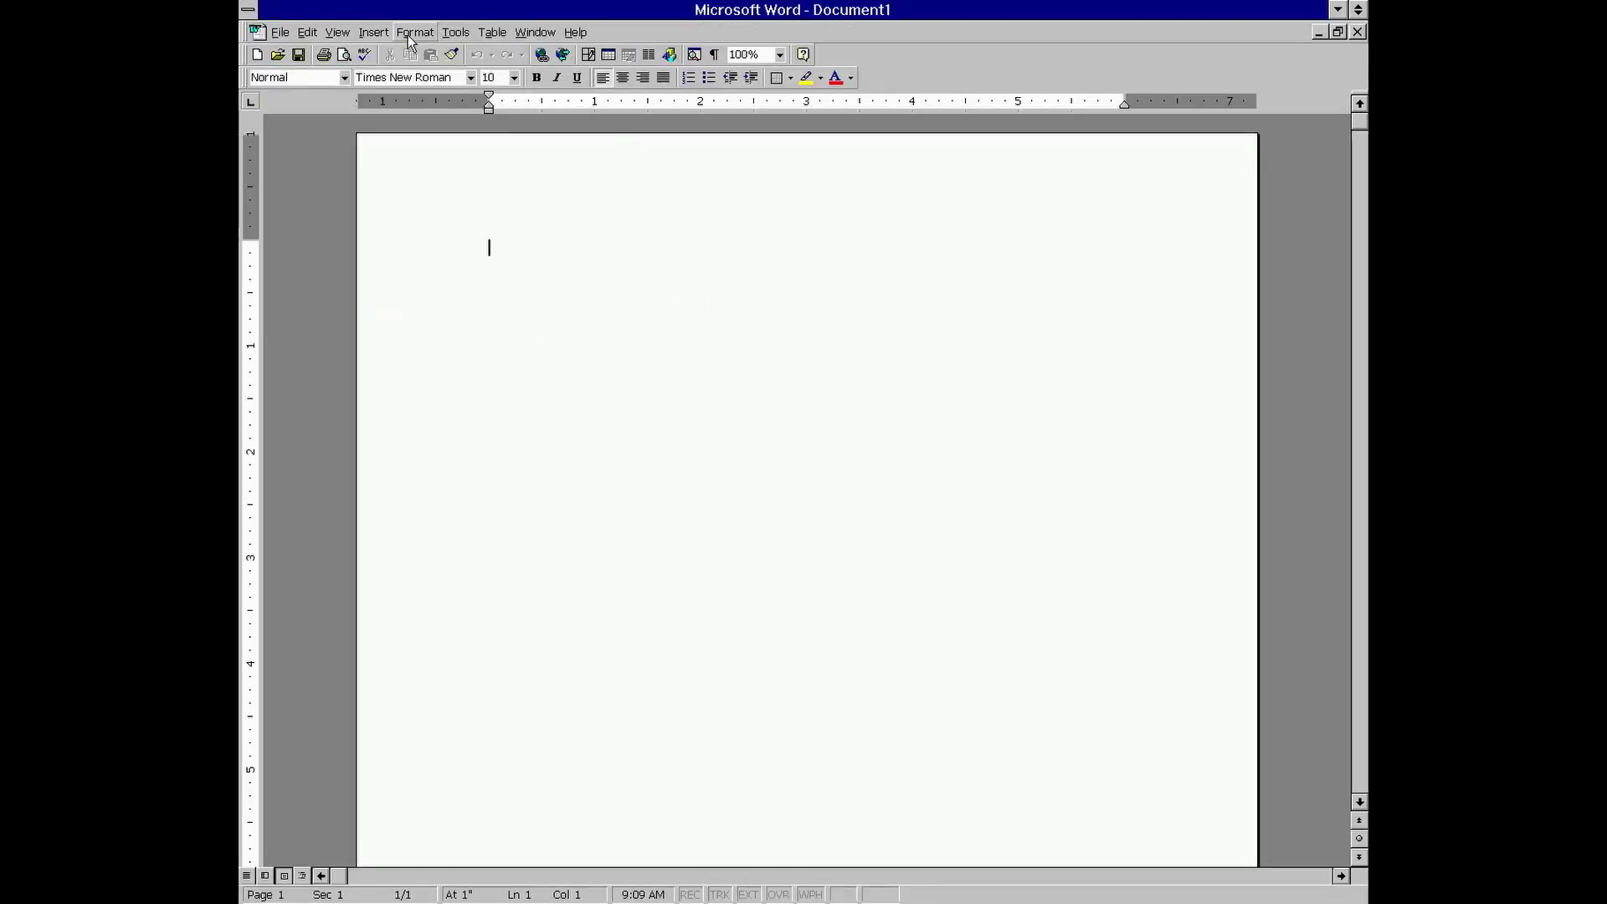
left_click(374, 33)
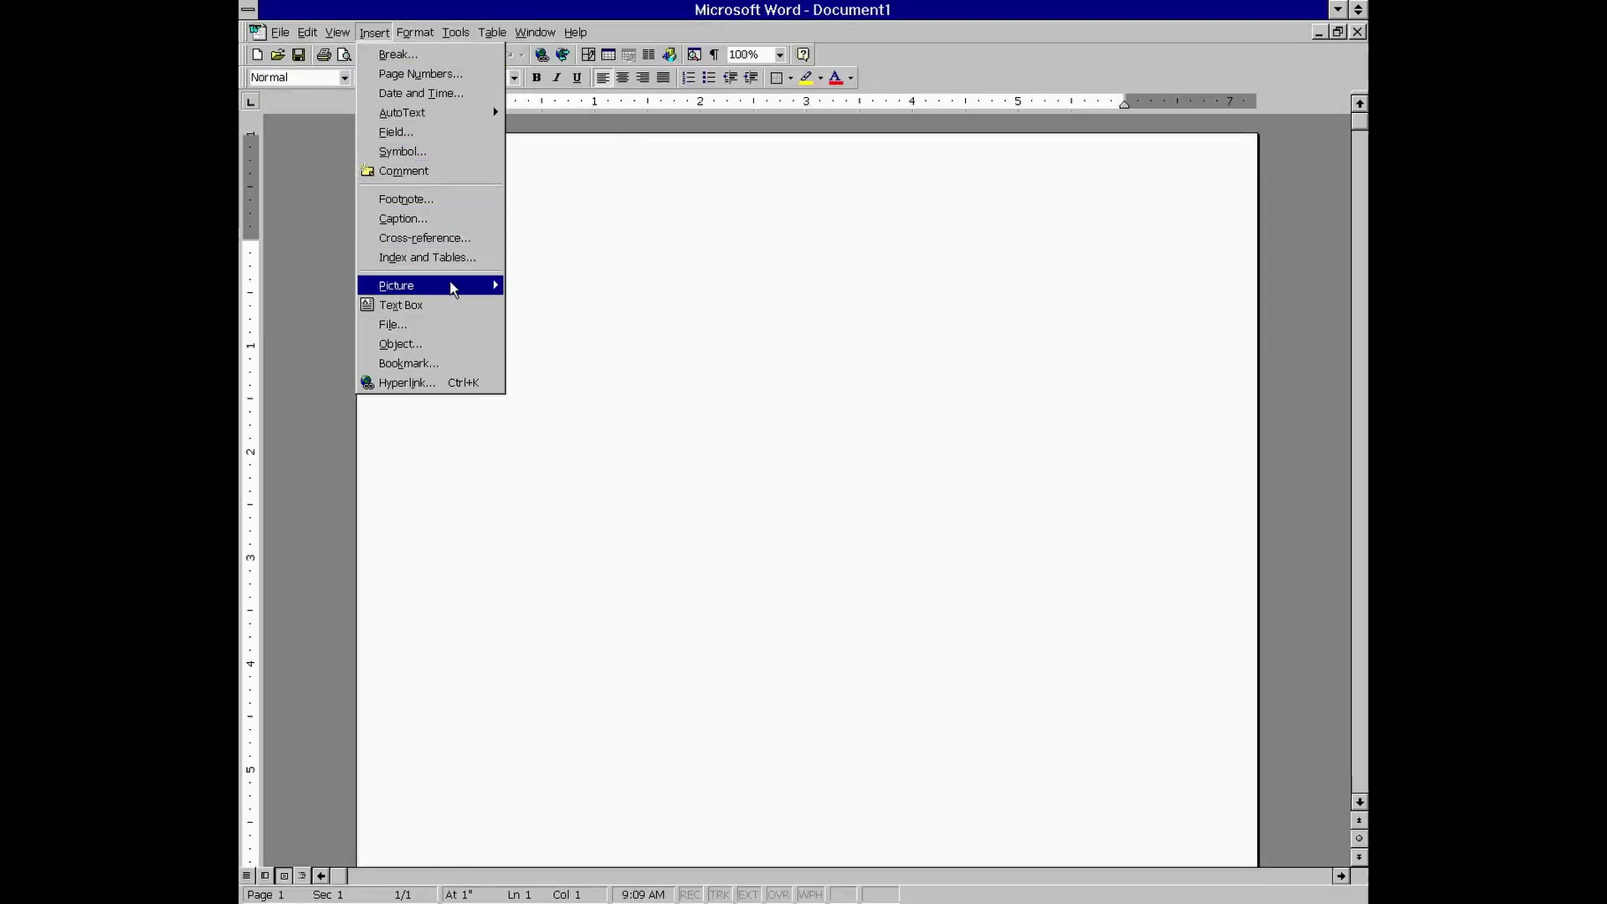
mouse_move(496, 286)
left_click(589, 332)
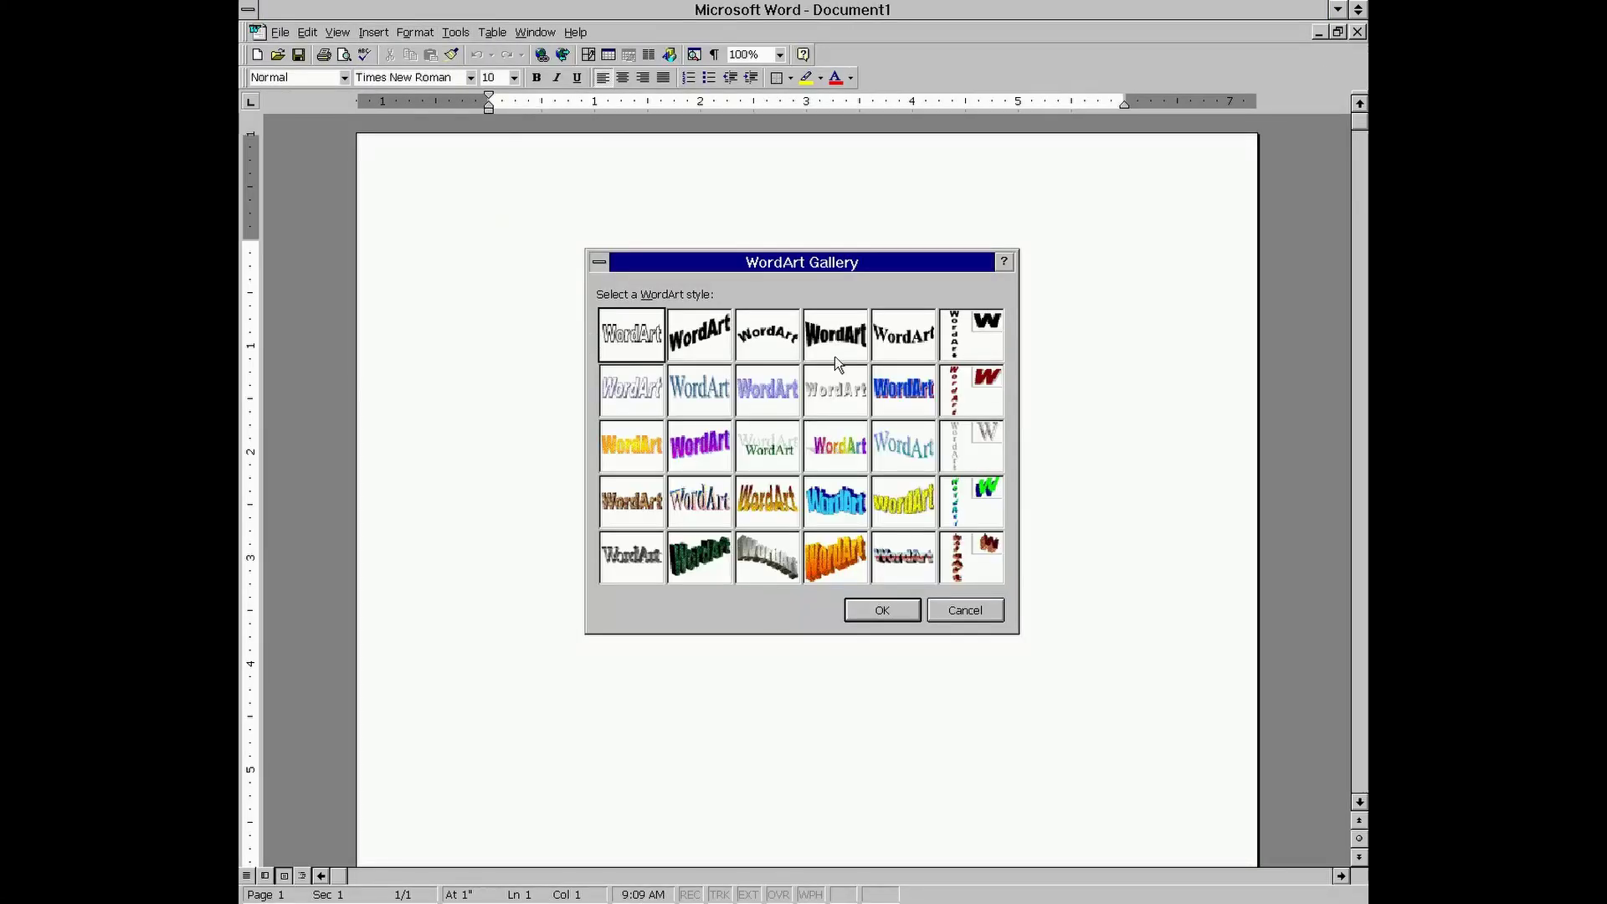
left_click(835, 553)
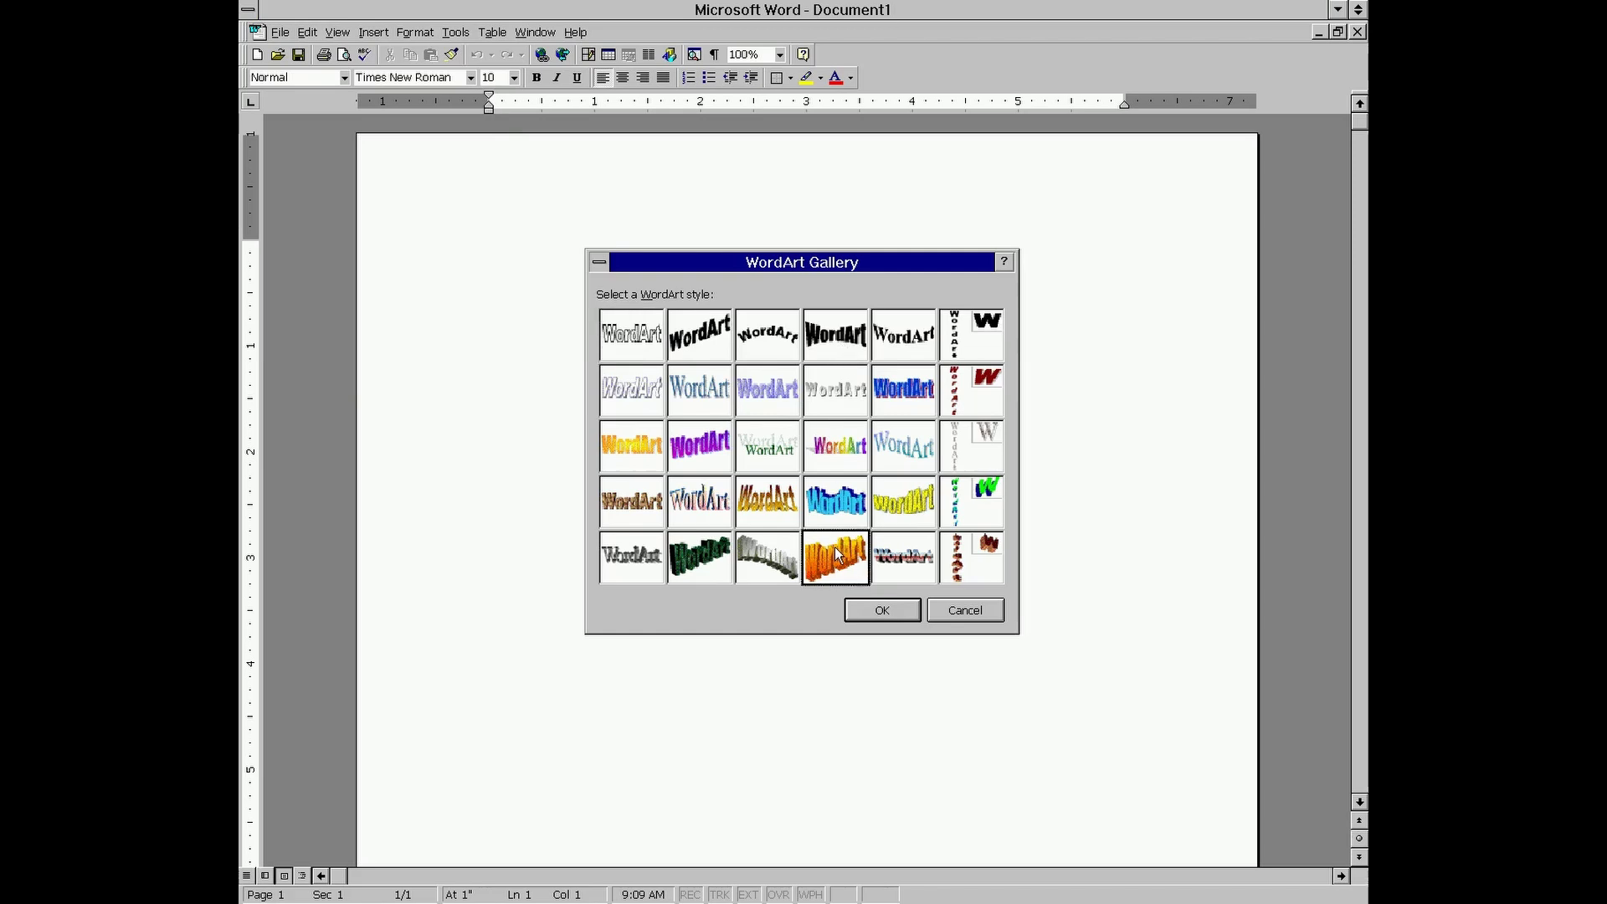
double_click(835, 553)
type("NT")
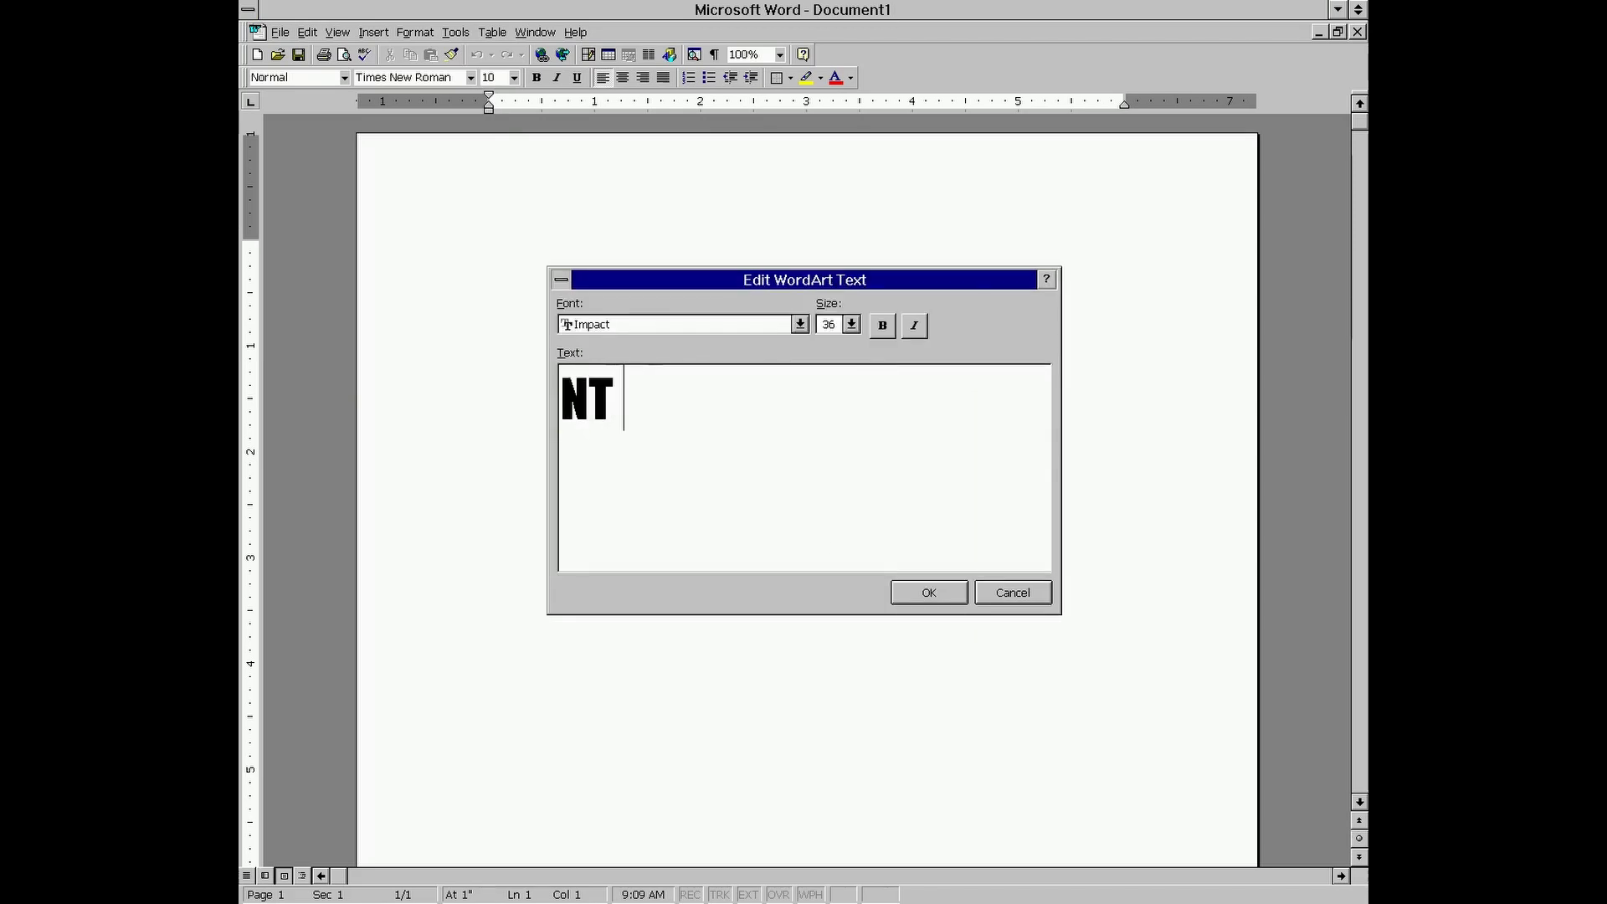
type(" 3.51 ROCKS!")
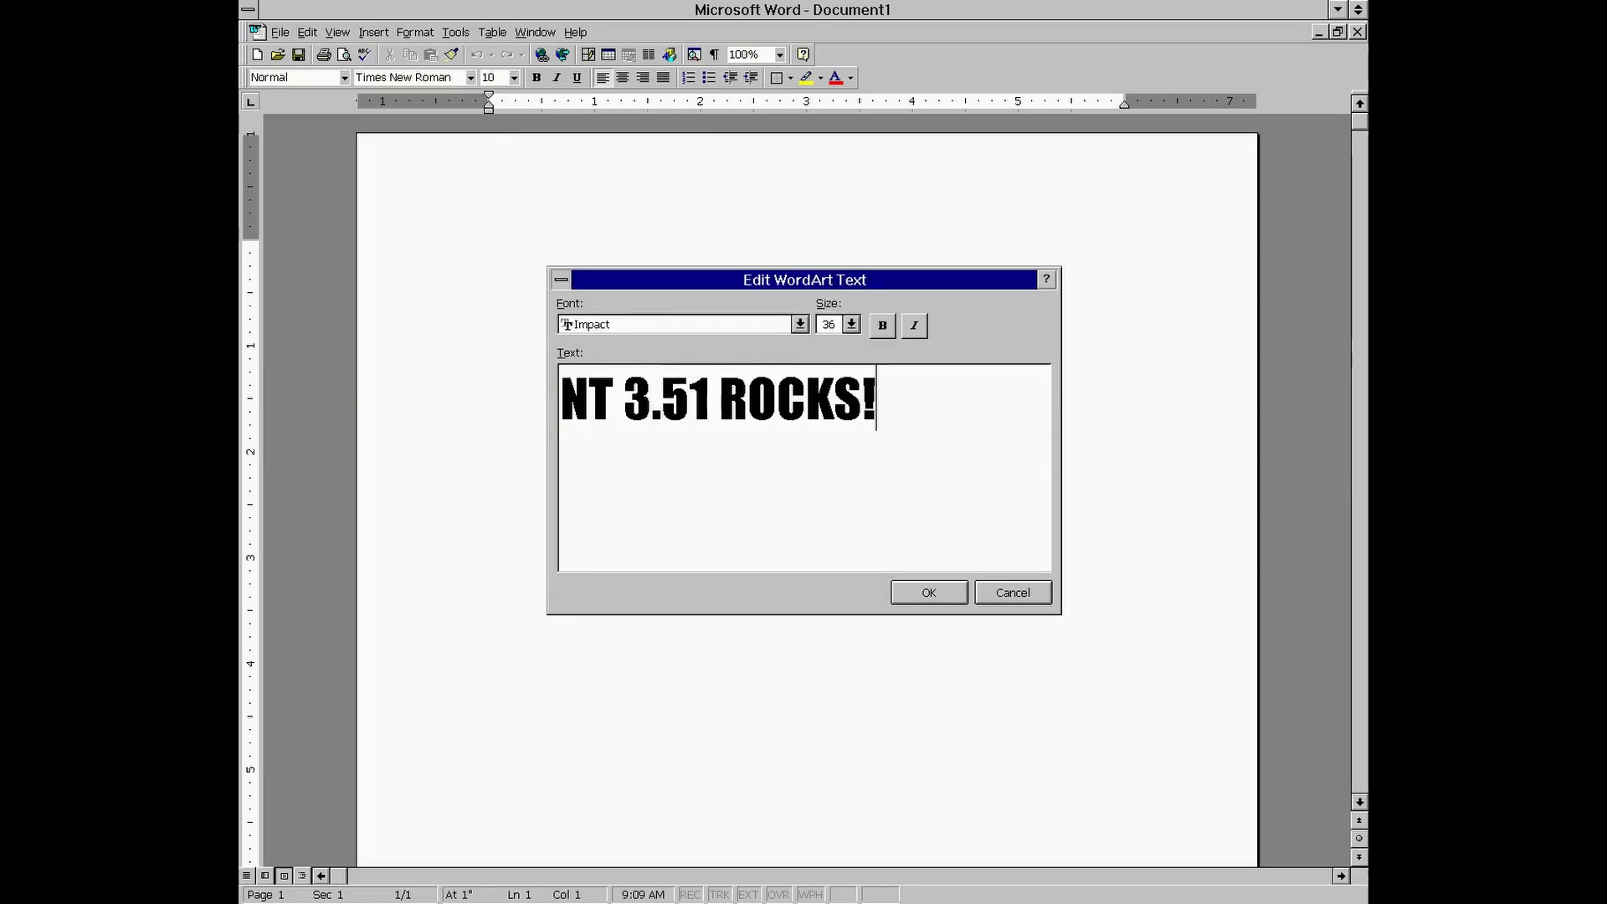
left_click(907, 586)
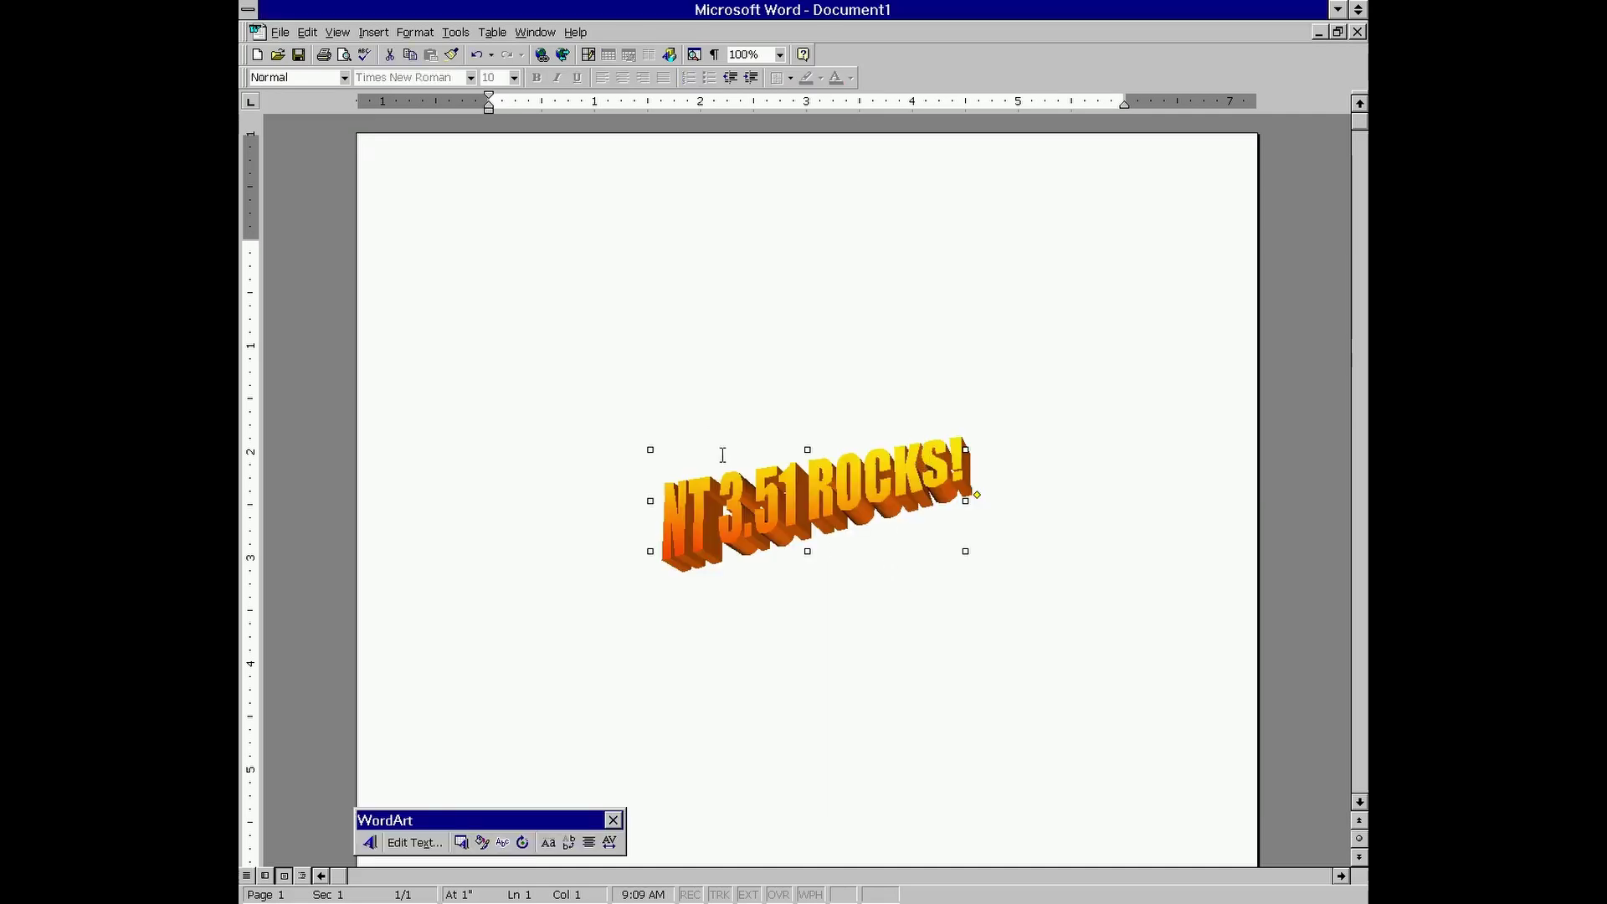
Step: Move the WordArt toward the page top and enlarge it, then deselect it
left_click_drag(724, 460, 653, 272)
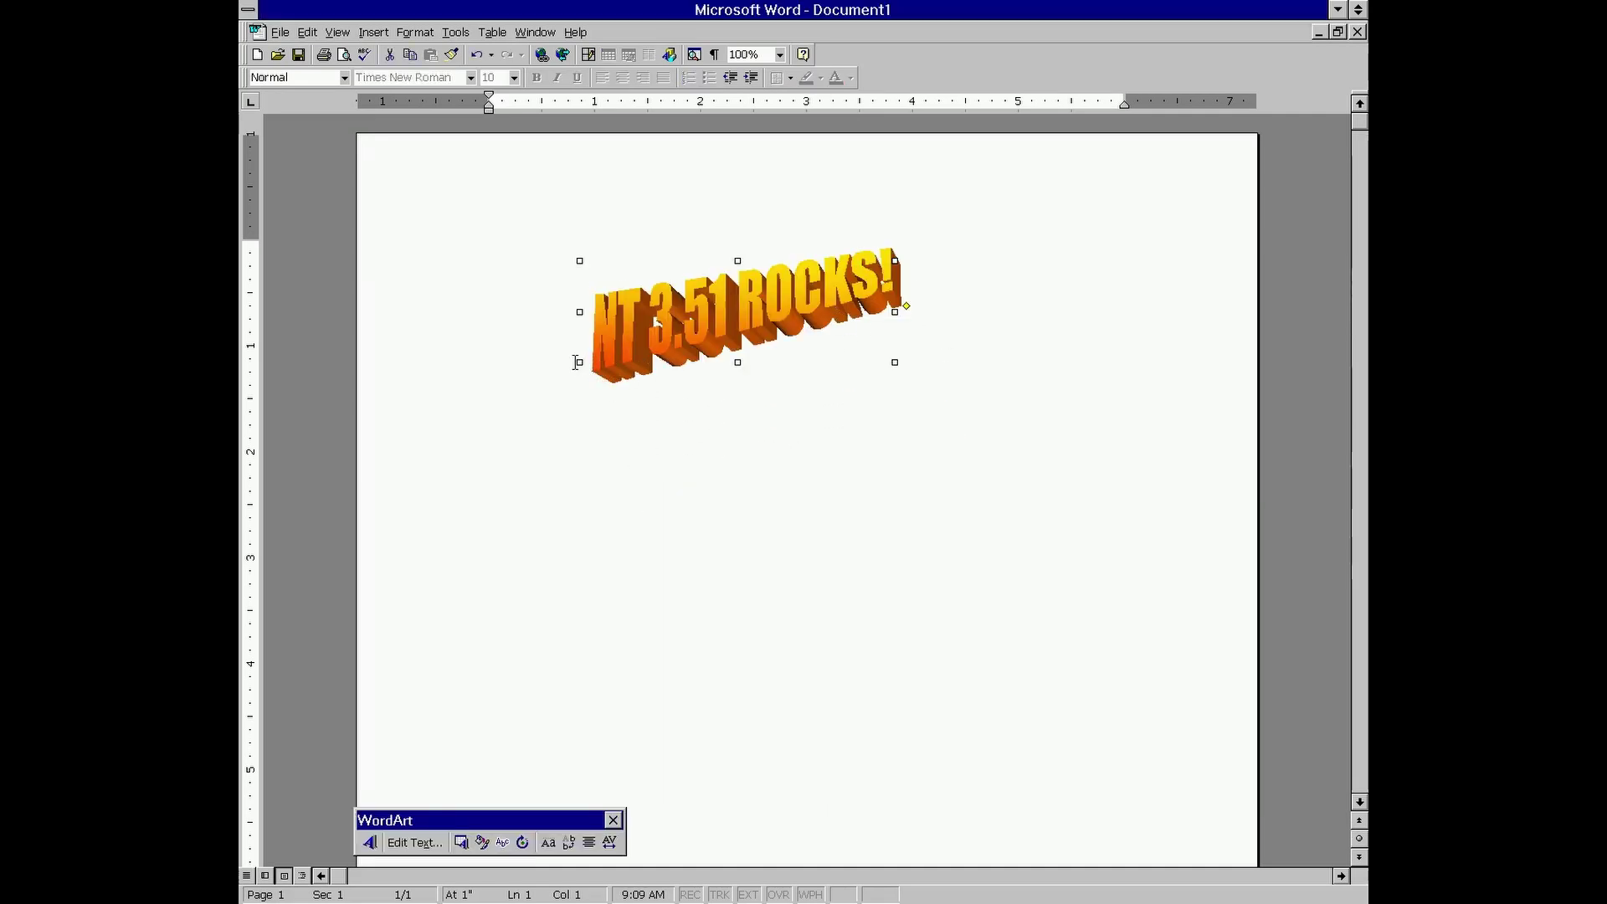
left_click_drag(577, 361, 470, 504)
left_click_drag(637, 325, 727, 348)
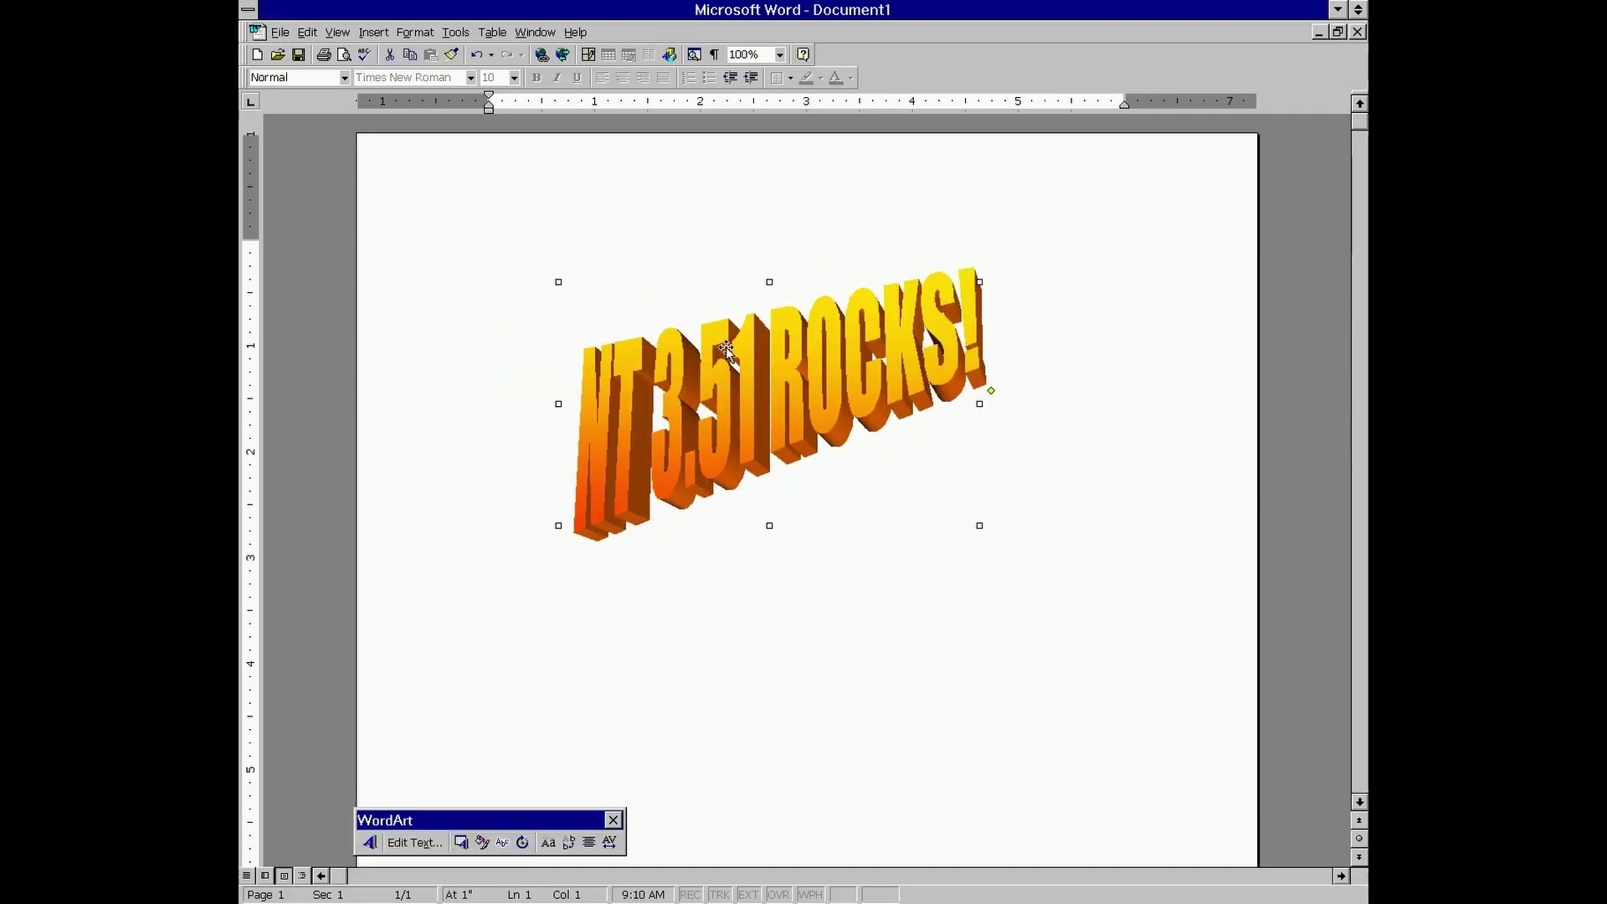
left_click(656, 237)
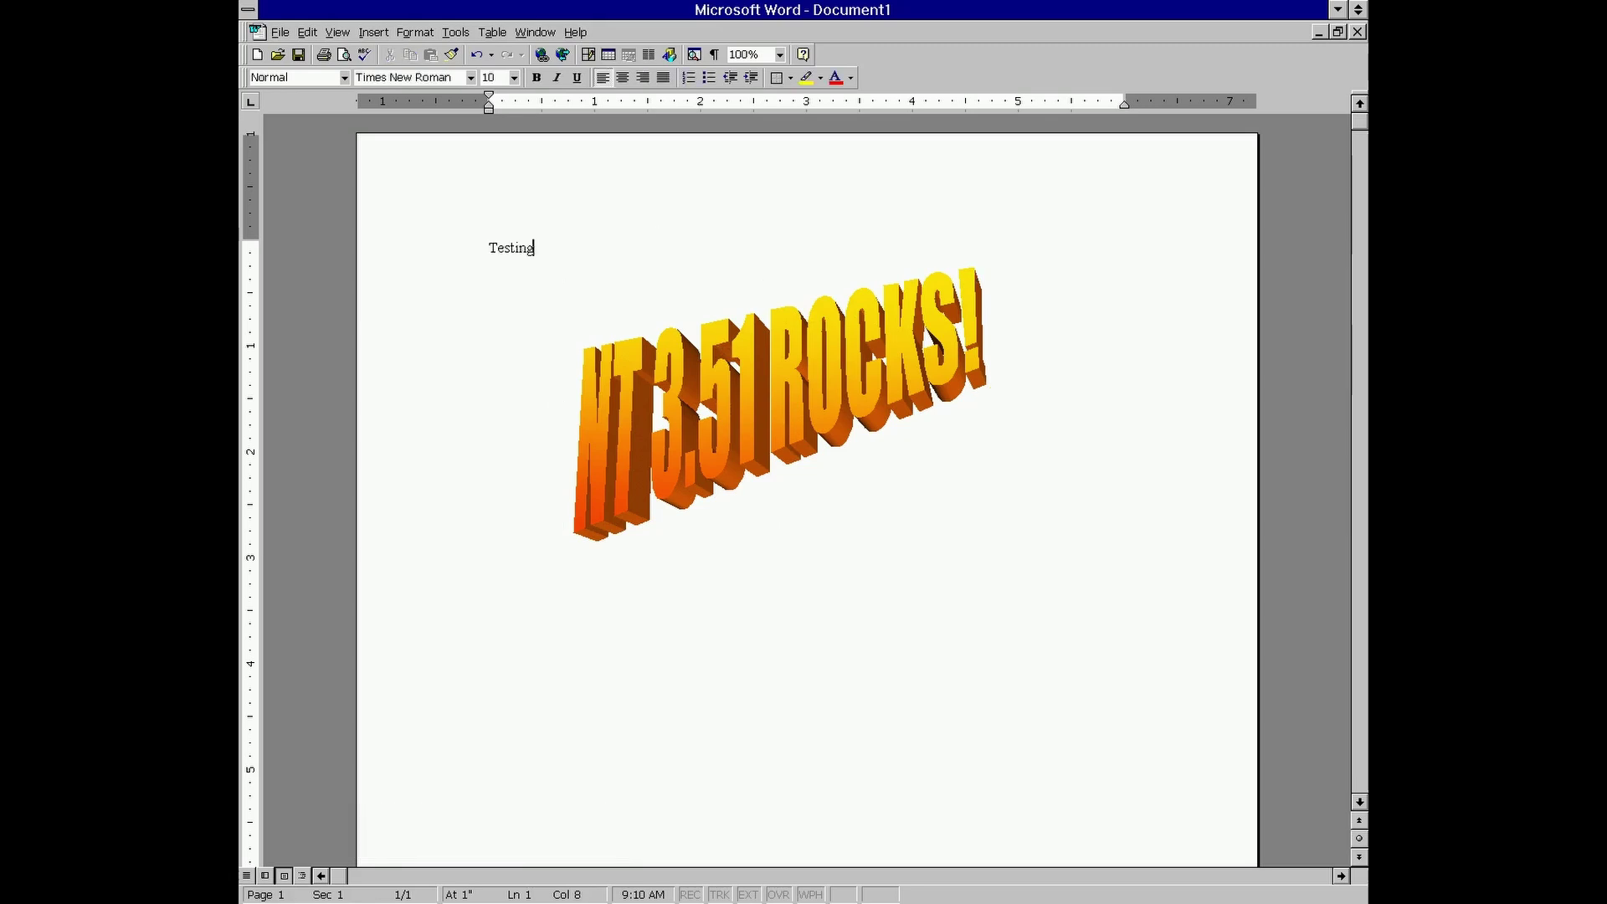
left_click(281, 32)
Step: Print the document to the Epson Stylus 1000 at \\EP46C16C\PRINTER
left_click(312, 233)
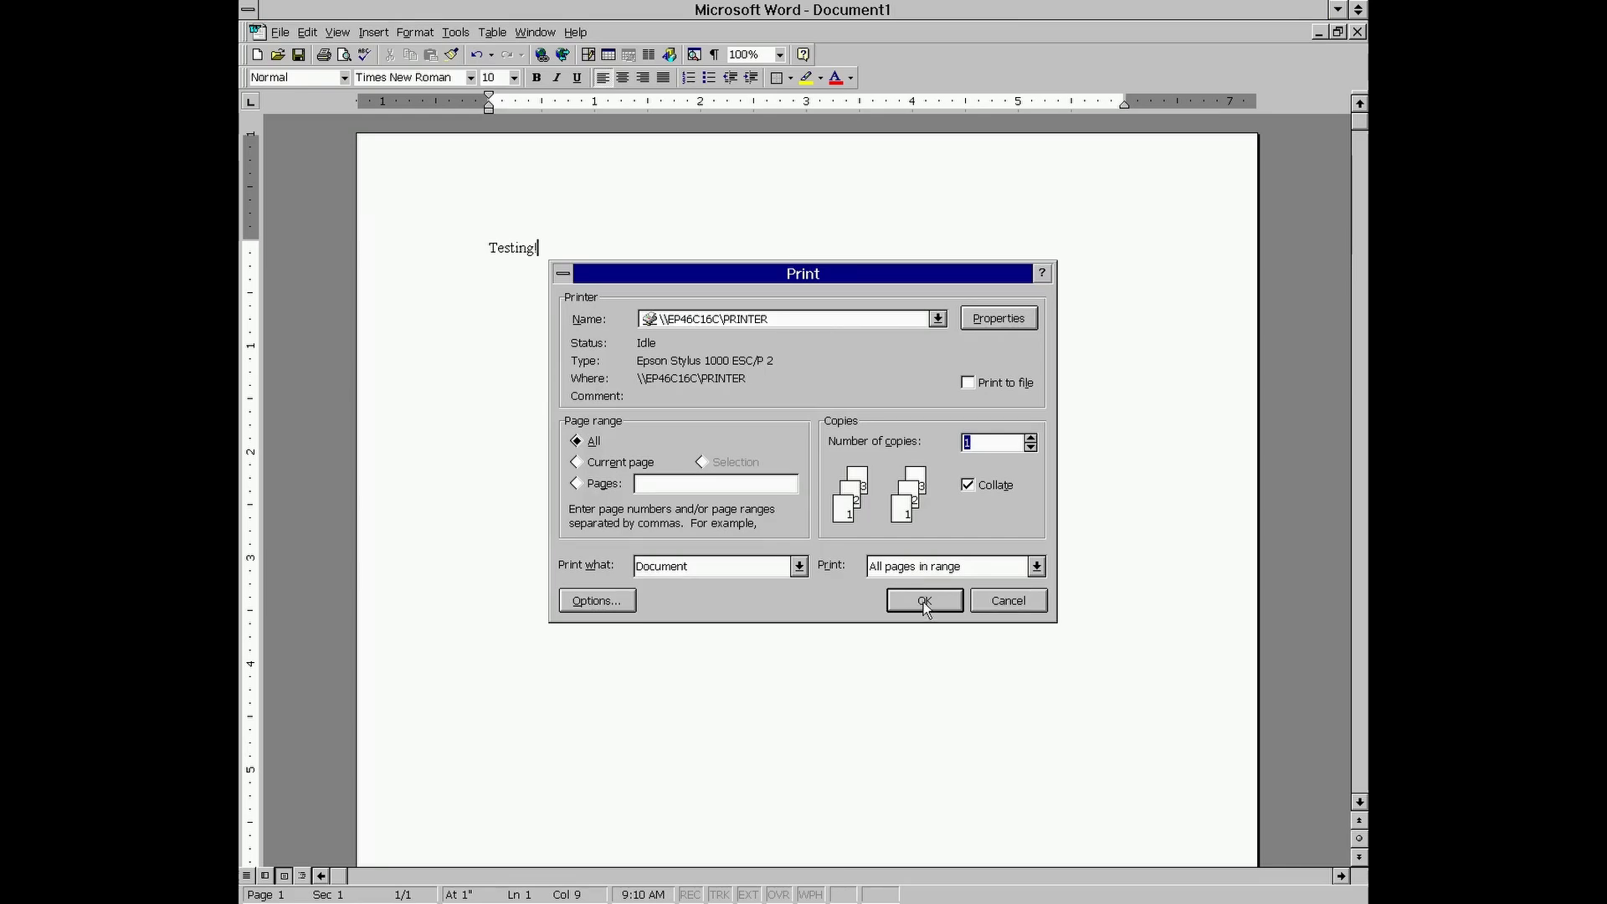
left_click(924, 603)
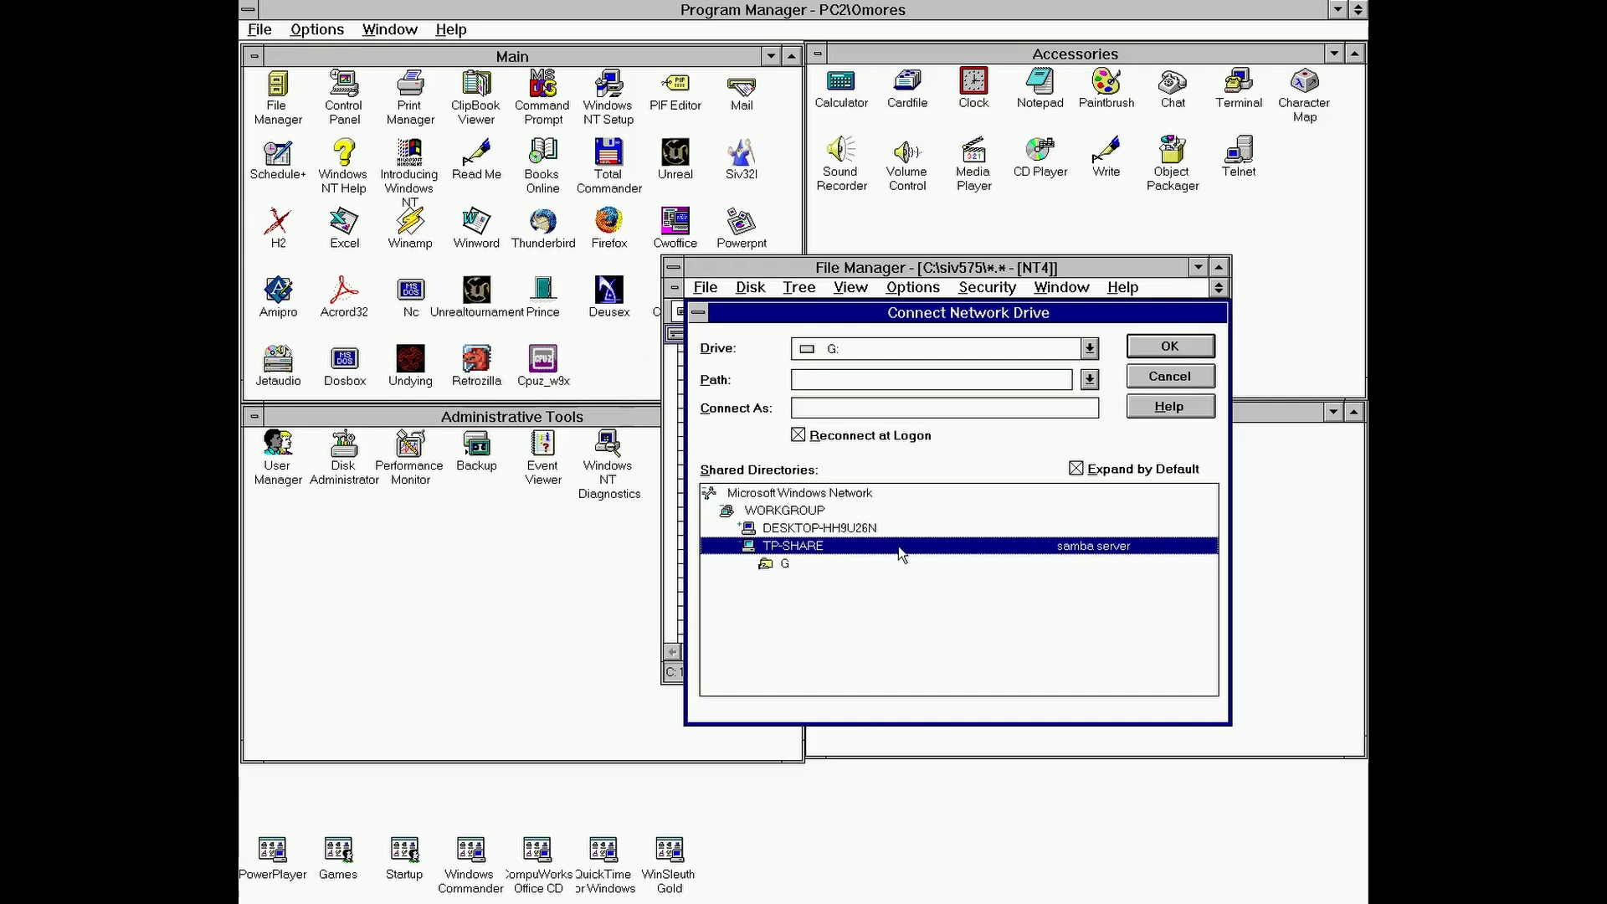
Step: Map \\TP-SHARE\G as drive K: and open NT_STUFF, FUNSTUFF and Stockart
left_click(832, 562)
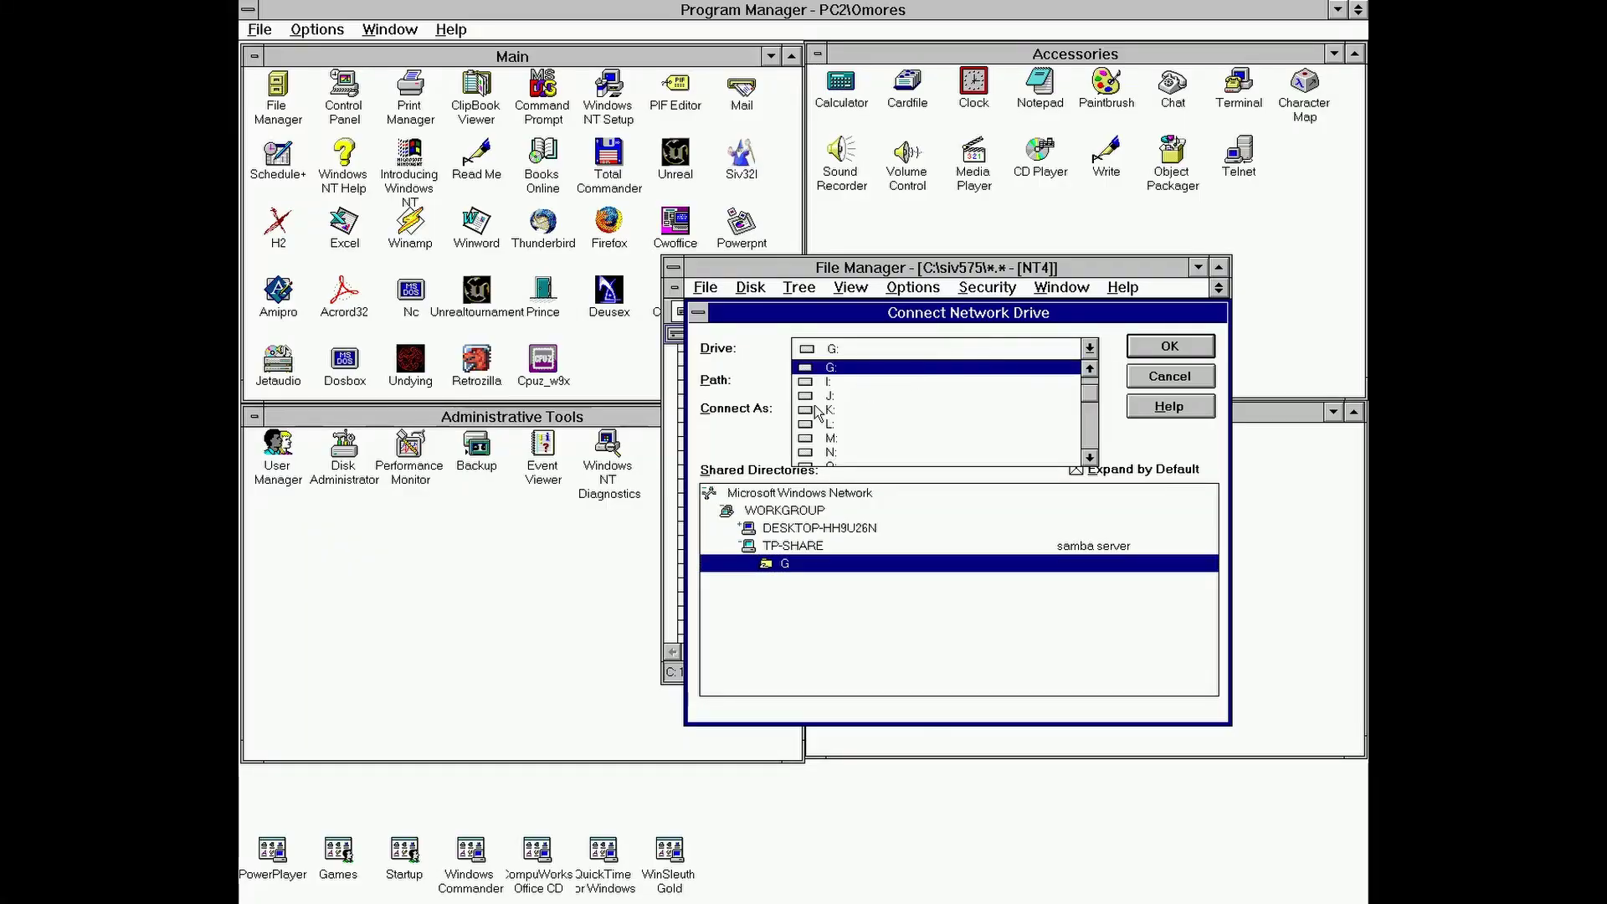
left_click(818, 410)
left_click(1148, 347)
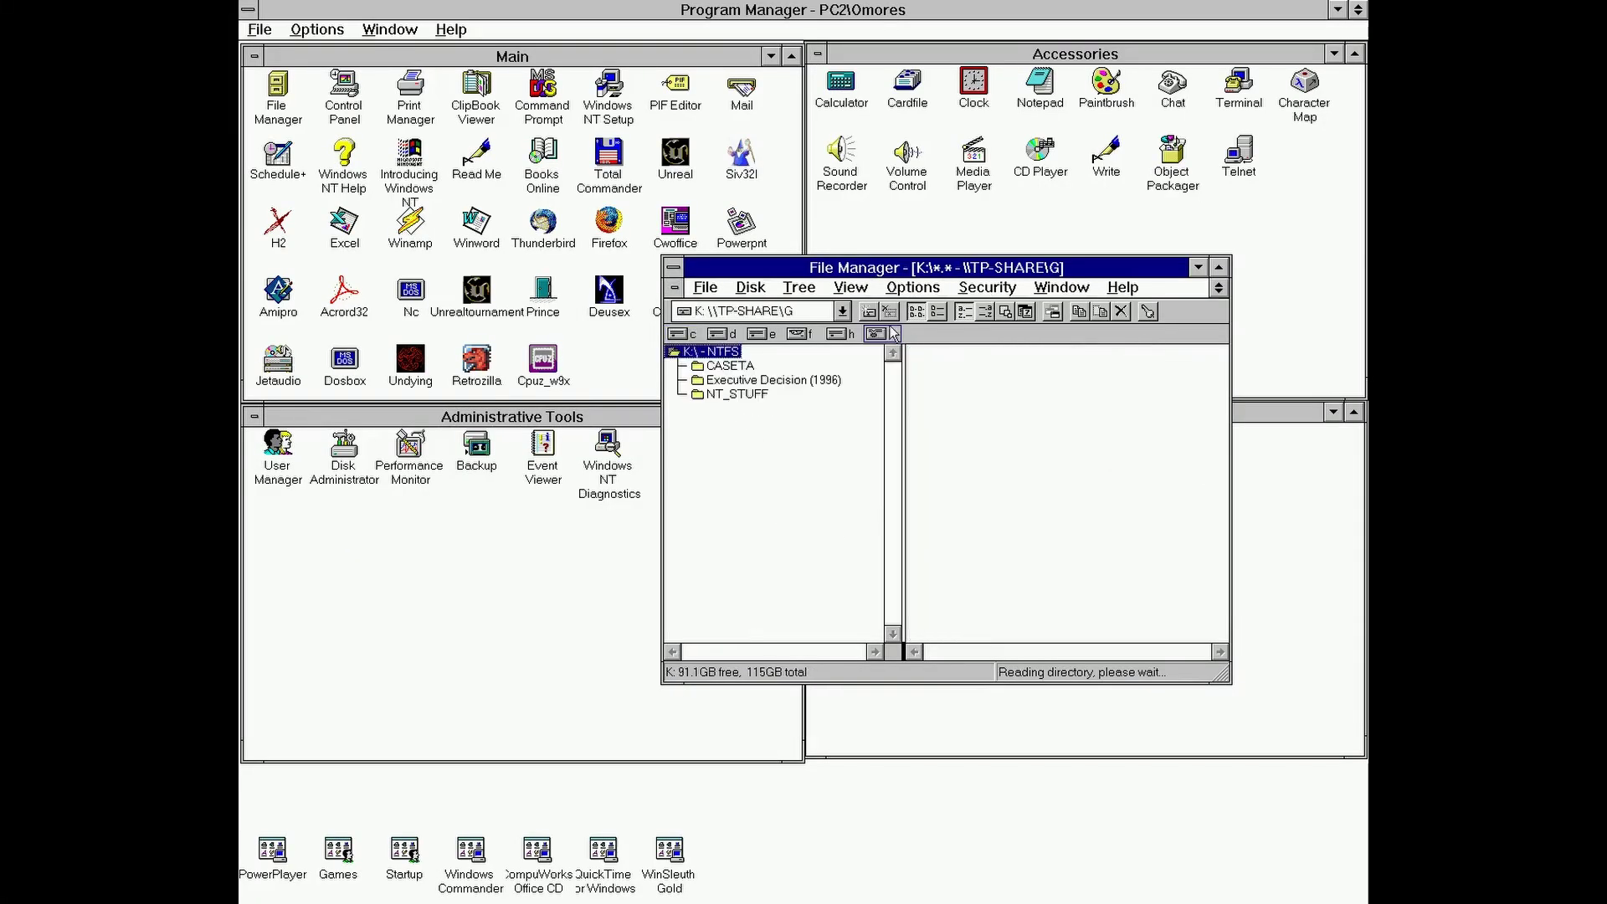
double_click(748, 398)
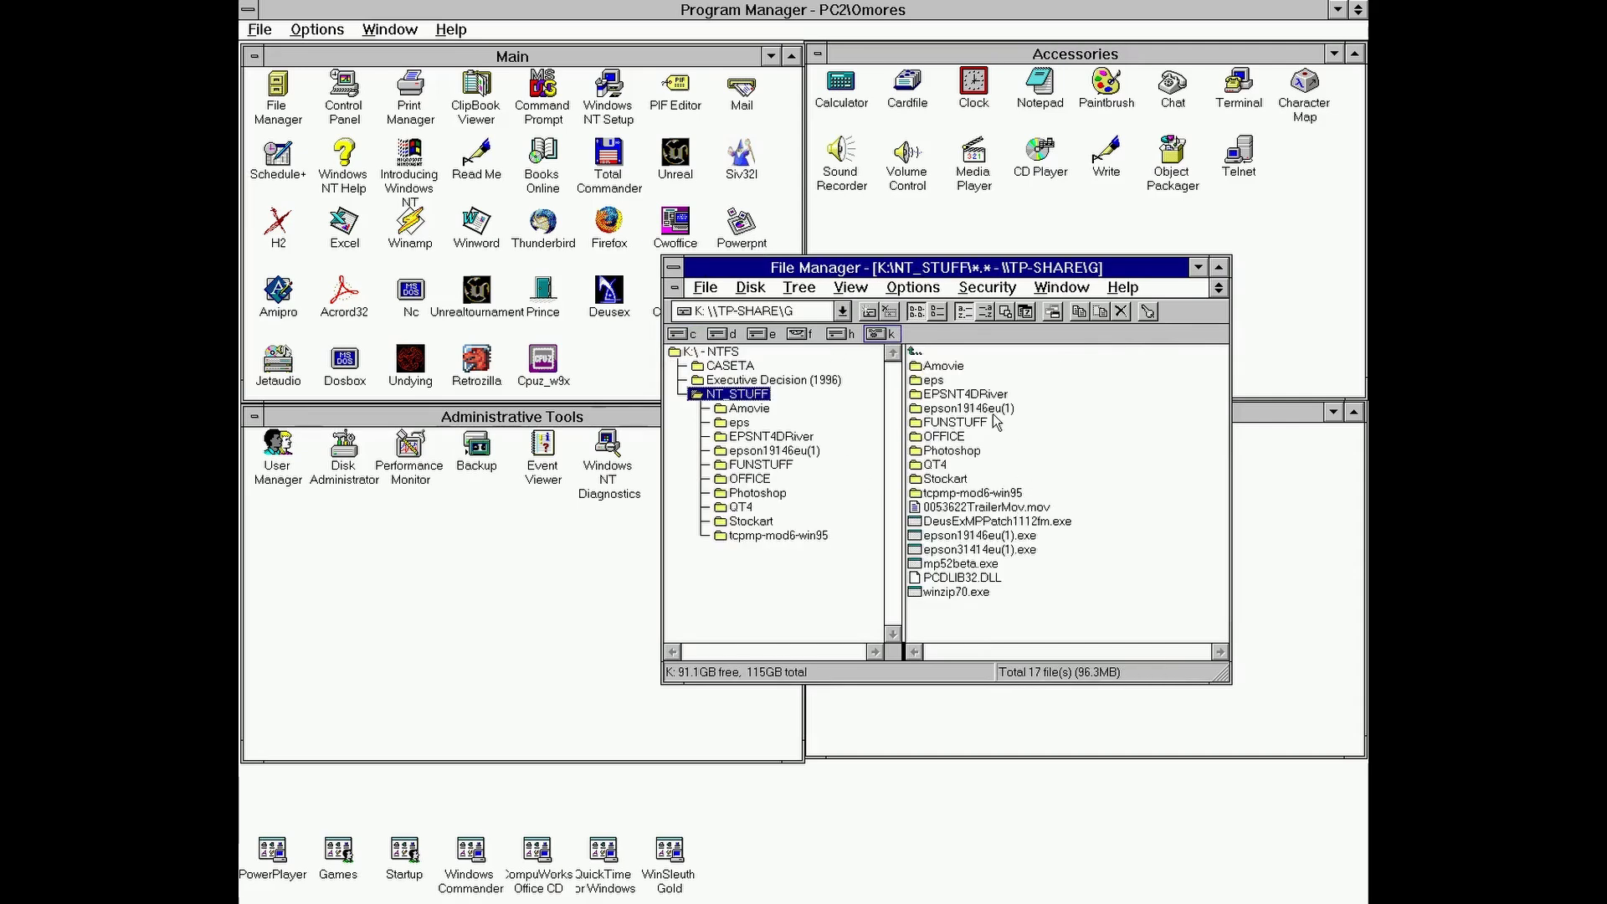
double_click(961, 424)
double_click(963, 395)
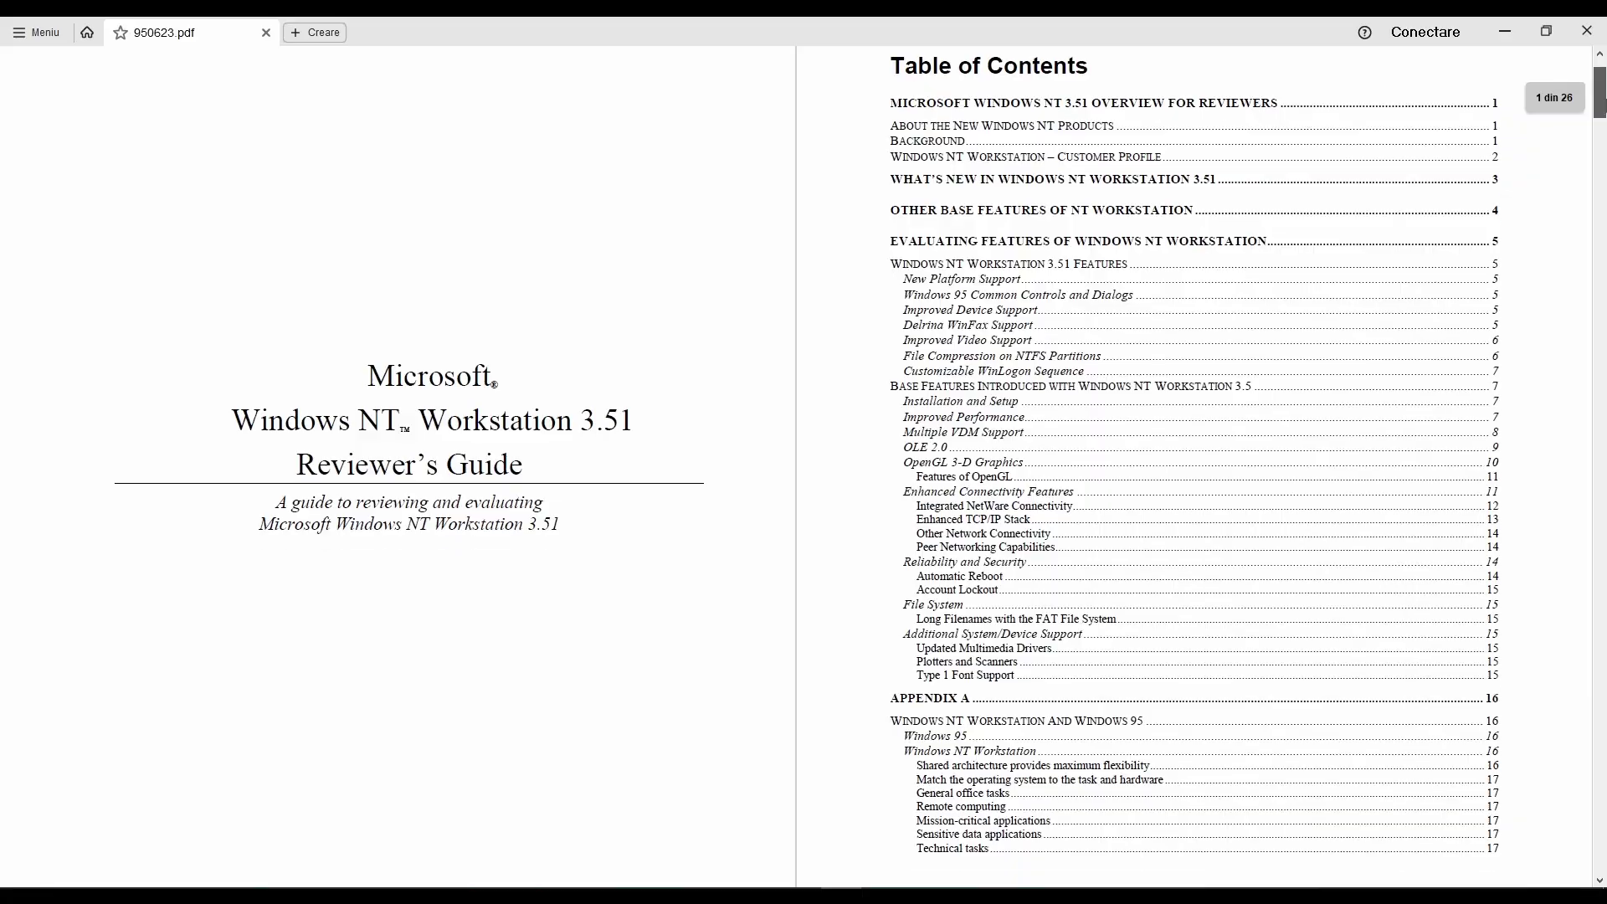
Step: Scroll through Wikipedia's MultiProcessor Specification article
scroll(804, 456, "down", 10)
scroll(803, 456, "down", 3)
scroll(804, 457, "up", 1)
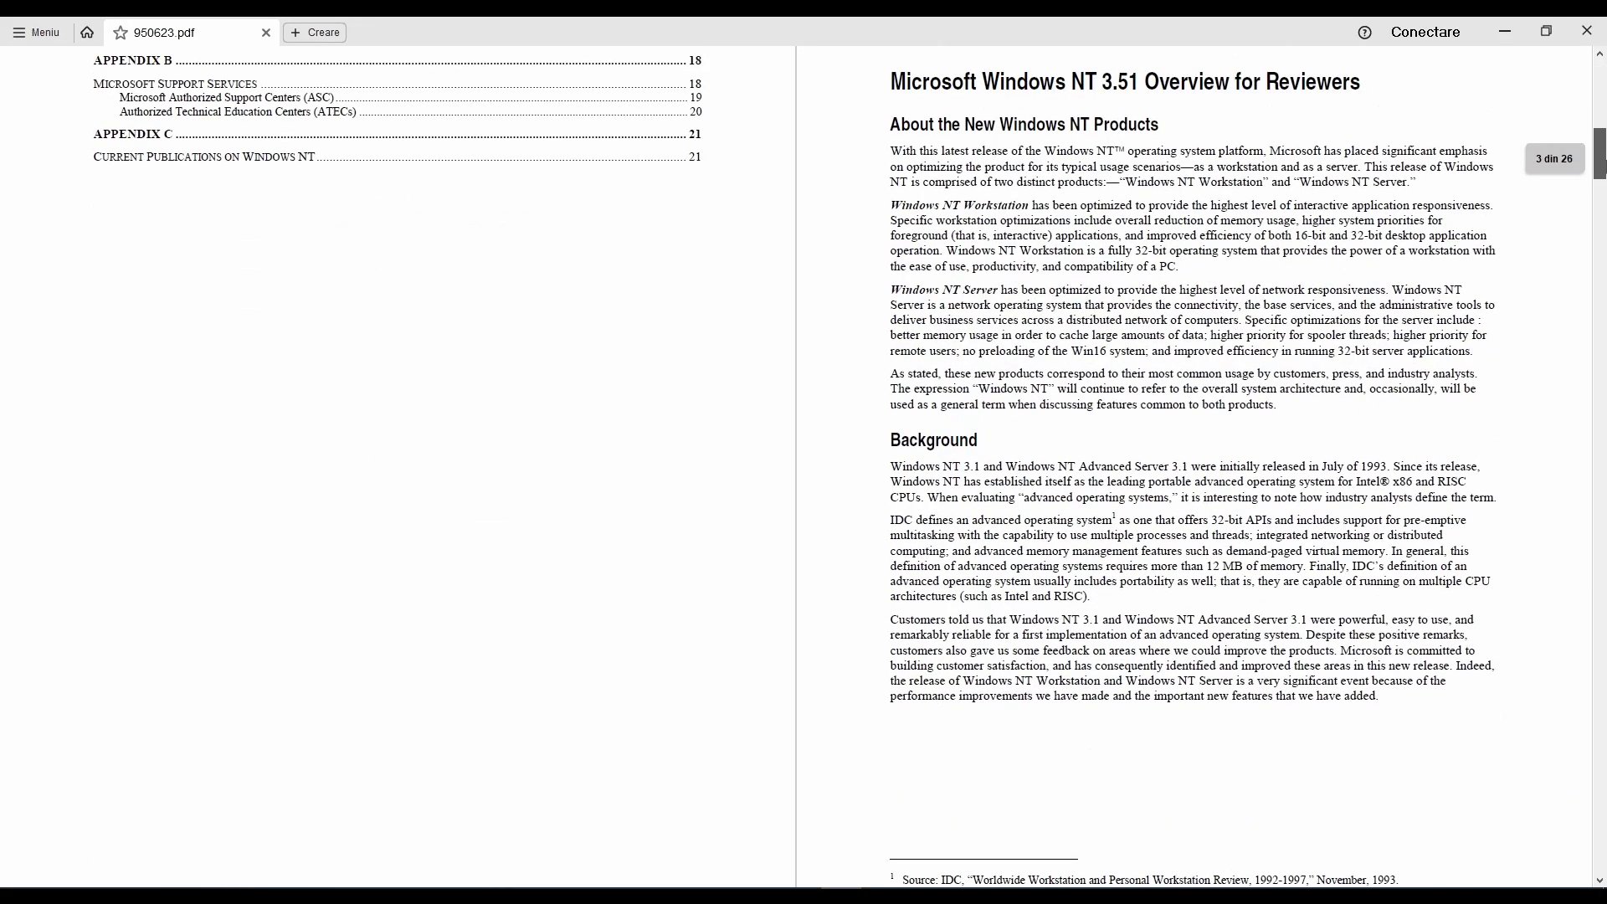
left_click_drag(1599, 163, 1599, 352)
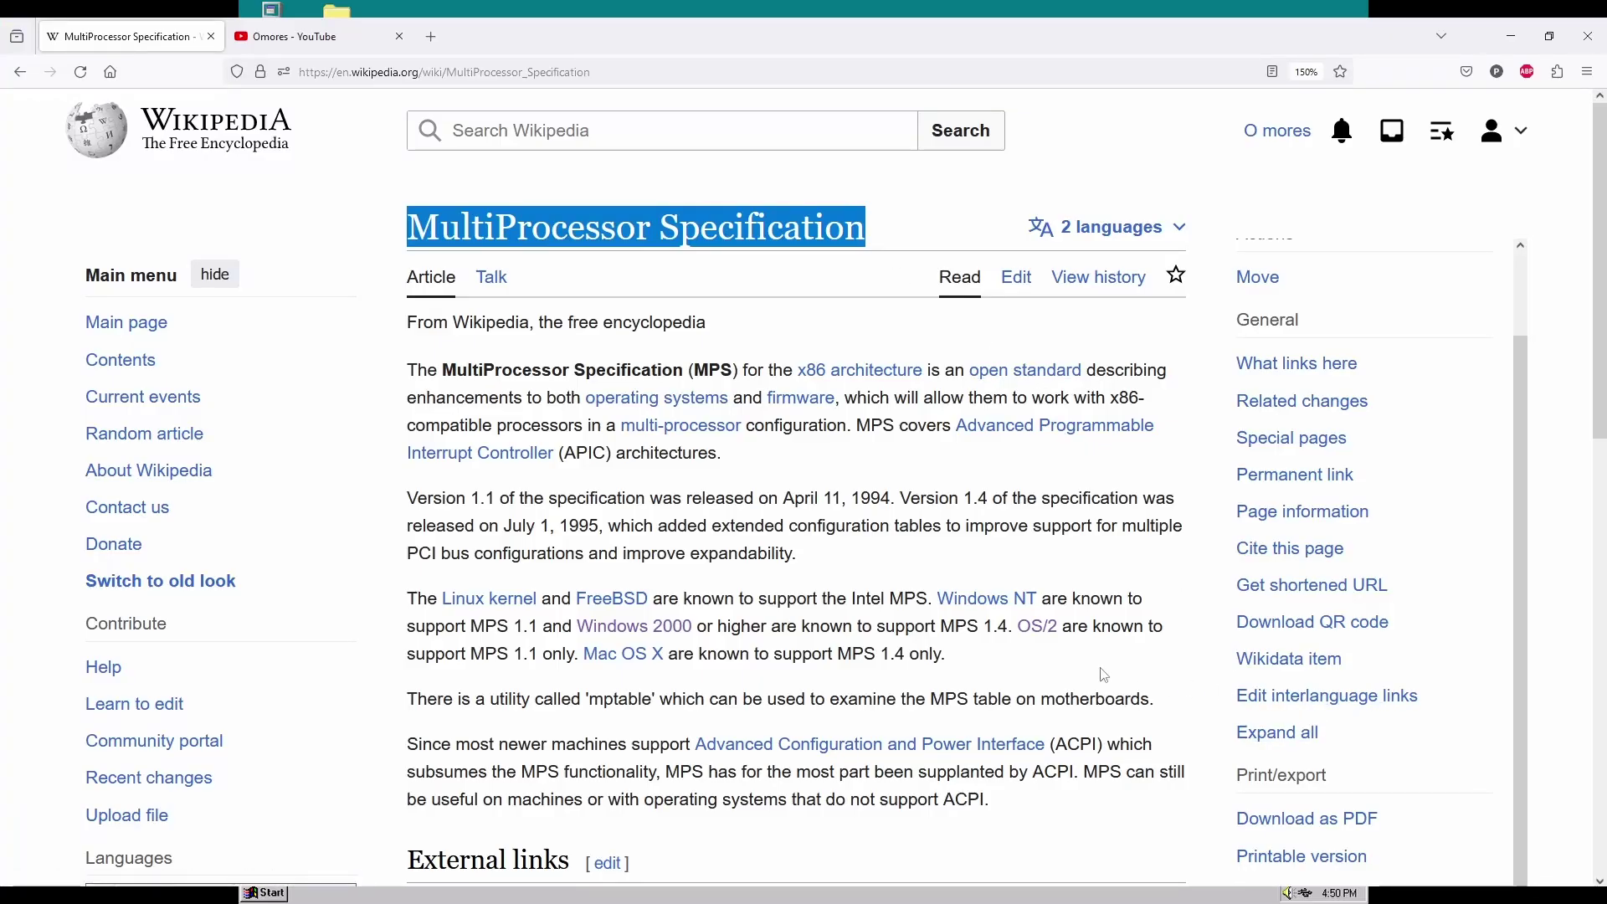
Step: Move System Properties aside and open Task Manager via Ctrl+Alt+Delete
left_click(1103, 673)
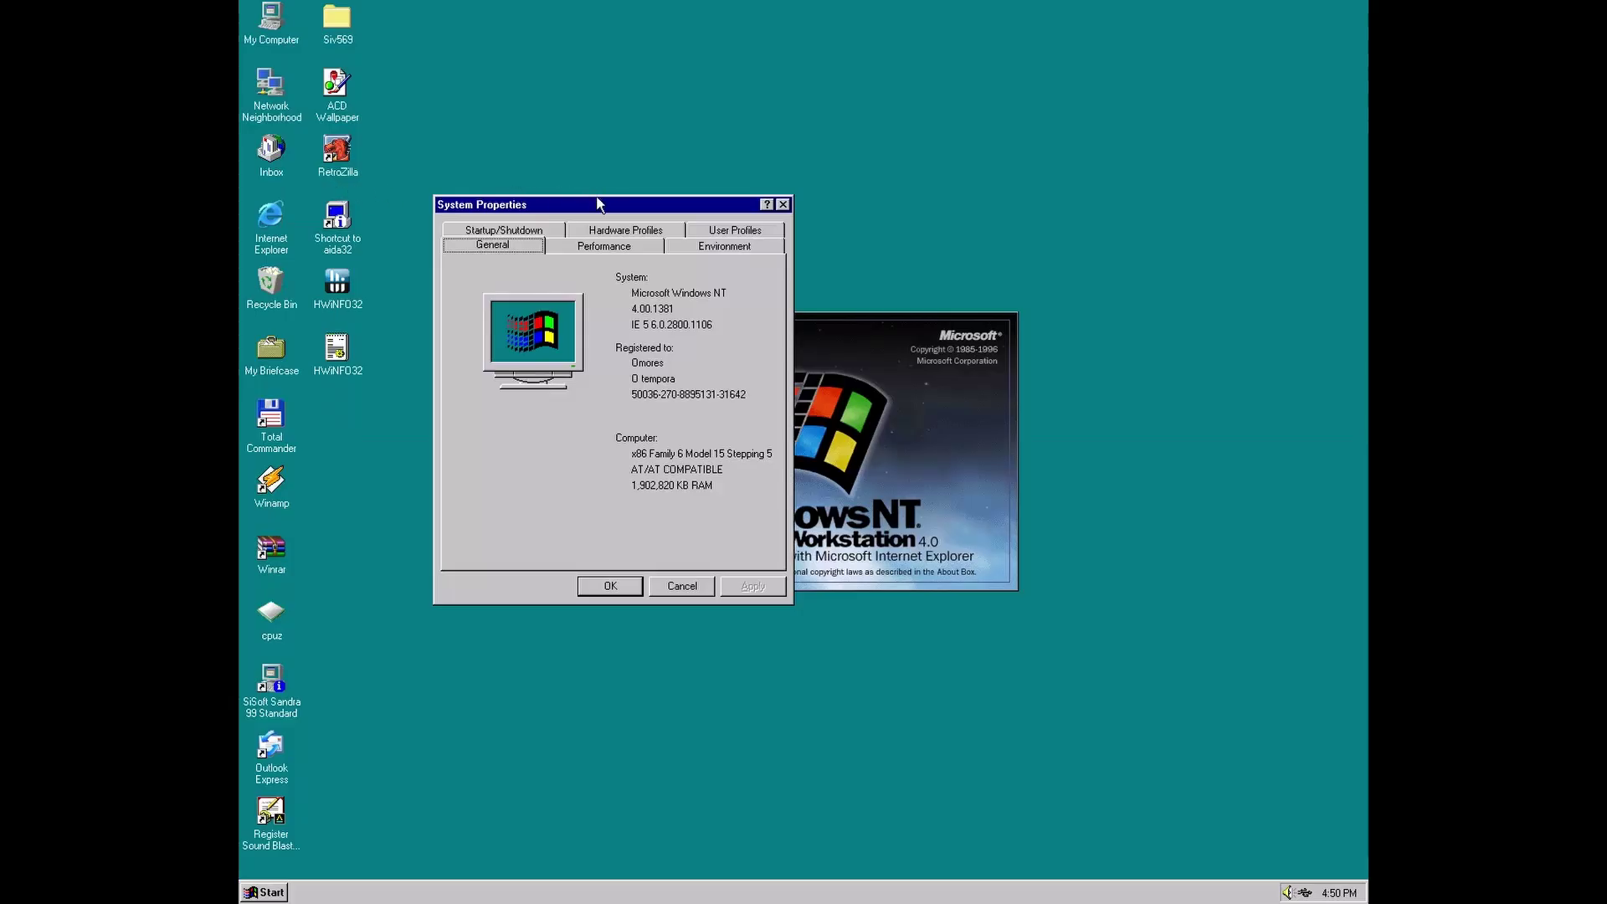
left_click_drag(595, 202, 788, 94)
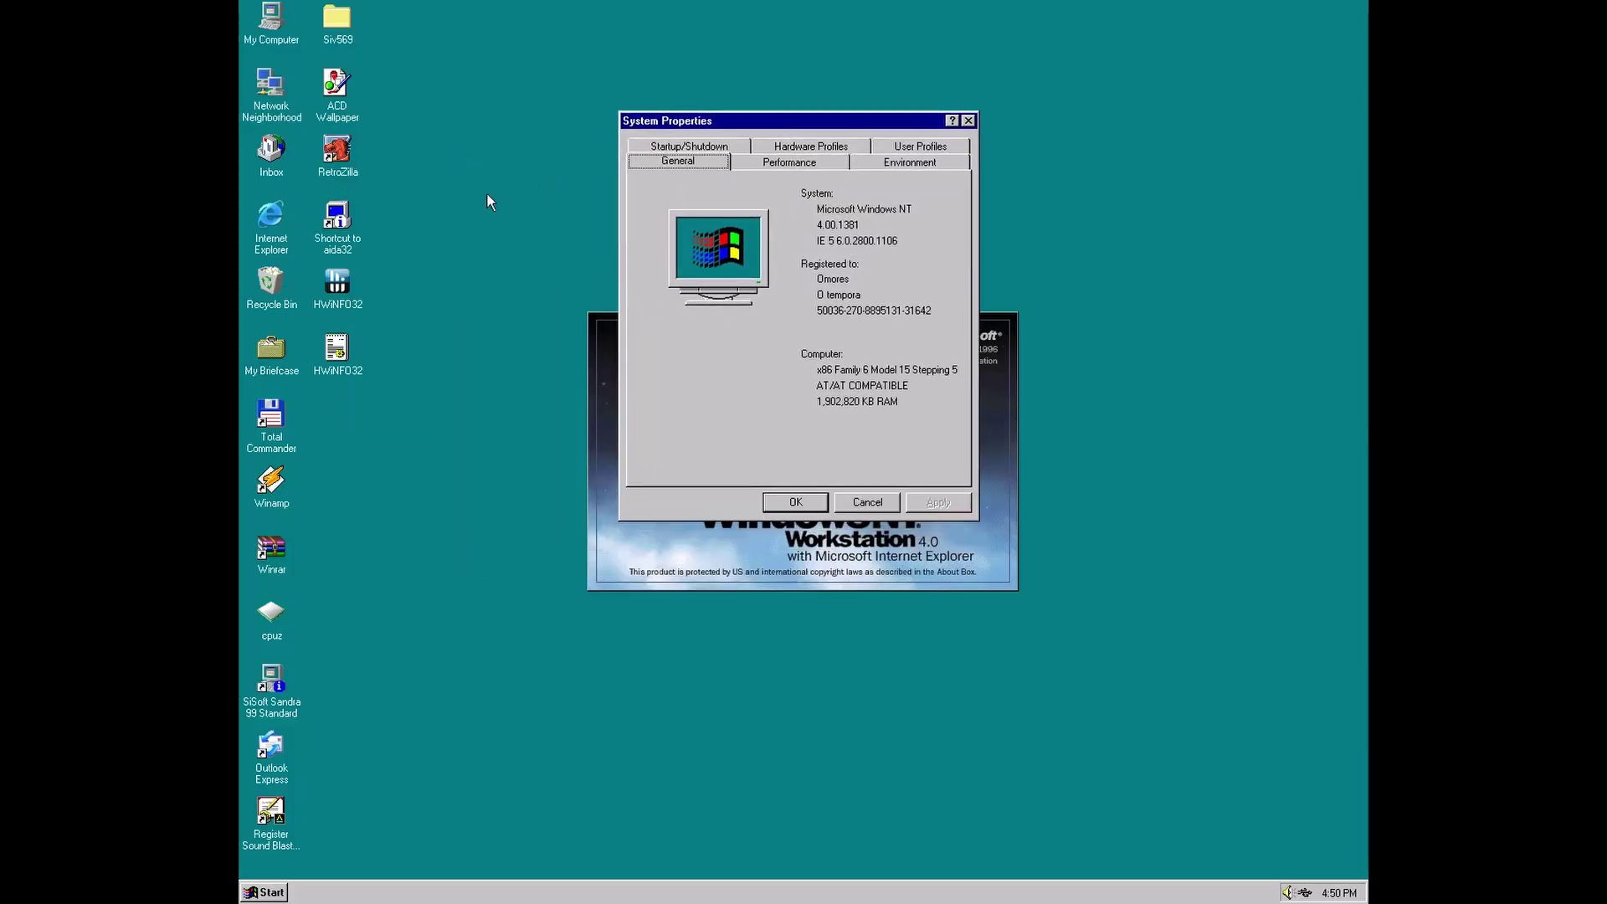
key("ctrl+alt+Delete")
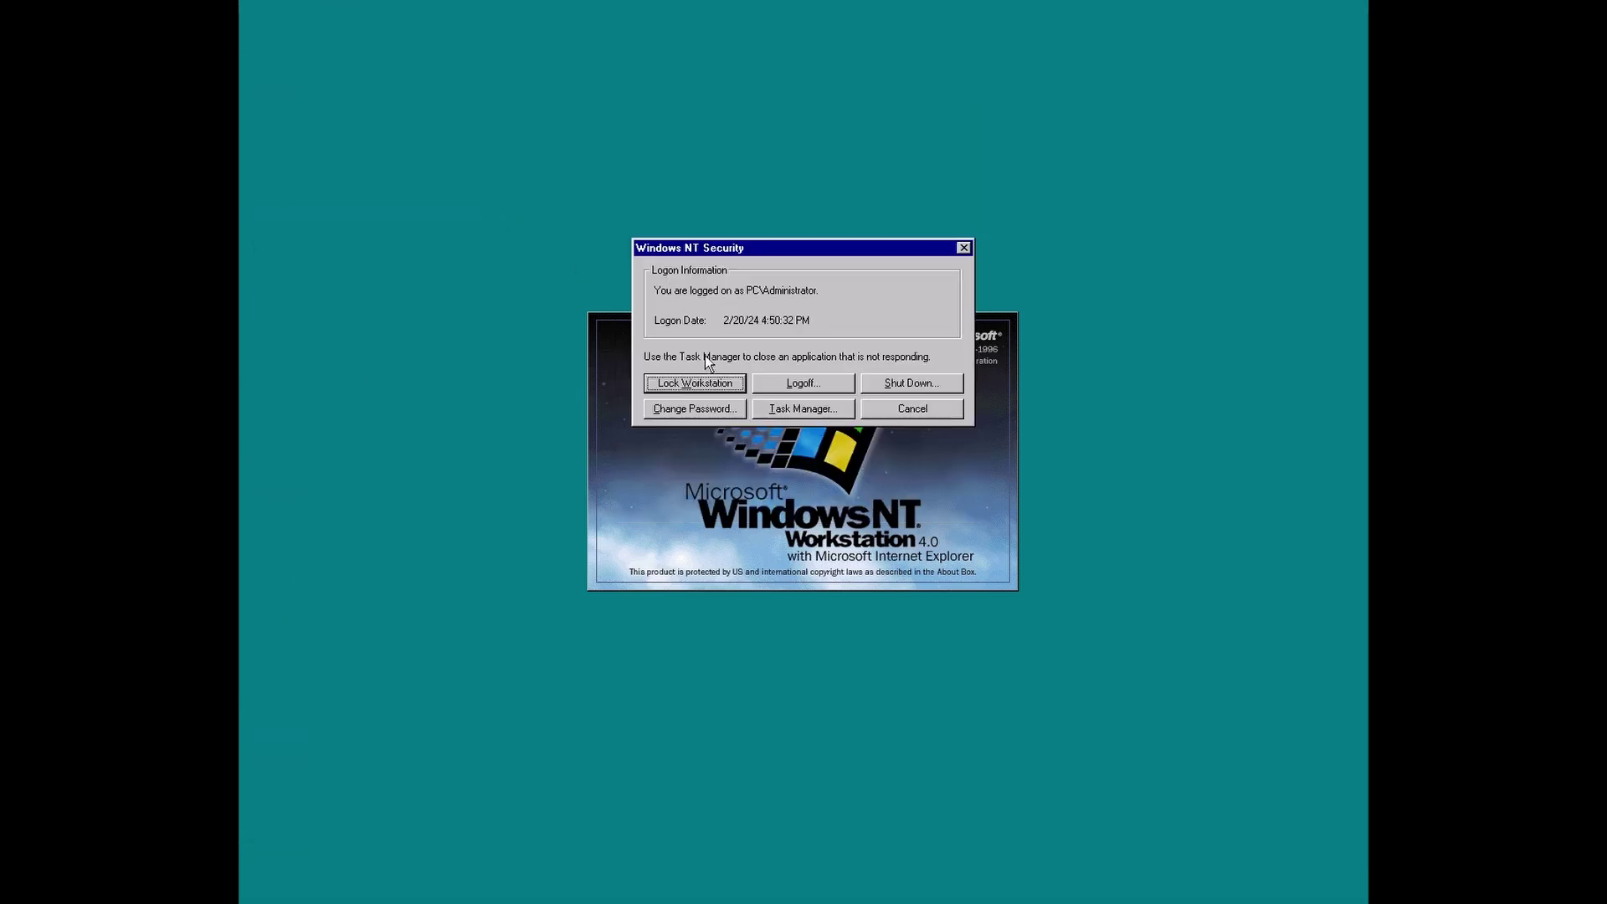
left_click(764, 405)
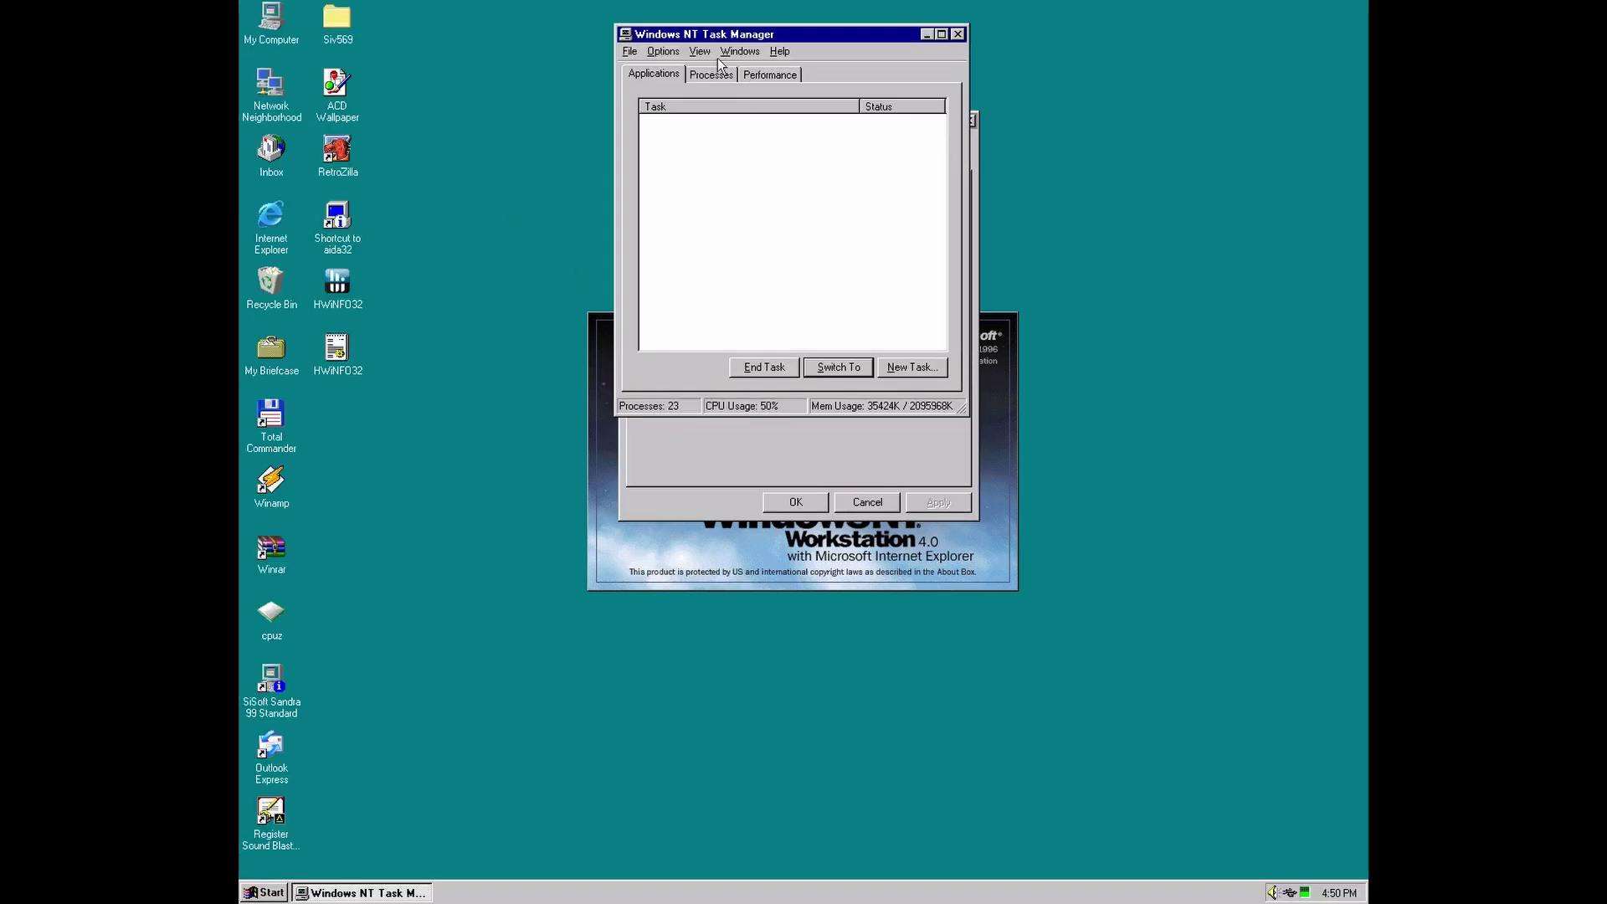
Step: Show CPU graphs in graph-only view, then highlight a CPU's version and description in the MPS summary
left_click(714, 75)
left_click(751, 74)
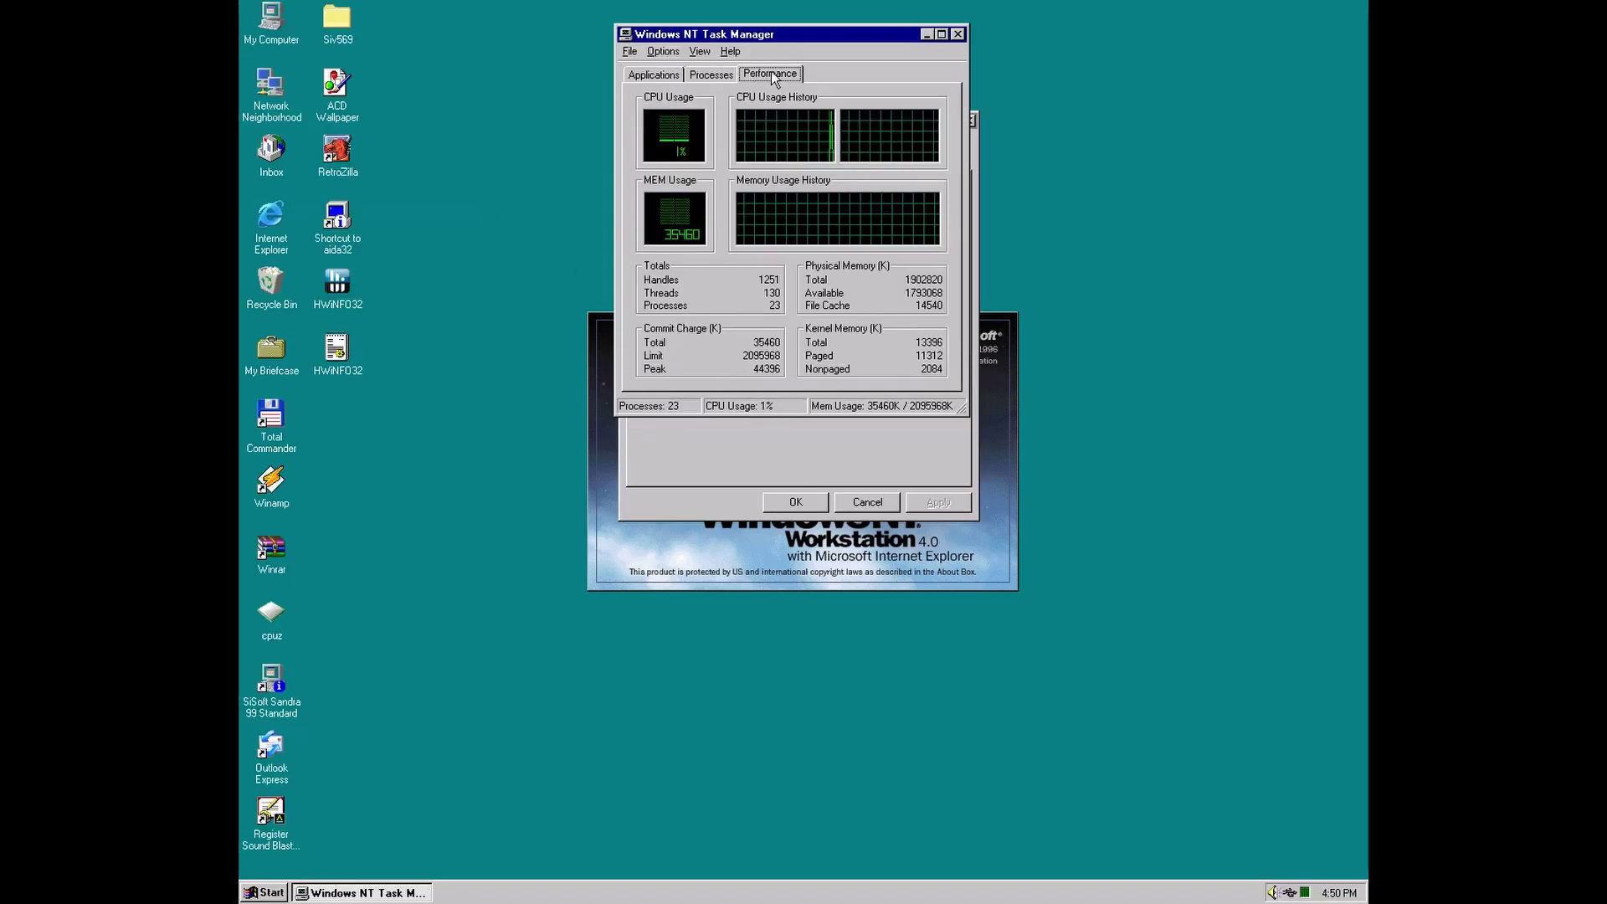
double_click(772, 123)
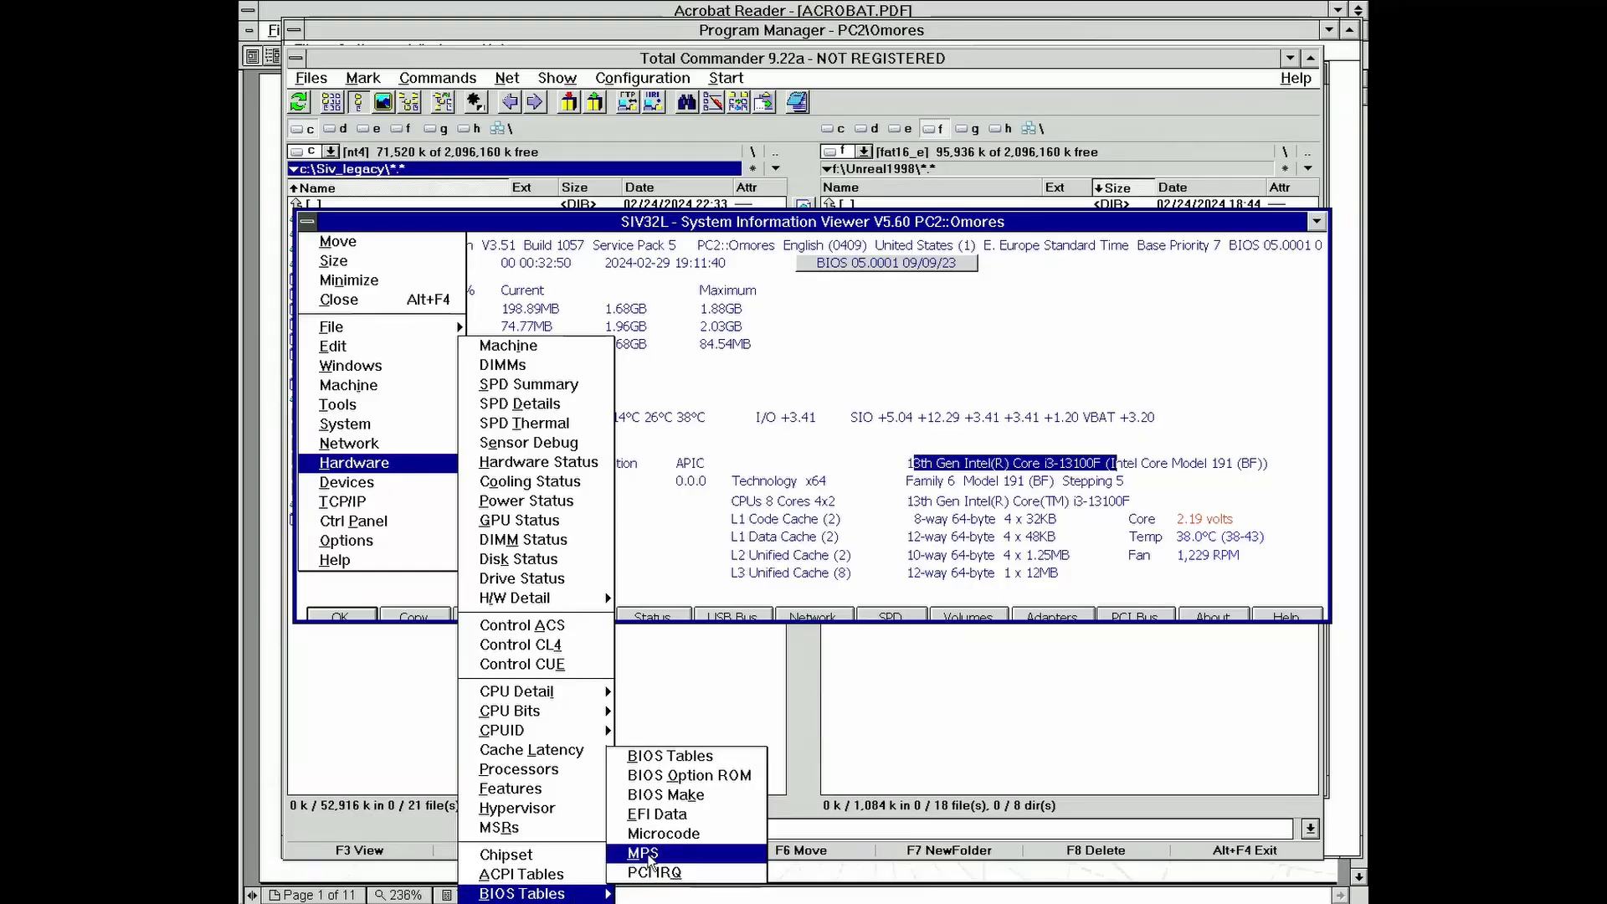
left_click(649, 851)
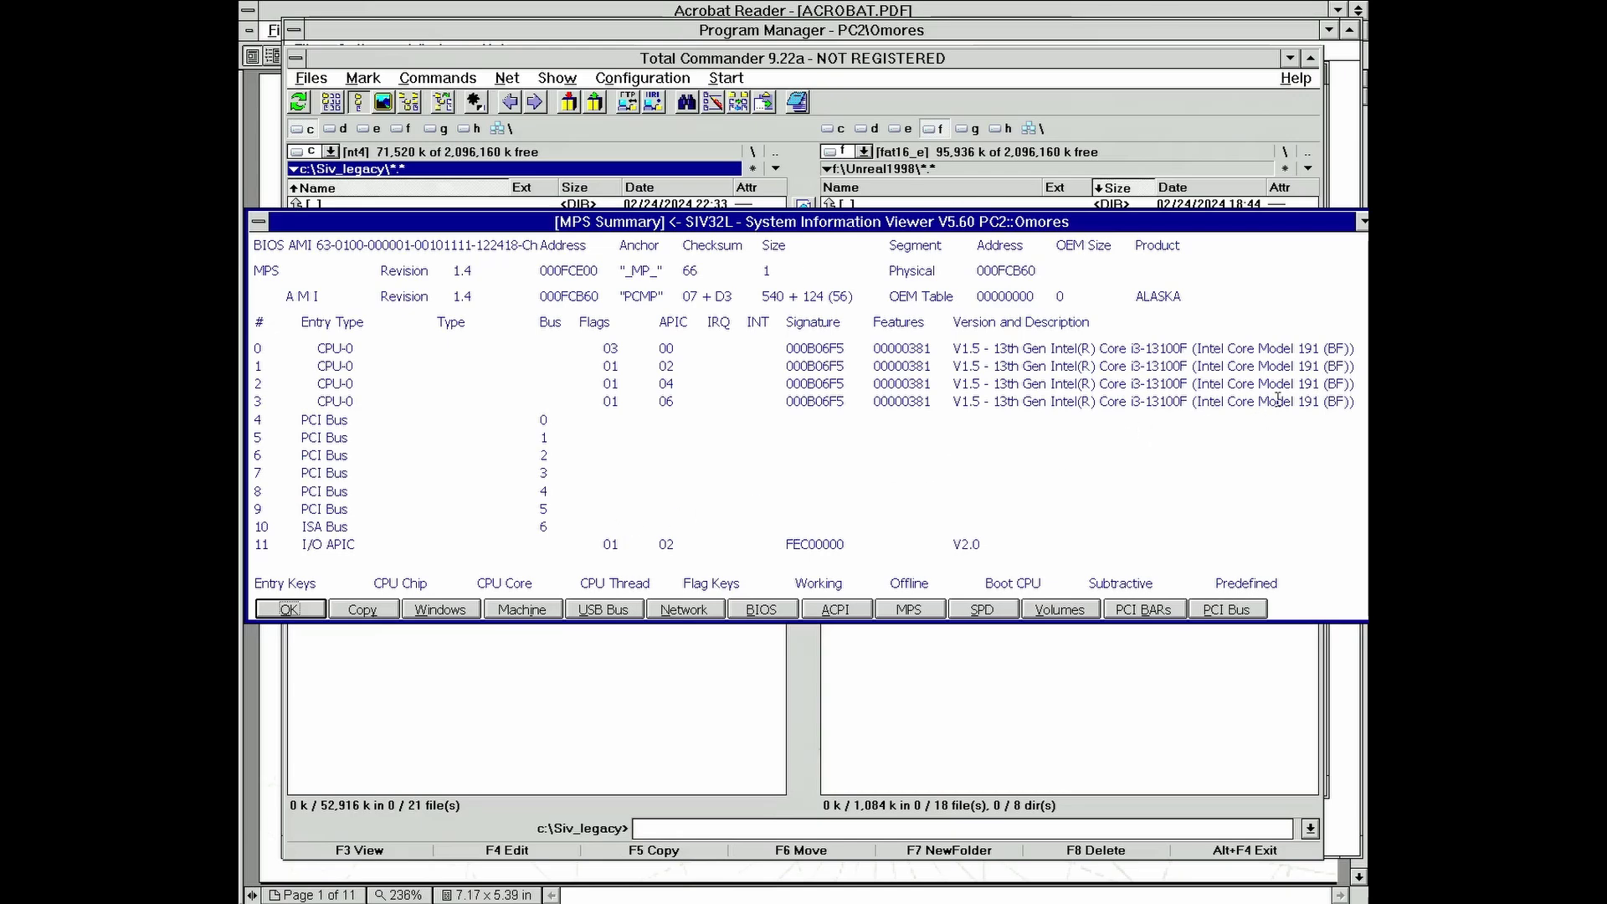
left_click_drag(1278, 400, 985, 399)
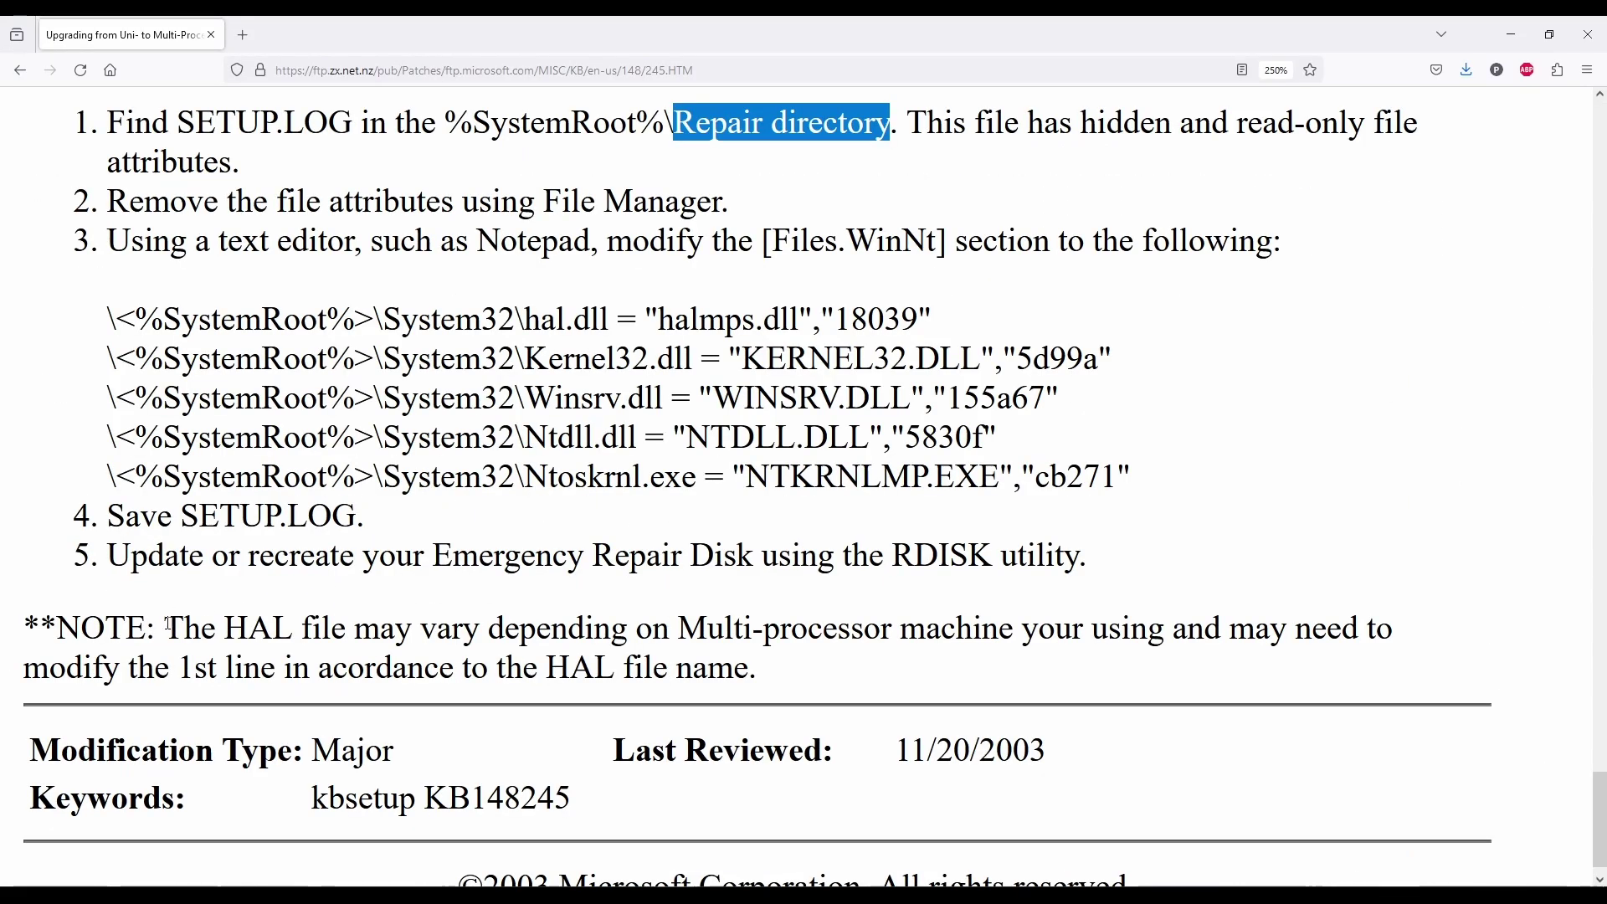
Step: Highlight the article's HAL note, then search SETUP.LOG in Lister for 'ntkmlmp'
left_click_drag(167, 624, 1167, 630)
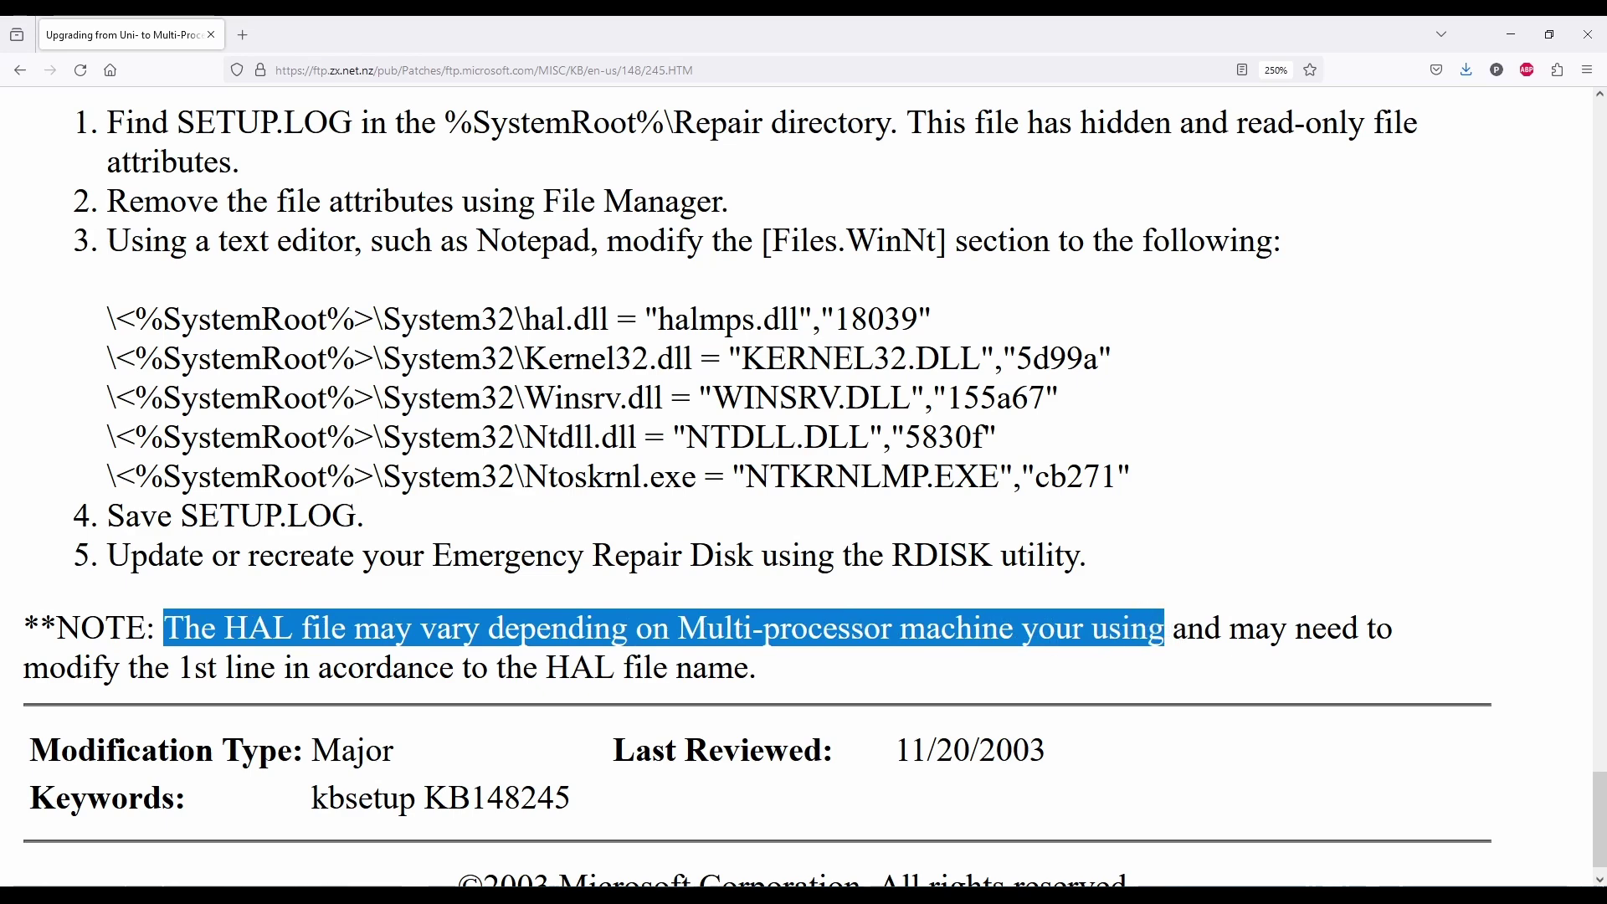
key("alt+Tab")
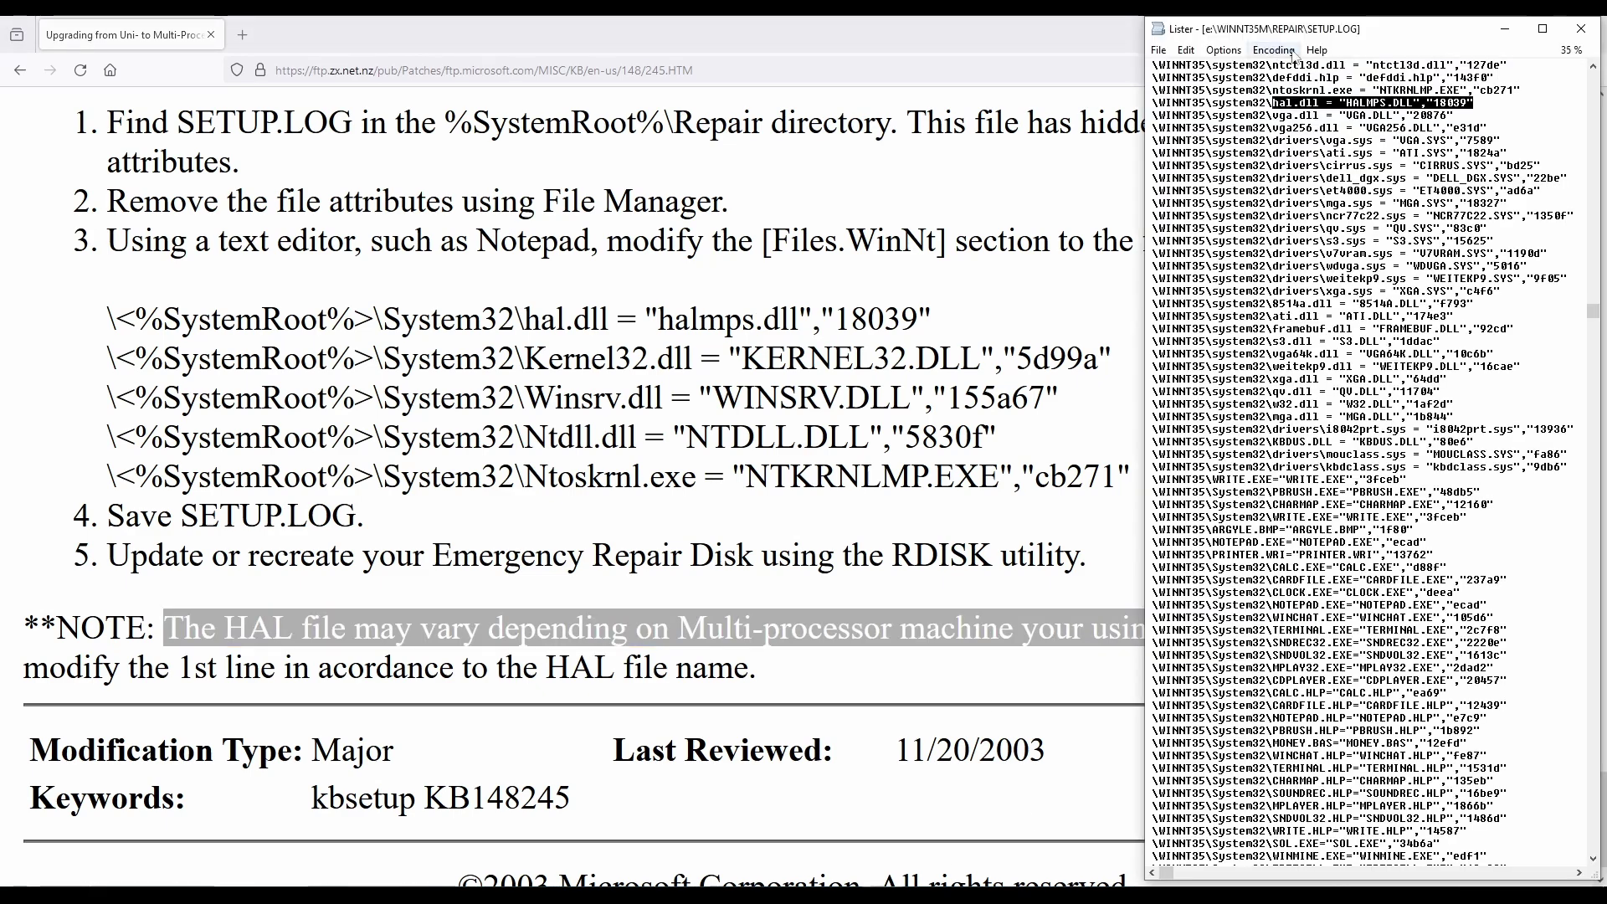
left_click(1339, 102)
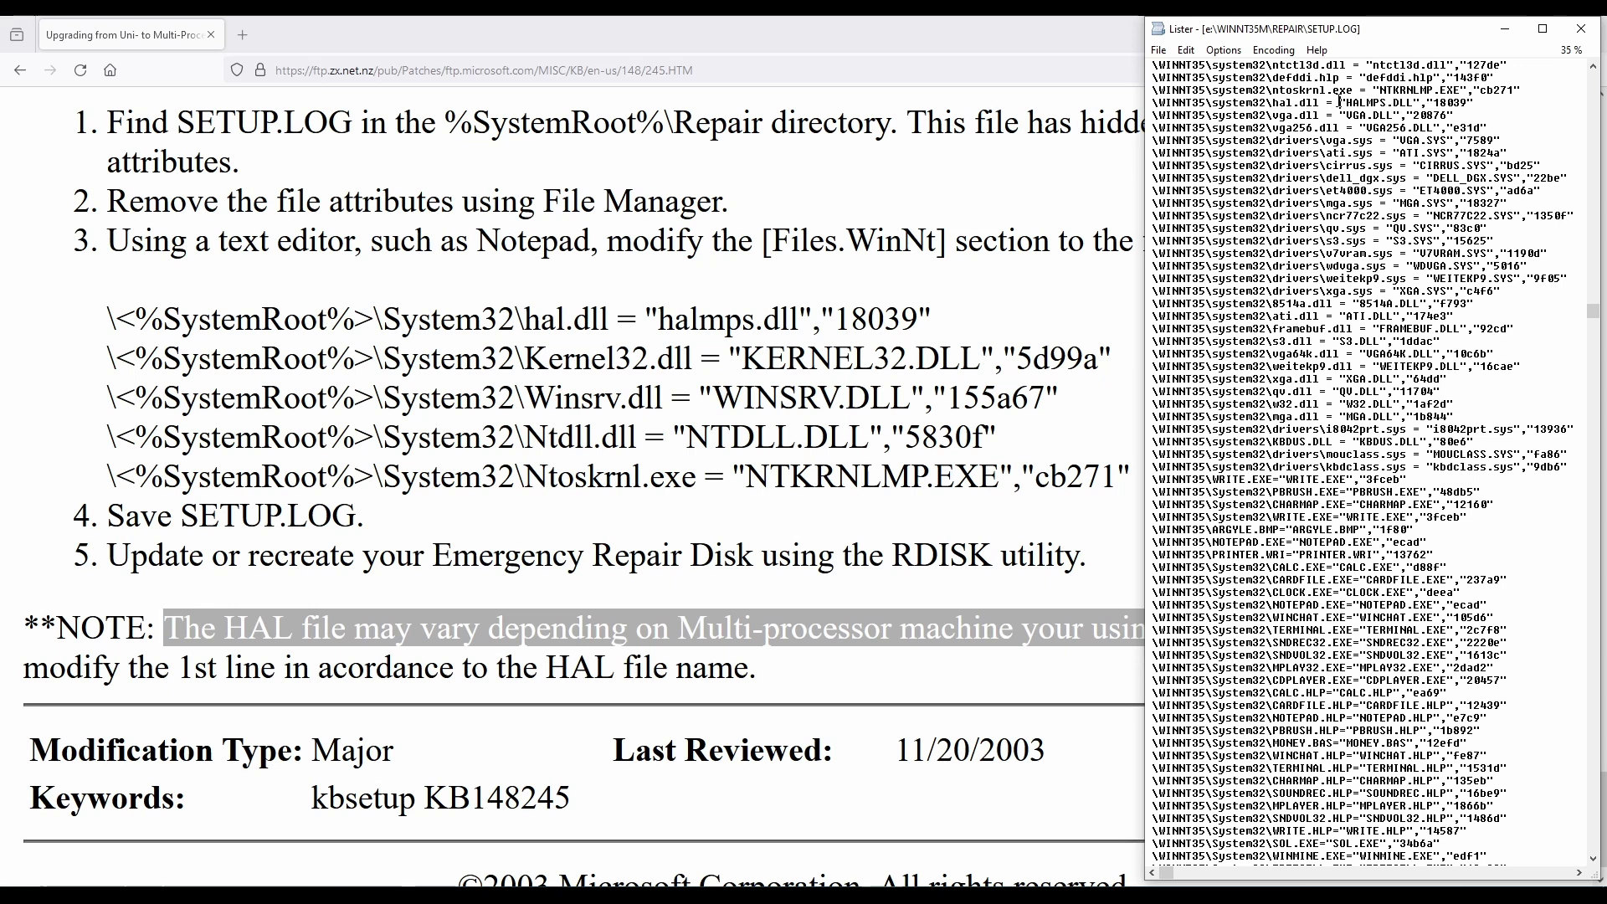
left_click(1186, 50)
left_click(1210, 111)
type("ntk")
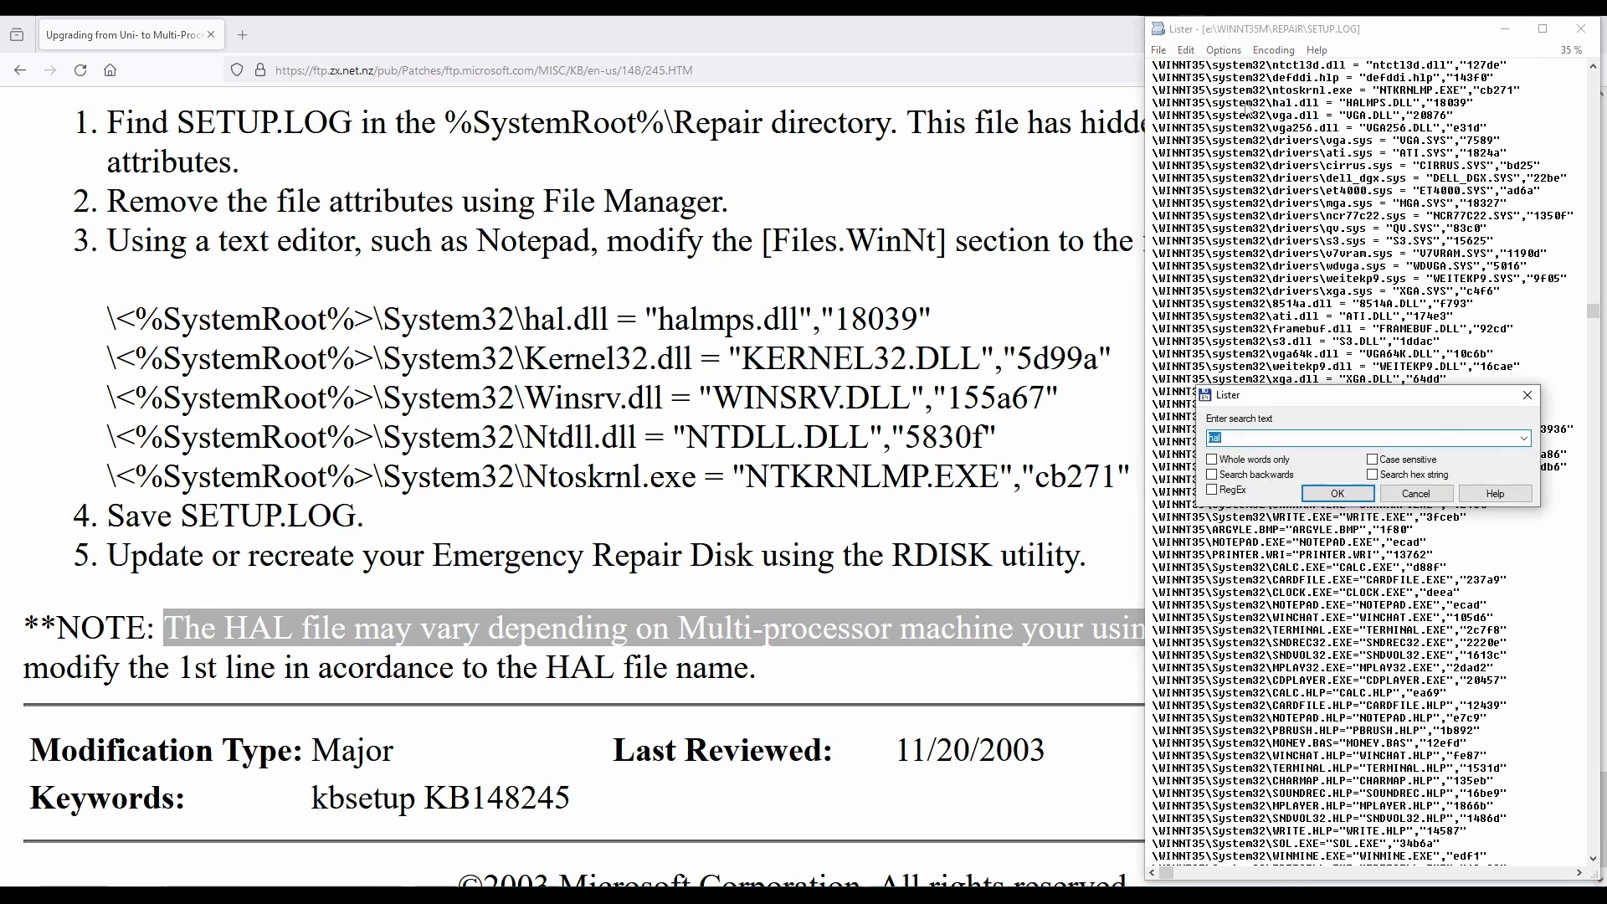
type("mlmp")
key("Return")
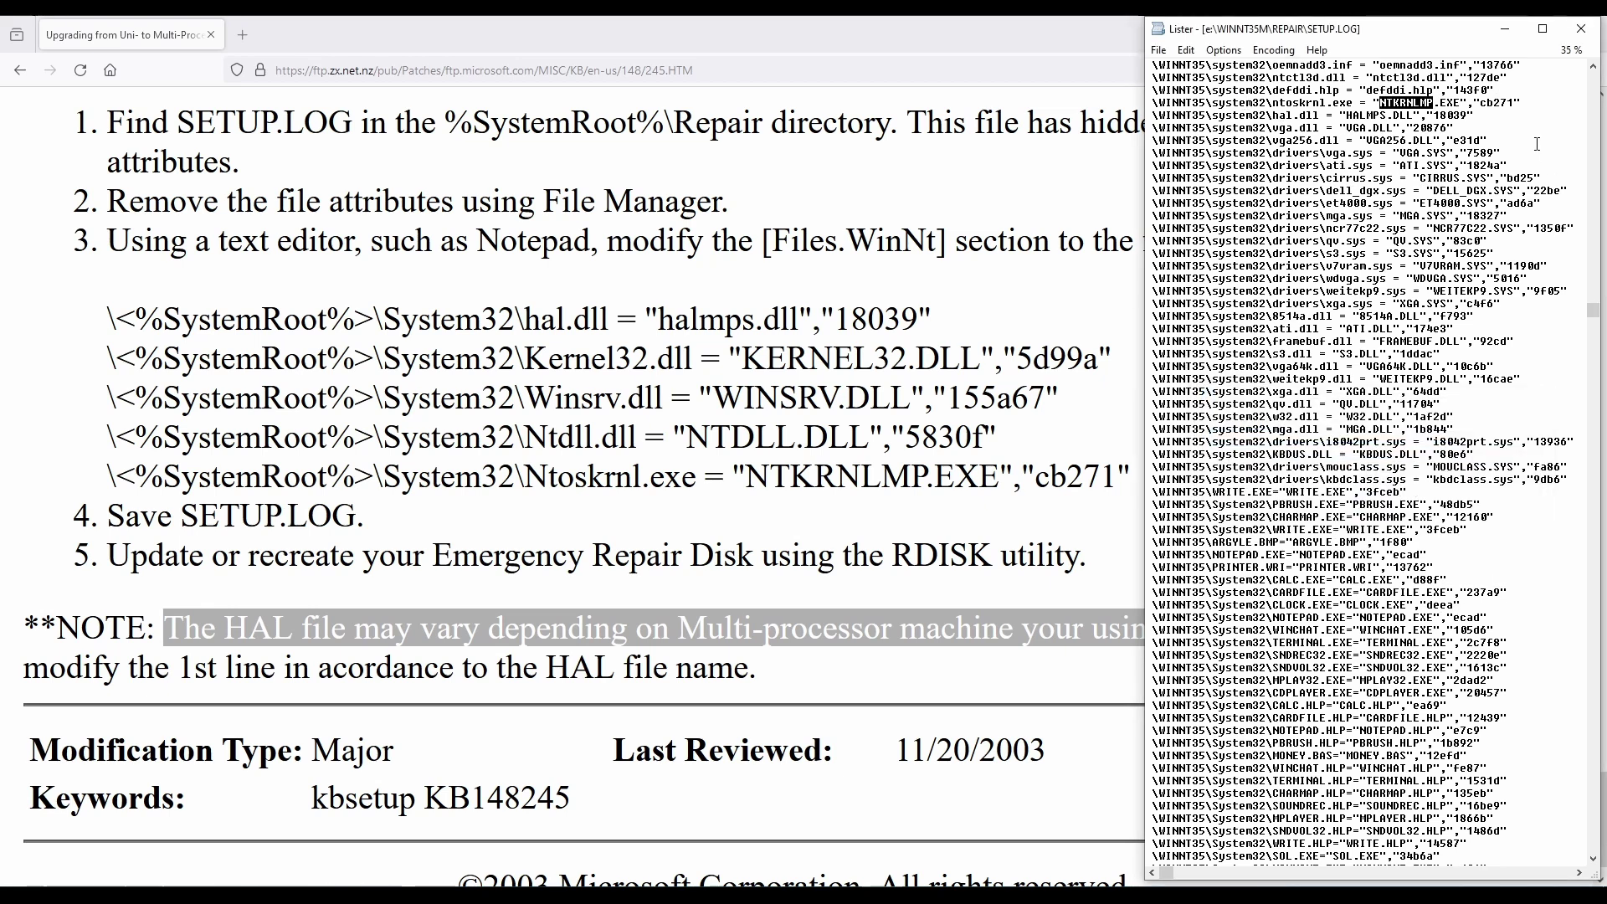
Step: Select the ntoskrnl.exe line in SETUP.LOG and highlight NTKRNLMP.EXE with its checksum in the article
left_click_drag(1520, 103, 1172, 107)
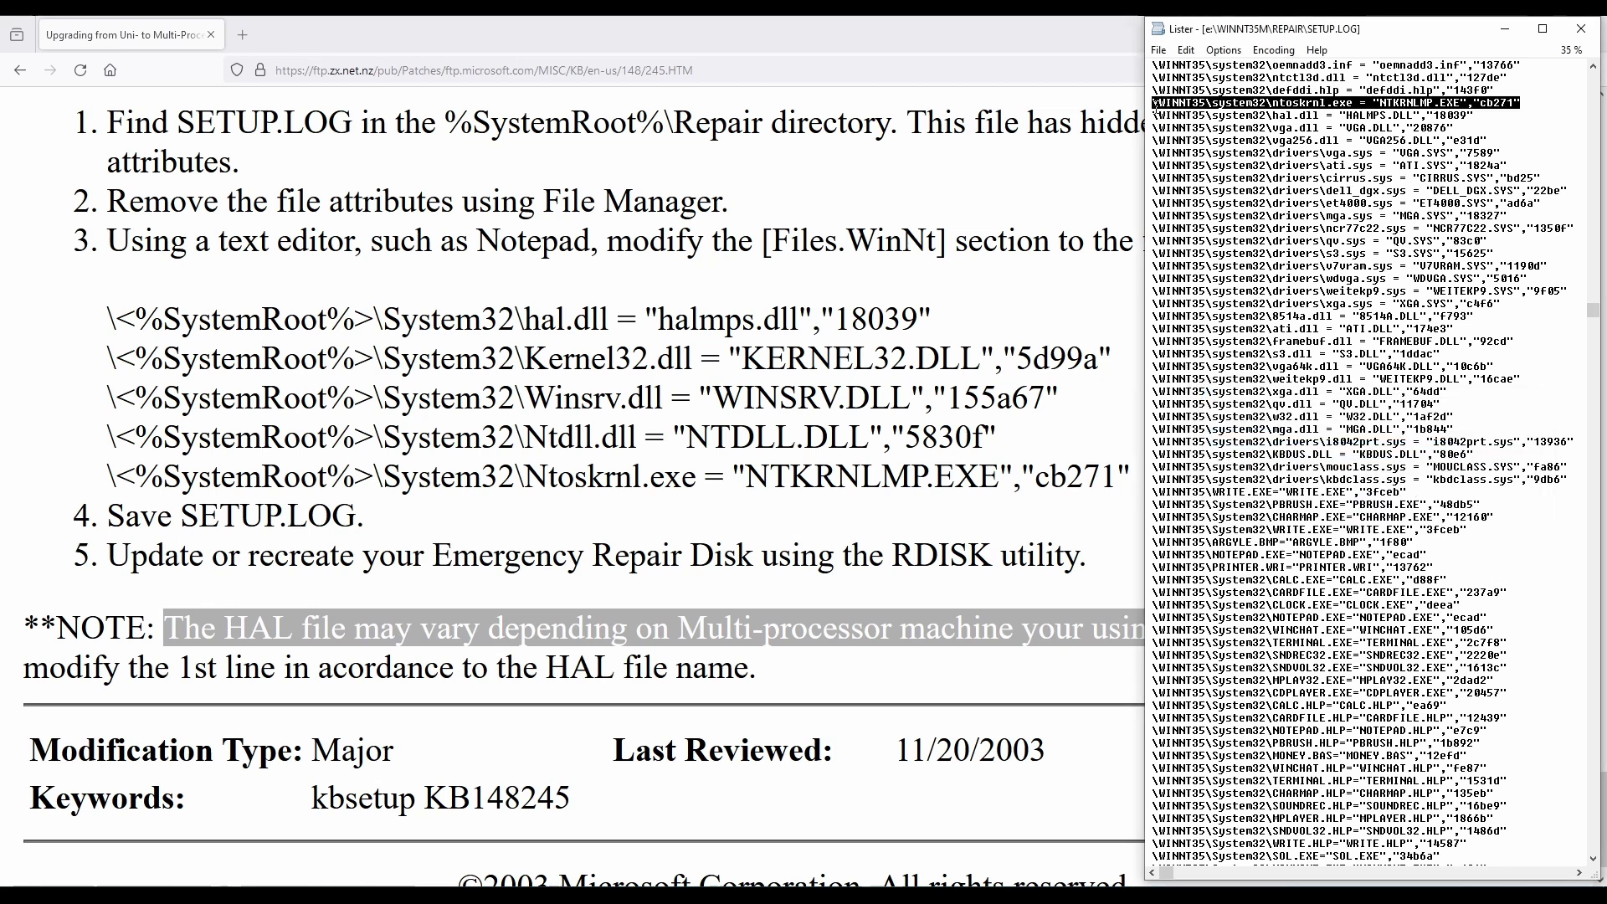
left_click_drag(1115, 478, 746, 477)
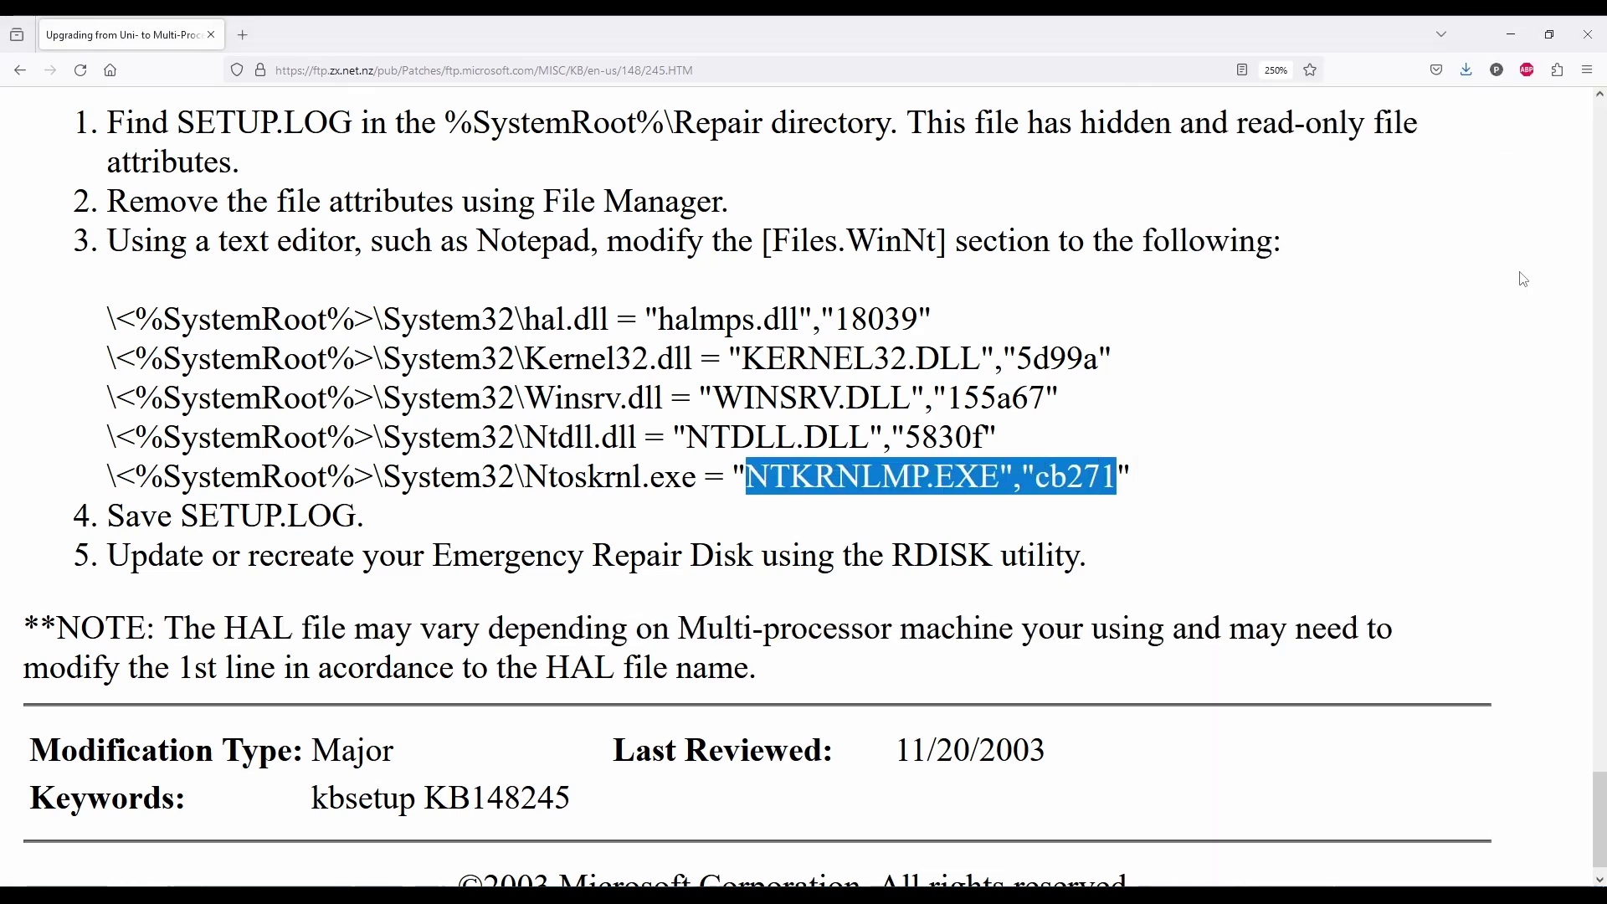
key("Home")
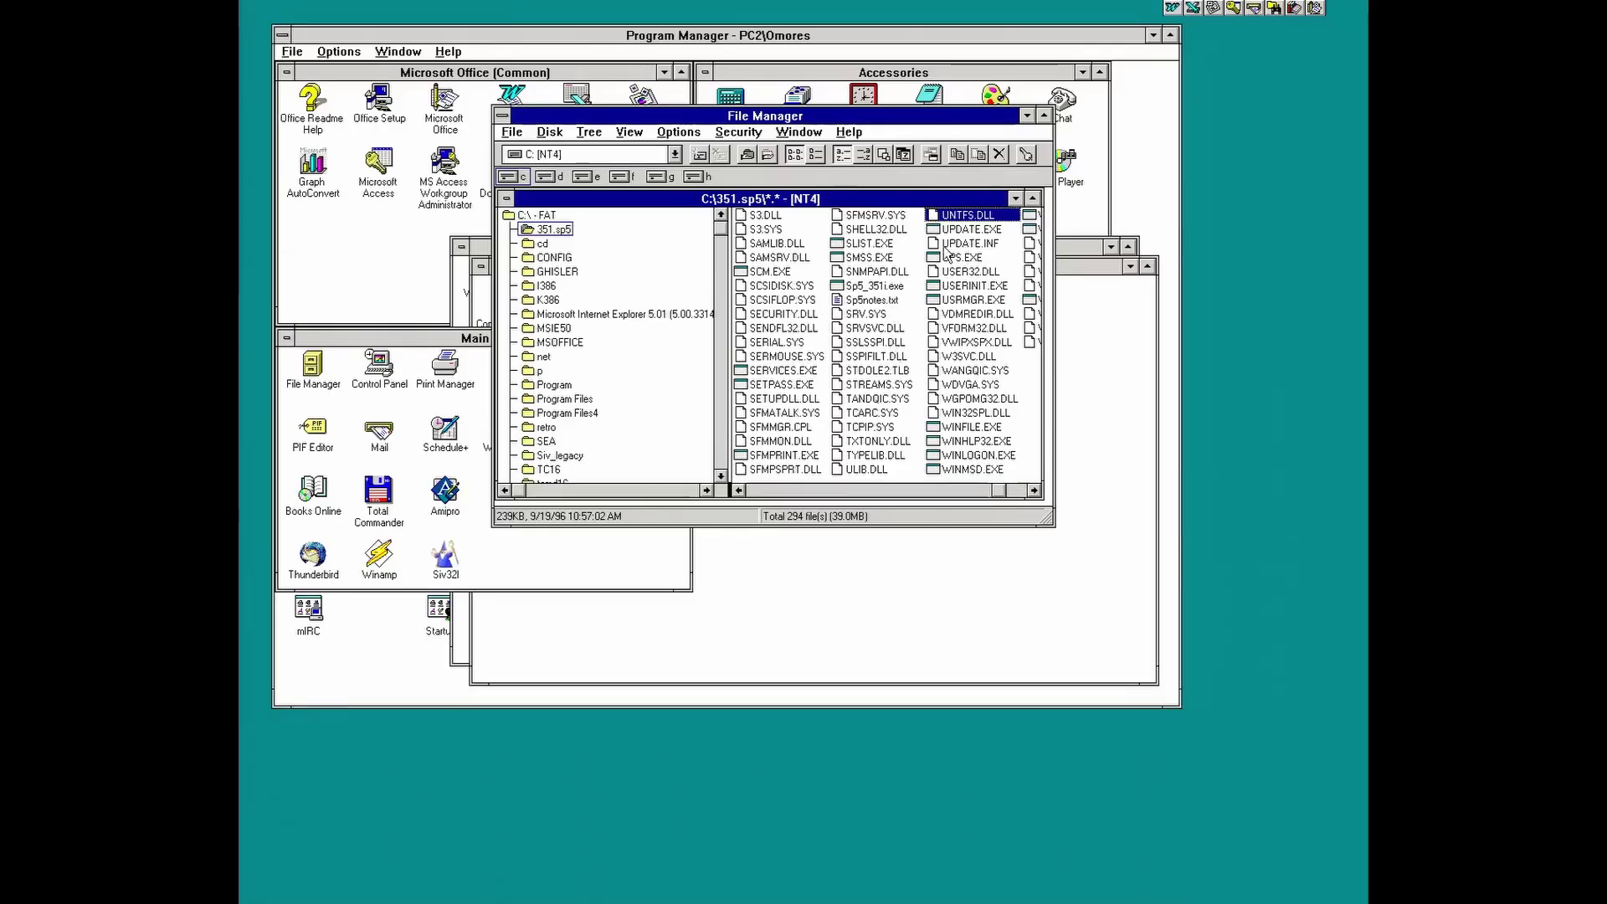
Step: Run UPDATE.EXE from 351.sp5, accept the Setup message, and restart the computer
left_click(953, 231)
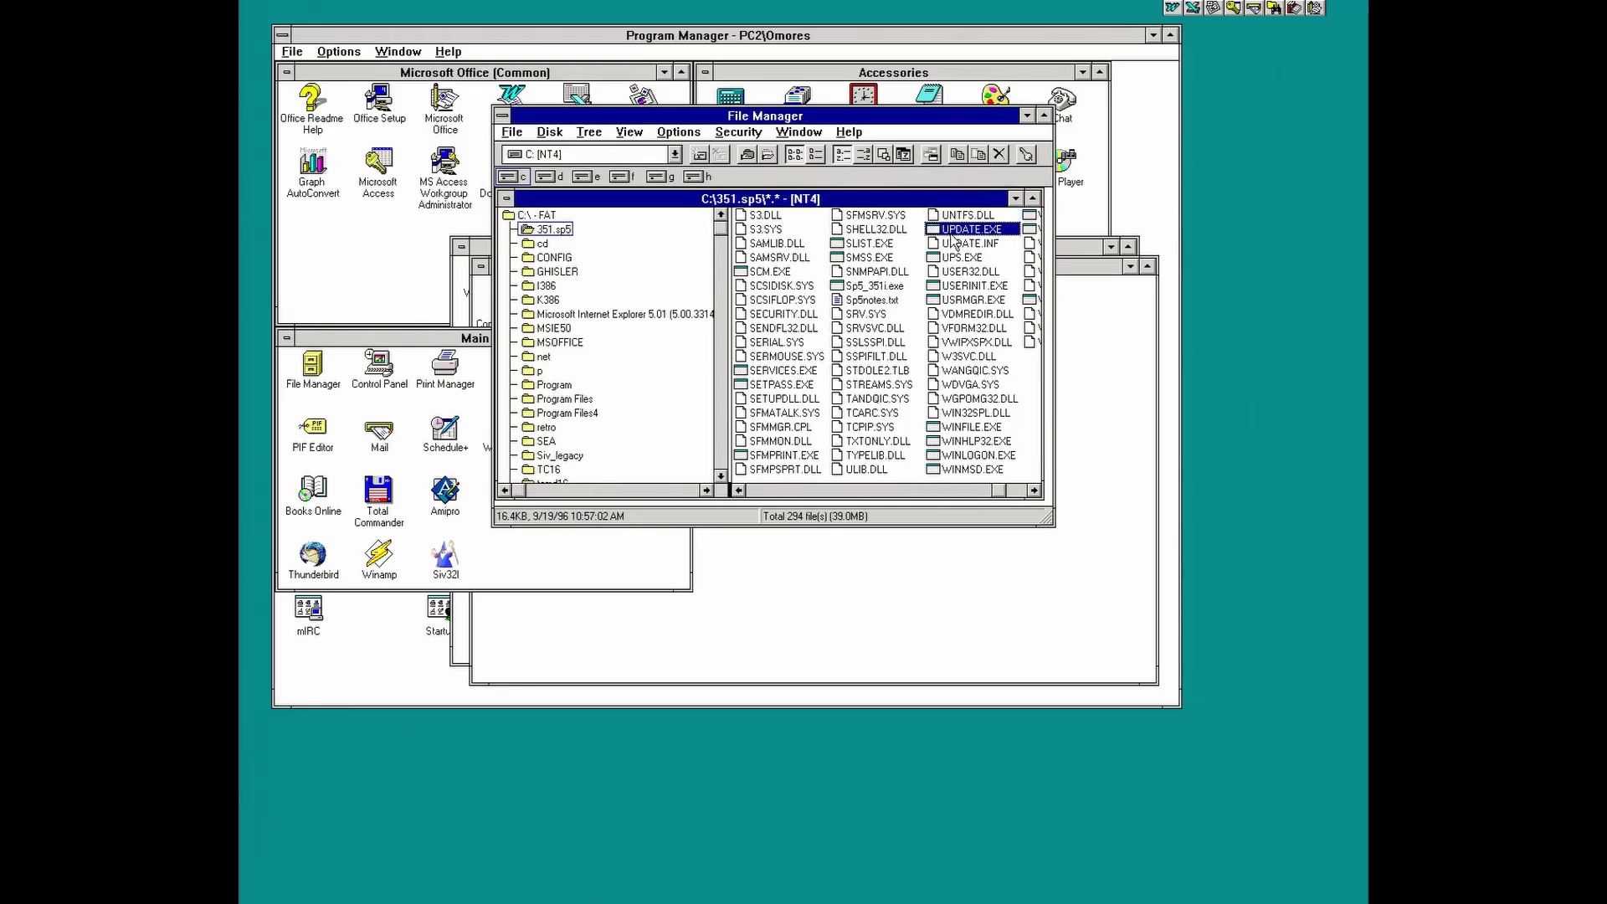
key("Return")
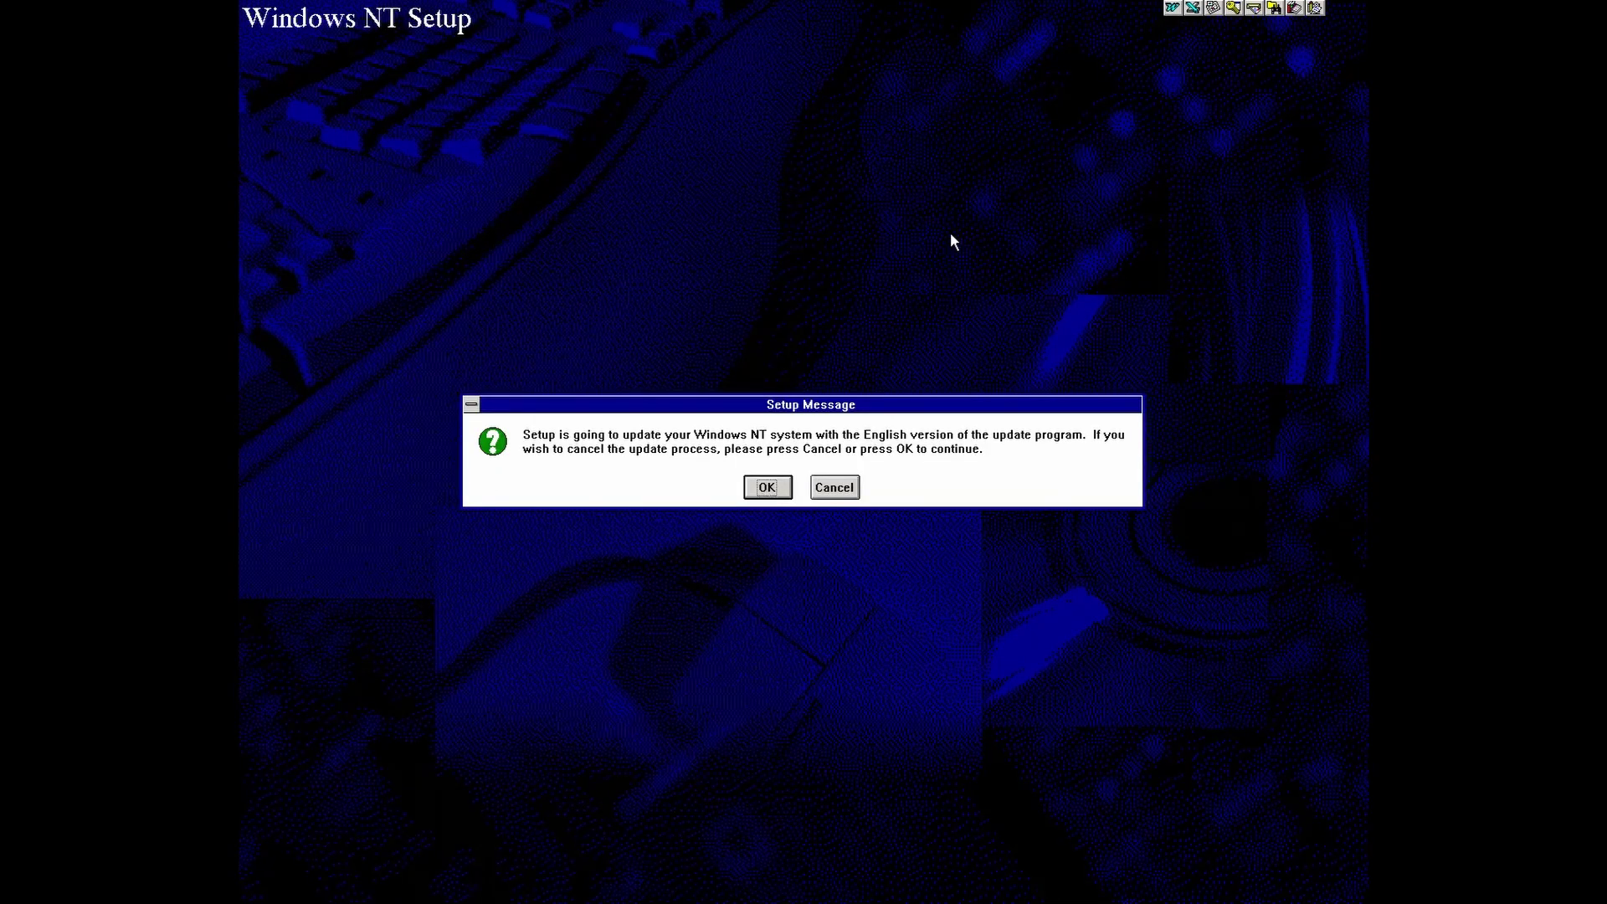
key("Return")
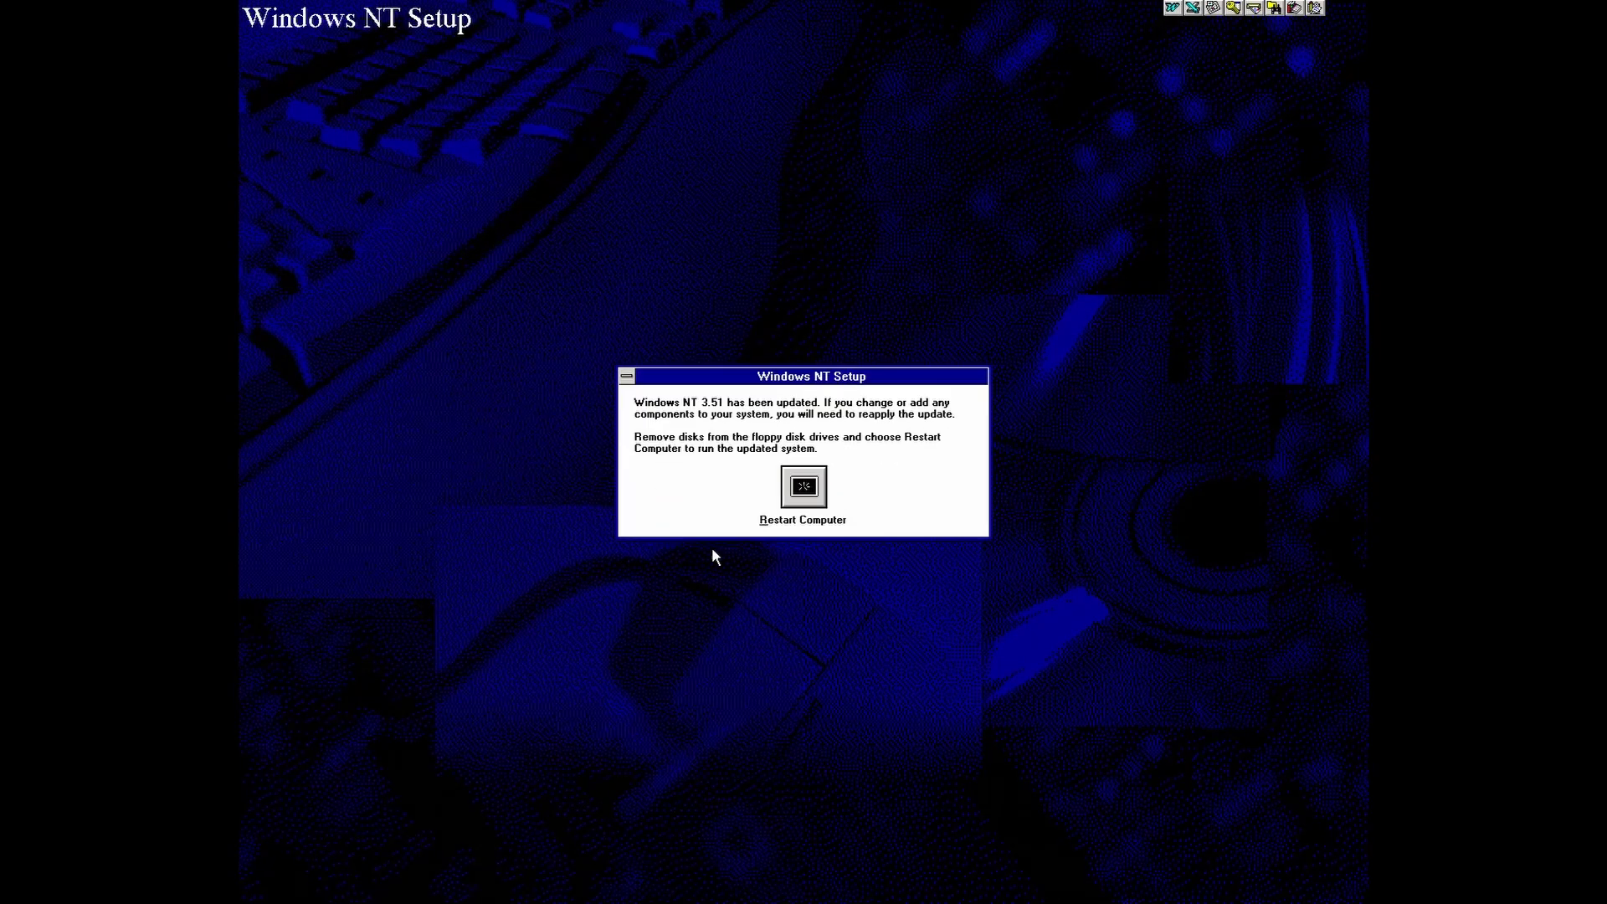
left_click(810, 494)
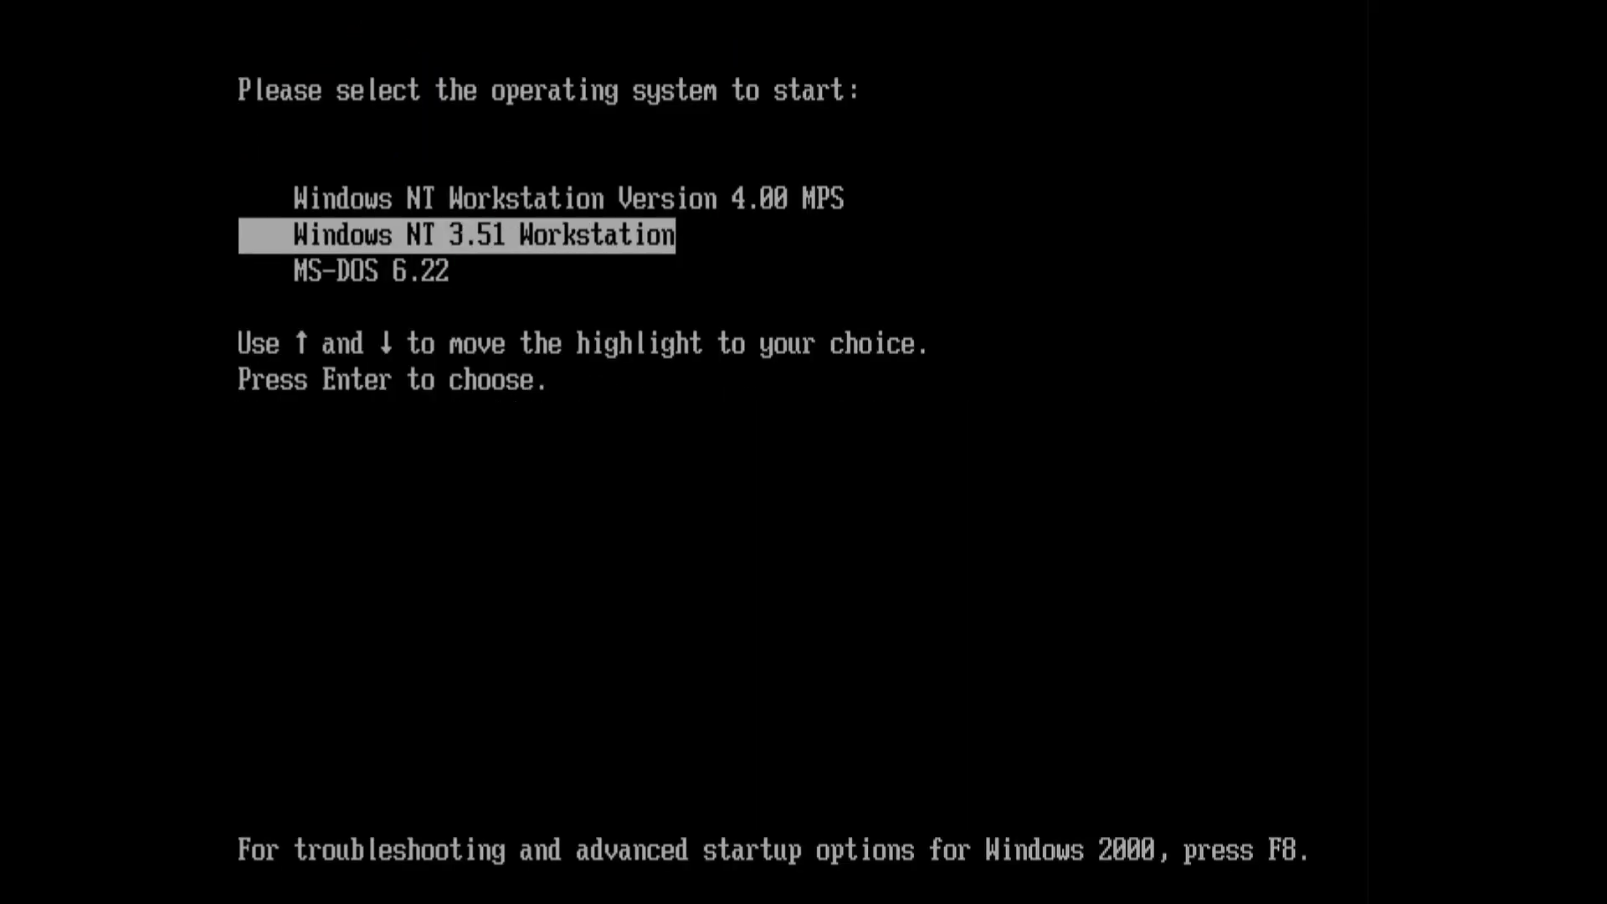
key("Down")
Step: Boot into MS-DOS 6.22 and open BOOT.INI with 'edit boot.ini'
key("Return")
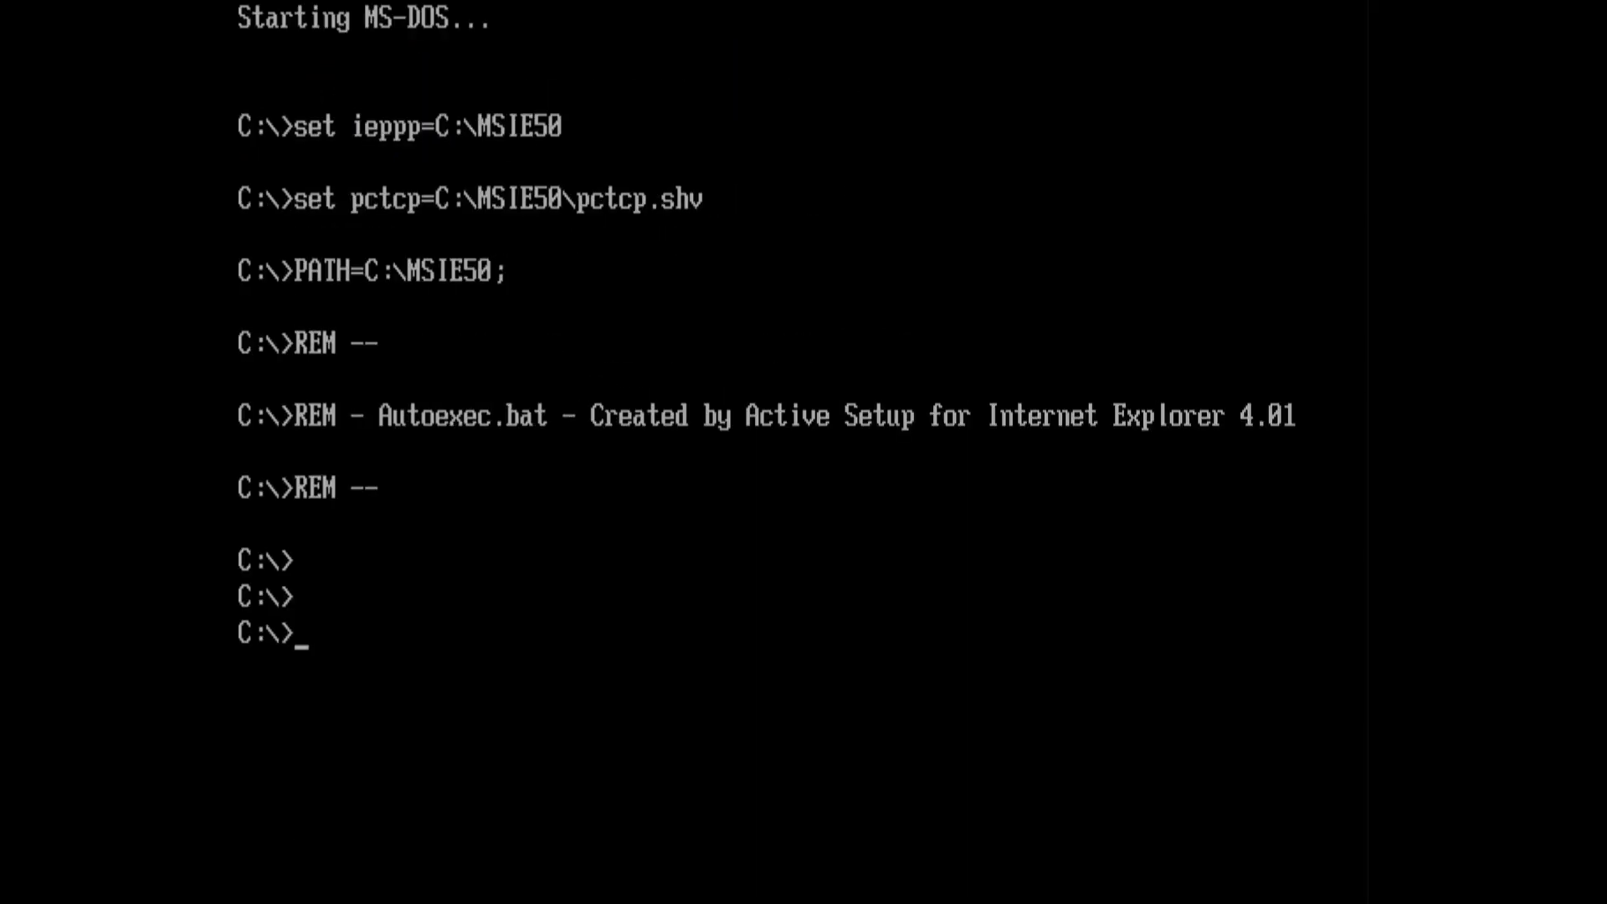
type("edit boot.ini")
key("Return")
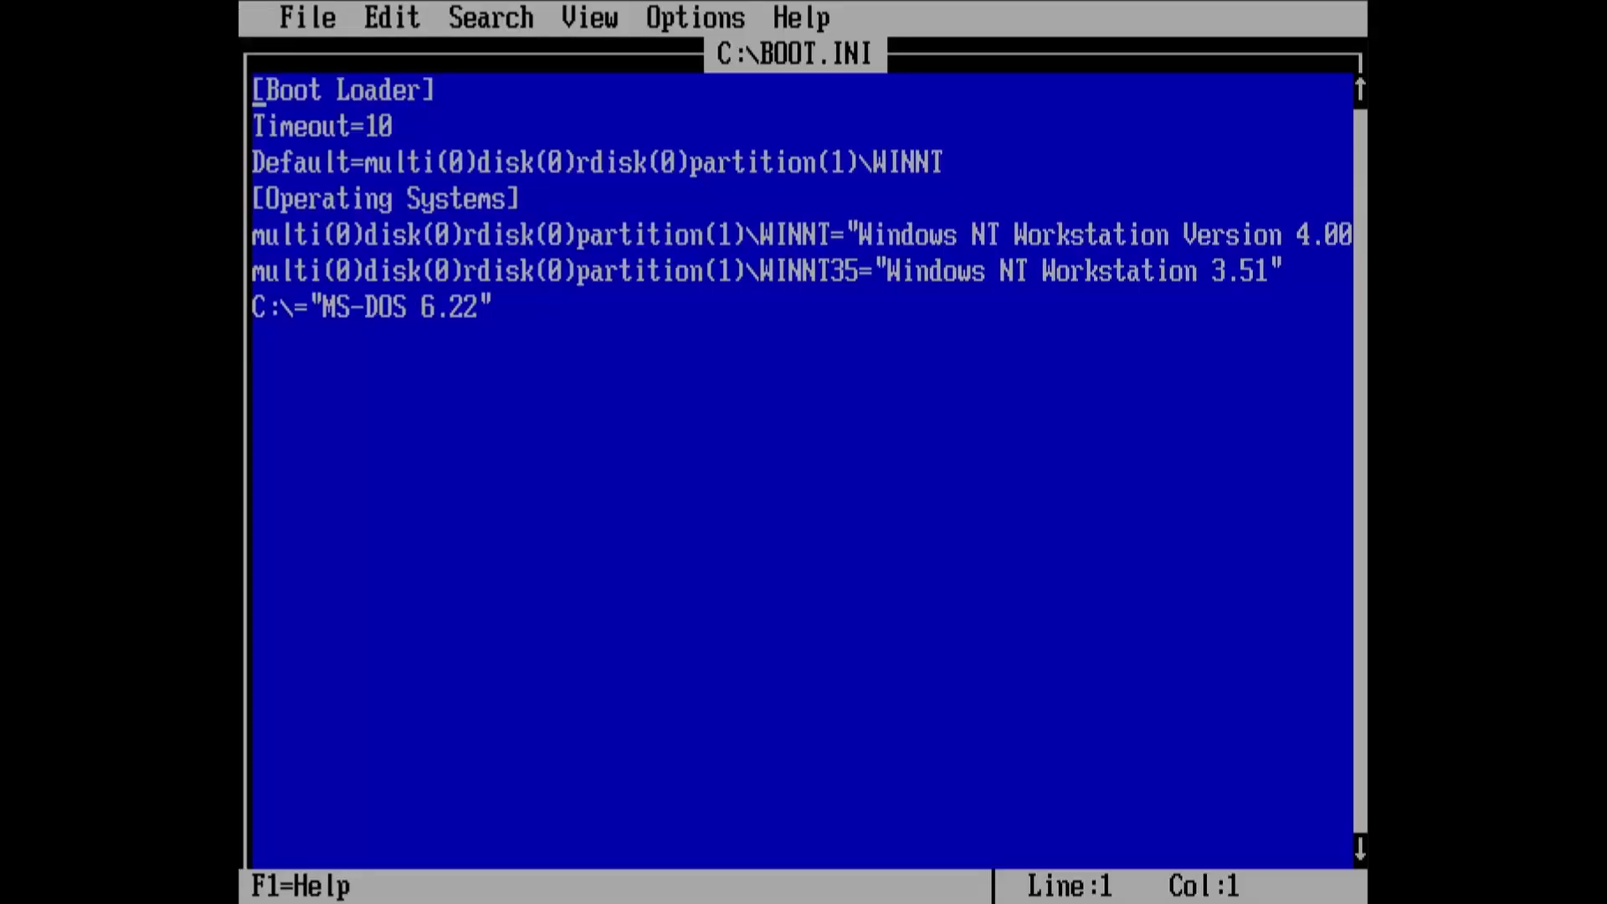
Step: Duplicate the NT 3.51 boot line, changing it to WINNT35M and appending 'MPS' to its description
key("Down")
key("Down")
key("Down")
key("Down")
key("Down")
key("shift+Right")
key("shift+End")
key("ctrl+Insert")
key("Return")
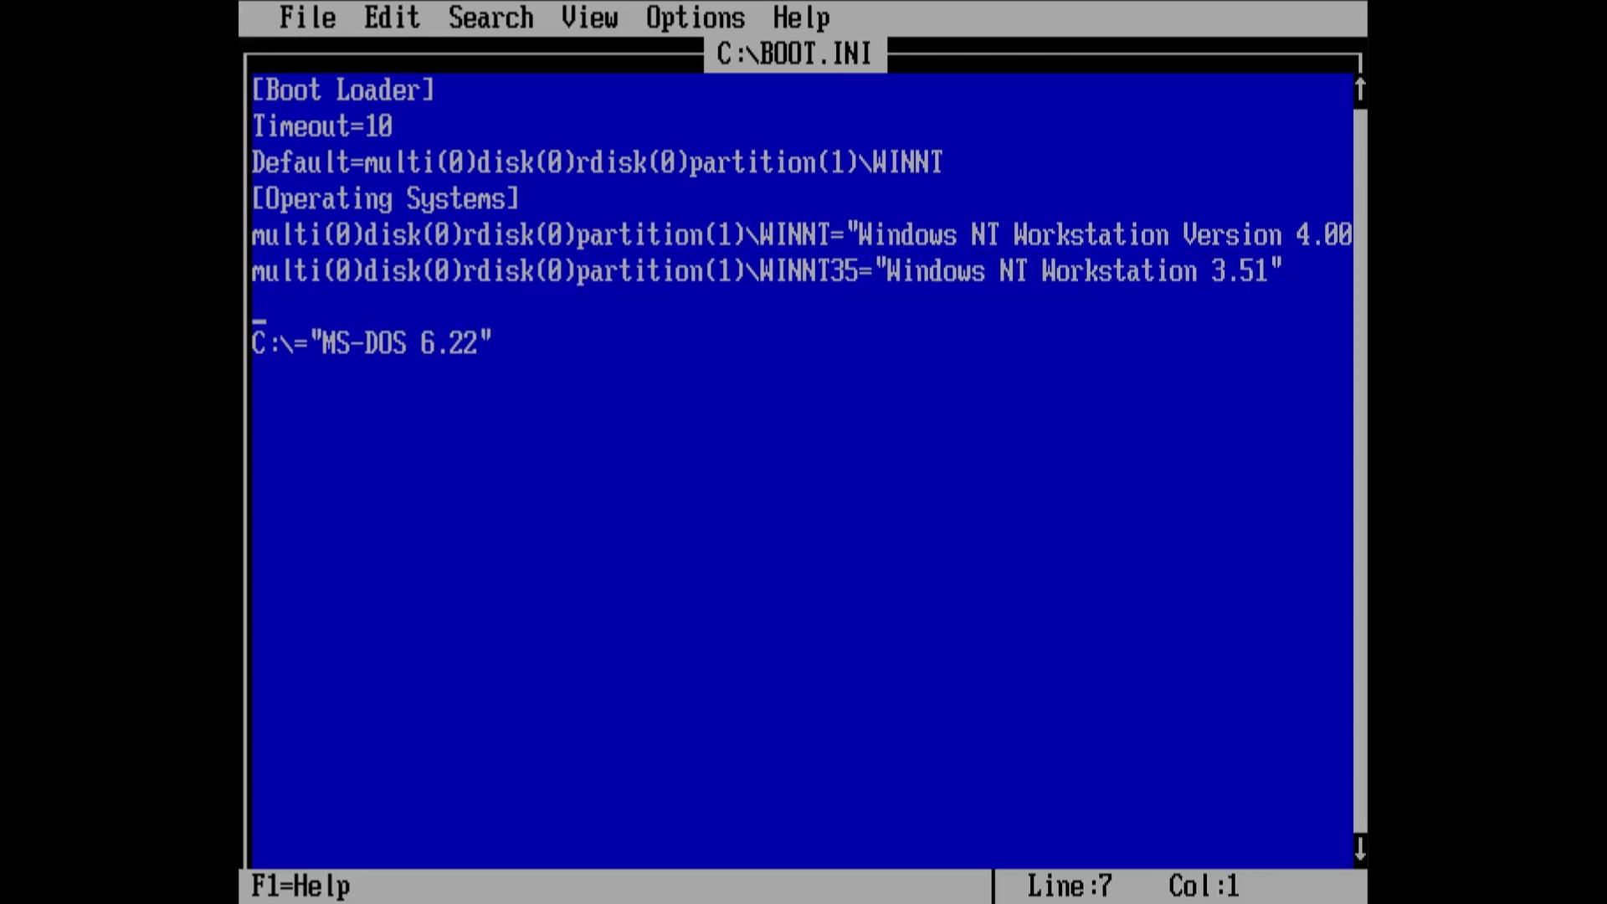
key("shift+Insert")
key("Right")
key("Right")
key("Right")
key("Right")
key("Right")
key("Right")
key("Right")
key("Right")
key("Right")
key("Right")
key("Right")
key("Right")
key("Right")
key("Right")
key("Right")
key("Right")
key("Right")
key("Right")
key("Right")
key("Right")
key("Right")
key("Right")
key("Right")
key("Right")
key("Right")
key("Right")
key("Right")
key("Right")
key("Right")
key("Right")
key("Right")
key("Right")
type("M")
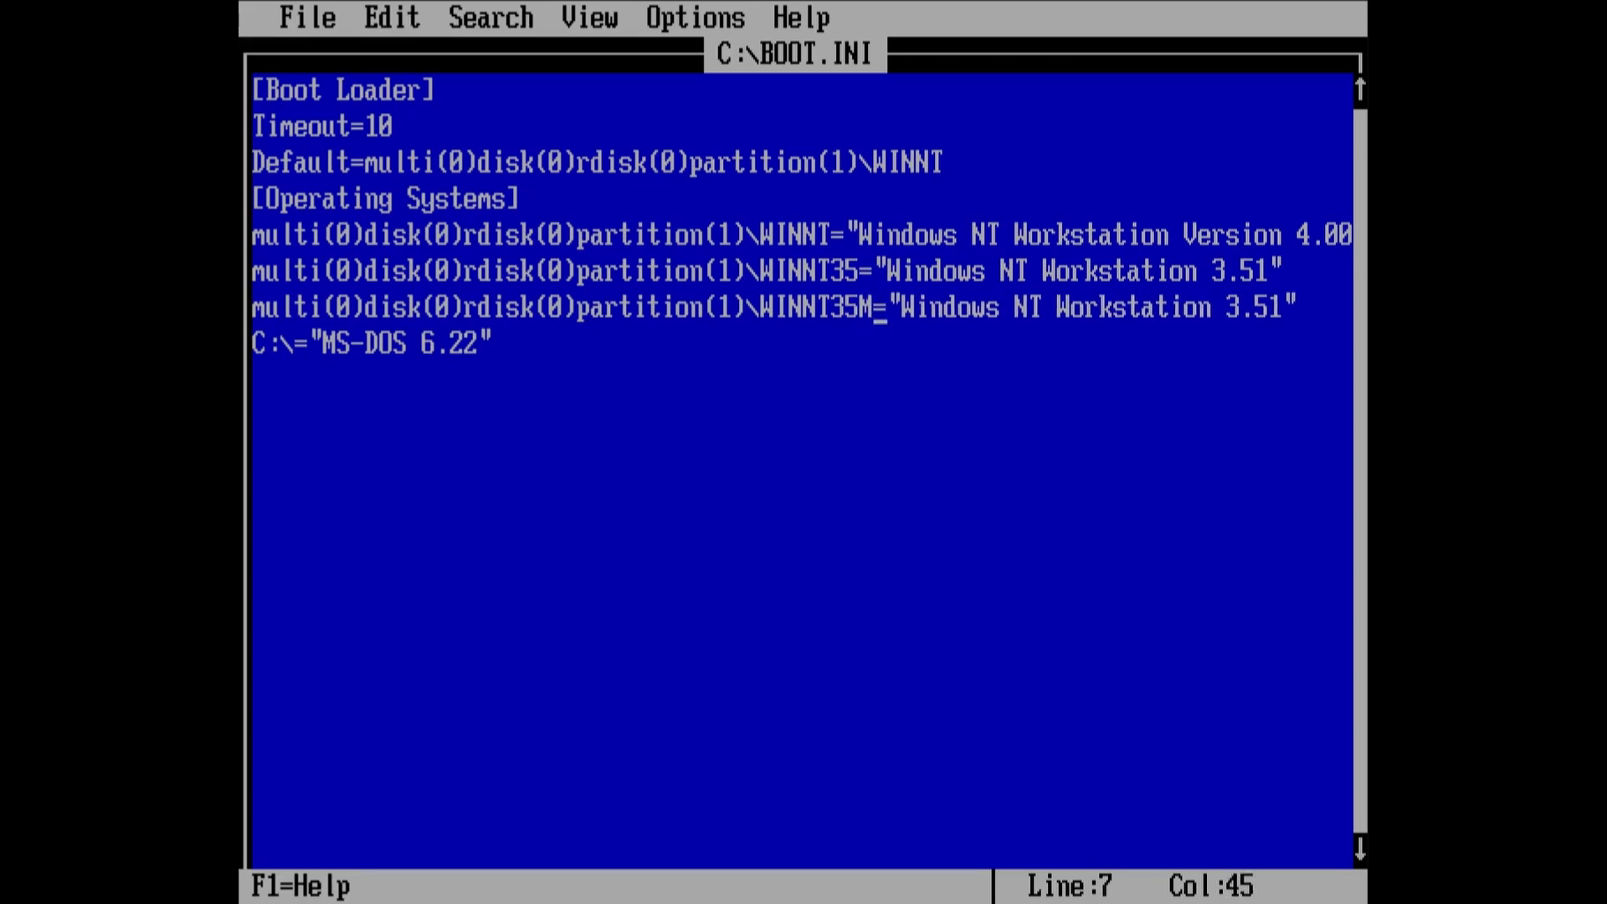
key("Right")
key("Right")
key("Right")
key("Right")
key("Right")
key("Right")
key("Right")
key("Right")
key("Right")
key("Right")
key("Right")
key("Right")
key("Right")
key("Right")
key("Right")
key("Right")
key("Right")
key("Right")
key("Right")
key("Right")
type("MPS")
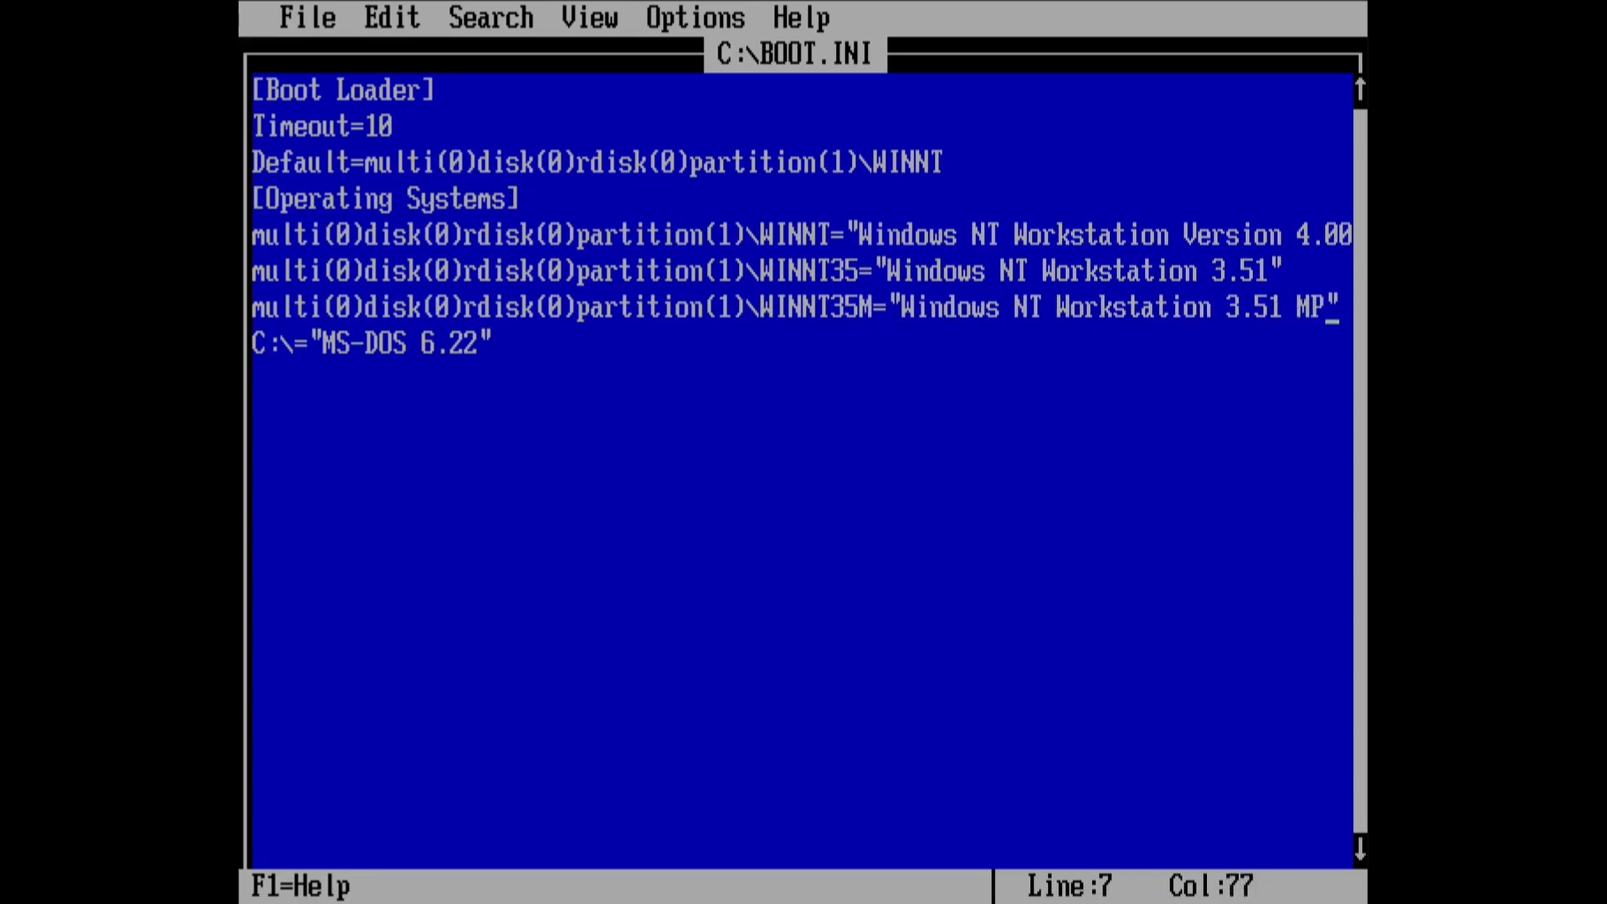
Step: Save BOOT.INI and boot the new Windows NT Workstation 3.51 MPS entry
key("alt+f")
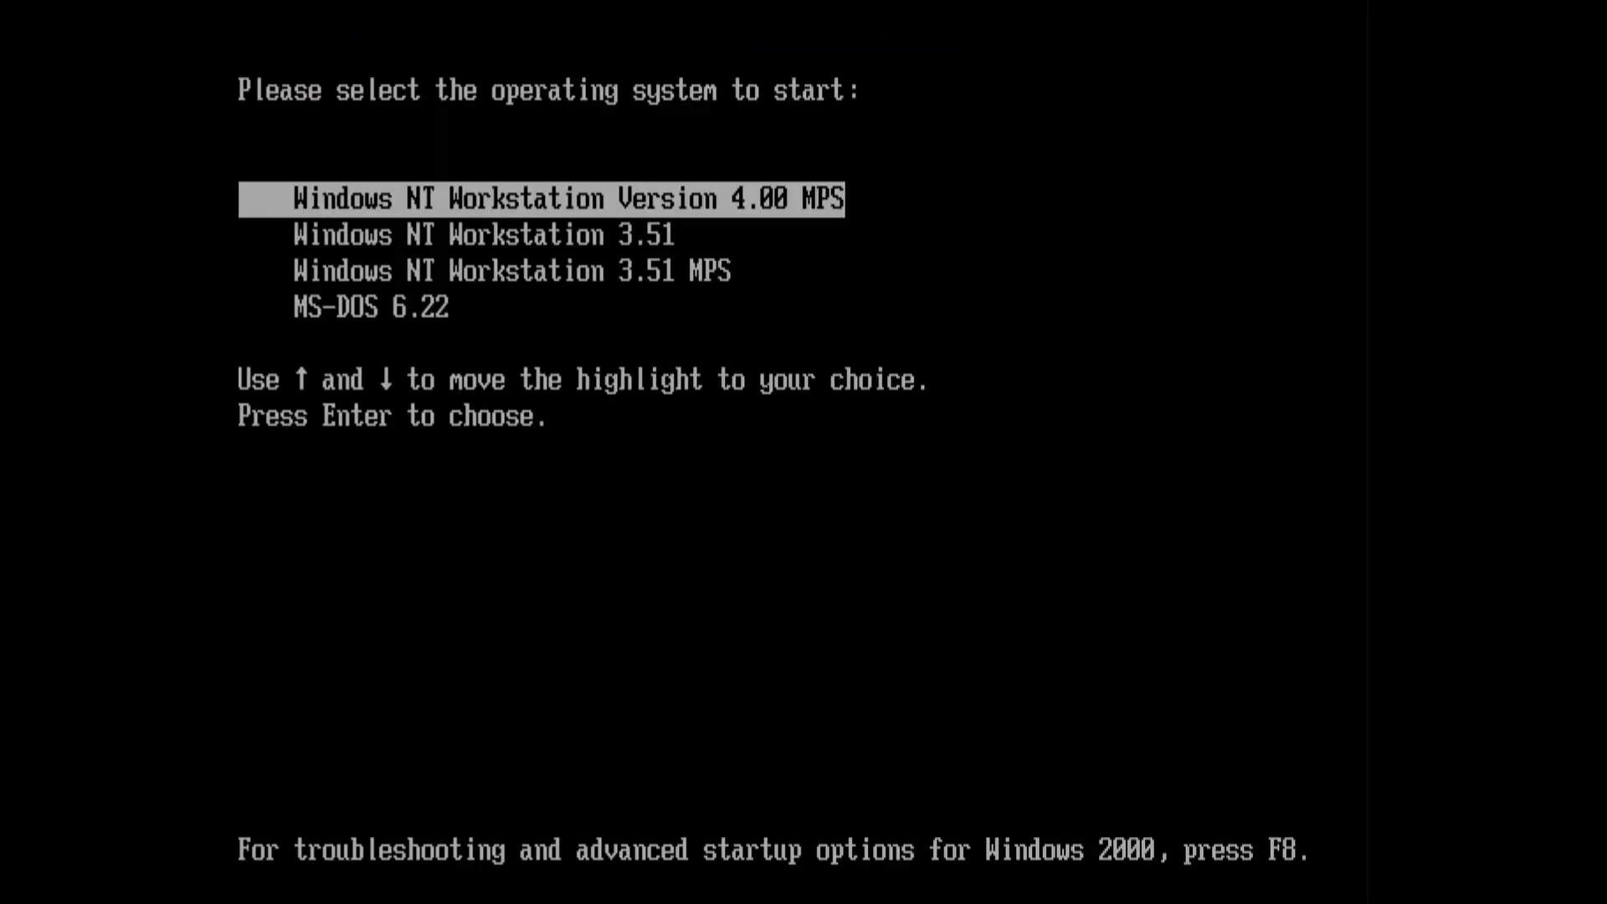
key("Down")
key("Down")
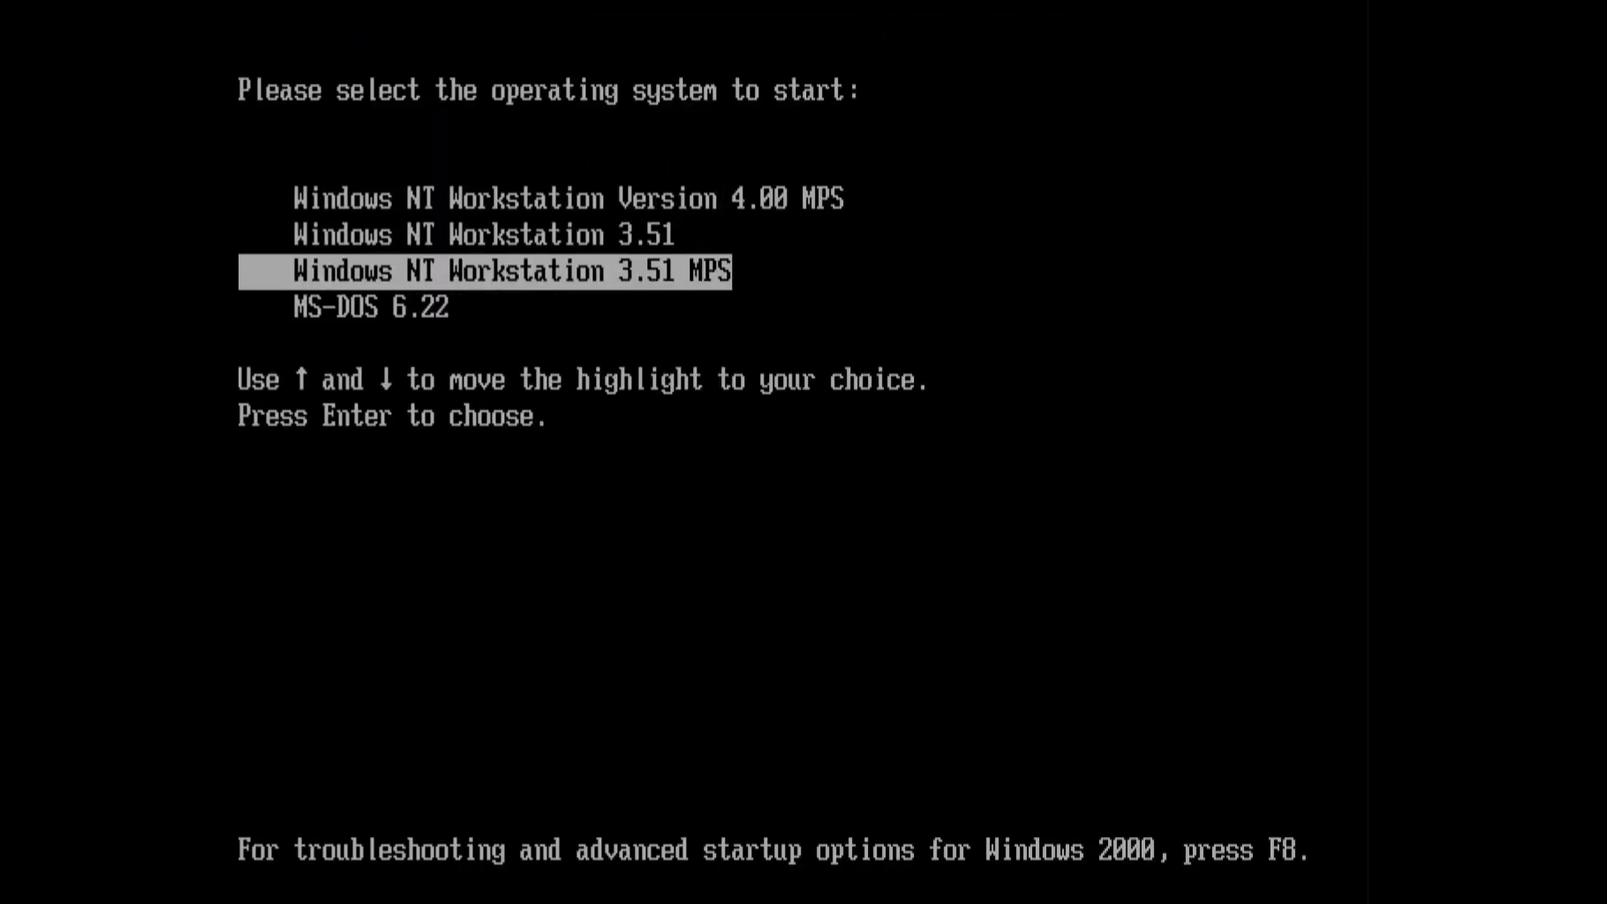
key("Return")
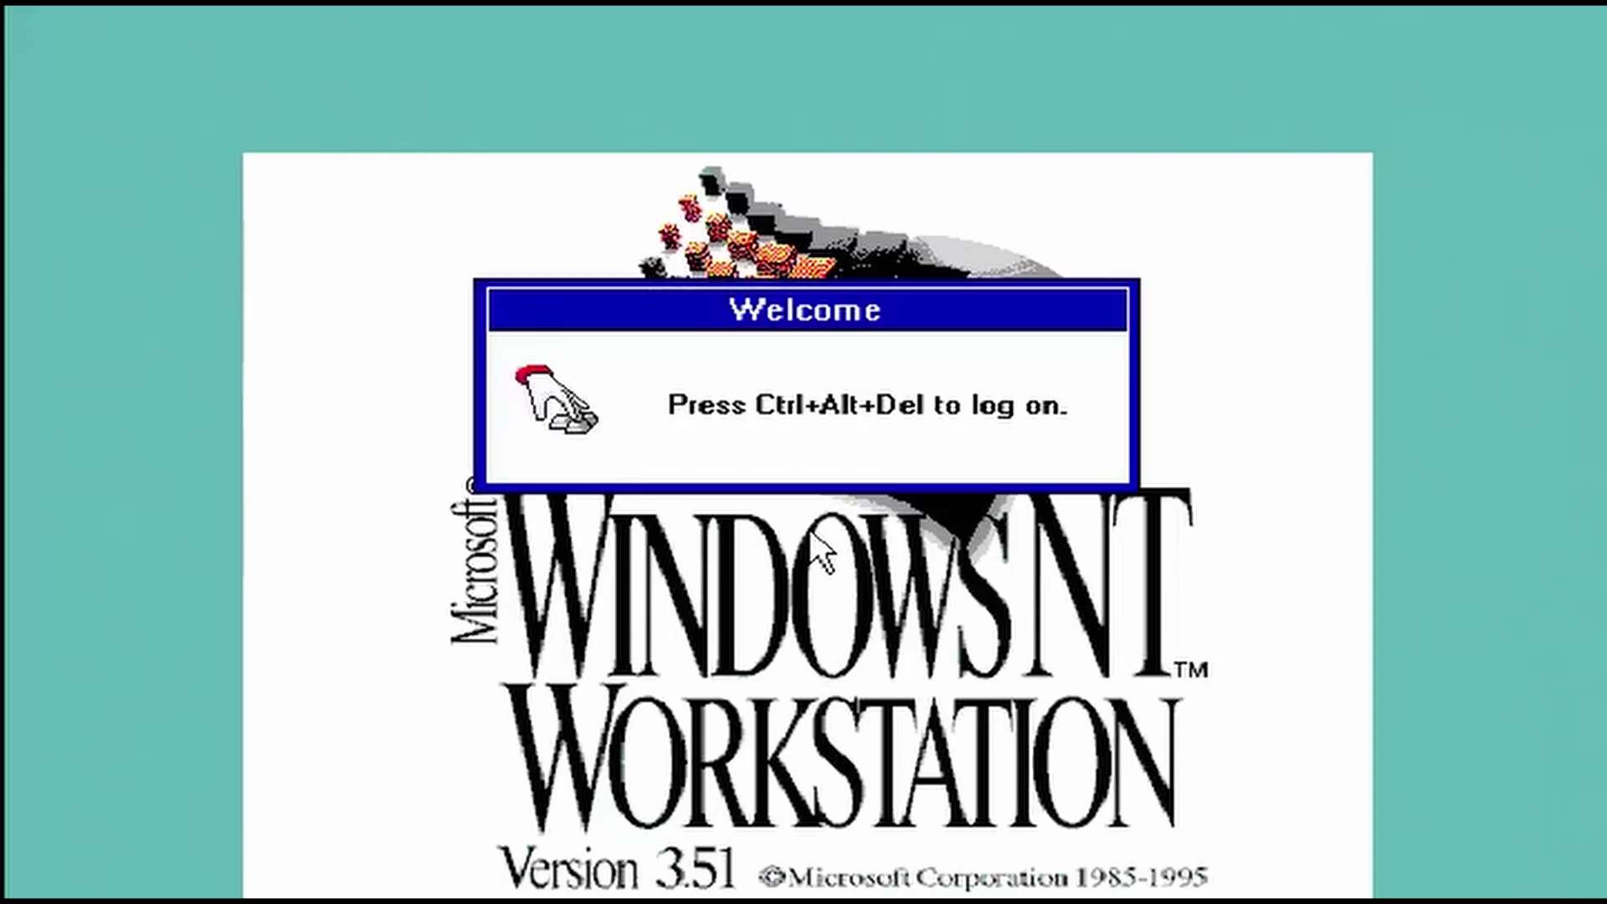
Step: Press Ctrl+Alt+Del at the NT welcome screen, then highlight 'Eight-processor SMP license' on the archived page
key("ctrl+alt+Delete")
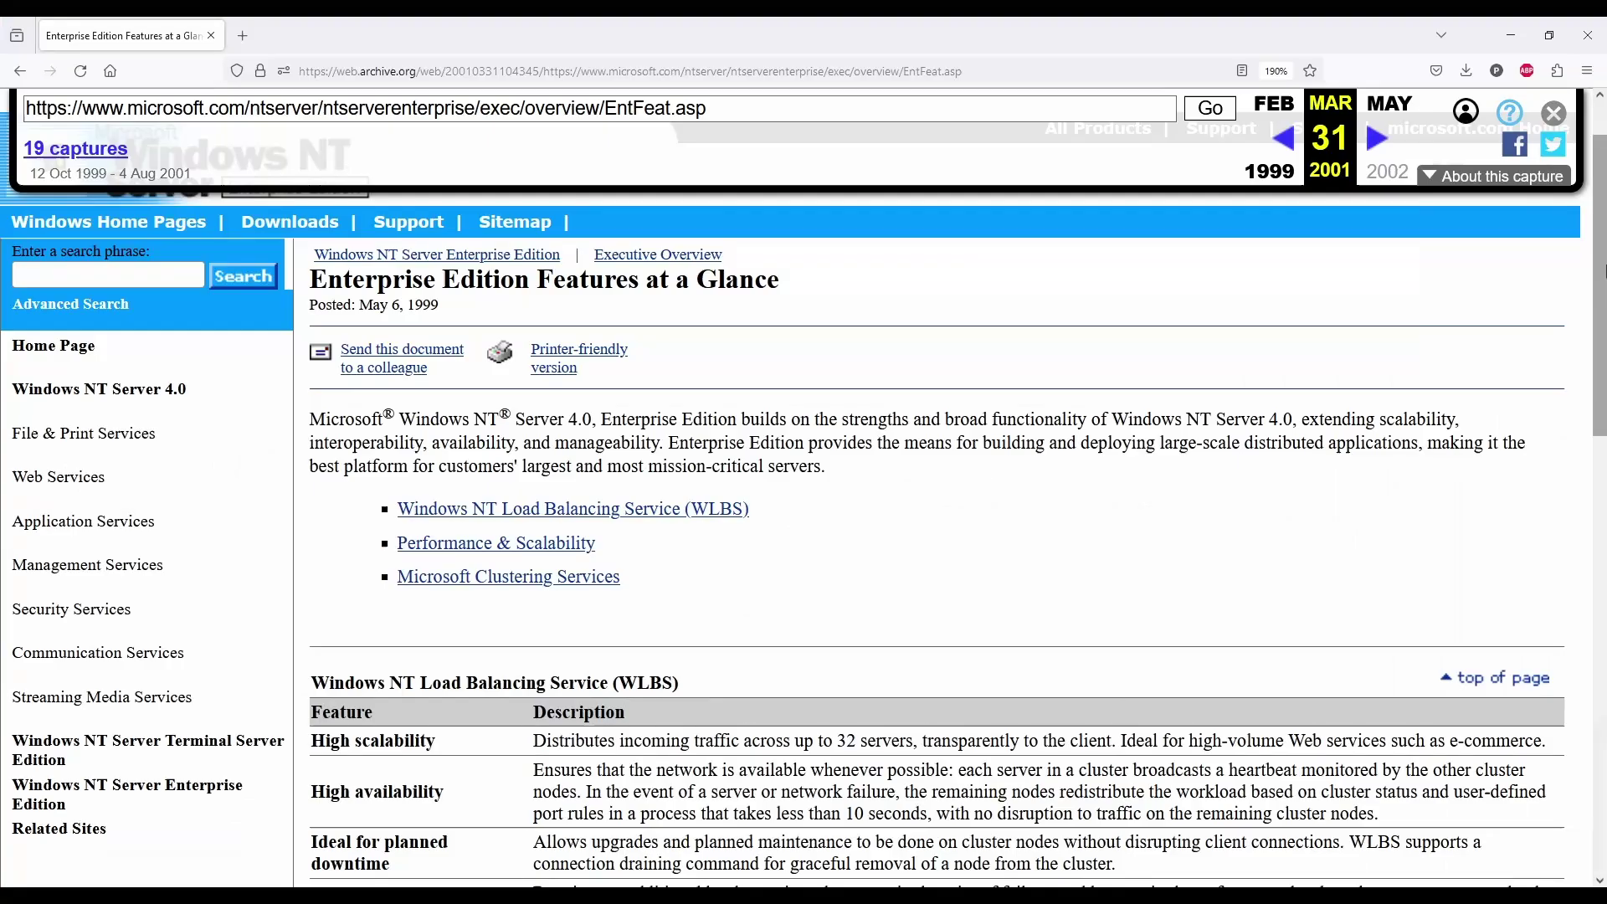
scroll(1603, 419, "down", 5)
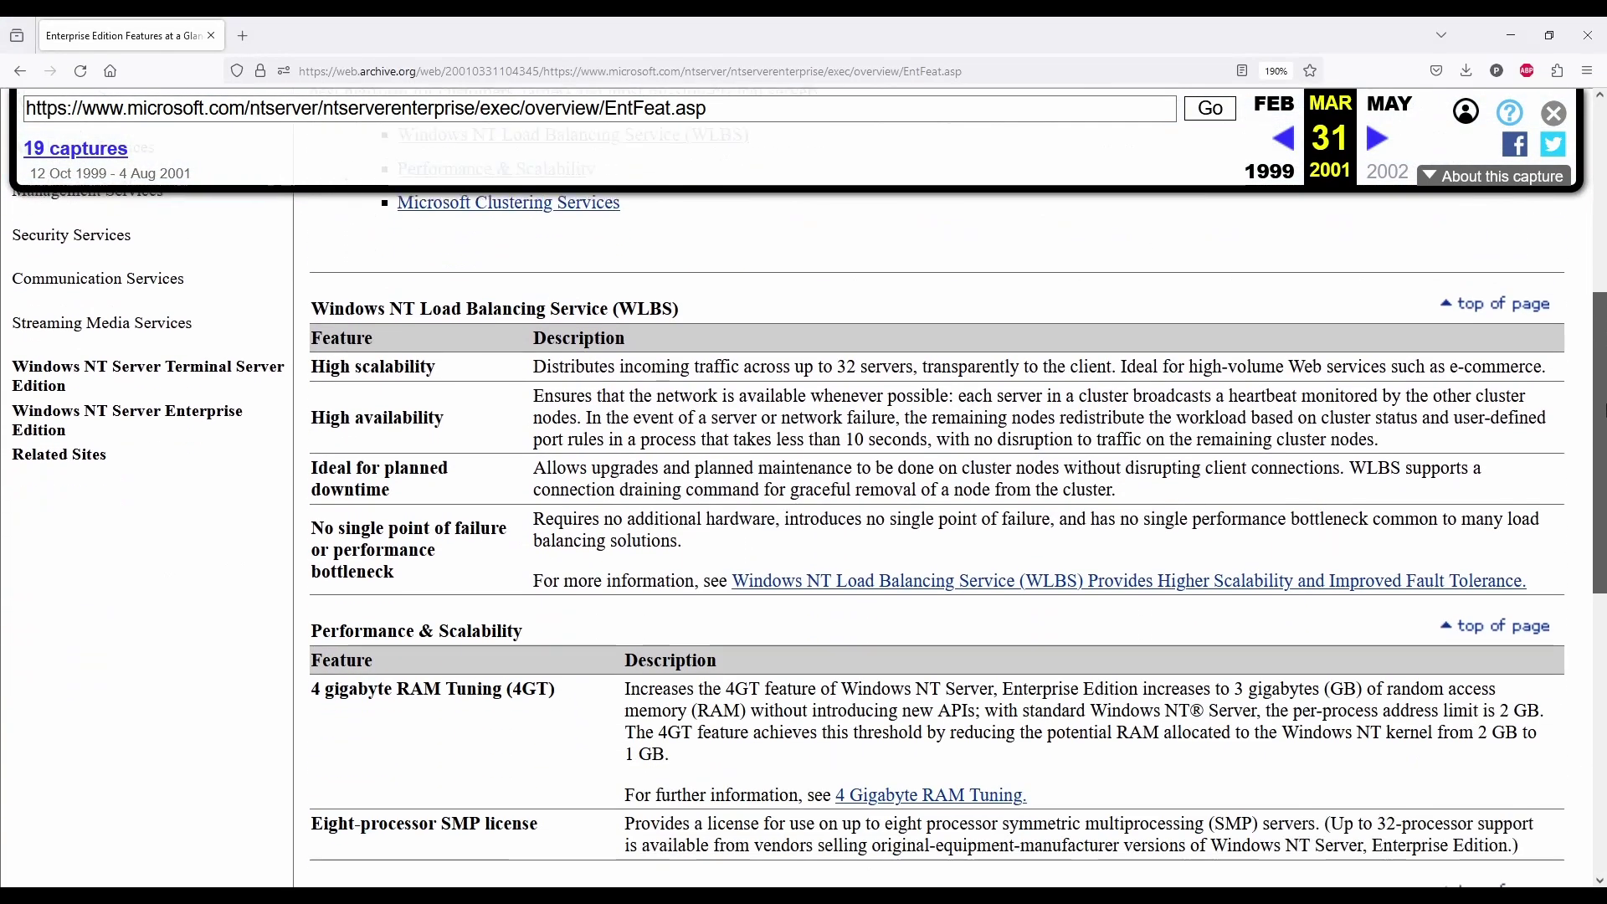
scroll(1602, 418, "down", 3)
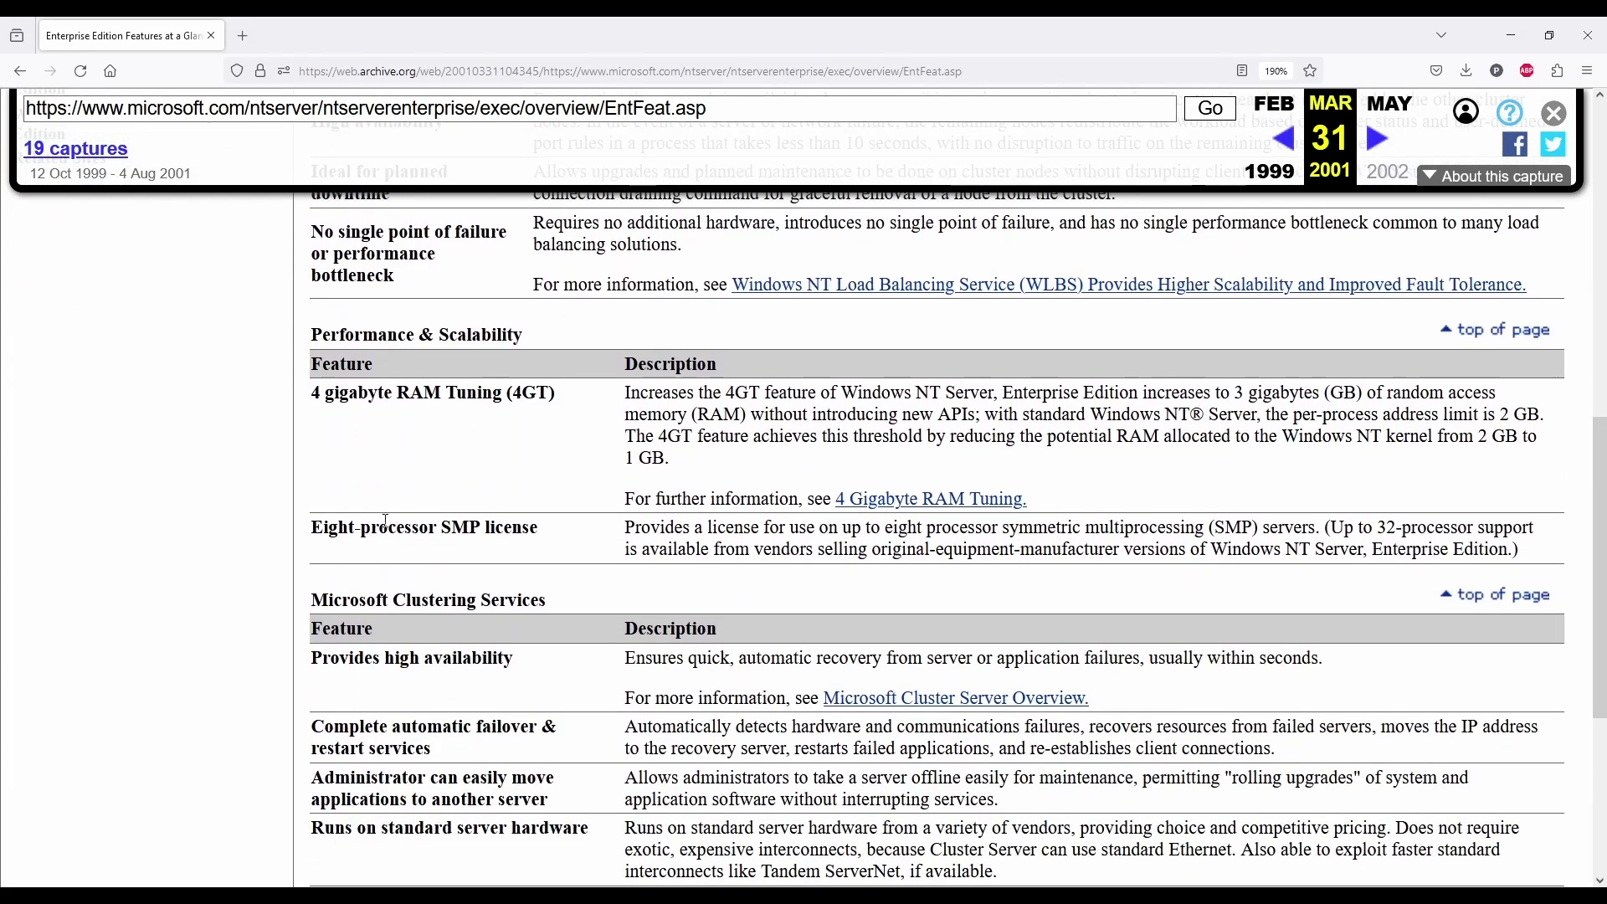
left_click_drag(310, 528, 1540, 564)
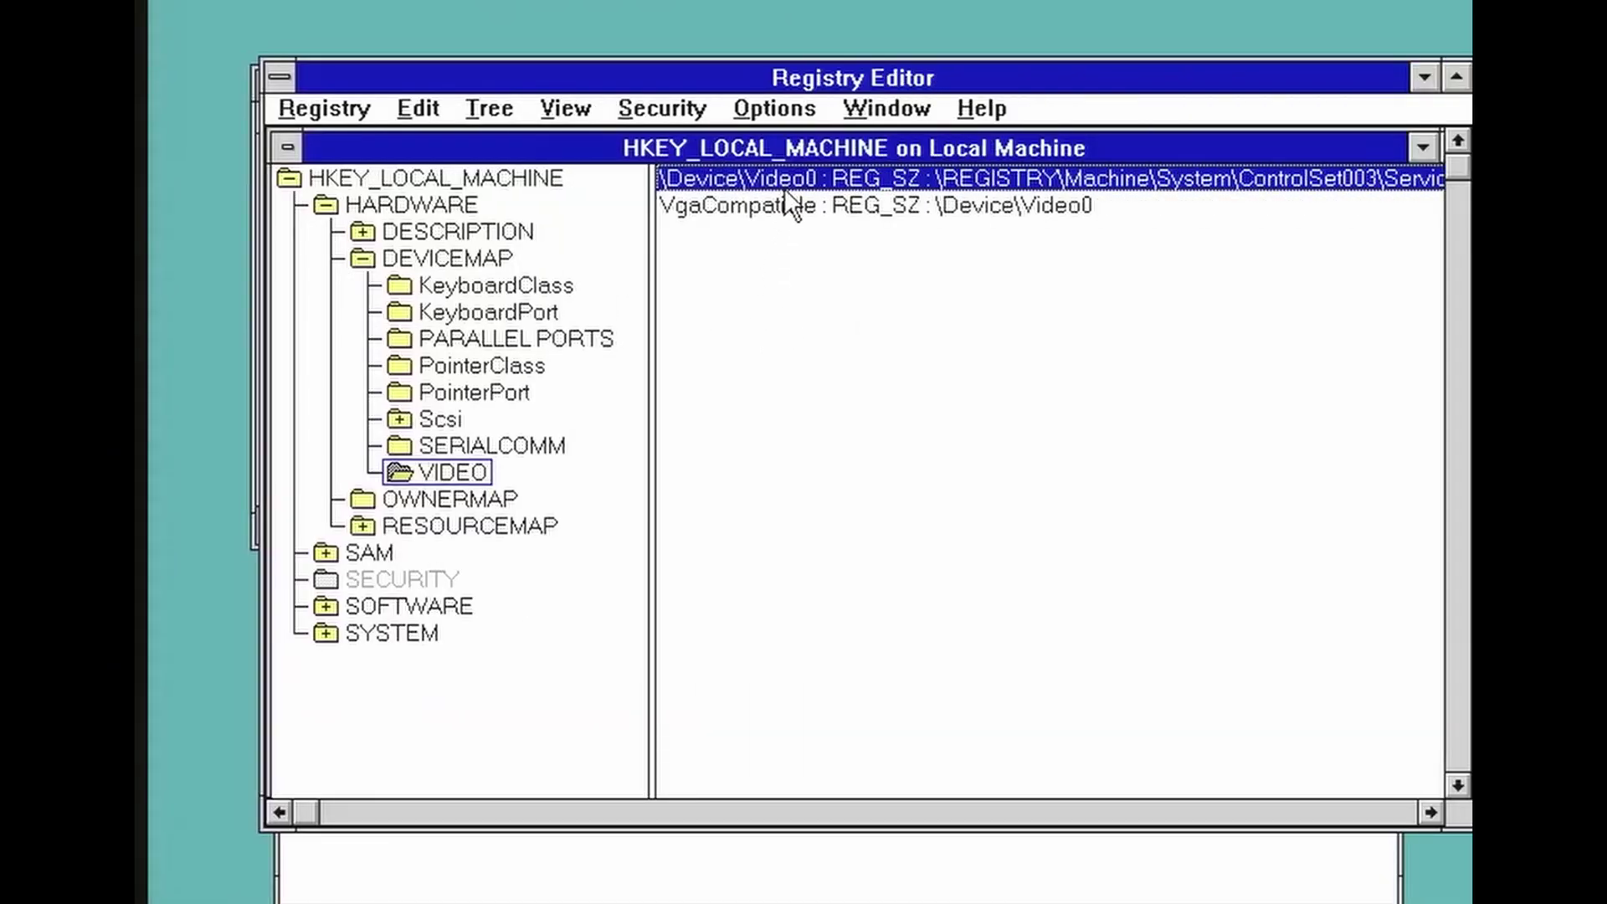
Step: Delete the VgaCompatible value through Edit > Delete and confirm with Yes
left_click(772, 204)
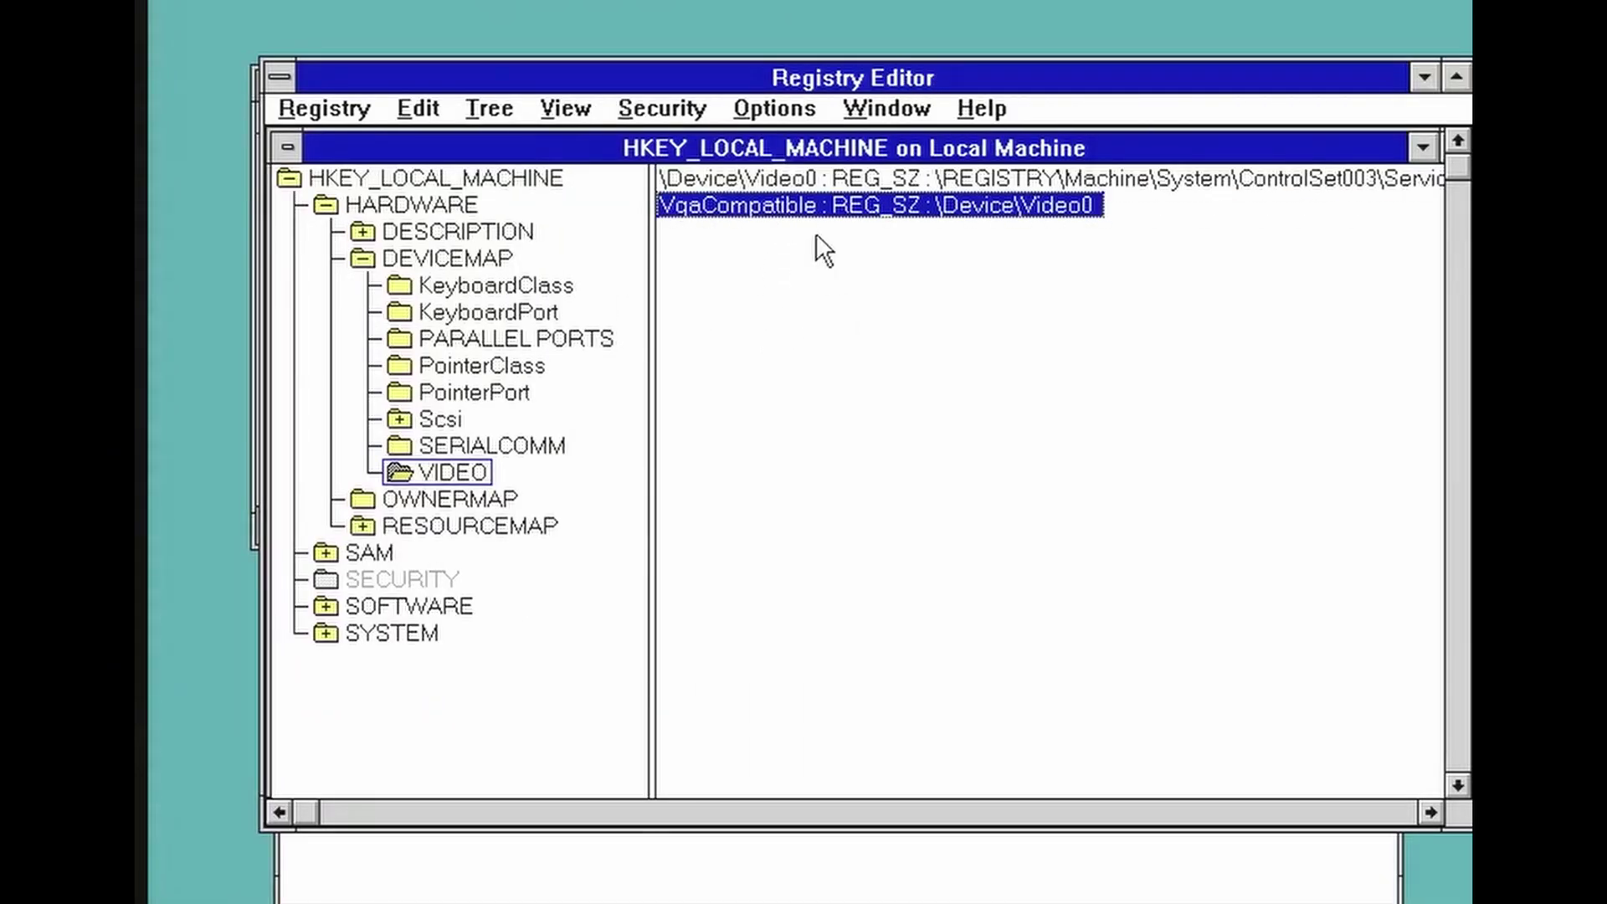
left_click(418, 107)
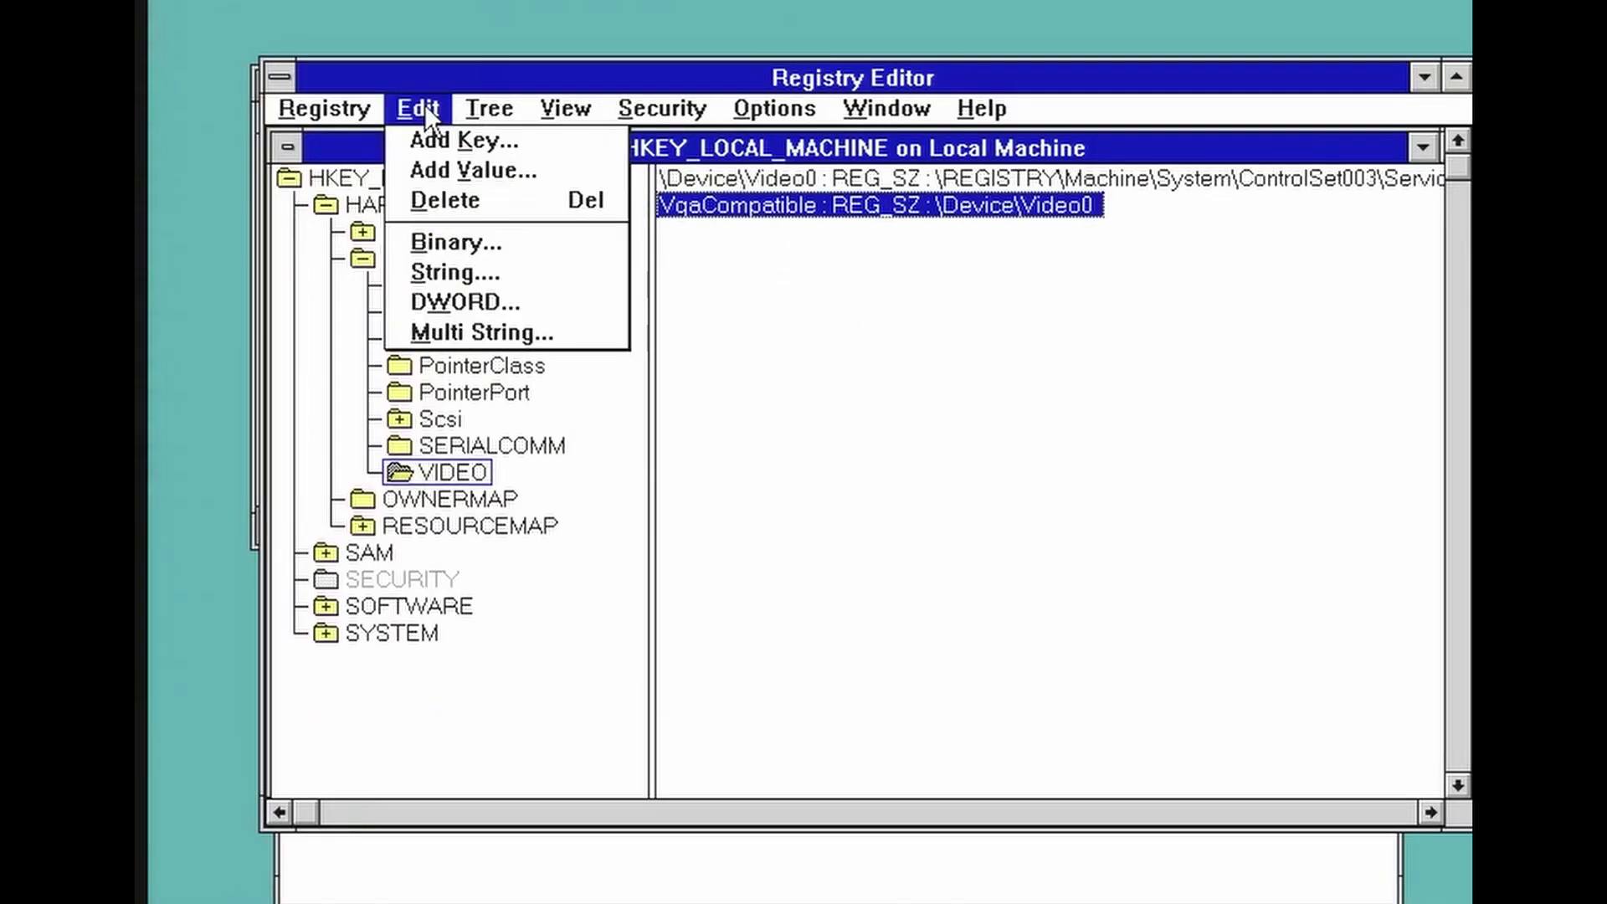
left_click(457, 199)
left_click(756, 524)
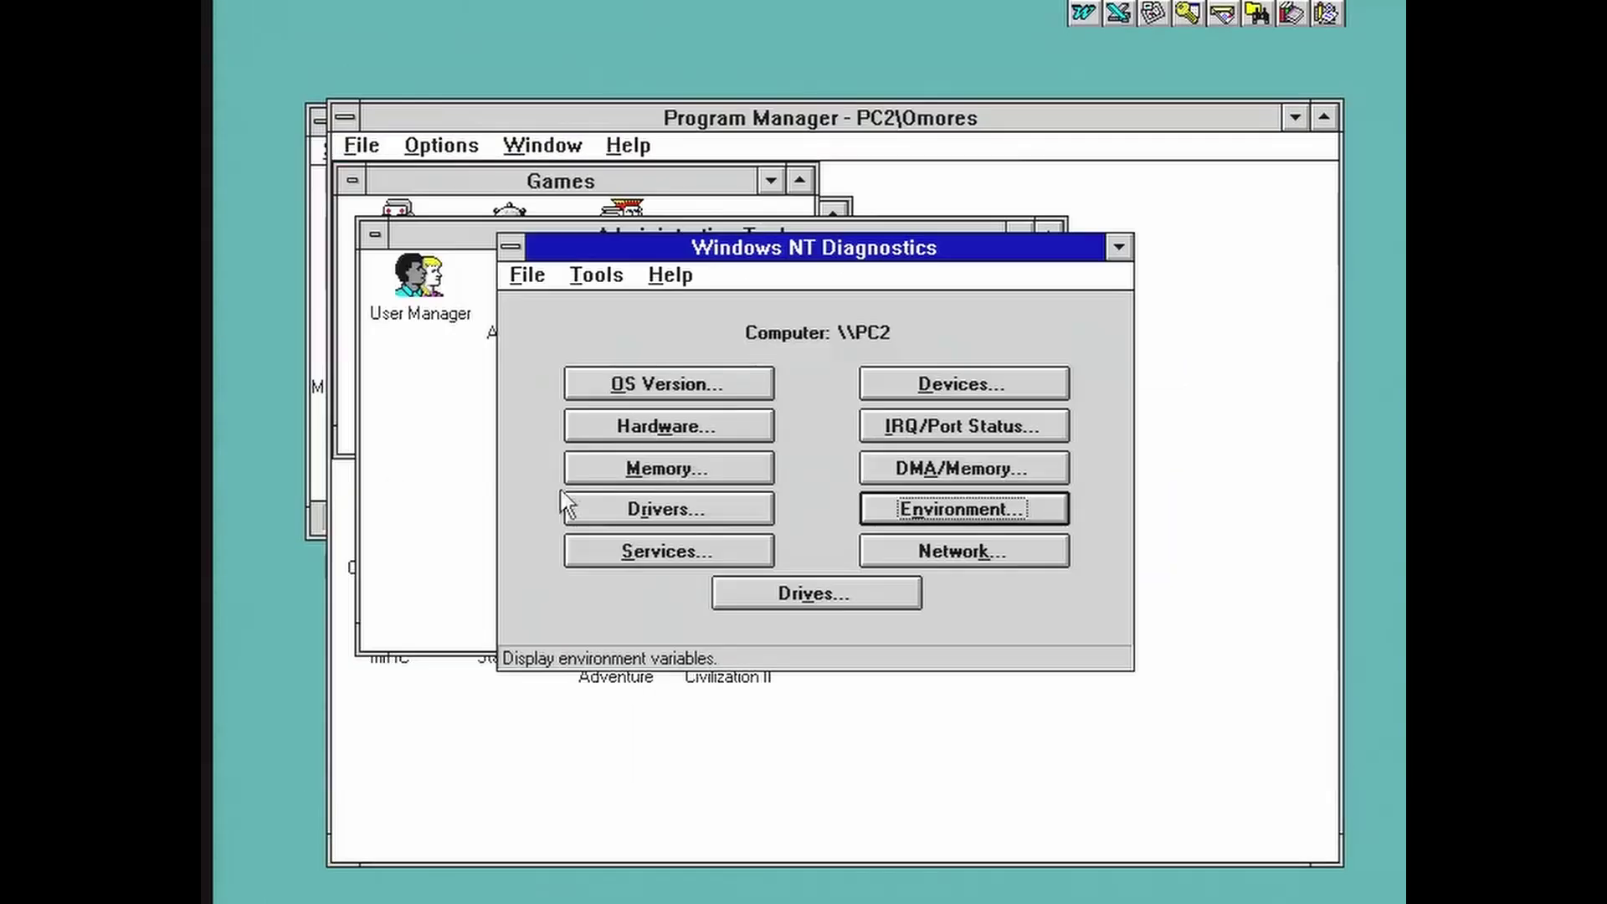
Step: Shut down and restart Windows NT from Program Manager's File menu
left_click(362, 146)
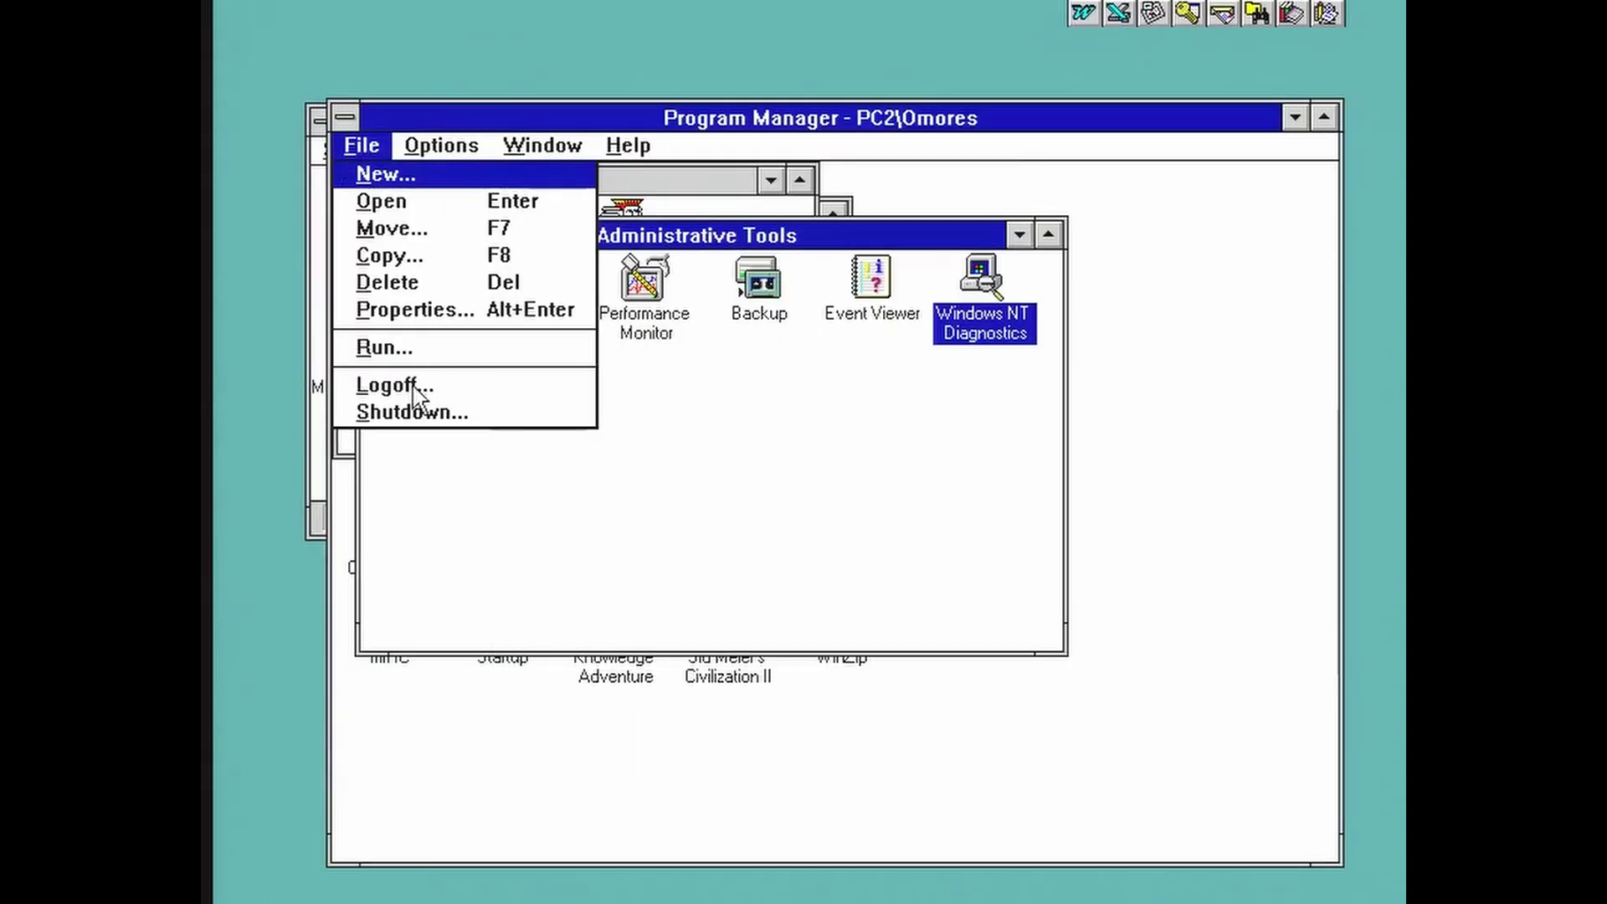
left_click(412, 409)
left_click(816, 385)
left_click(740, 442)
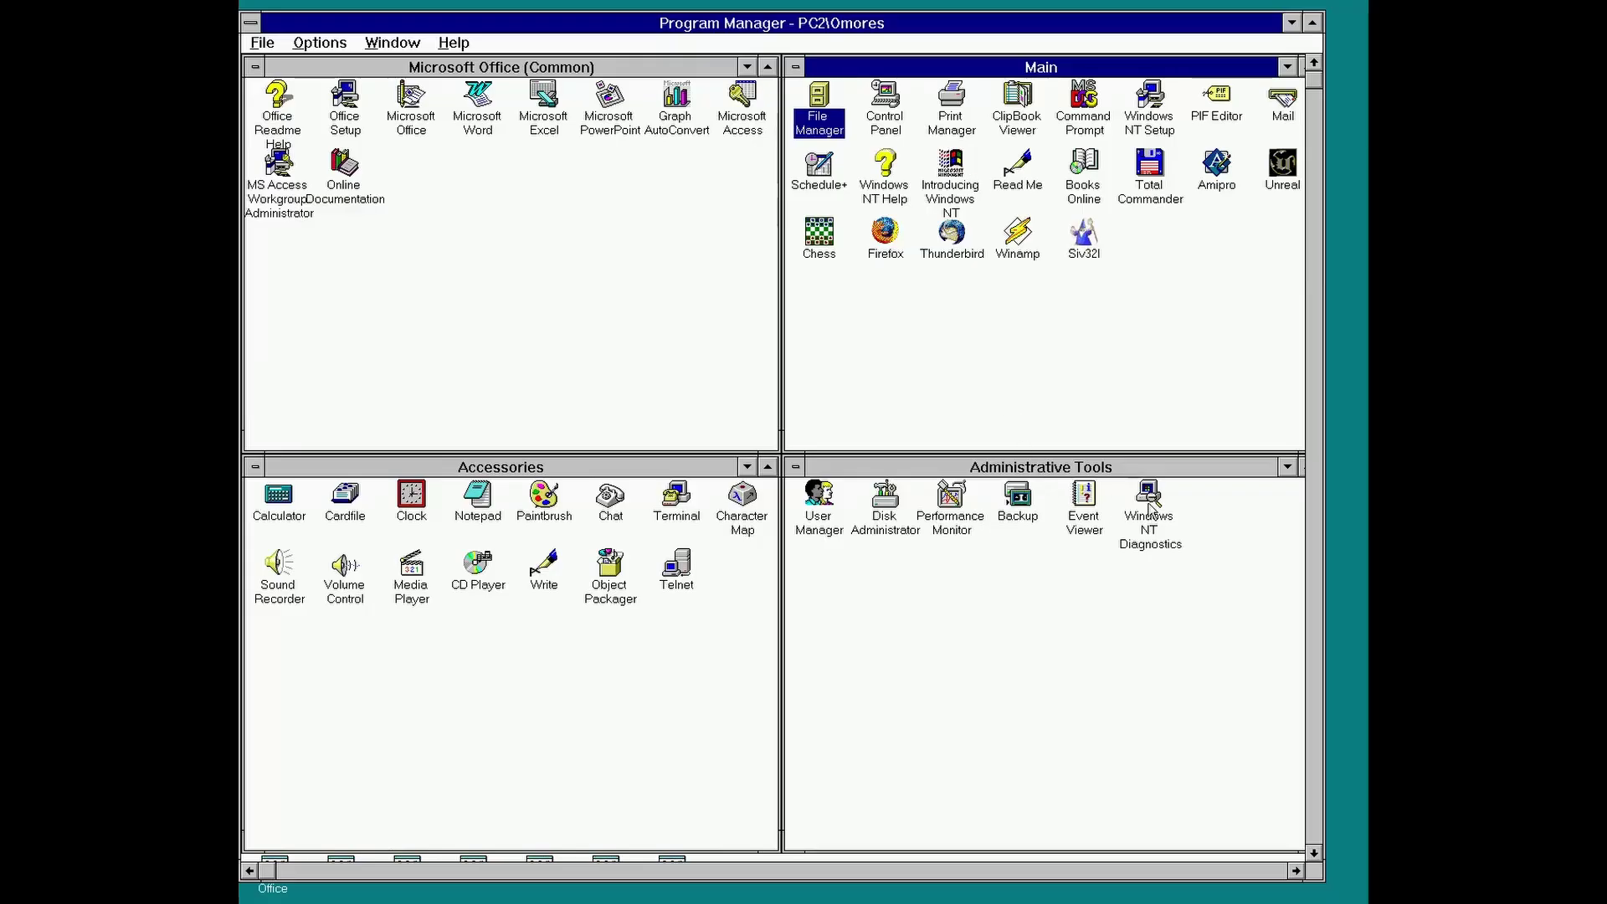
Step: Open Windows NT Diagnostics and review the hardware details and per-CPU stepping values
double_click(1158, 507)
left_click(716, 434)
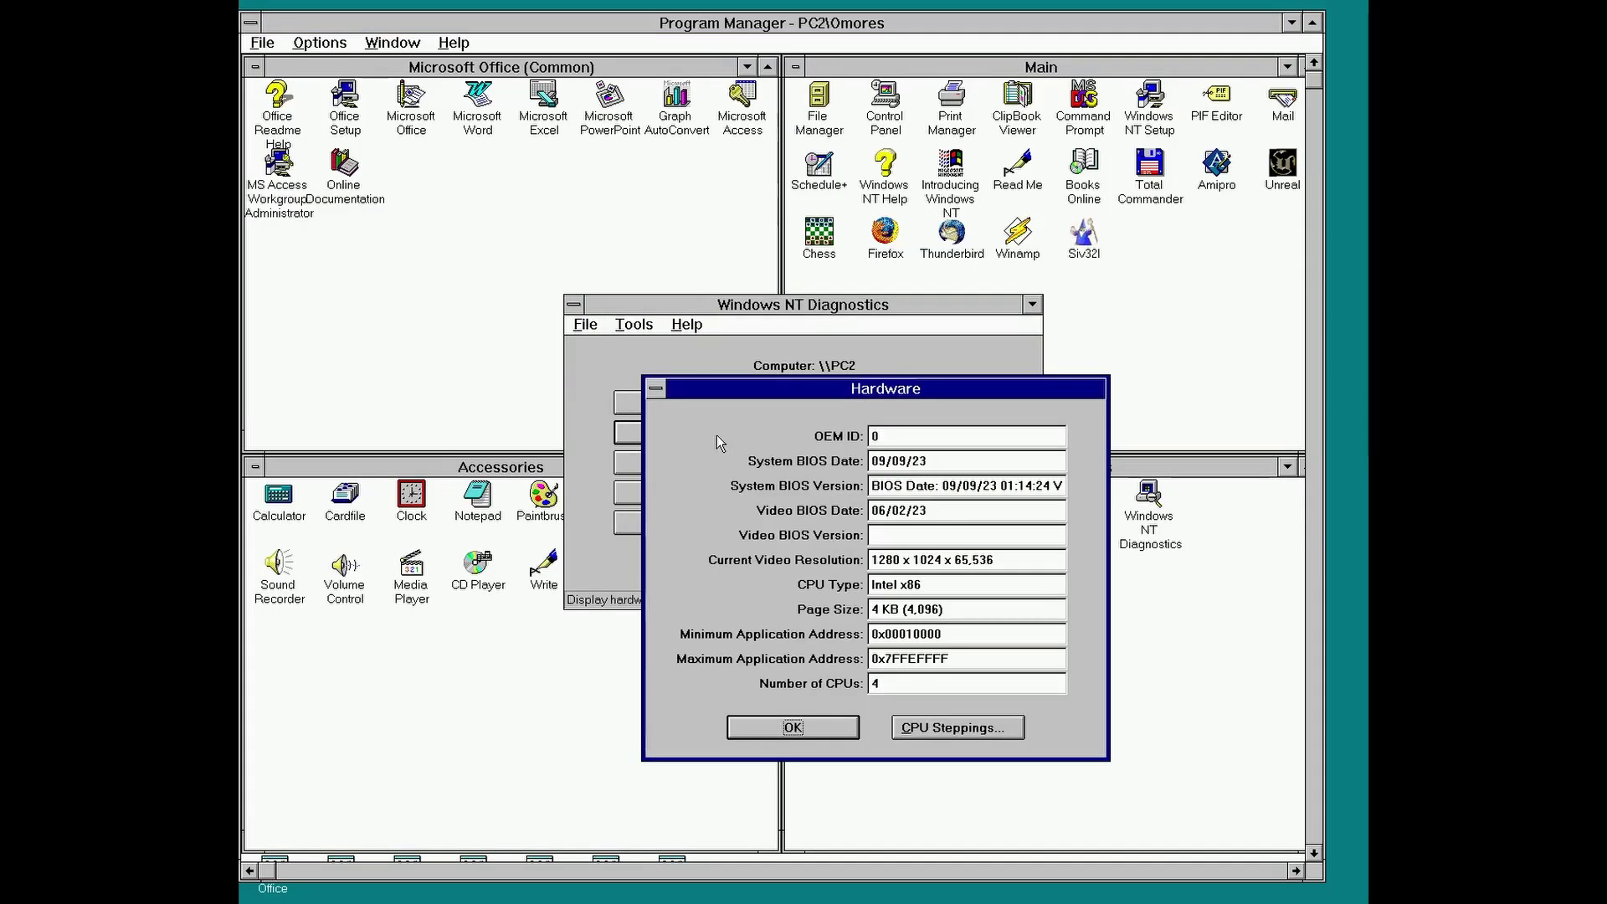
left_click_drag(828, 397, 1063, 375)
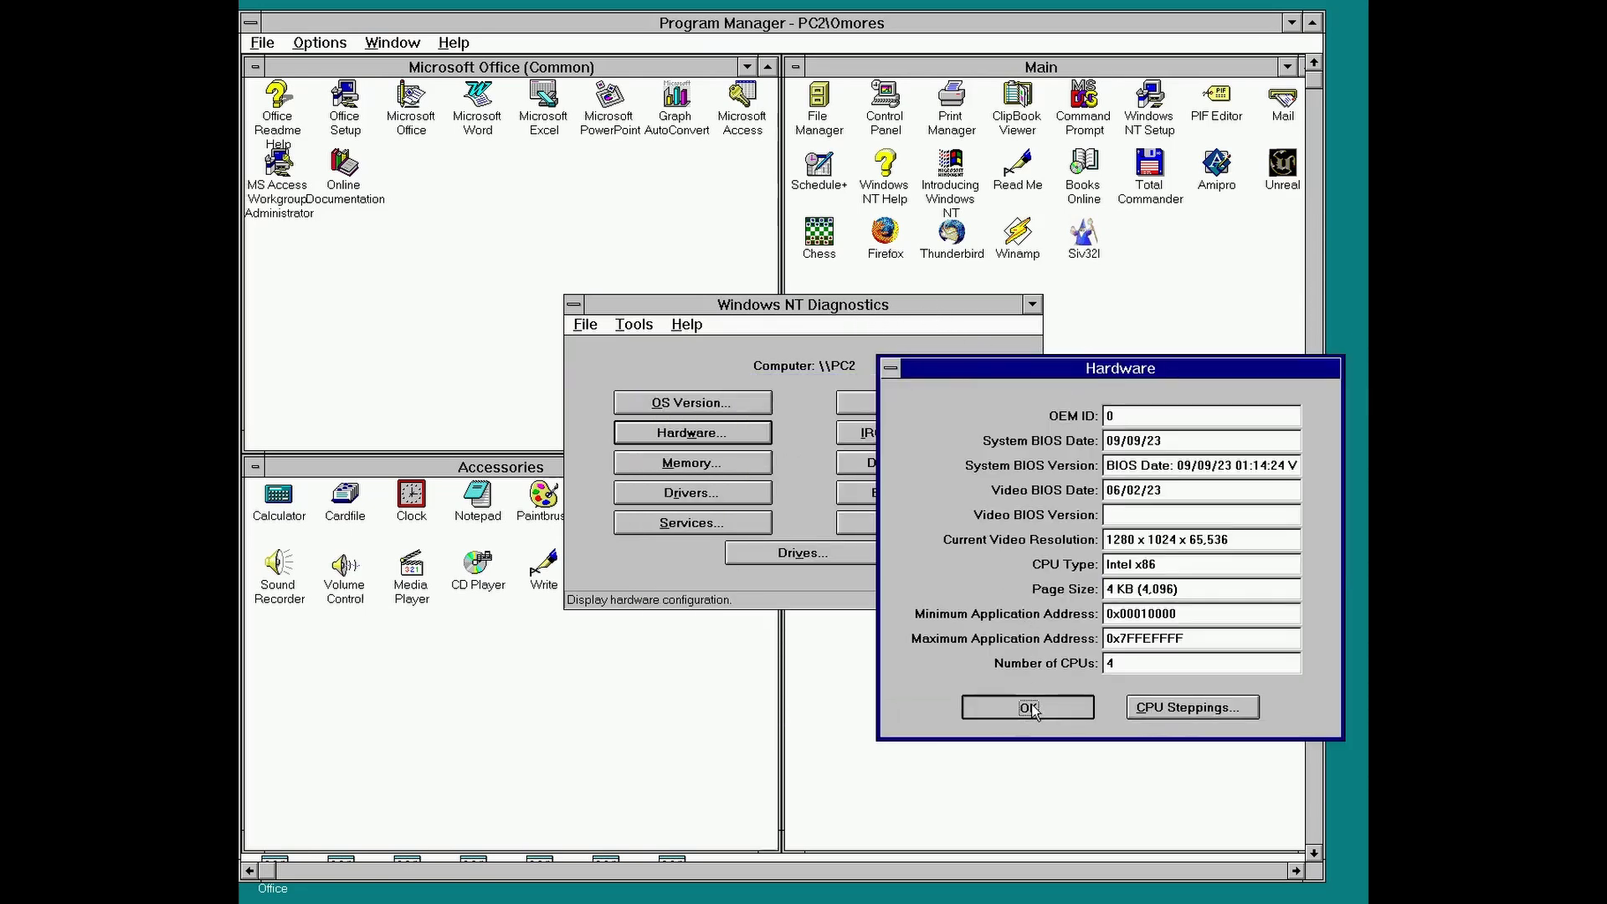
left_click(1168, 710)
left_click(1151, 702)
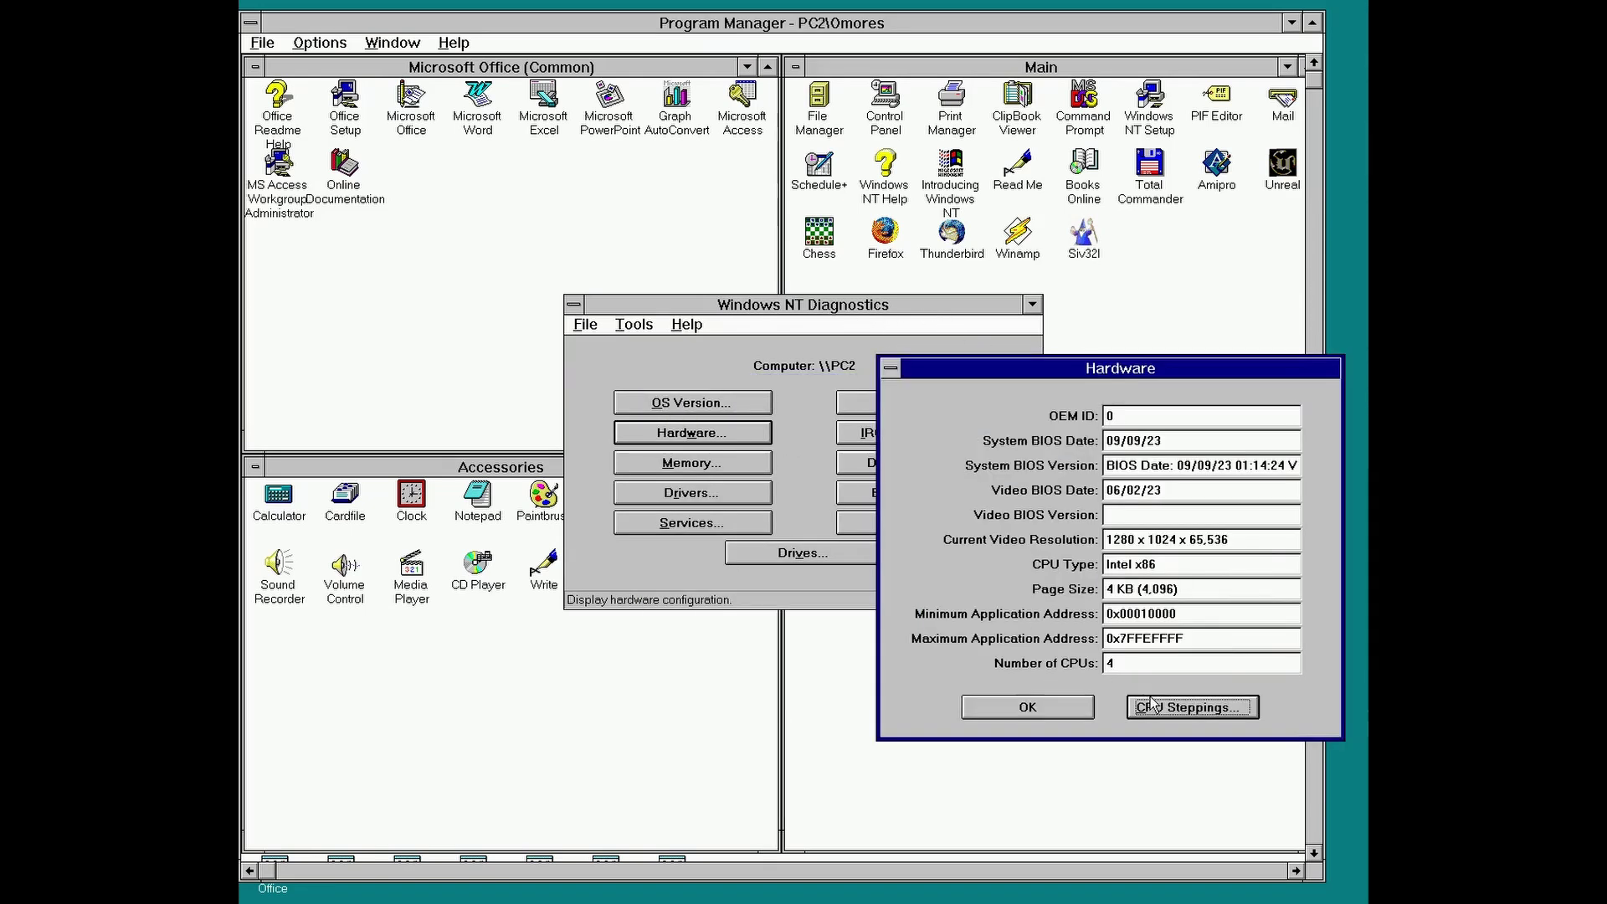
left_click(1066, 713)
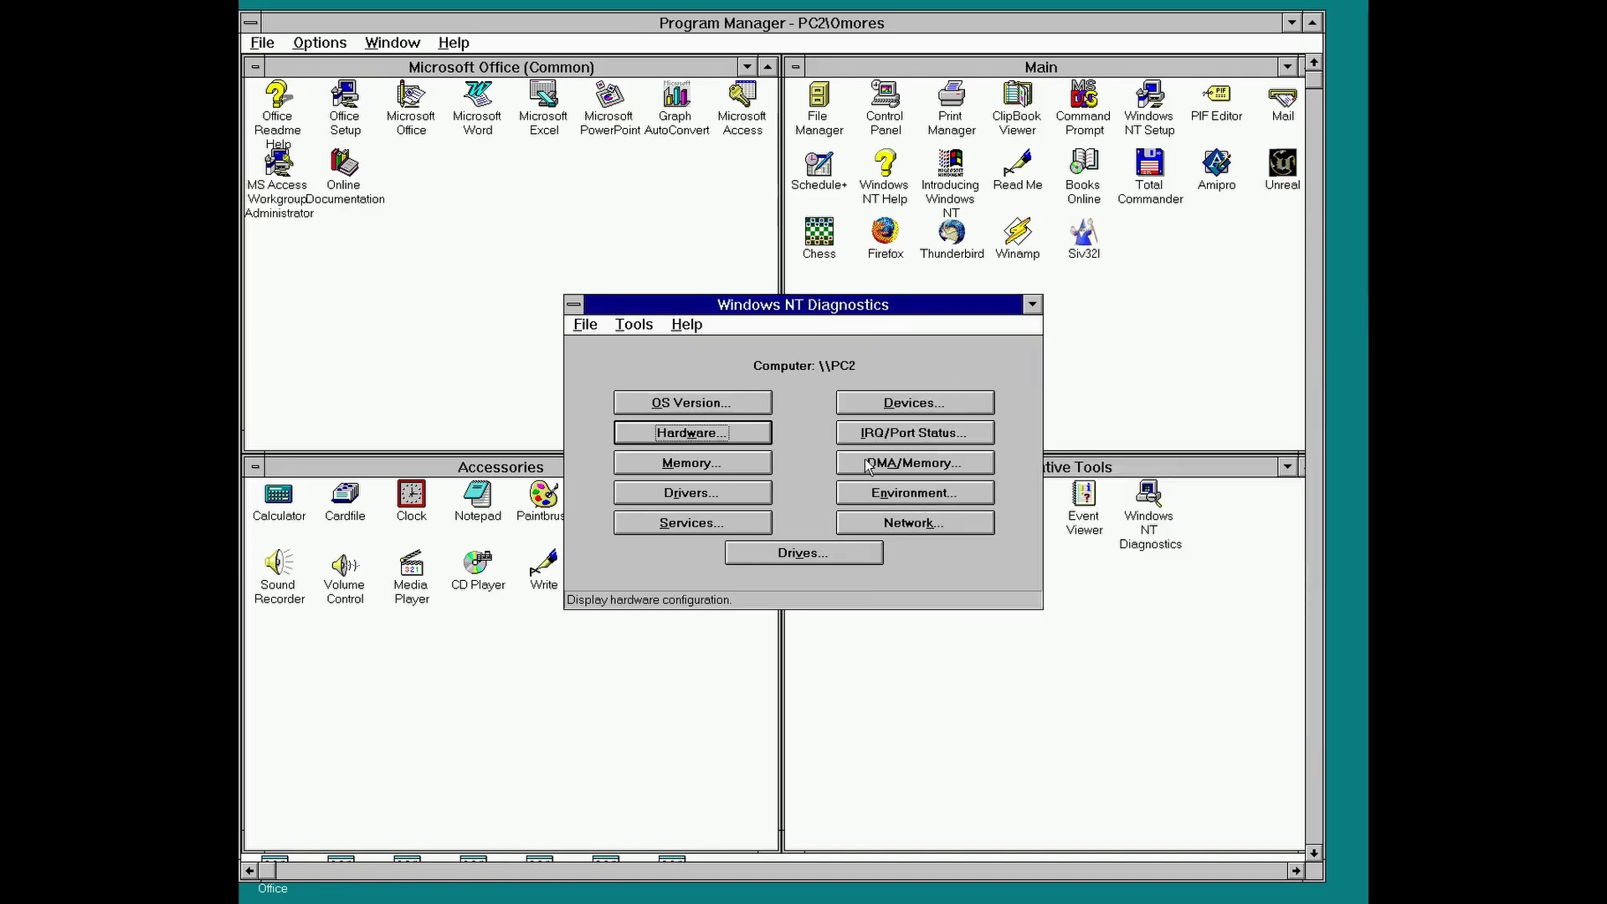
Step: Browse the device list, including the MPS 1.1 - APIC platform and ALSWaveIn0 device
left_click(895, 405)
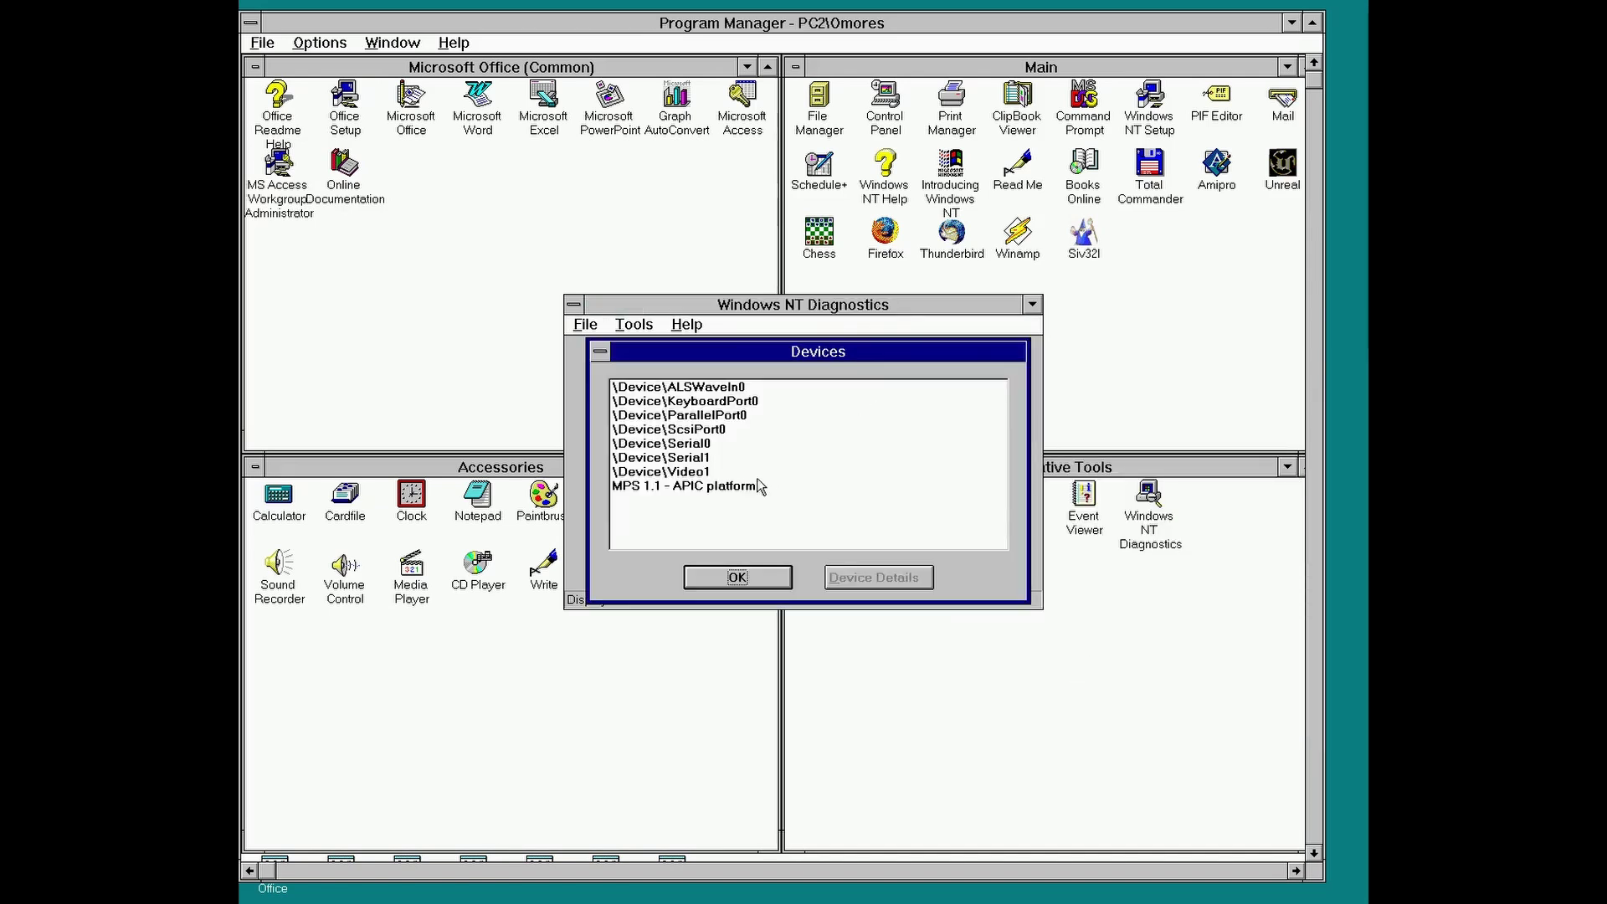
left_click(755, 486)
left_click(755, 392)
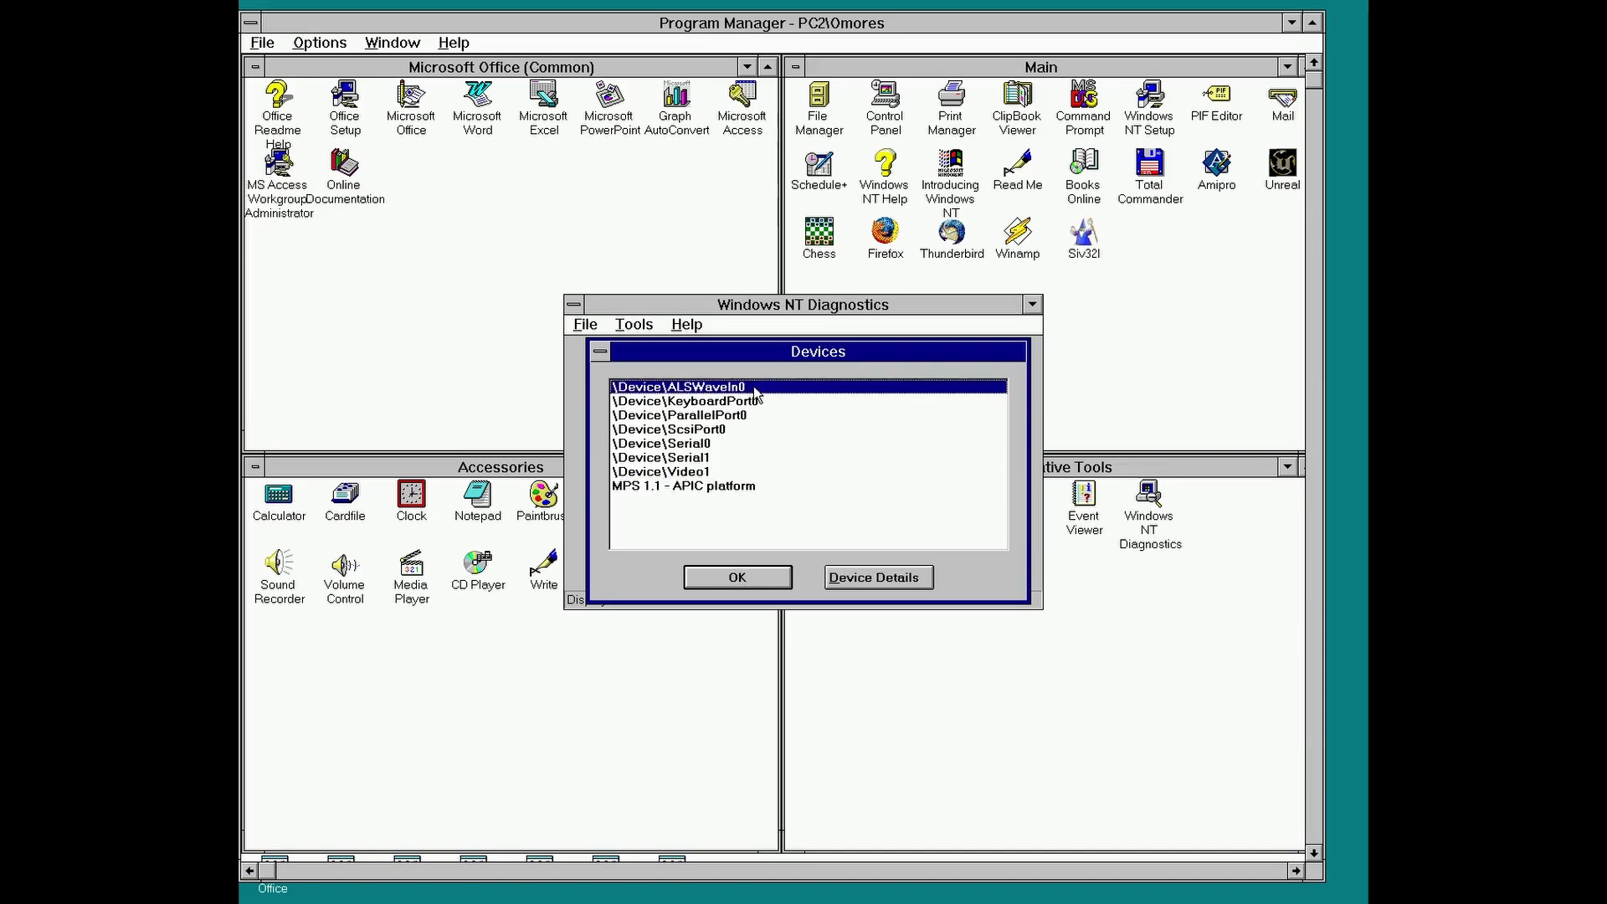
left_click(752, 582)
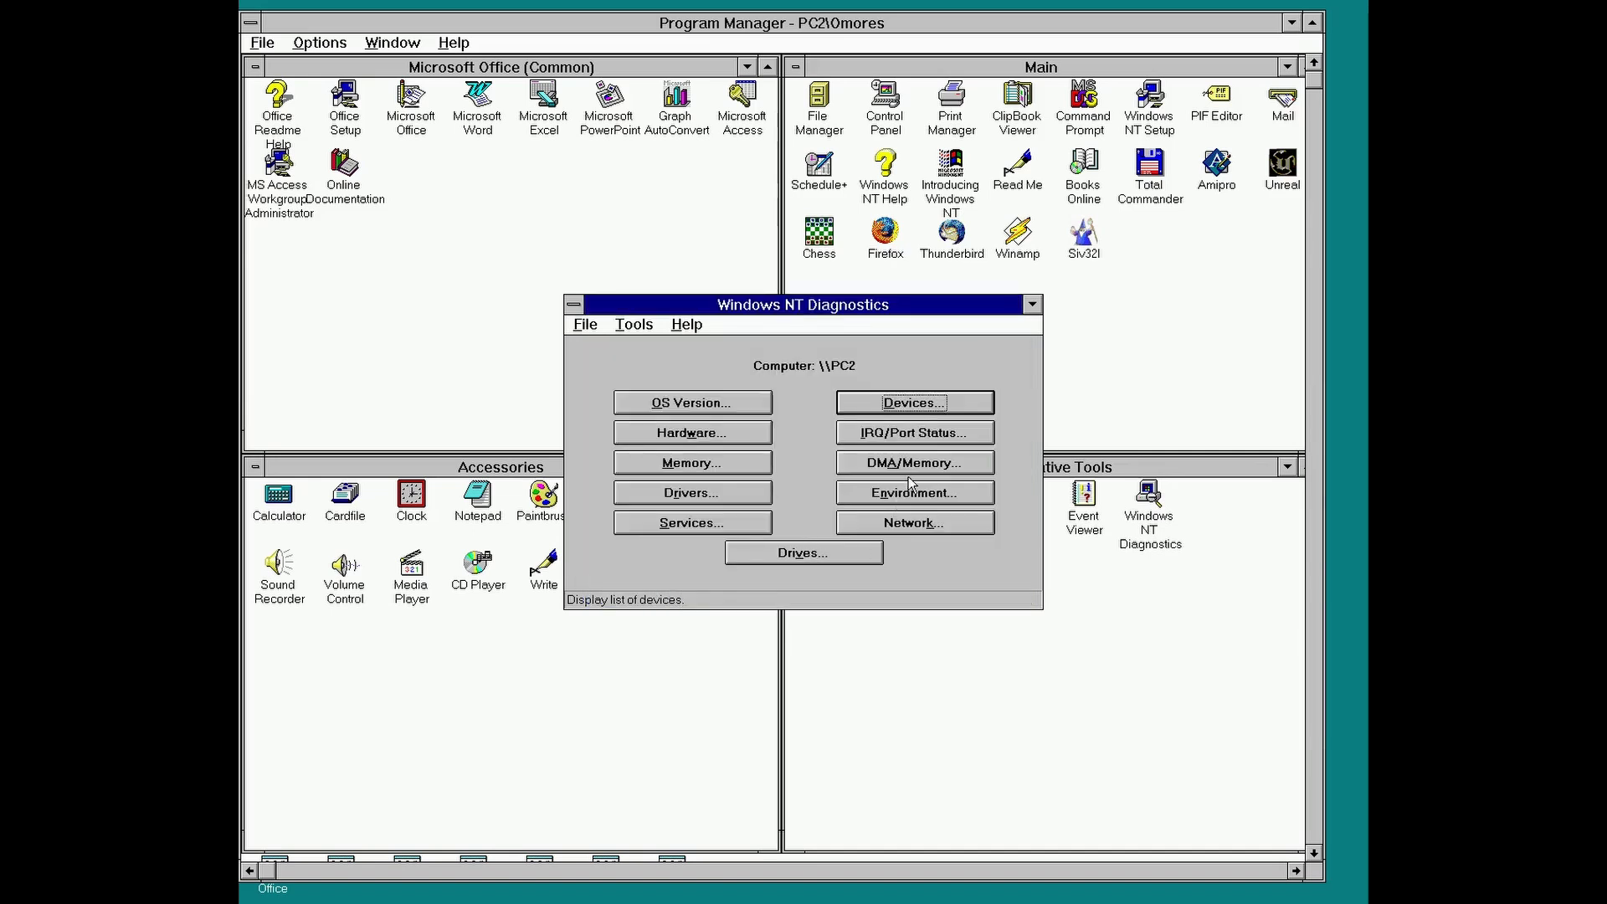
Step: Check the running drivers list, then exit Windows NT Diagnostics via File > Exit
left_click(707, 496)
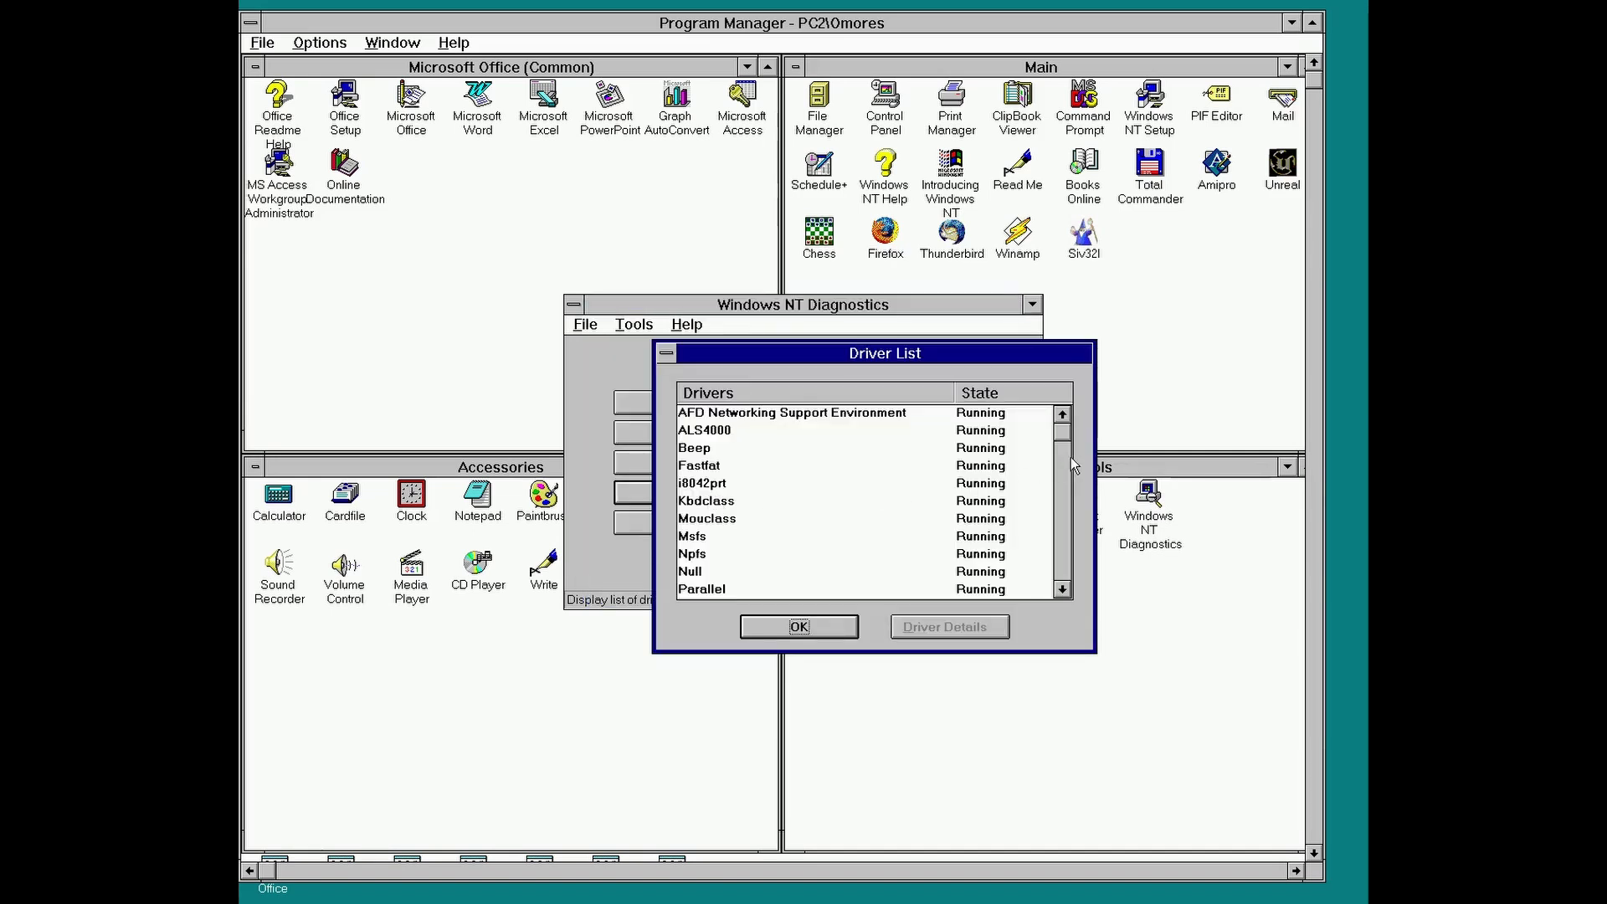
mouse_move(1062, 435)
left_mouse_down()
mouse_move(1062, 555)
mouse_move(1096, 582)
mouse_move(1086, 427)
left_mouse_up()
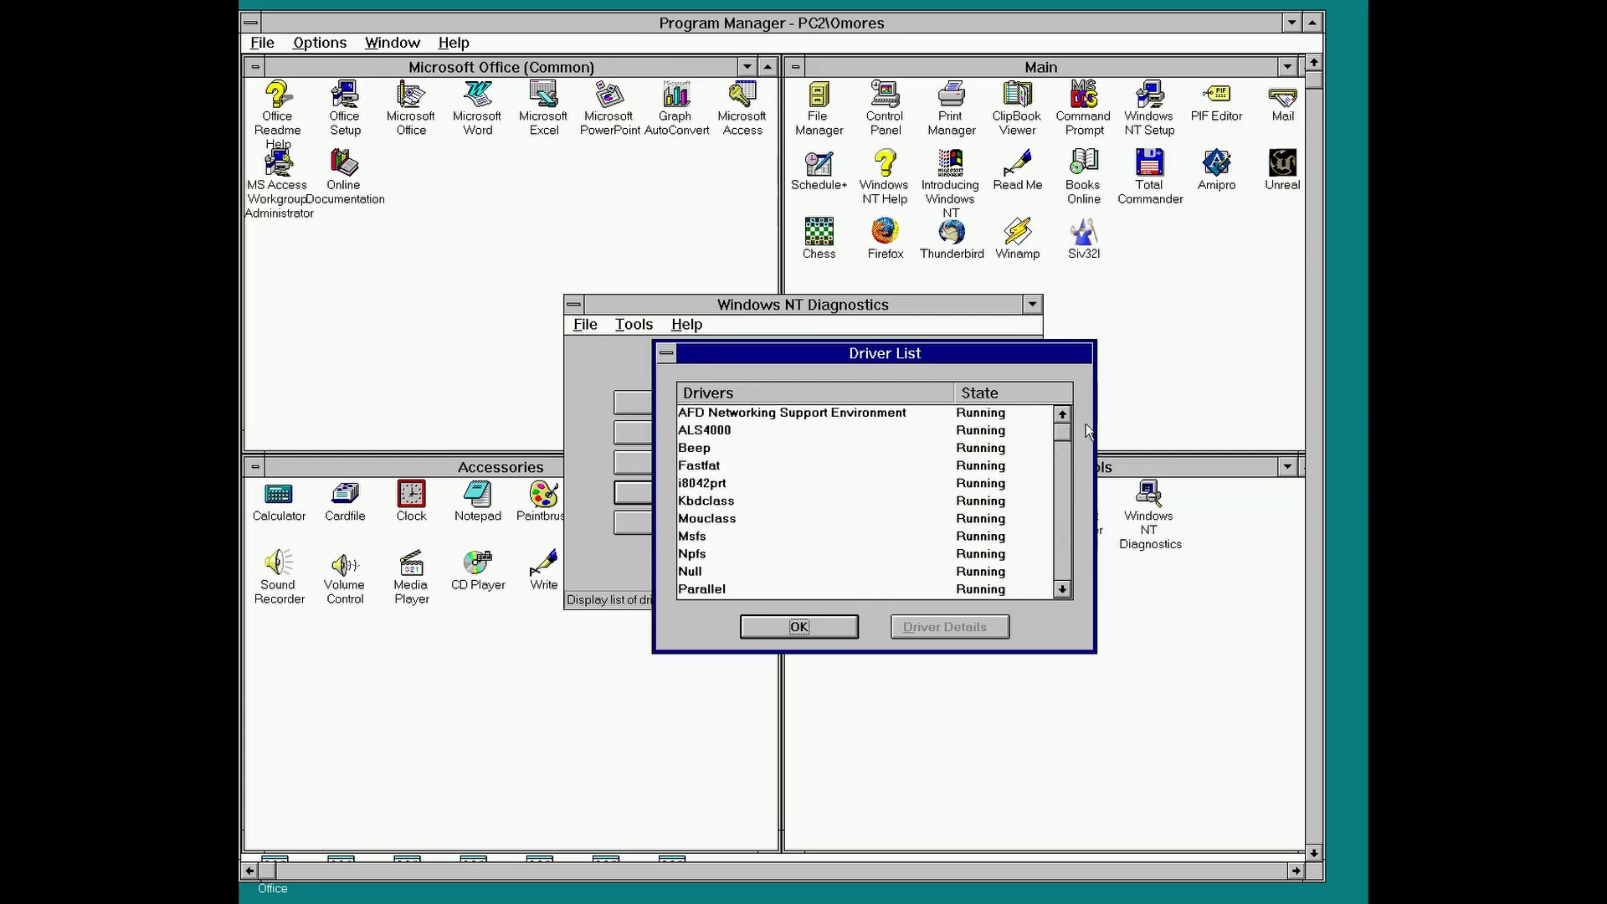
left_click(795, 629)
left_click(631, 325)
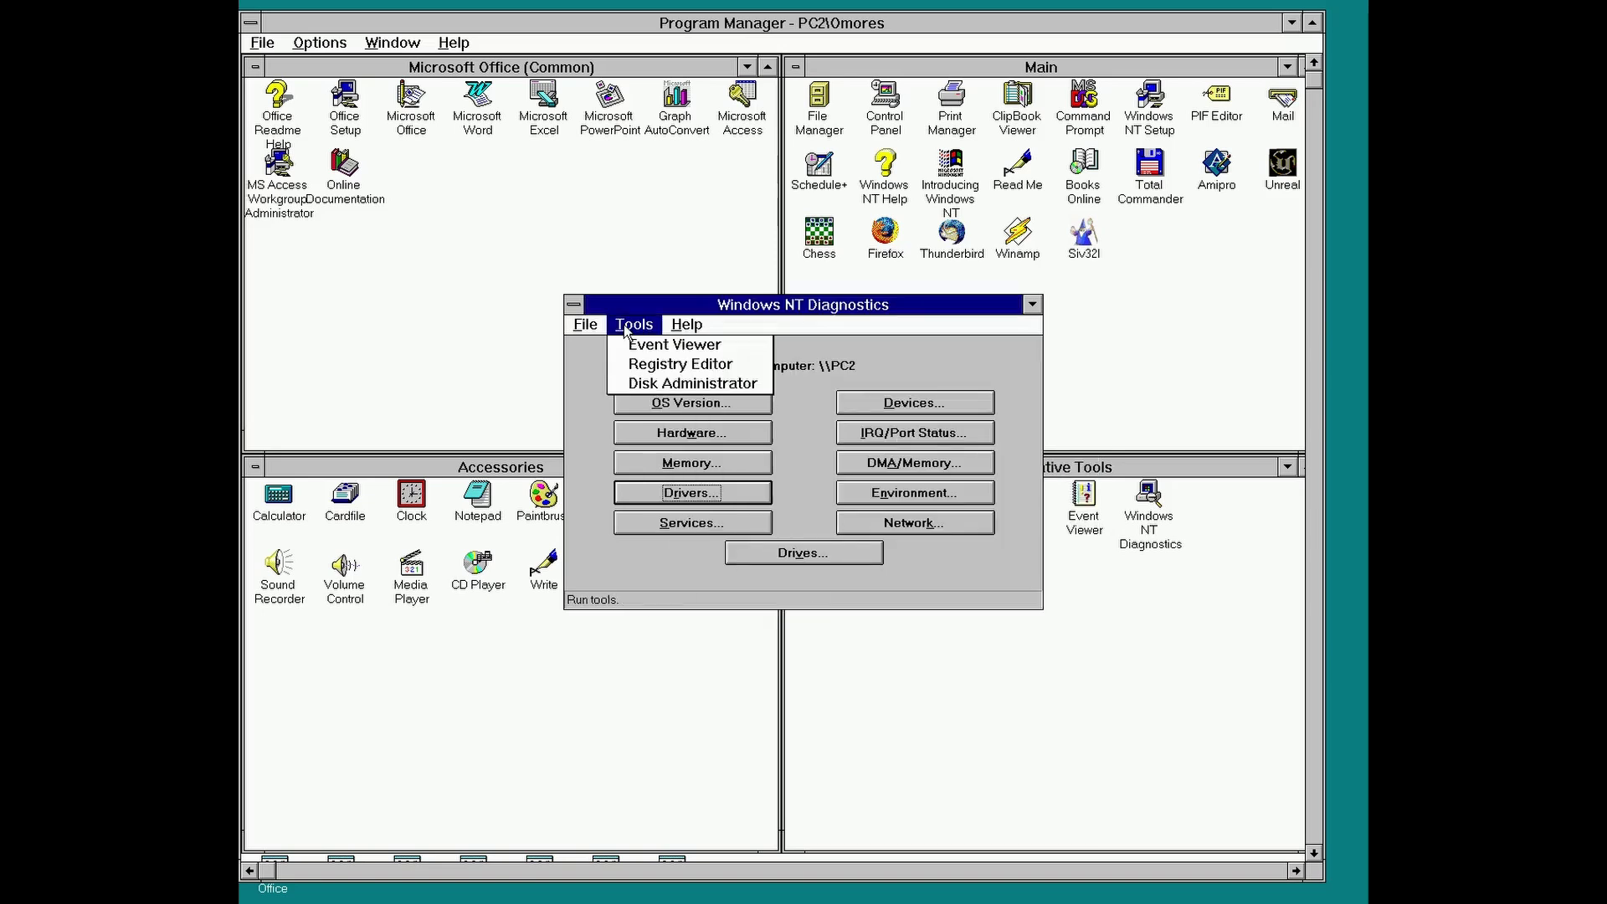
left_click(632, 418)
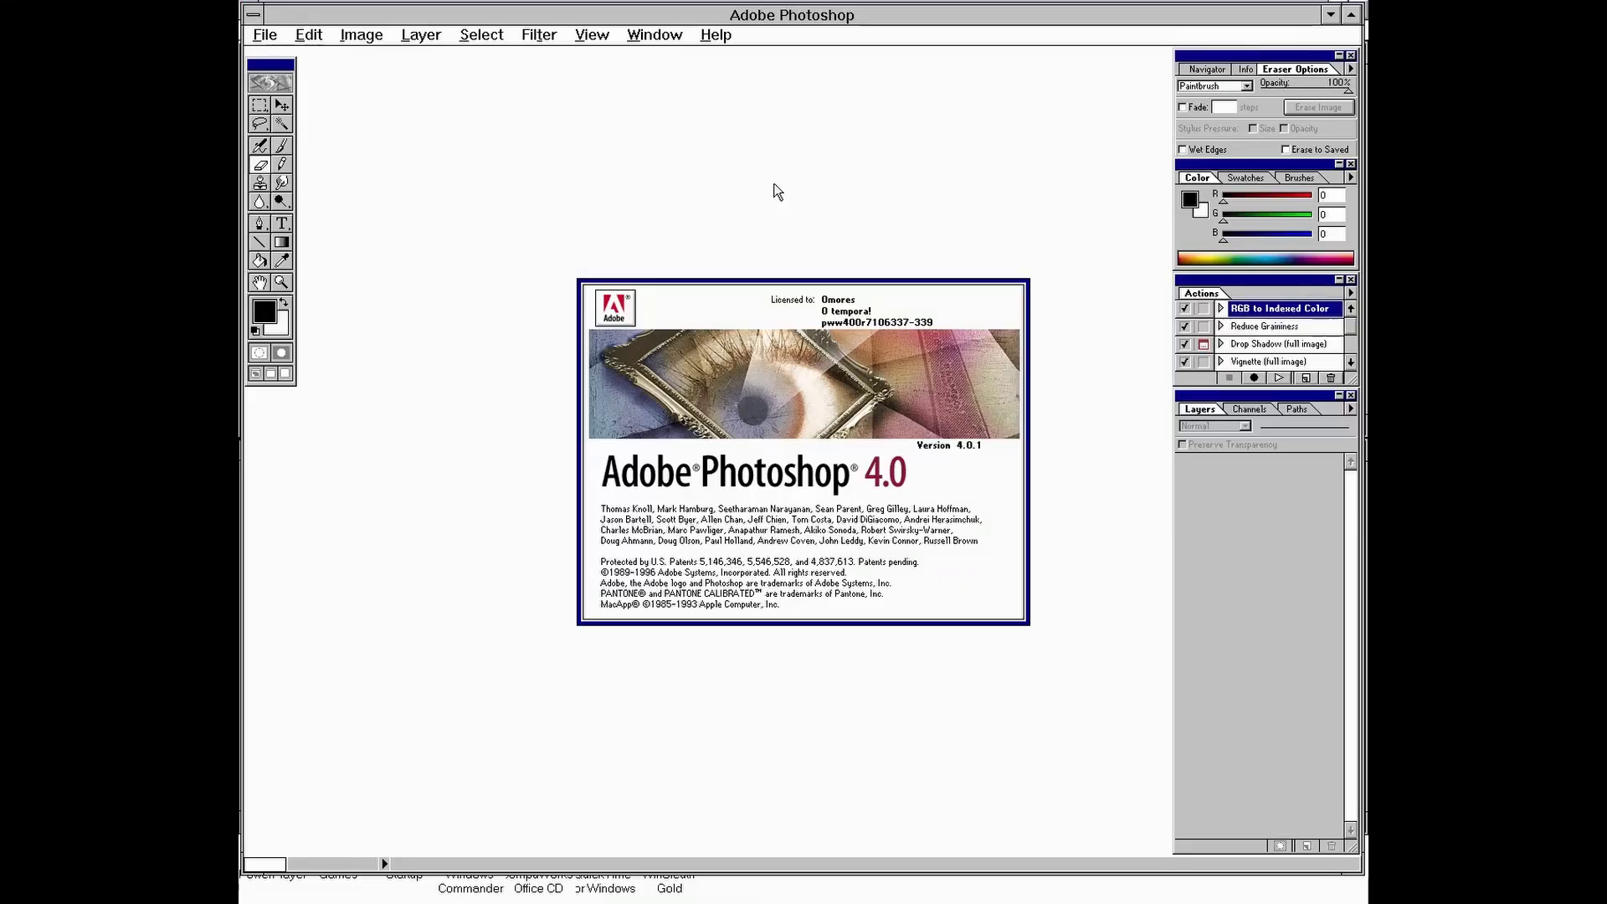
Step: Open the SS12071.JPG bench photo and the recent image SP1050.JPG in Photoshop
left_click(266, 35)
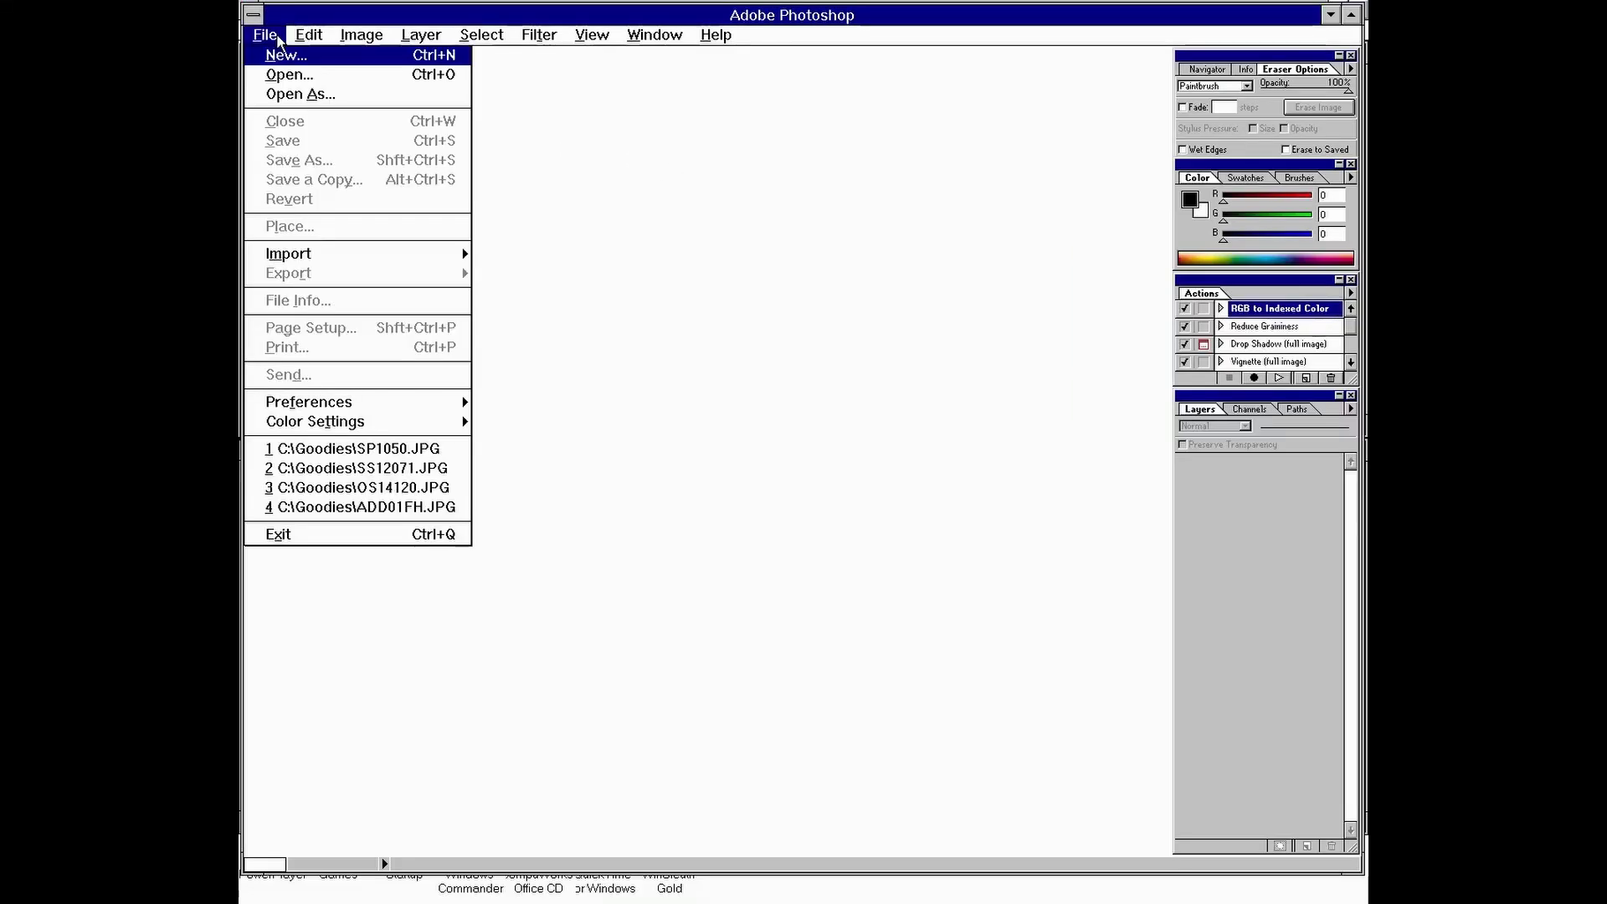
left_click(281, 78)
left_click_drag(391, 152, 461, 261)
left_click(766, 117)
left_click(264, 35)
left_click(393, 467)
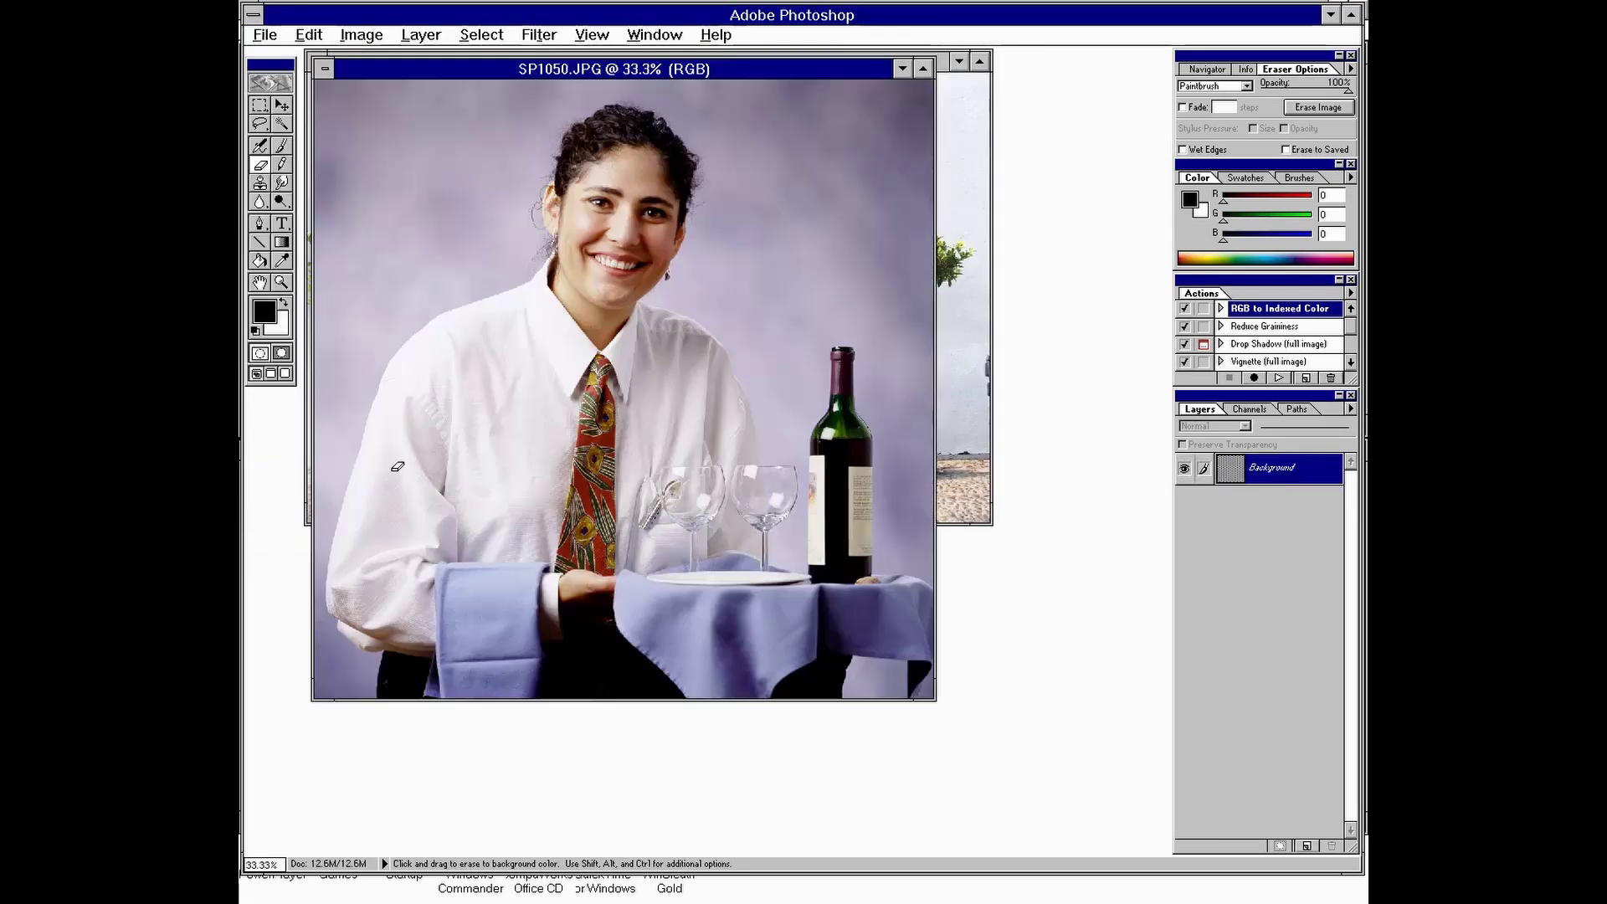
Step: Marquee the wine bottle, copy it to a new layer, and drag it above the bench in SS12071.JPG
left_click(261, 106)
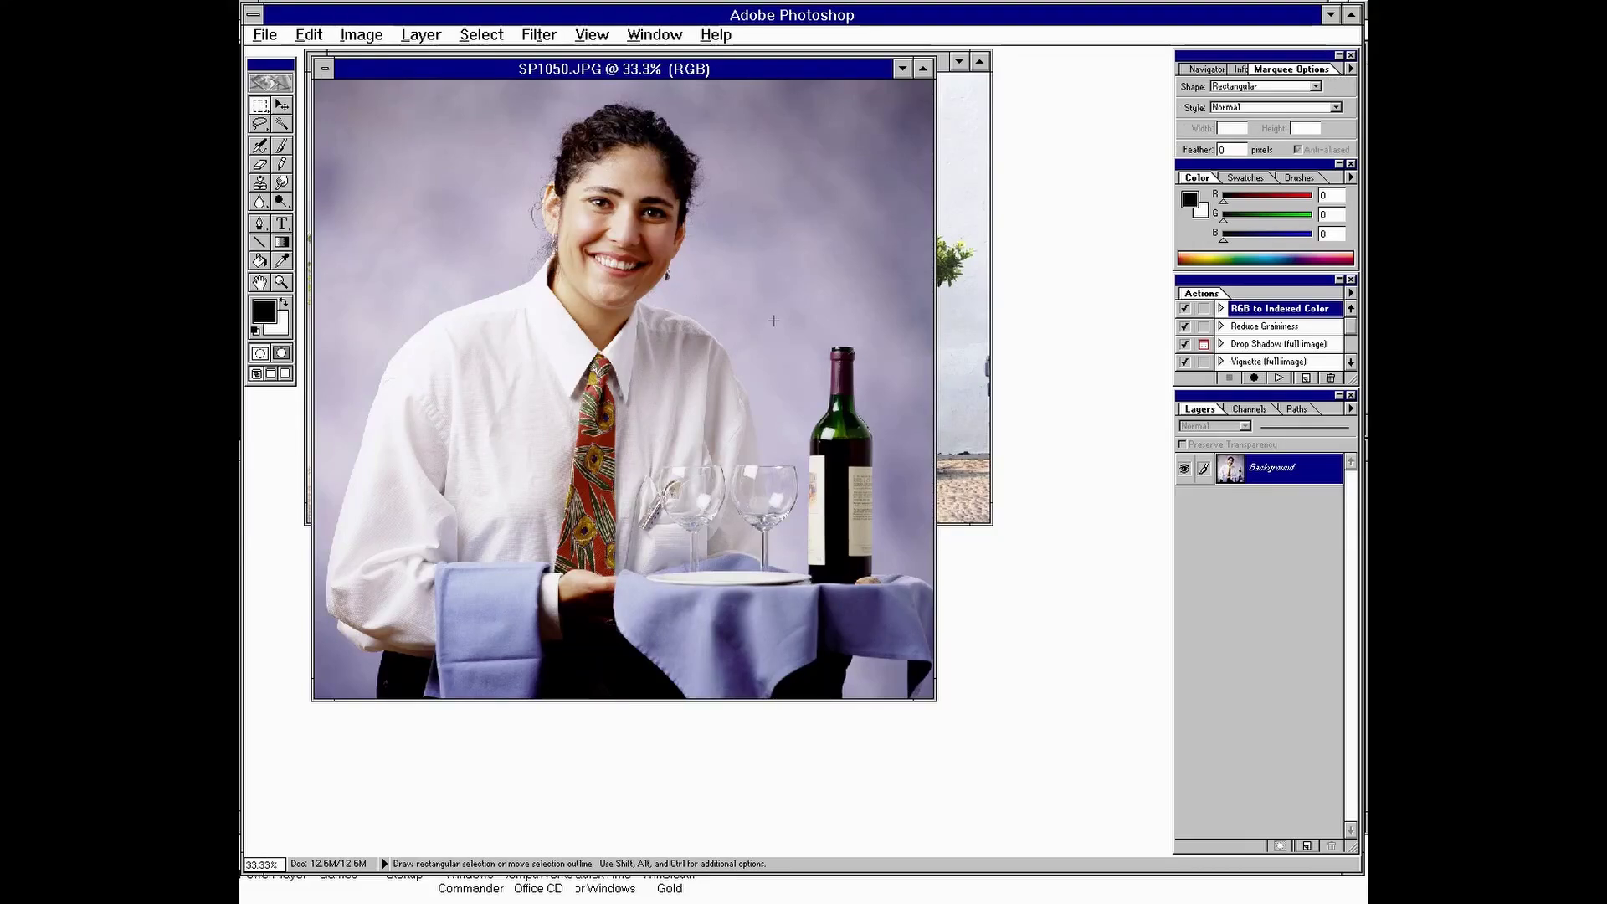
left_click_drag(774, 320, 859, 576)
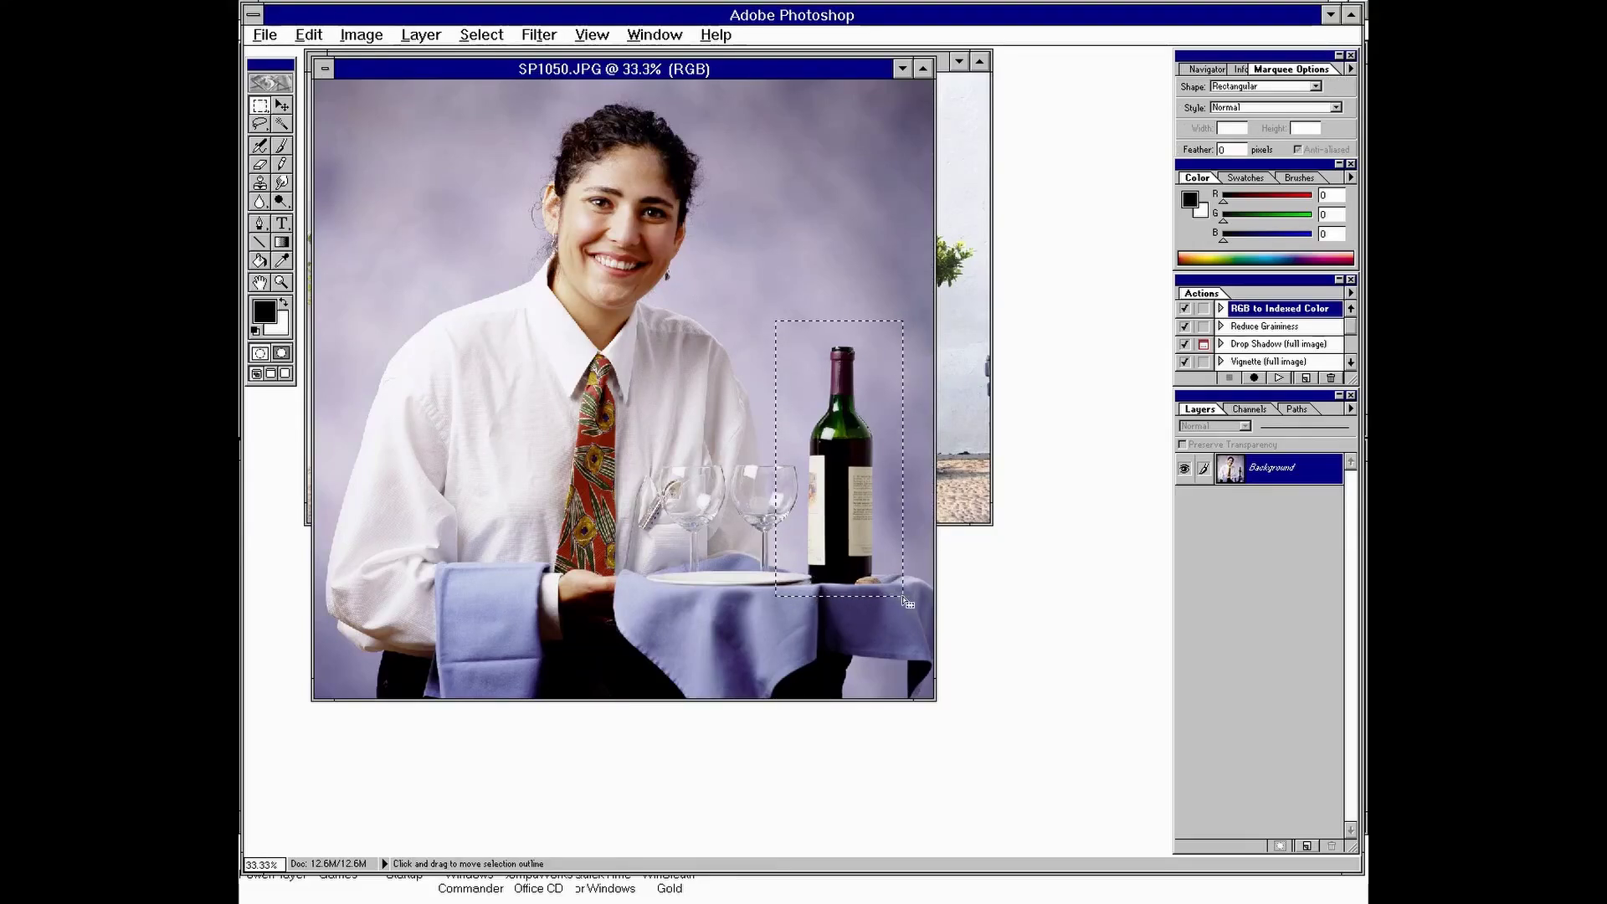
left_click(421, 34)
mouse_move(429, 54)
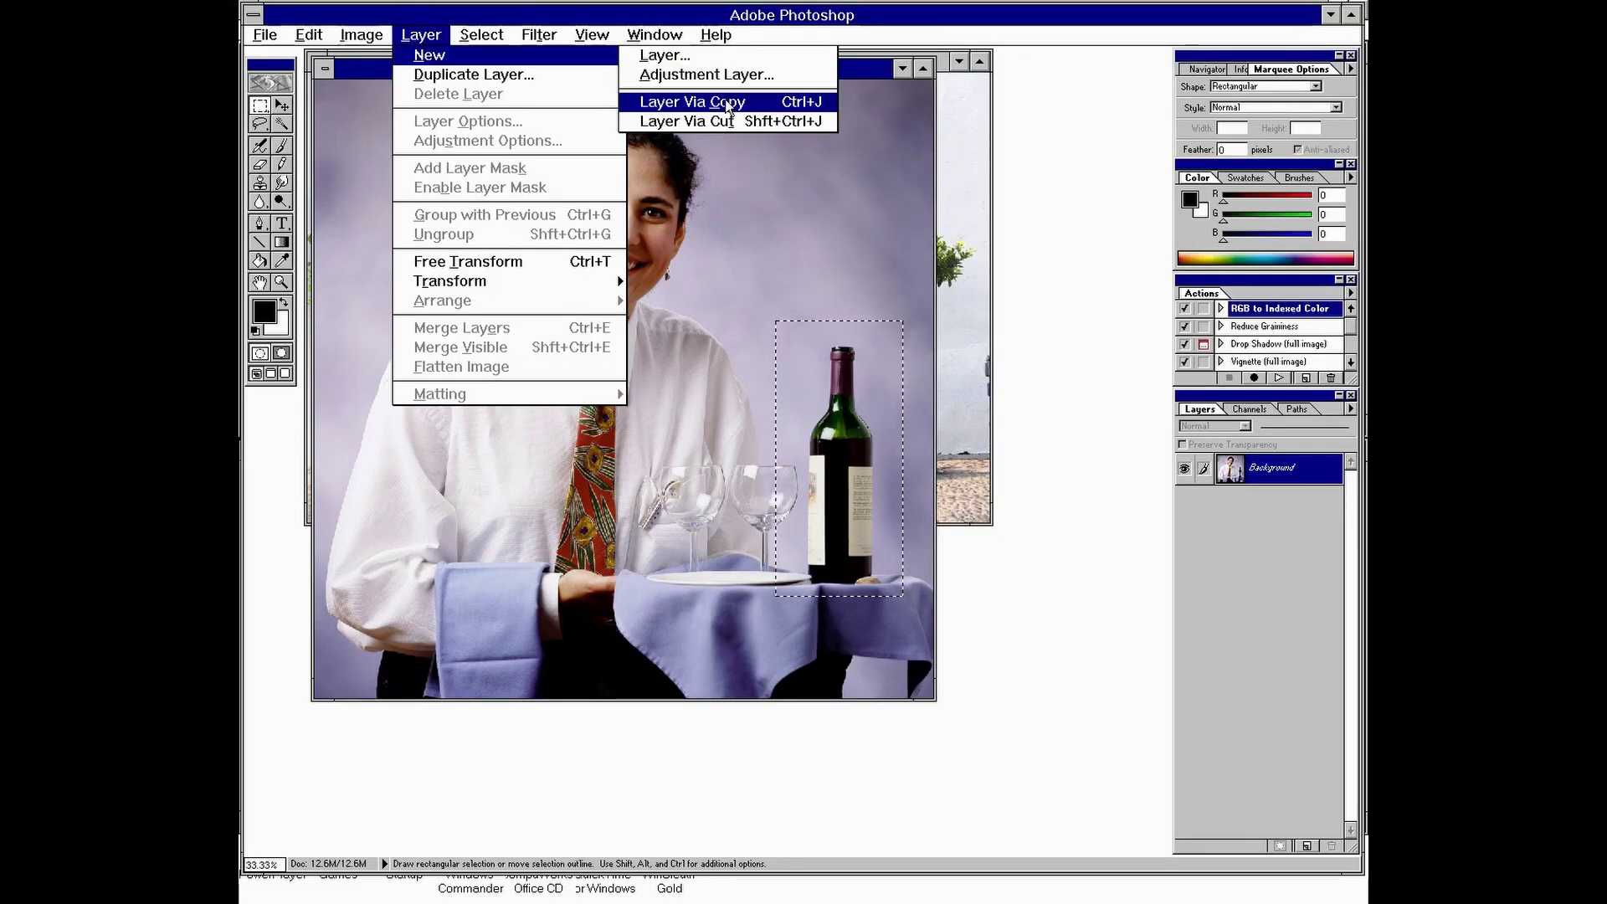
left_click(692, 101)
left_click(285, 106)
left_click_drag(880, 453, 688, 220)
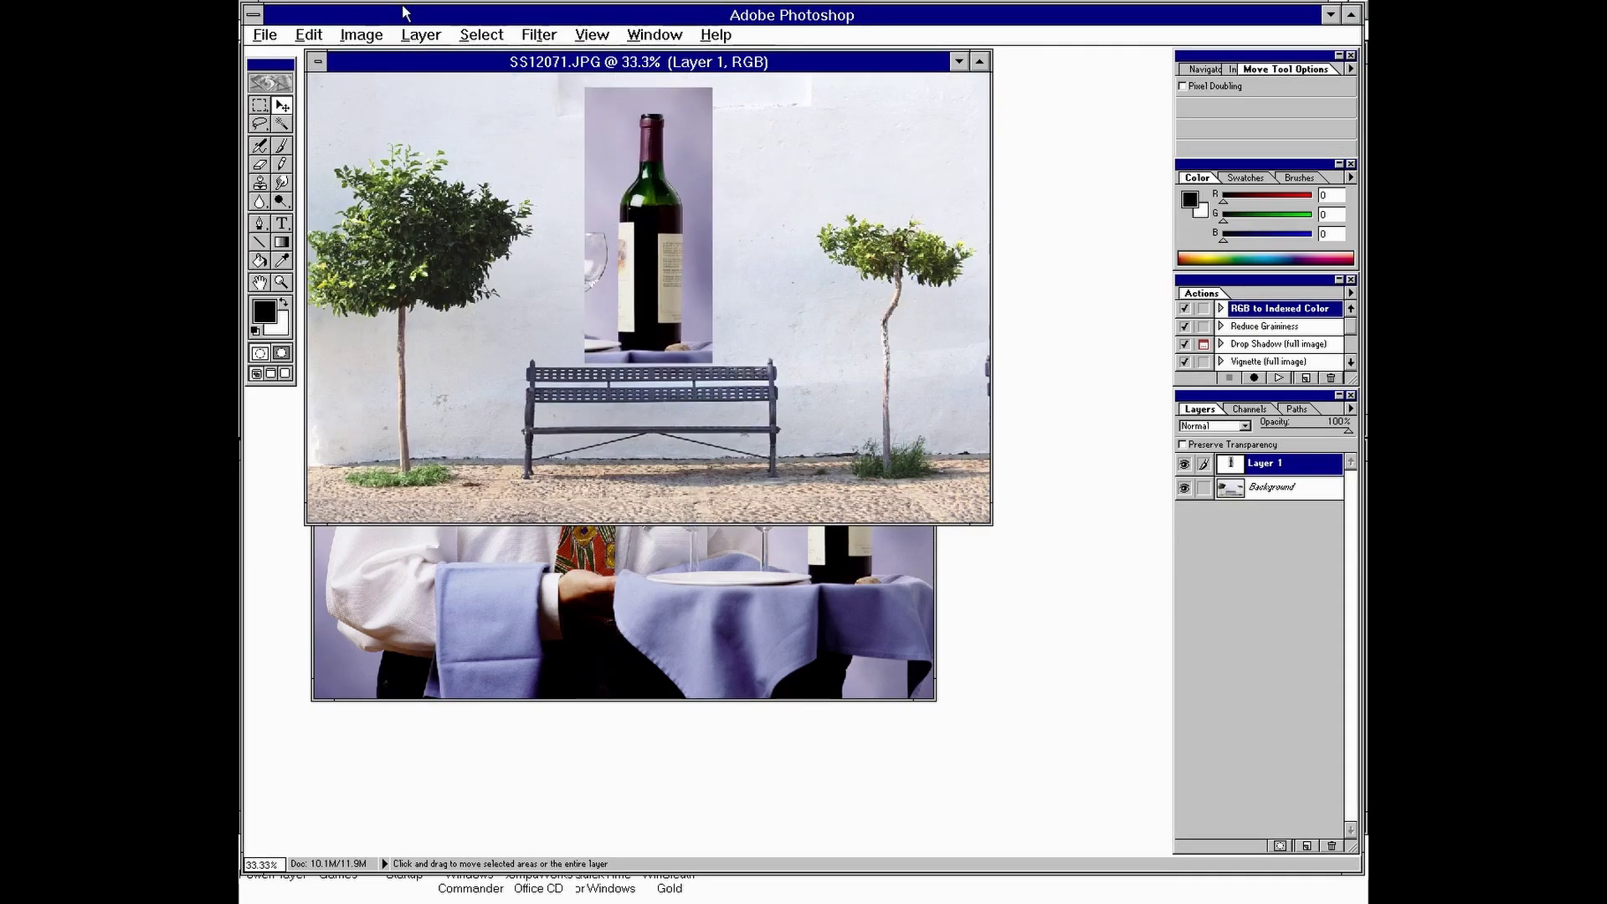
left_click(1216, 427)
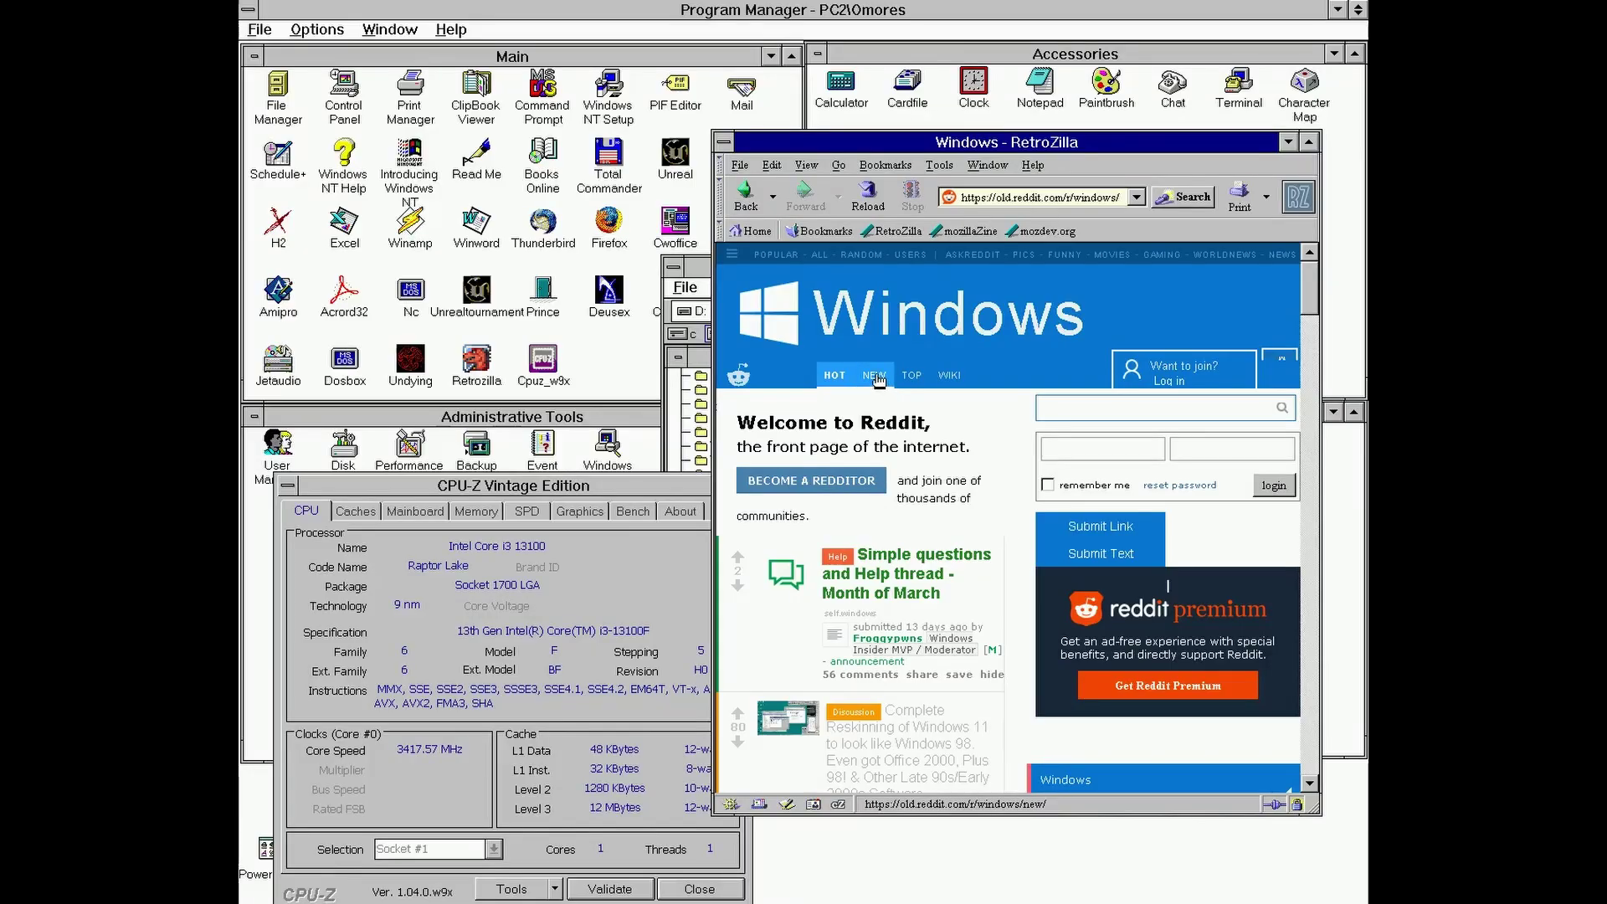
left_click(875, 376)
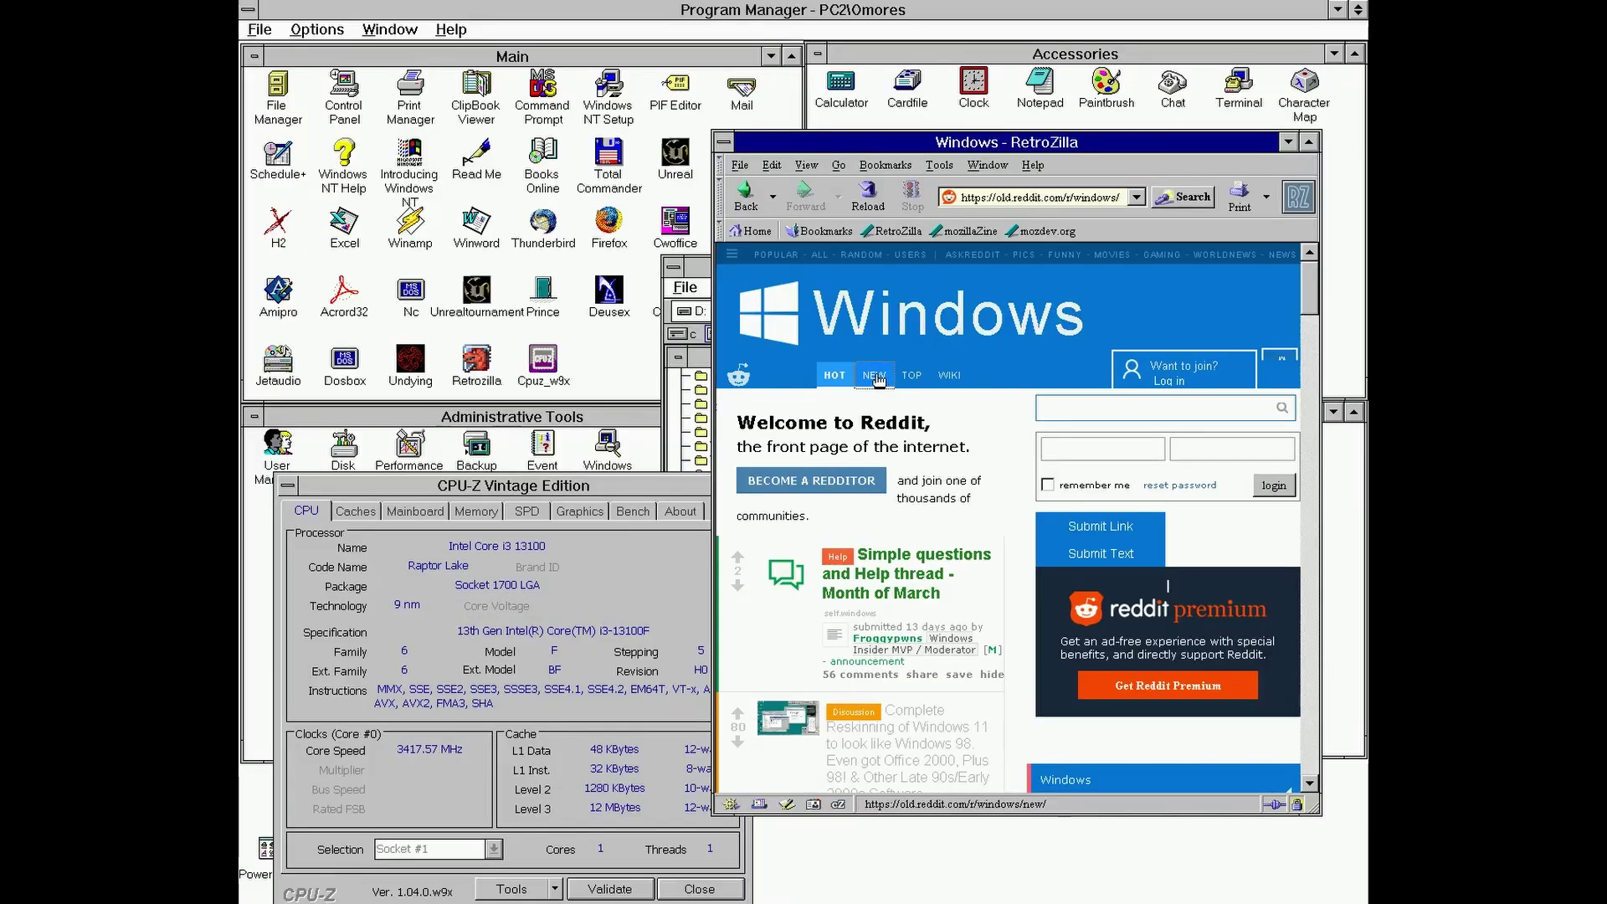
left_click(837, 376)
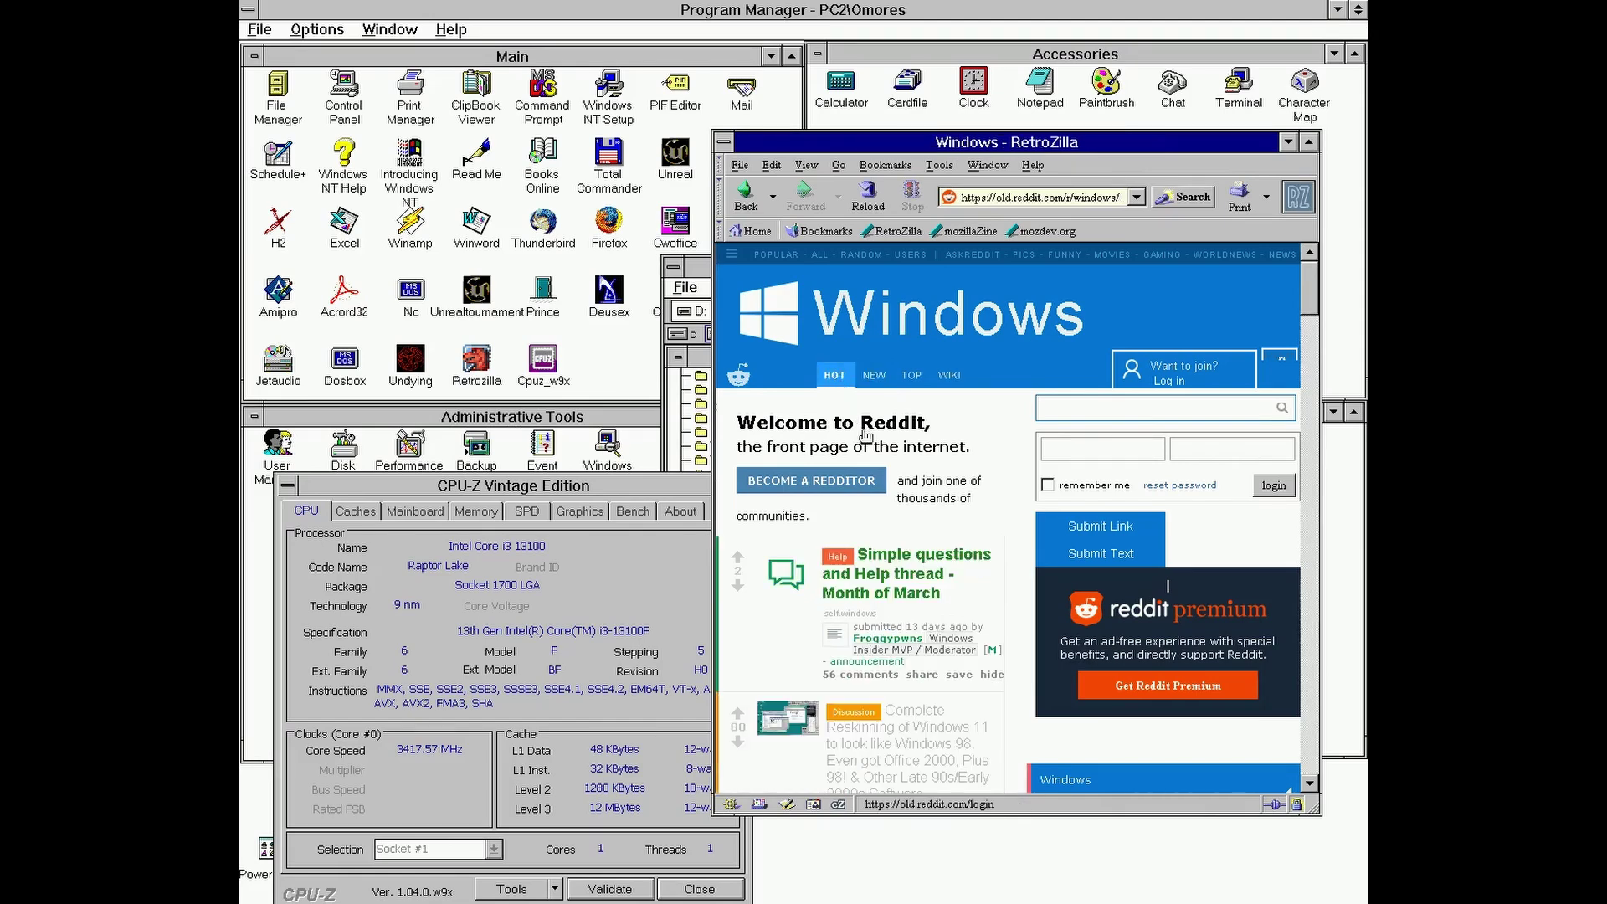
left_click(905, 730)
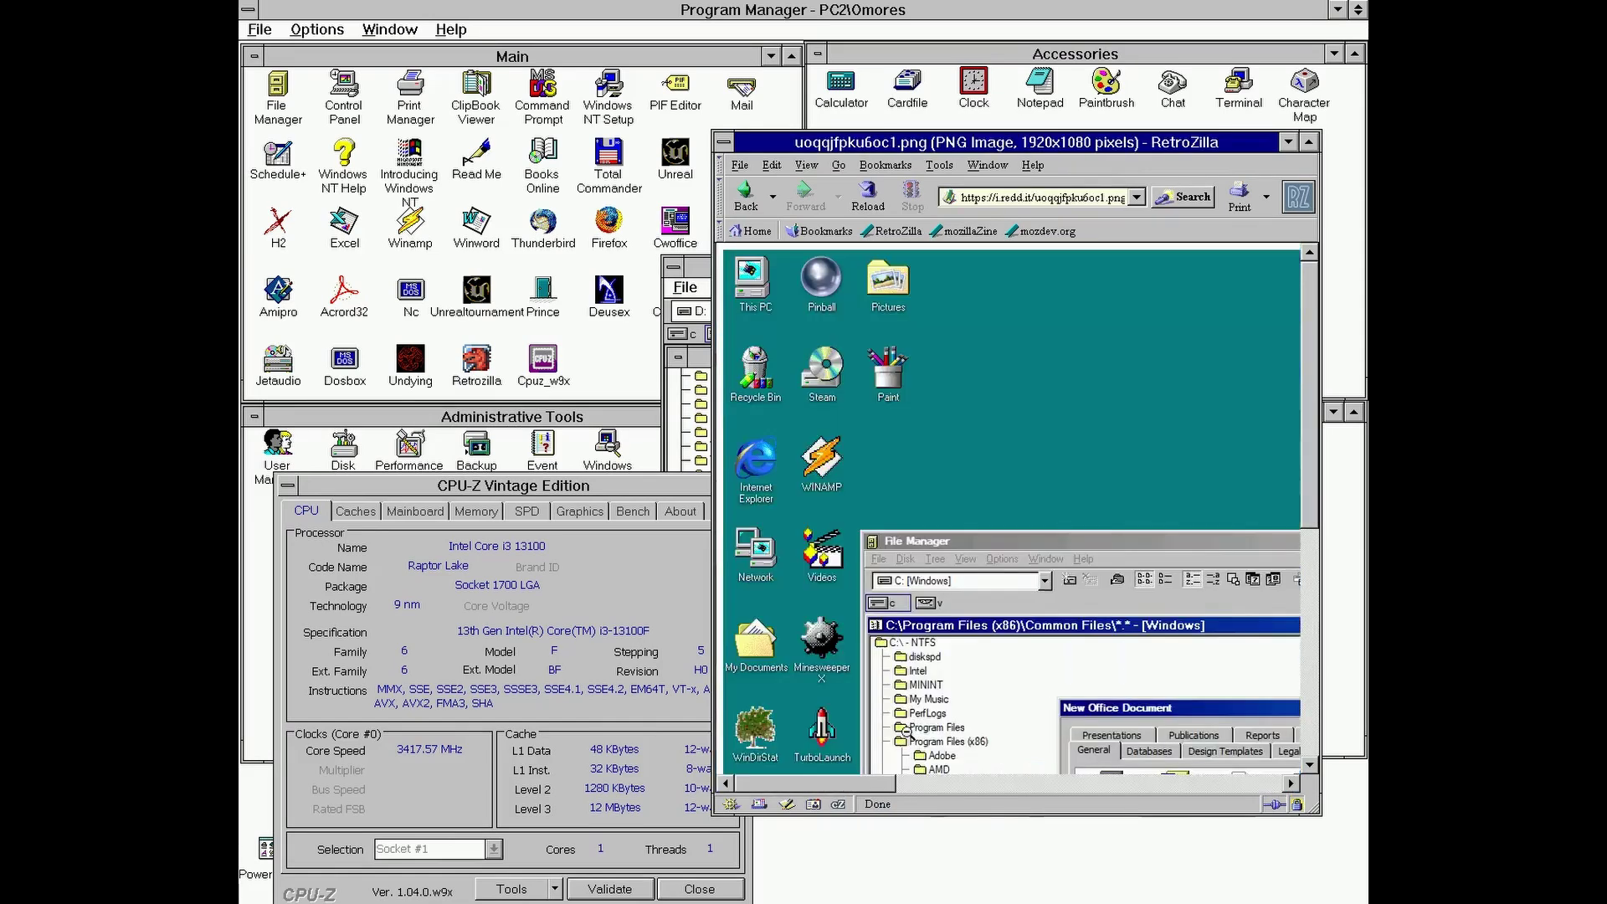
left_click(928, 481)
left_click(928, 482)
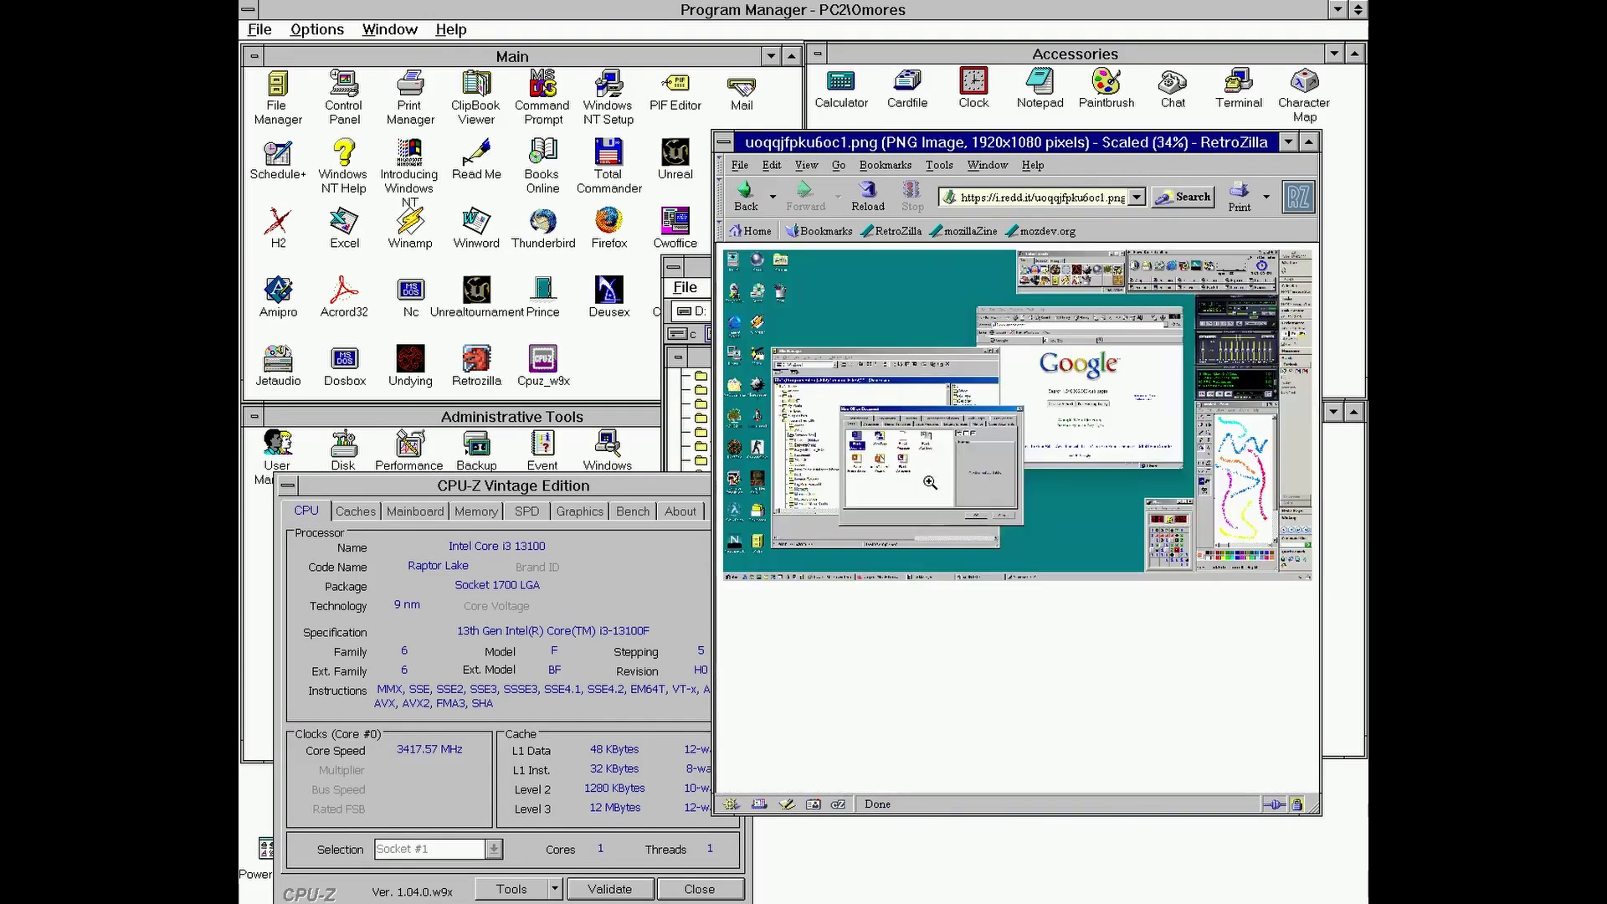
left_click(745, 198)
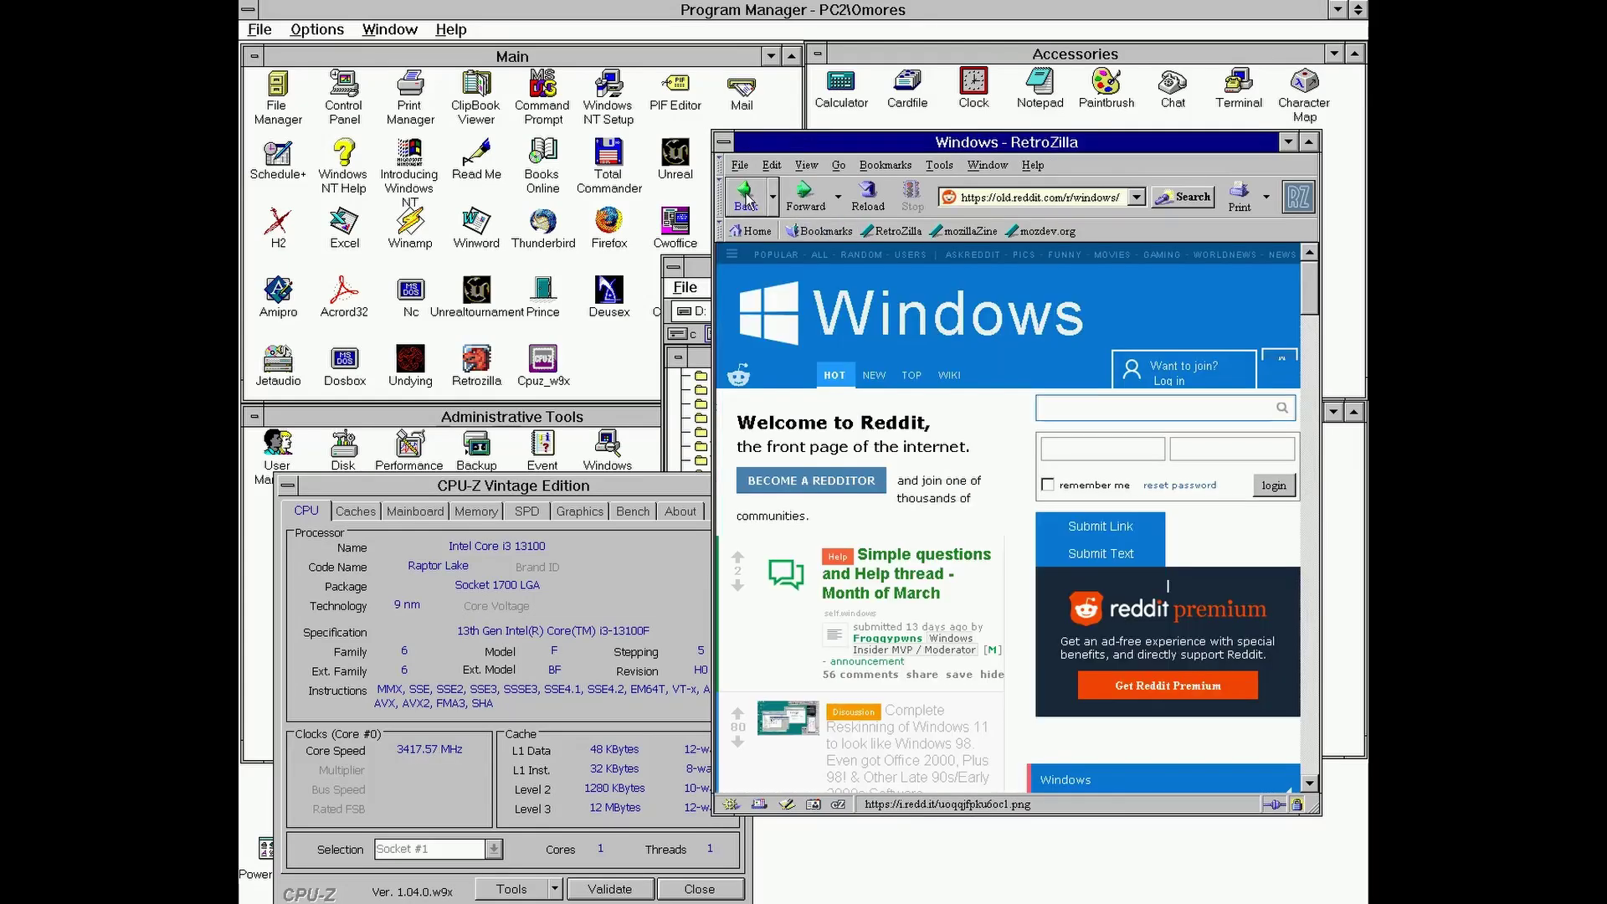
Step: Minimize RetroZilla, move and close CPU-Z, then launch Unreal.exe from D:\Unreal\System
left_click(1287, 144)
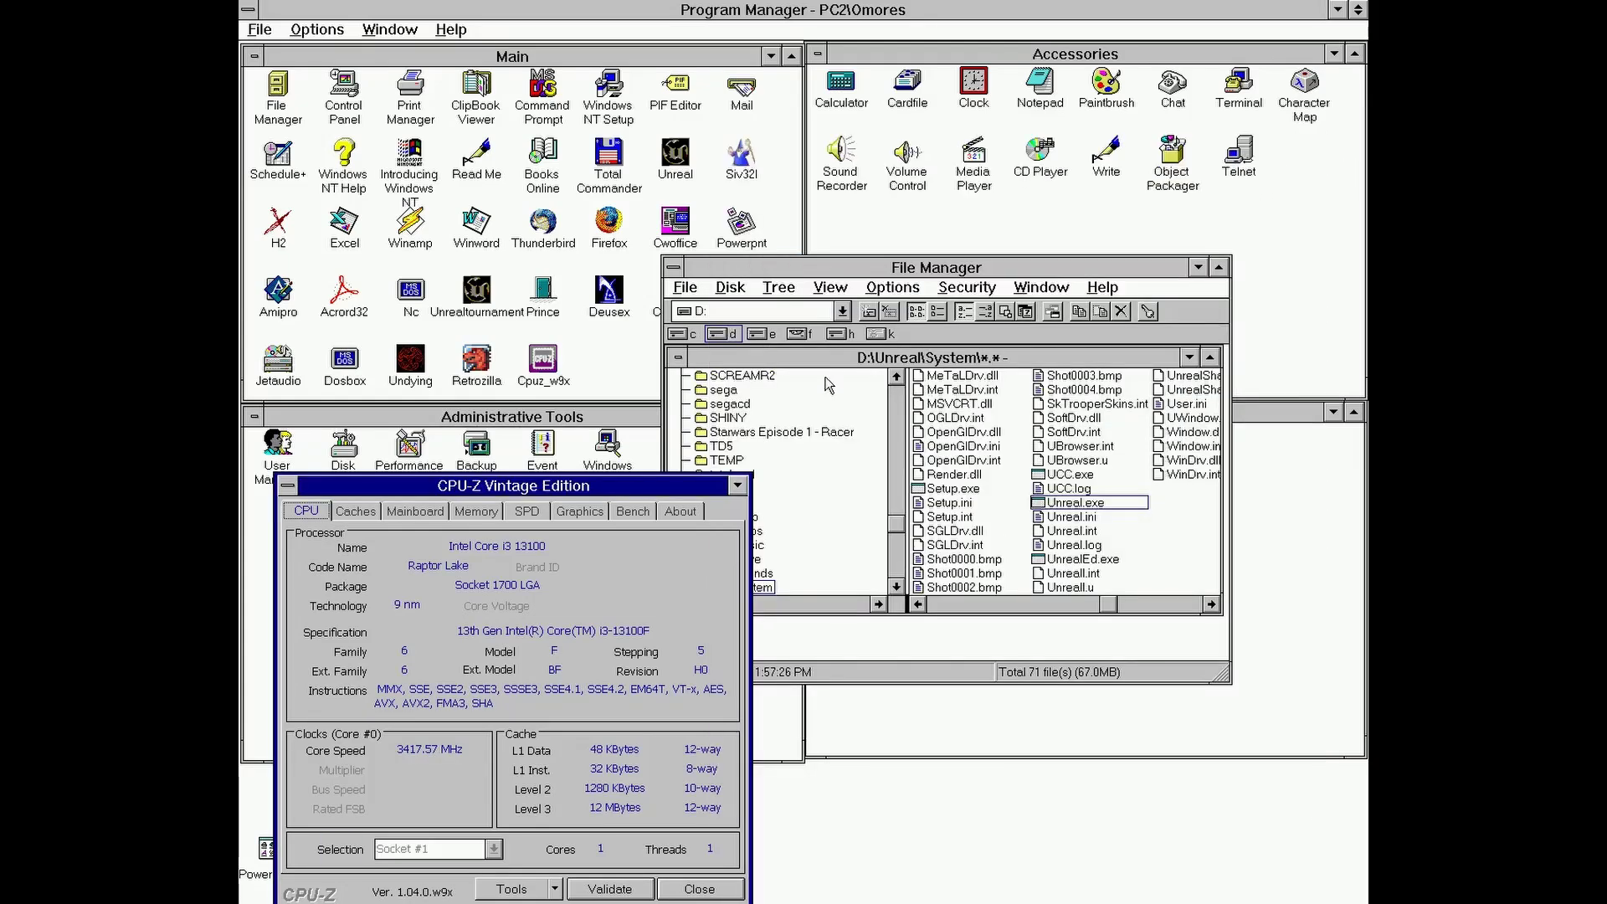
left_click_drag(684, 479, 693, 283)
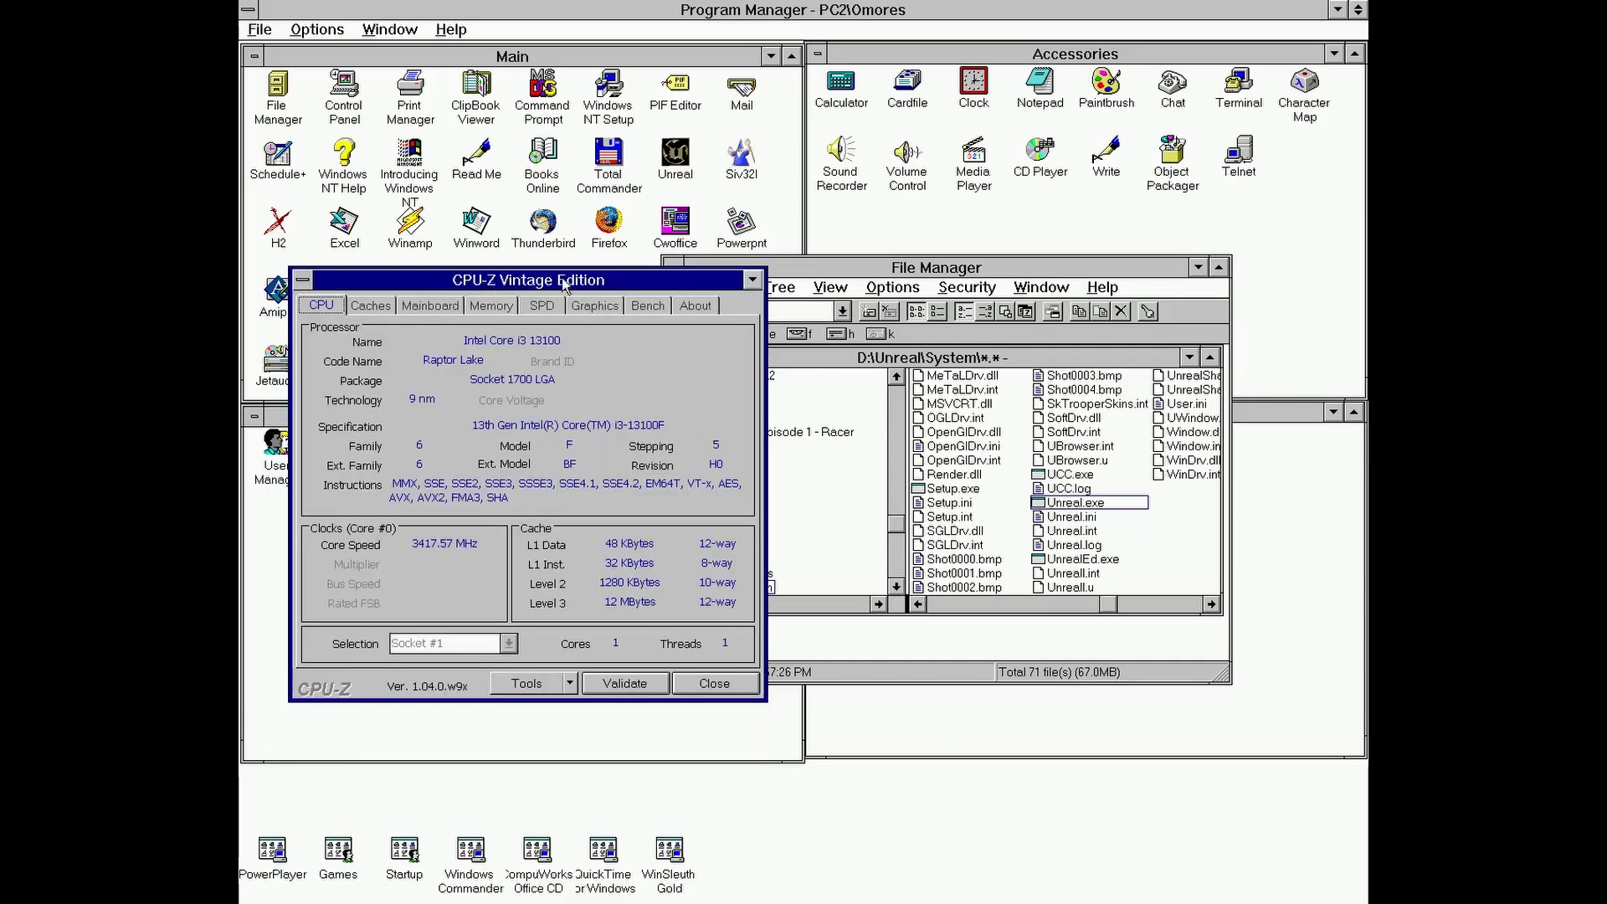
left_click(303, 279)
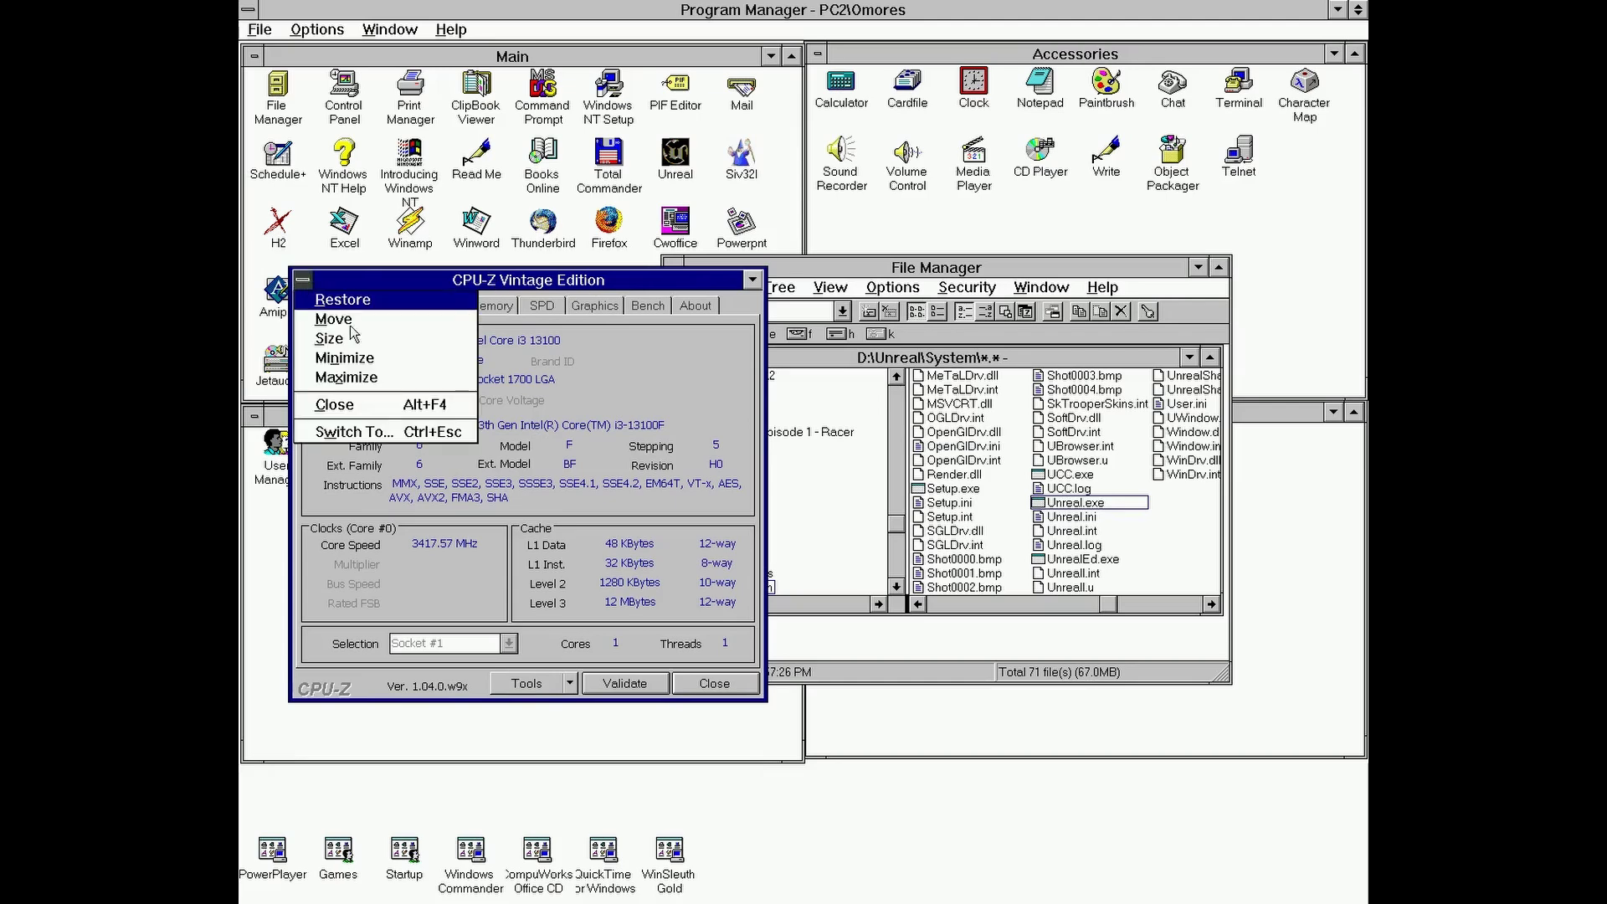
left_click(363, 410)
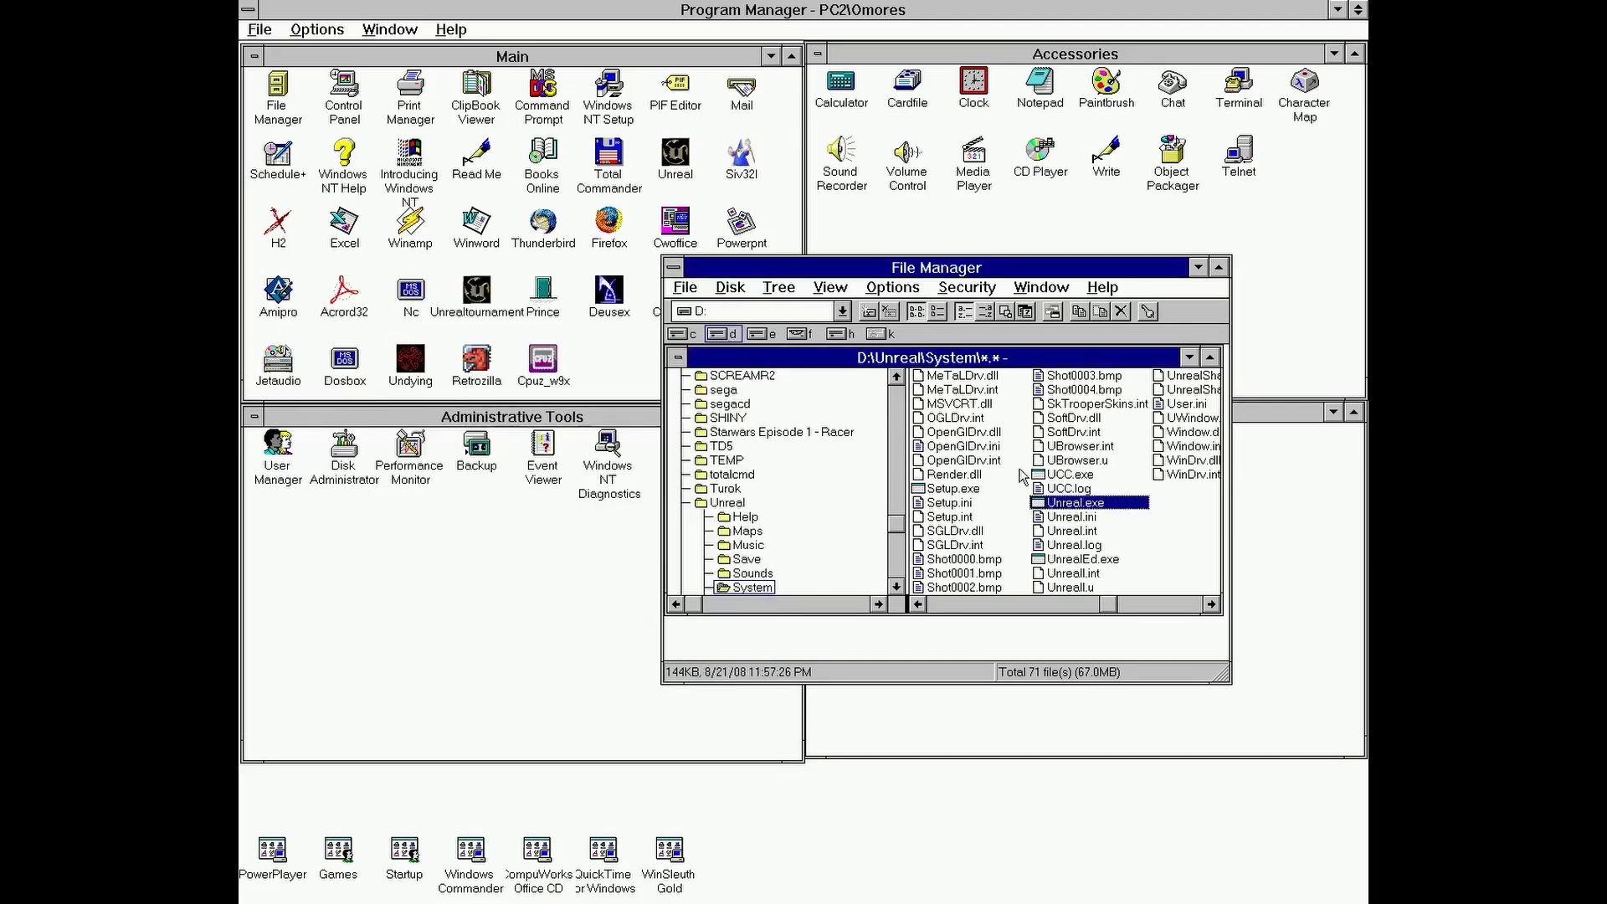
double_click(1077, 503)
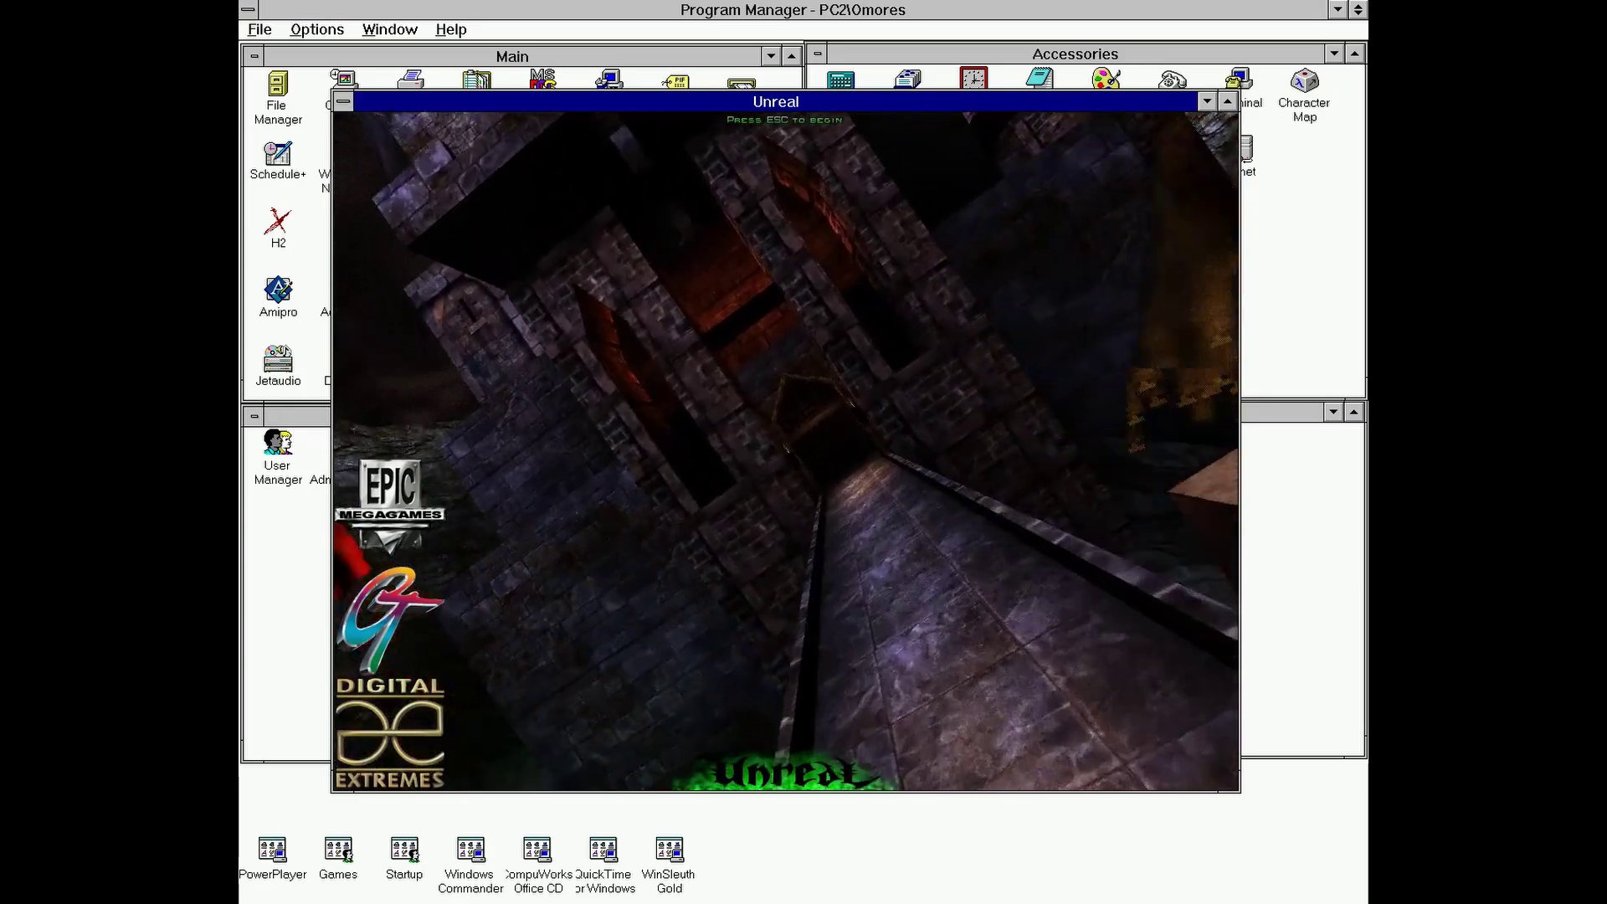
Step: Load the NyLeve's Falls saved game through Unreal's Game > Load Game menu
key("Escape")
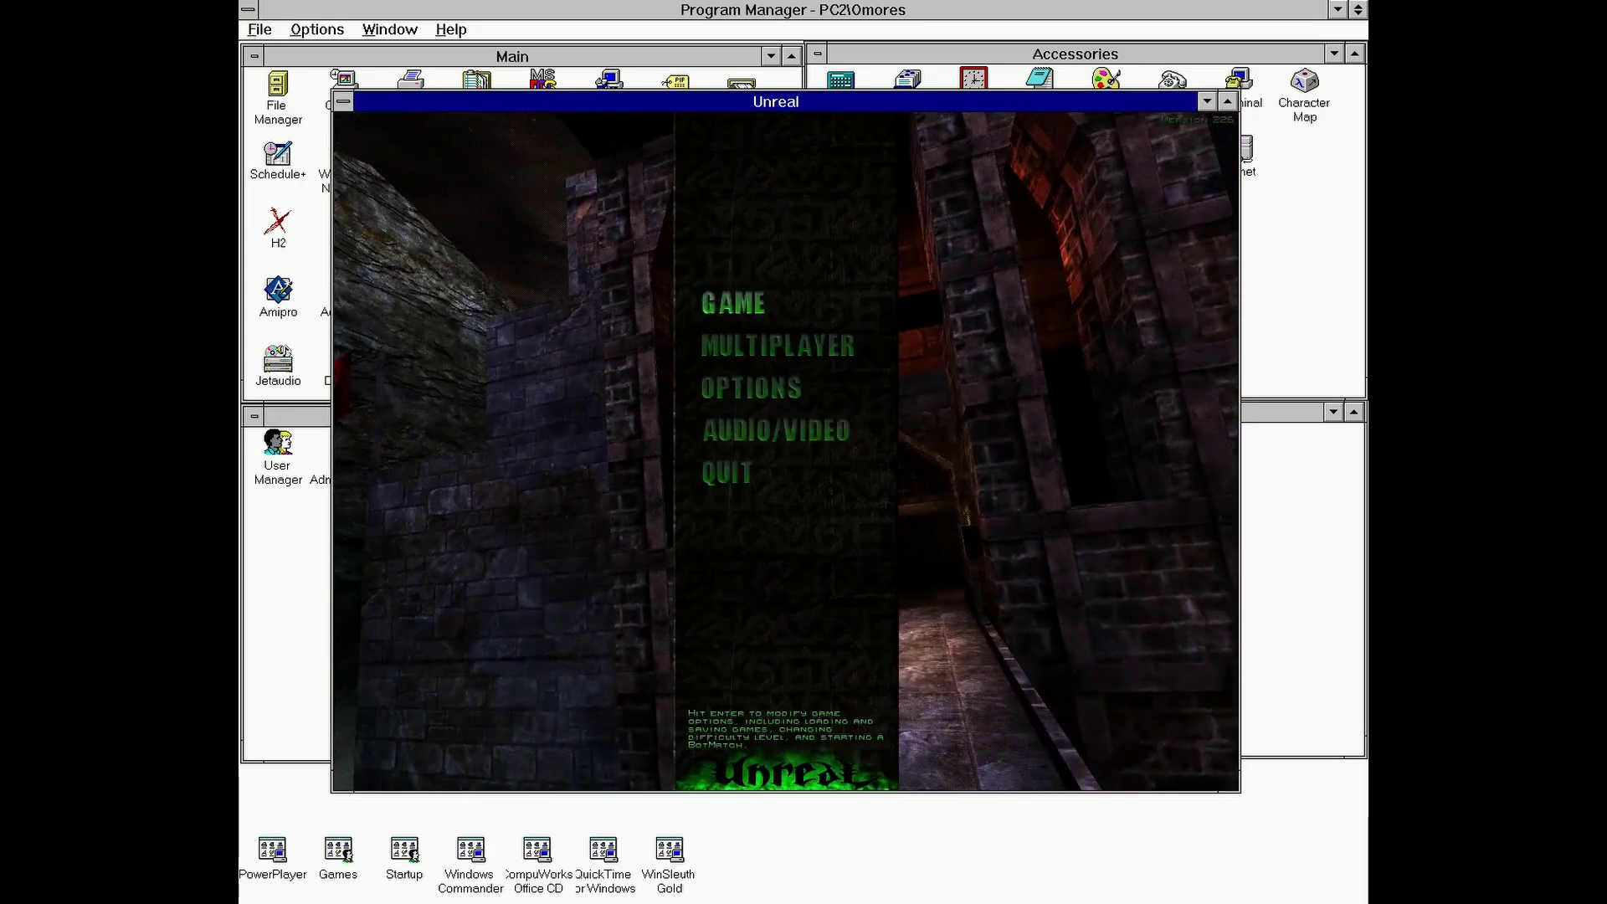
key("Down")
key("Down")
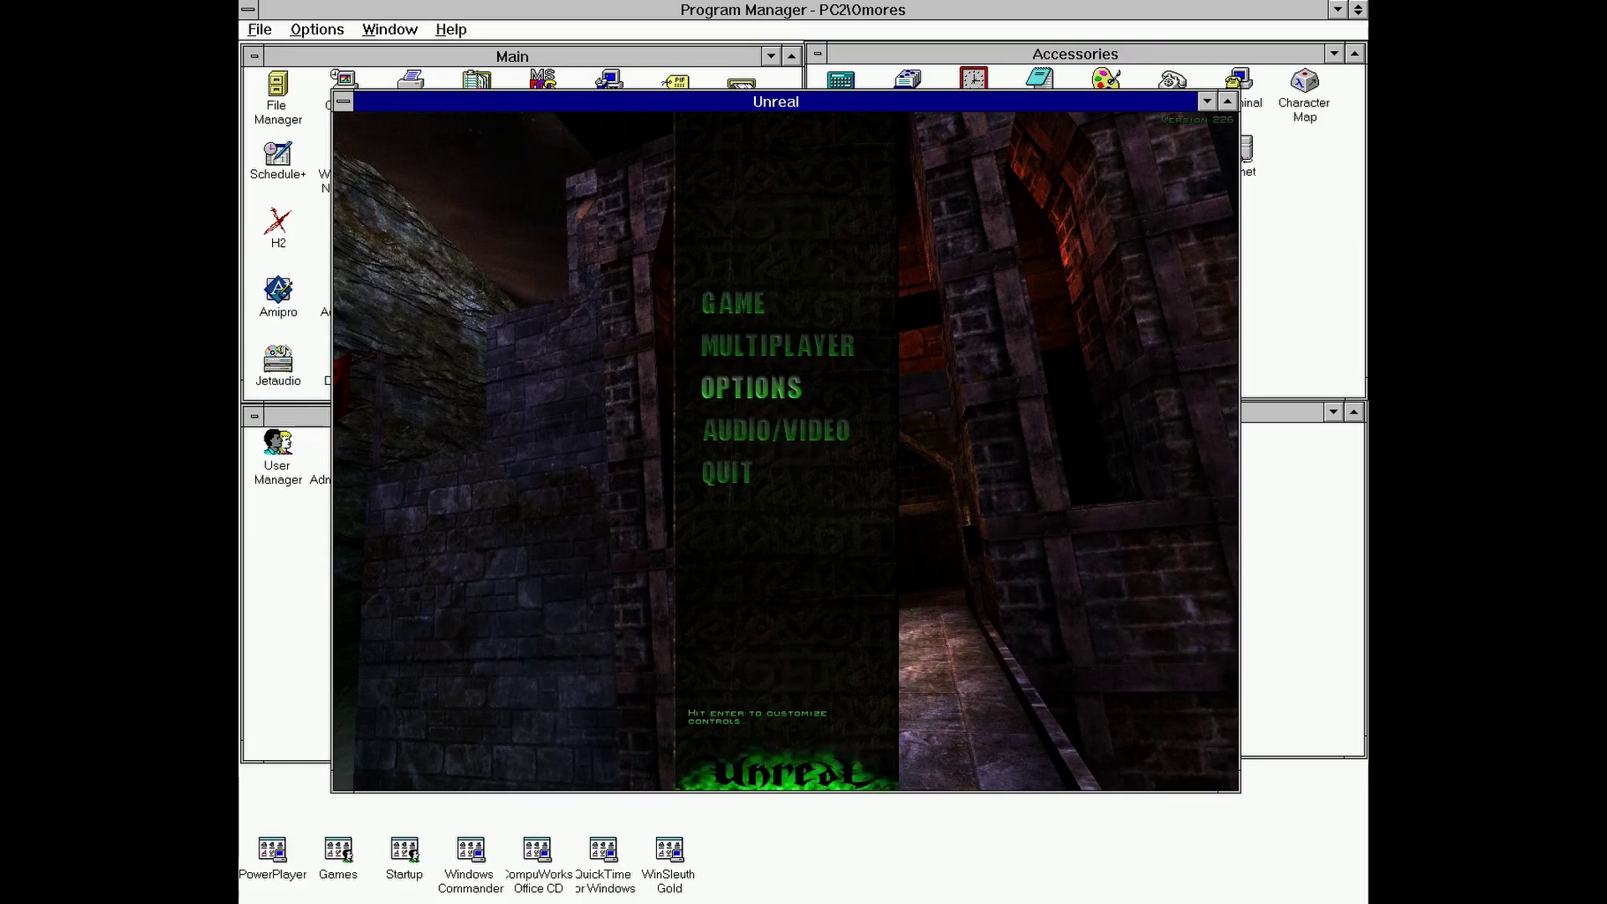
key("Up")
key("Up")
key("Return")
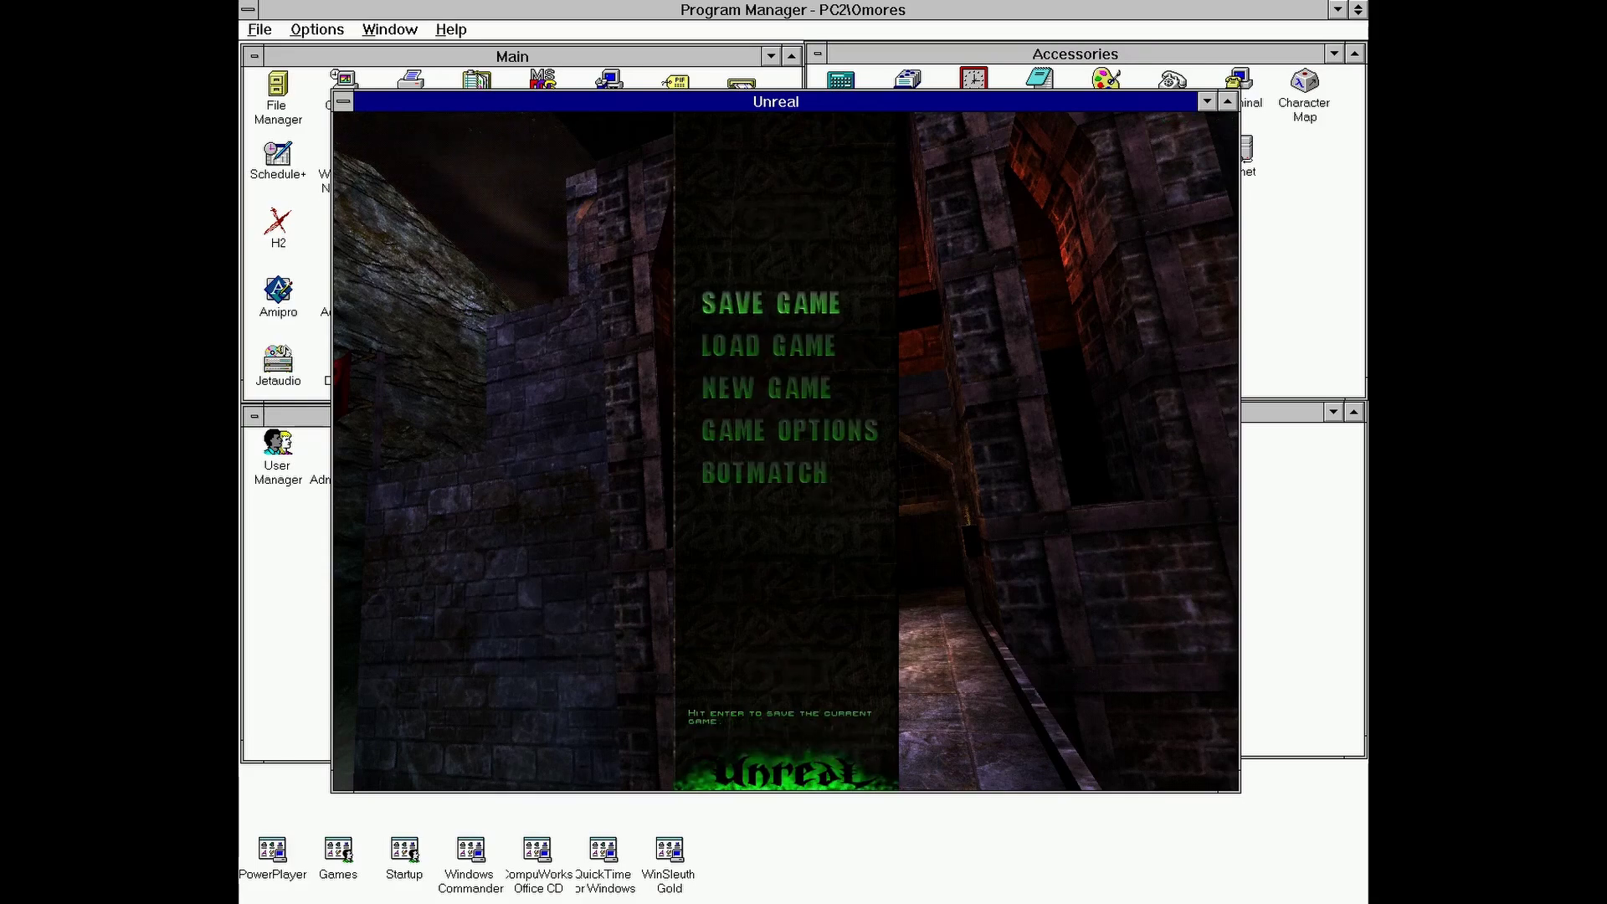
key("Down")
key("Return")
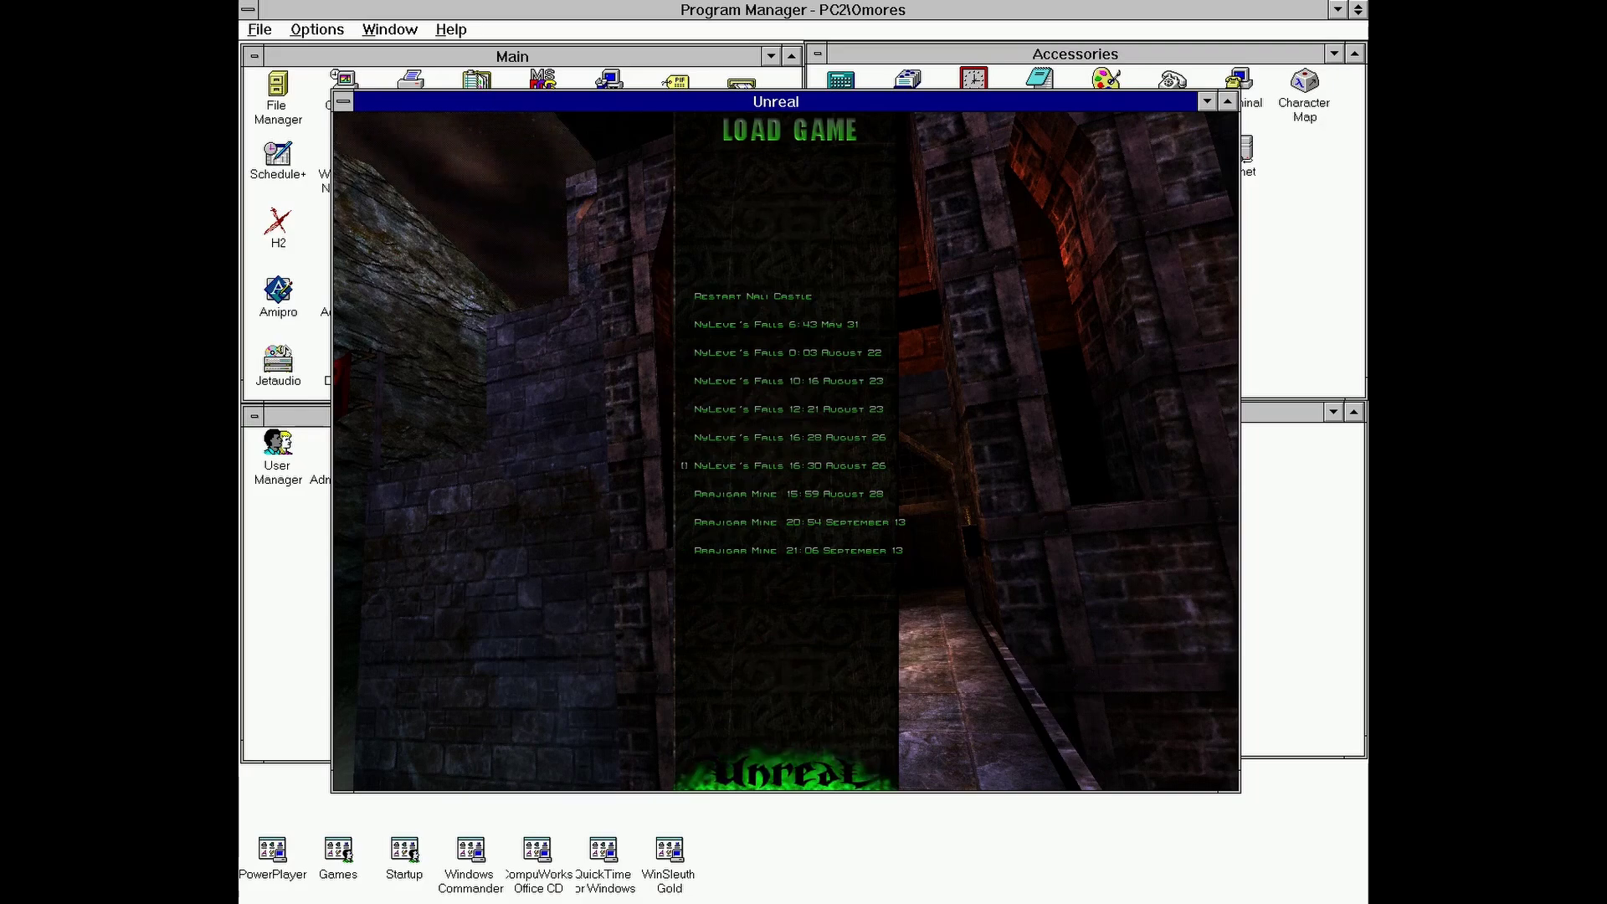
key("Return")
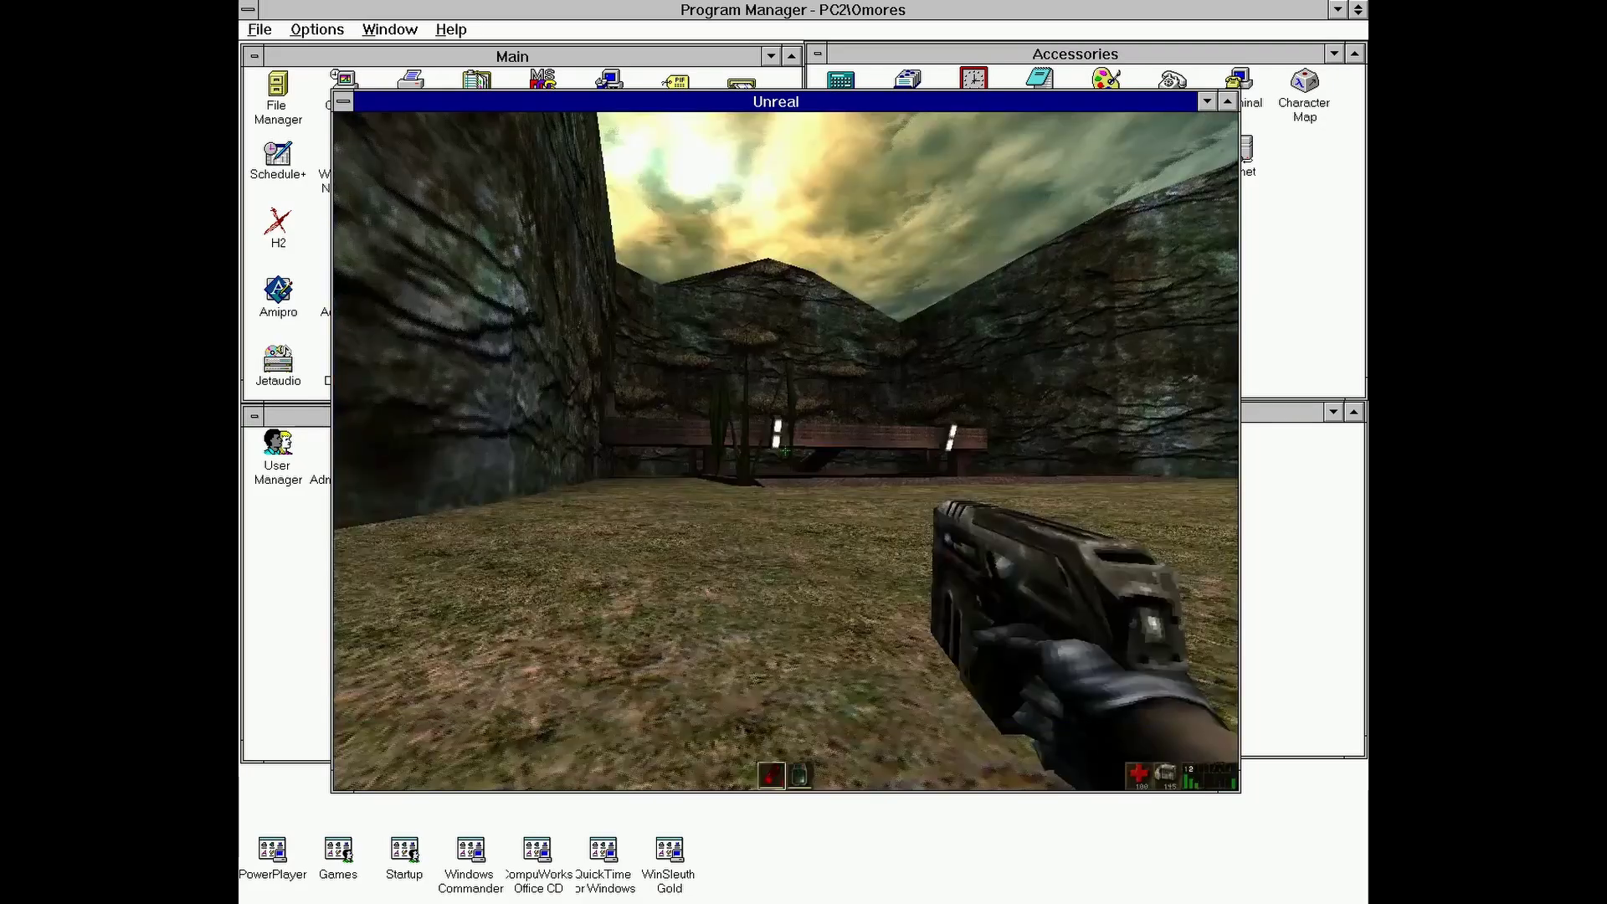
Step: Turn and walk around the canyon, passing under the wooden bench structure
key("Left")
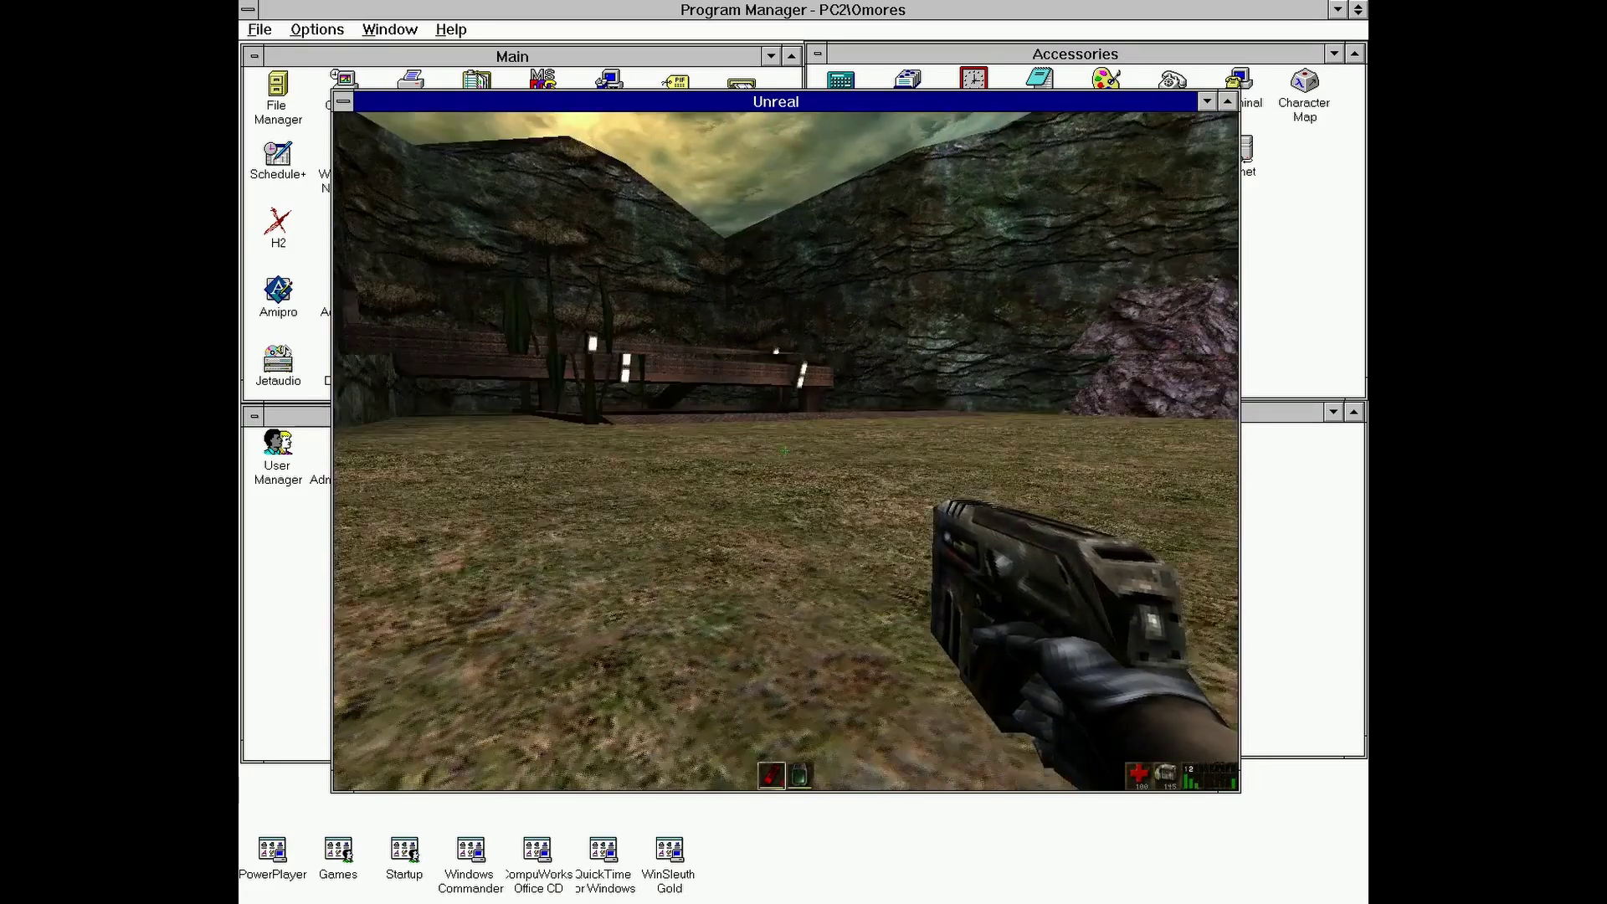
key("Left")
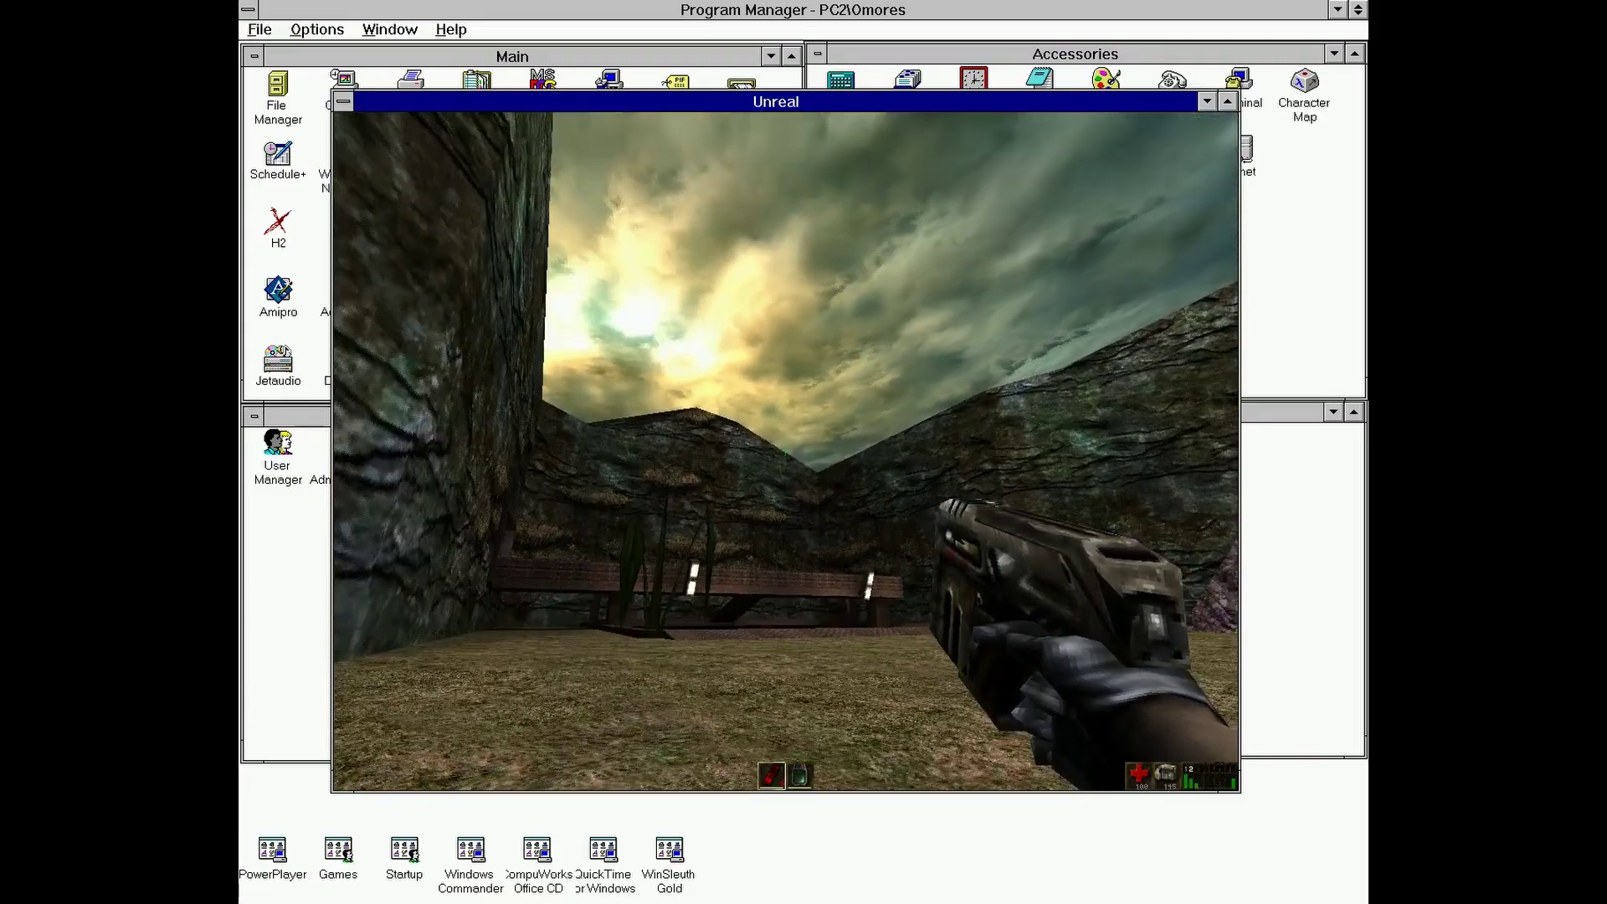
key("Up")
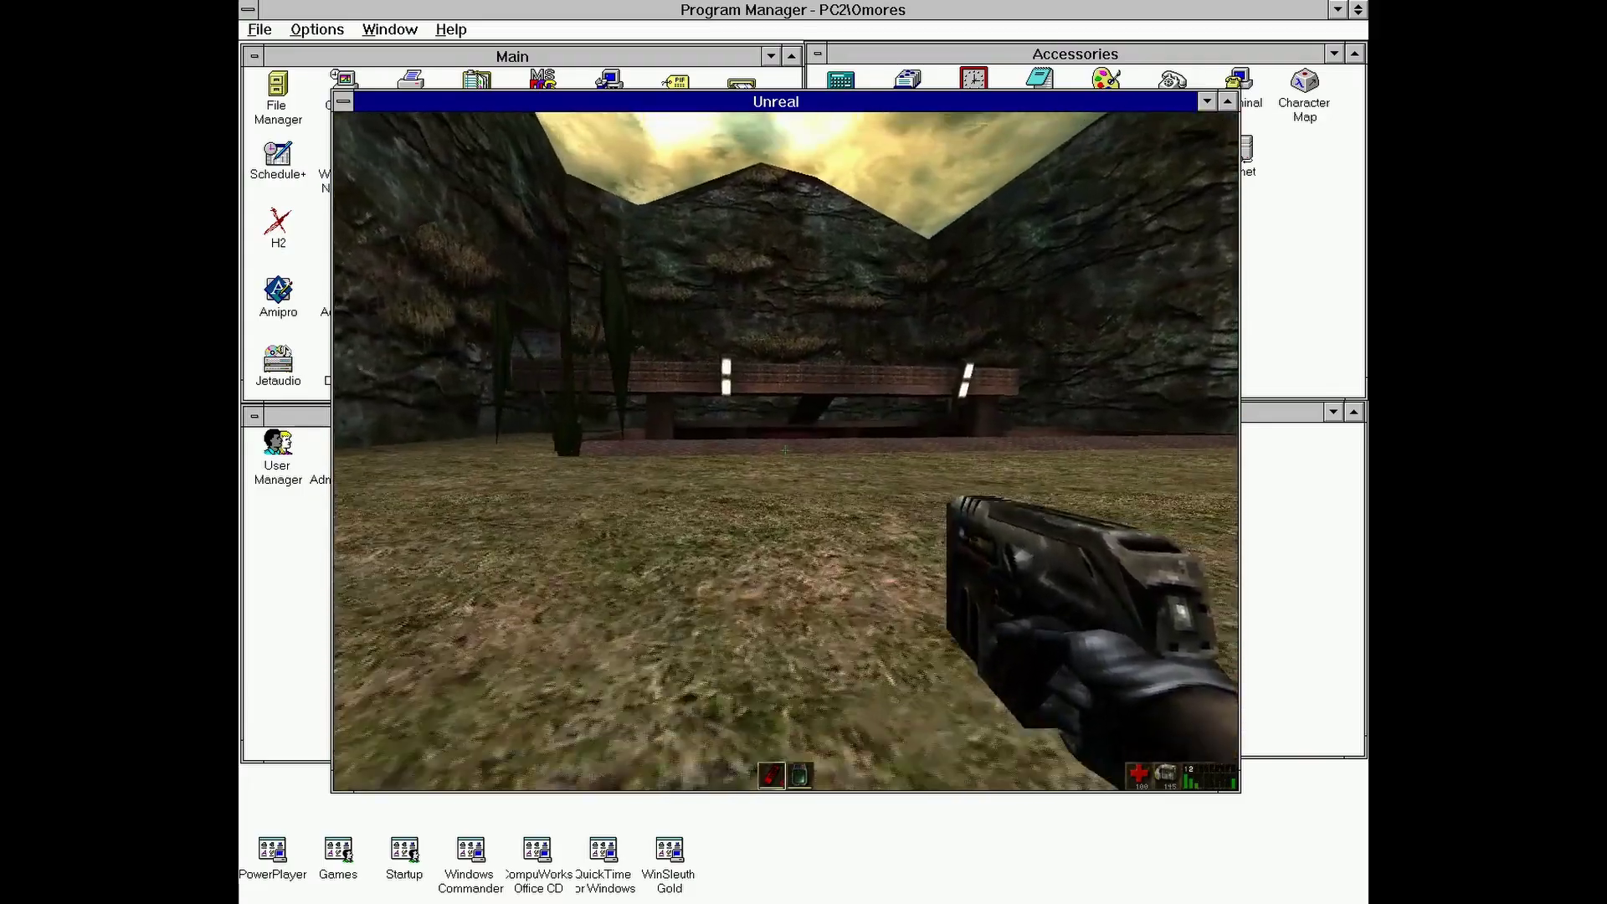
key("Up")
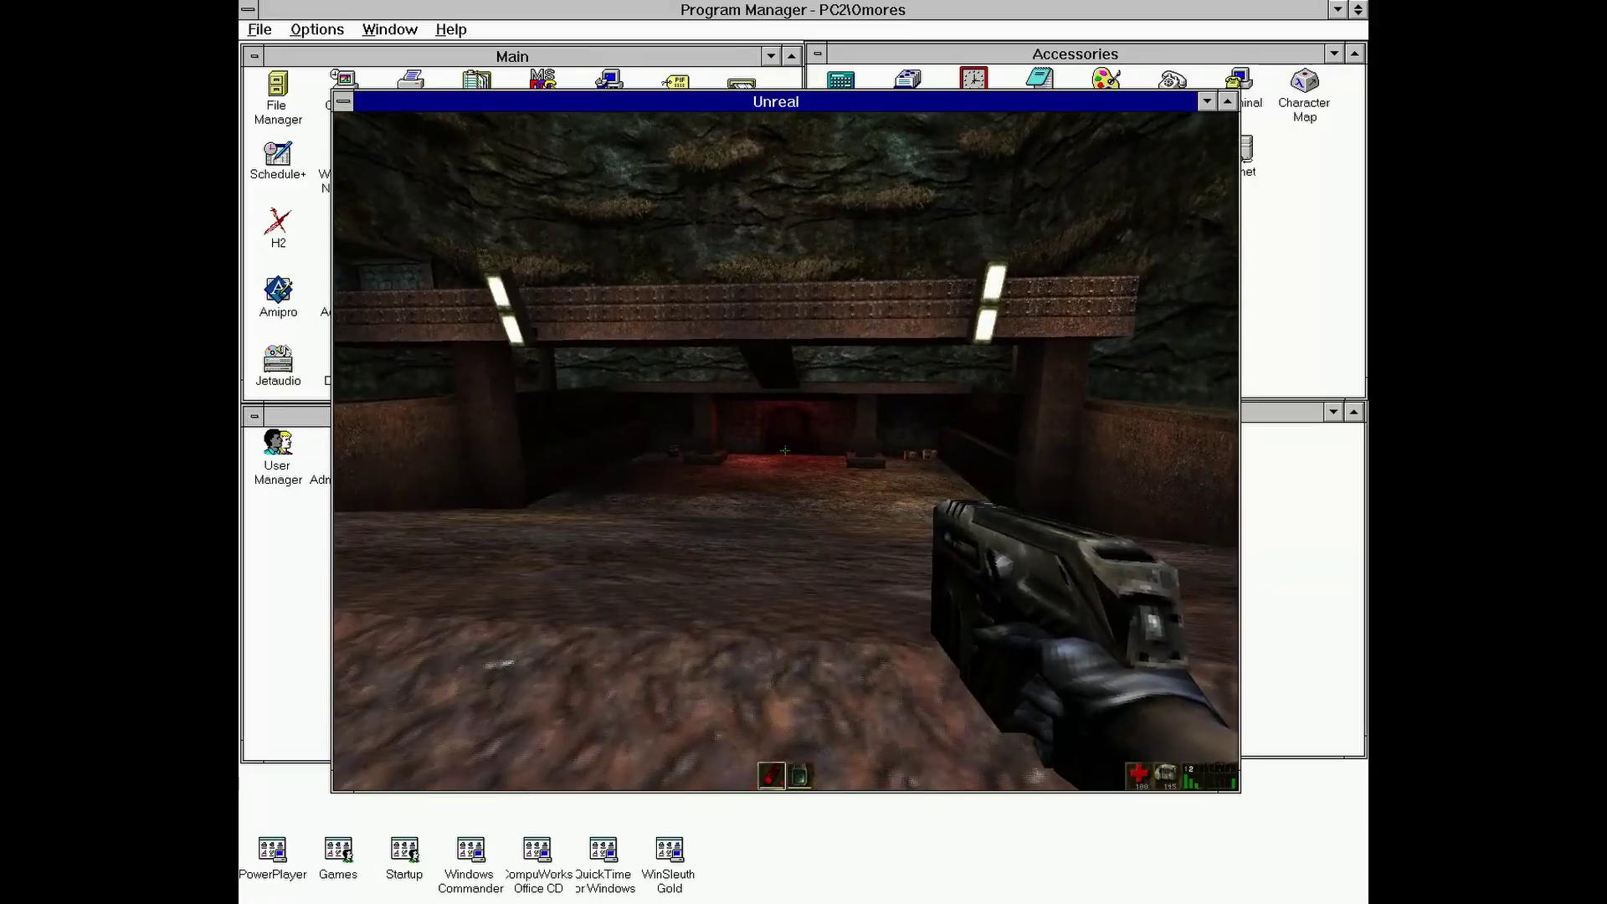
key("Left")
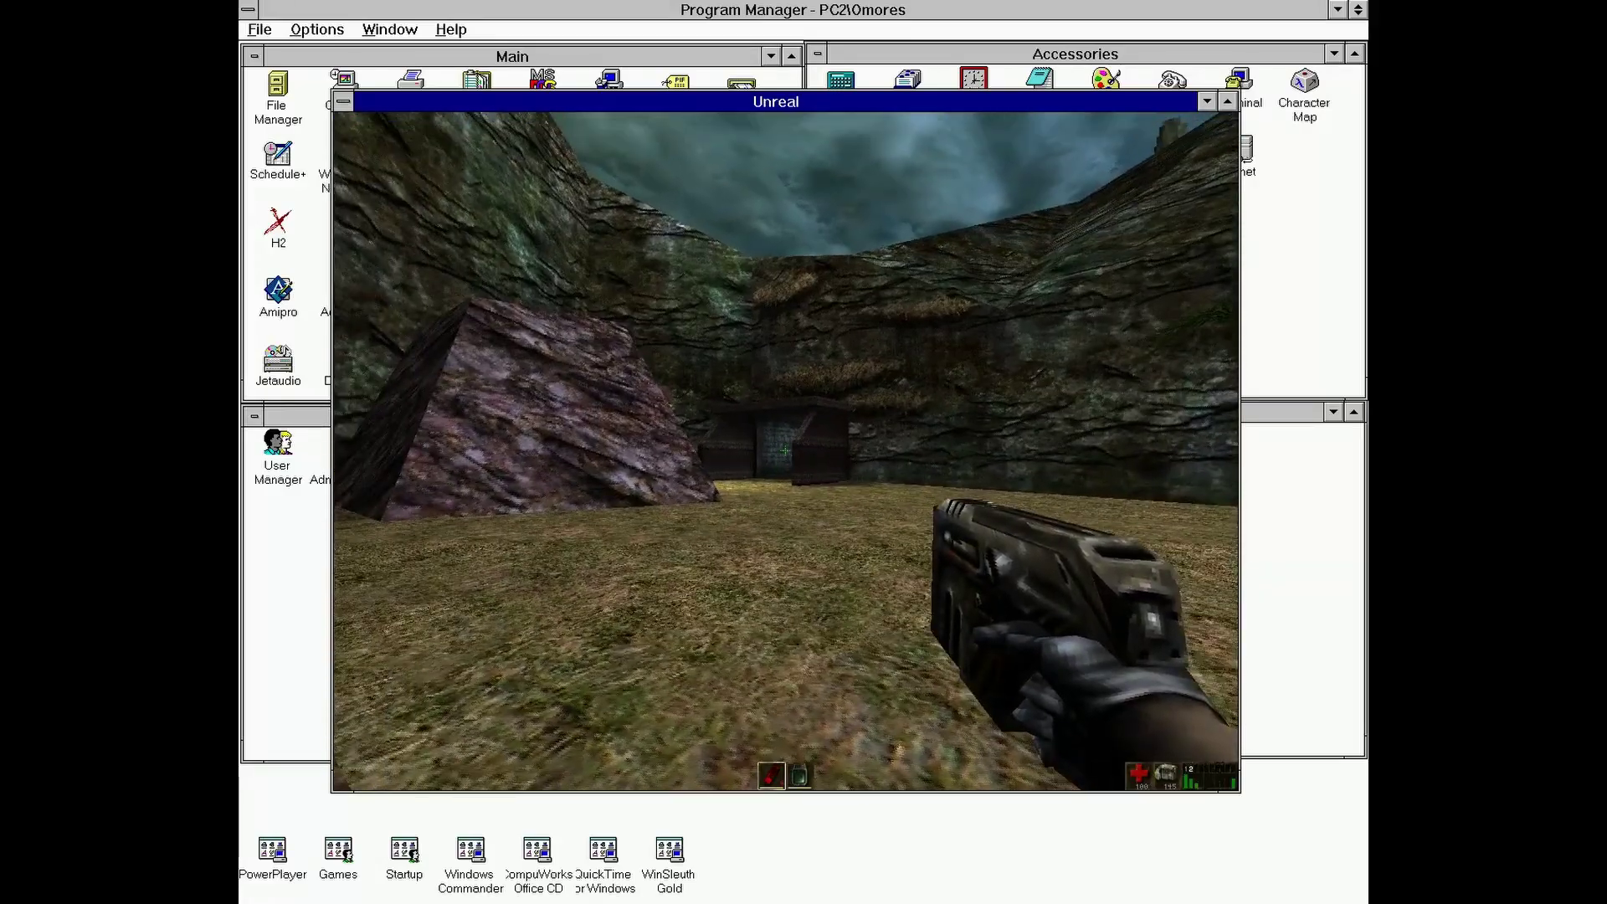
key("Right")
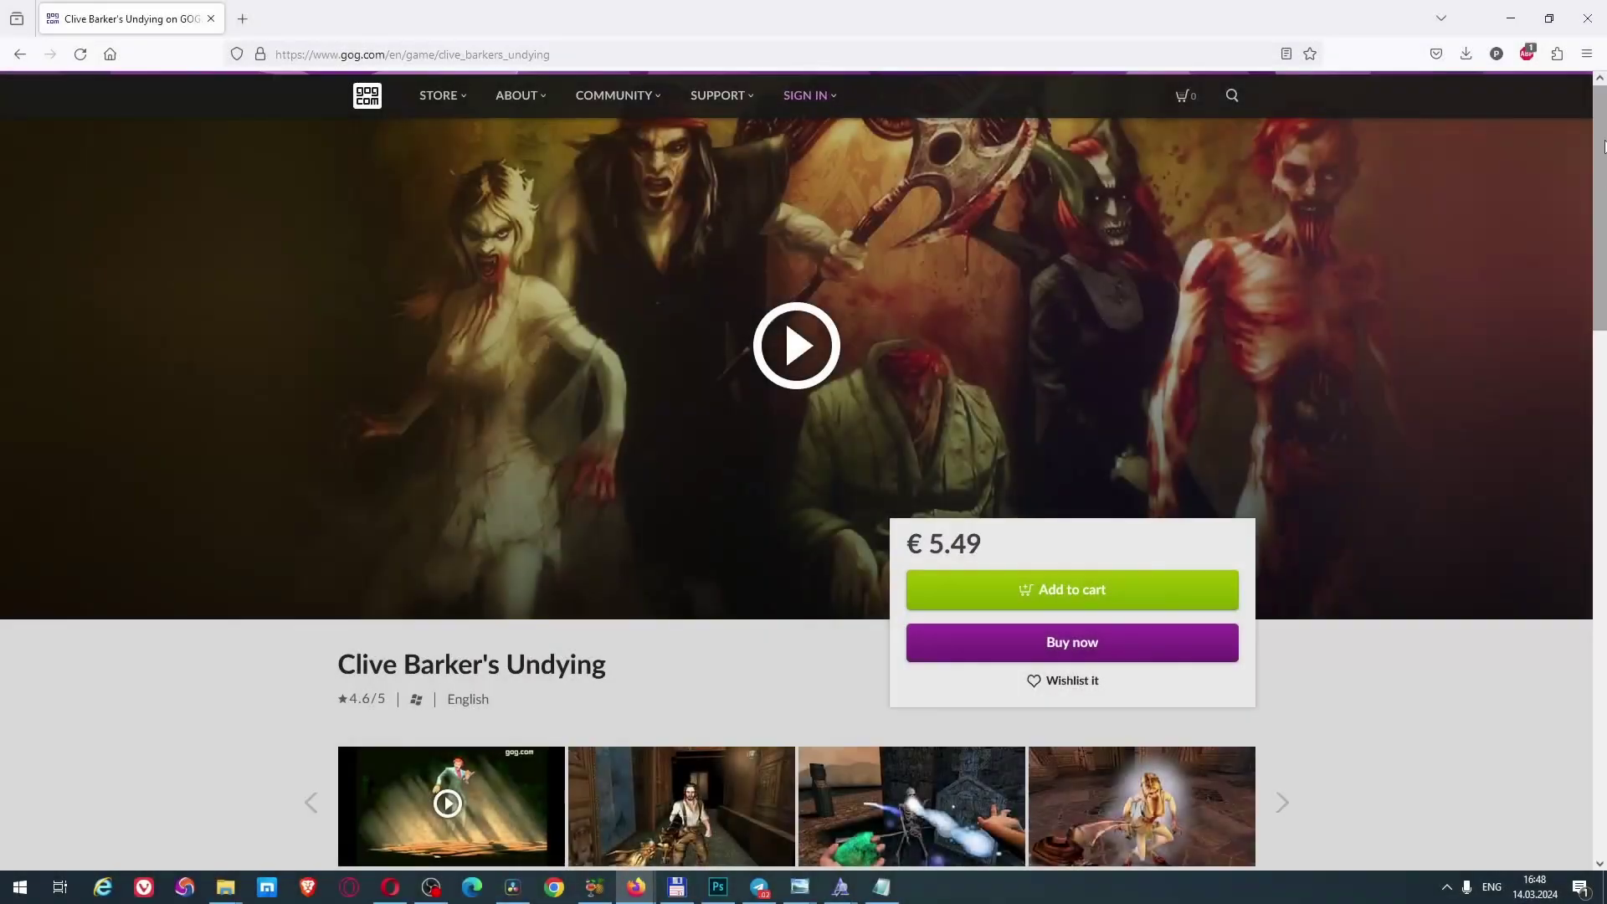
Step: Scroll the GOG Clive Barker's Undying page down to the game's description
left_click_drag(1604, 146, 1579, 363)
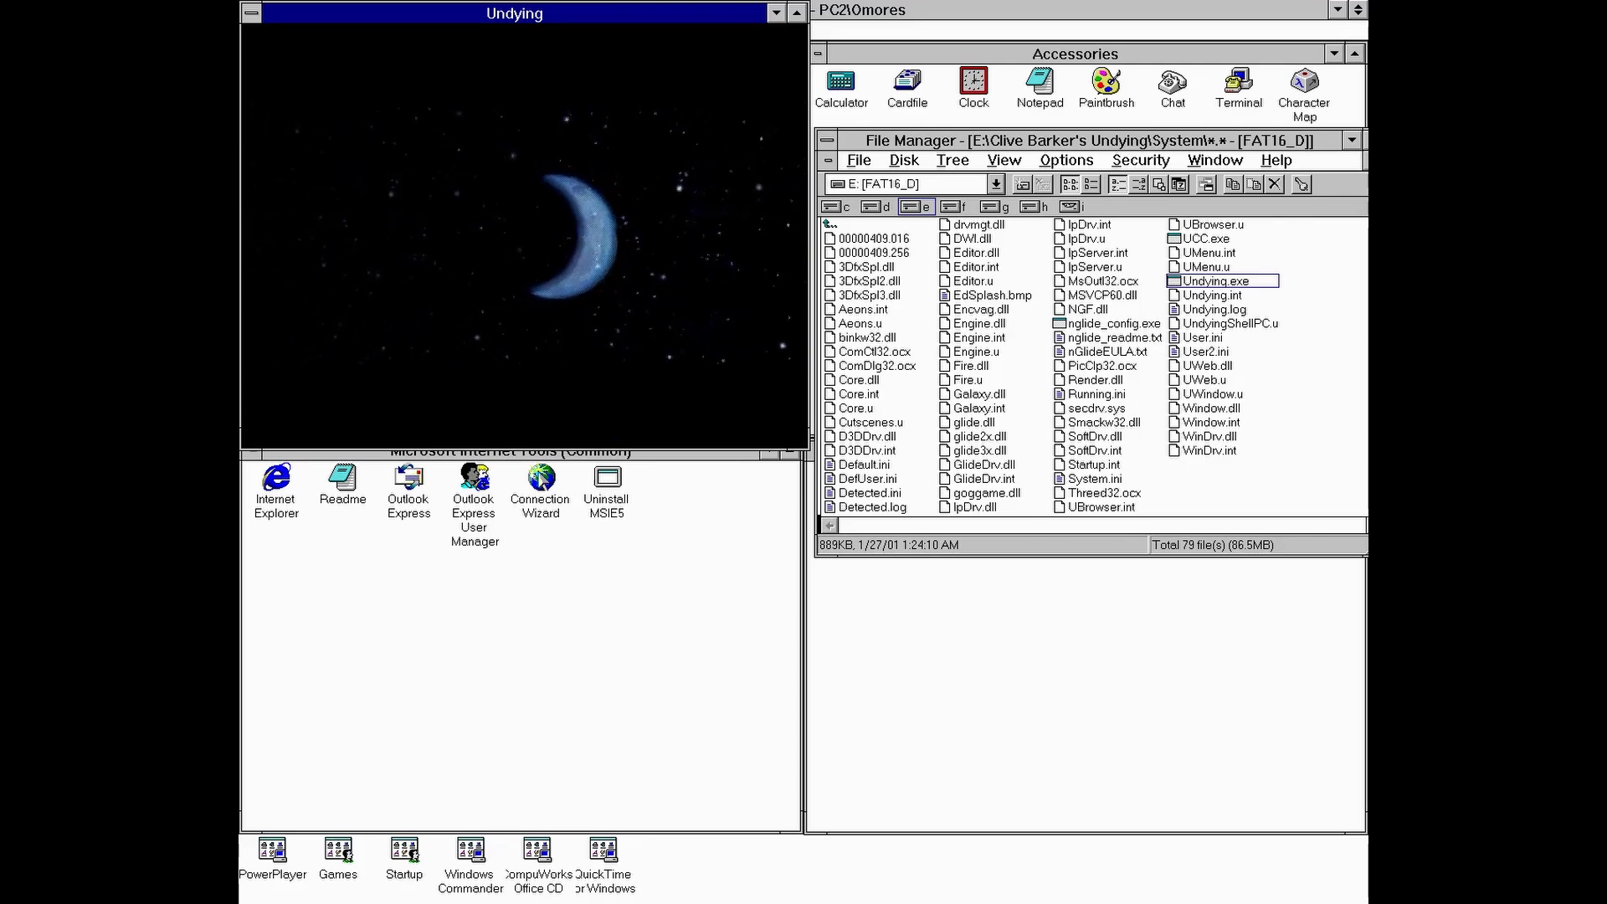
Step: Skip the Undying moon intro and walk forward toward the domed building
key("Escape")
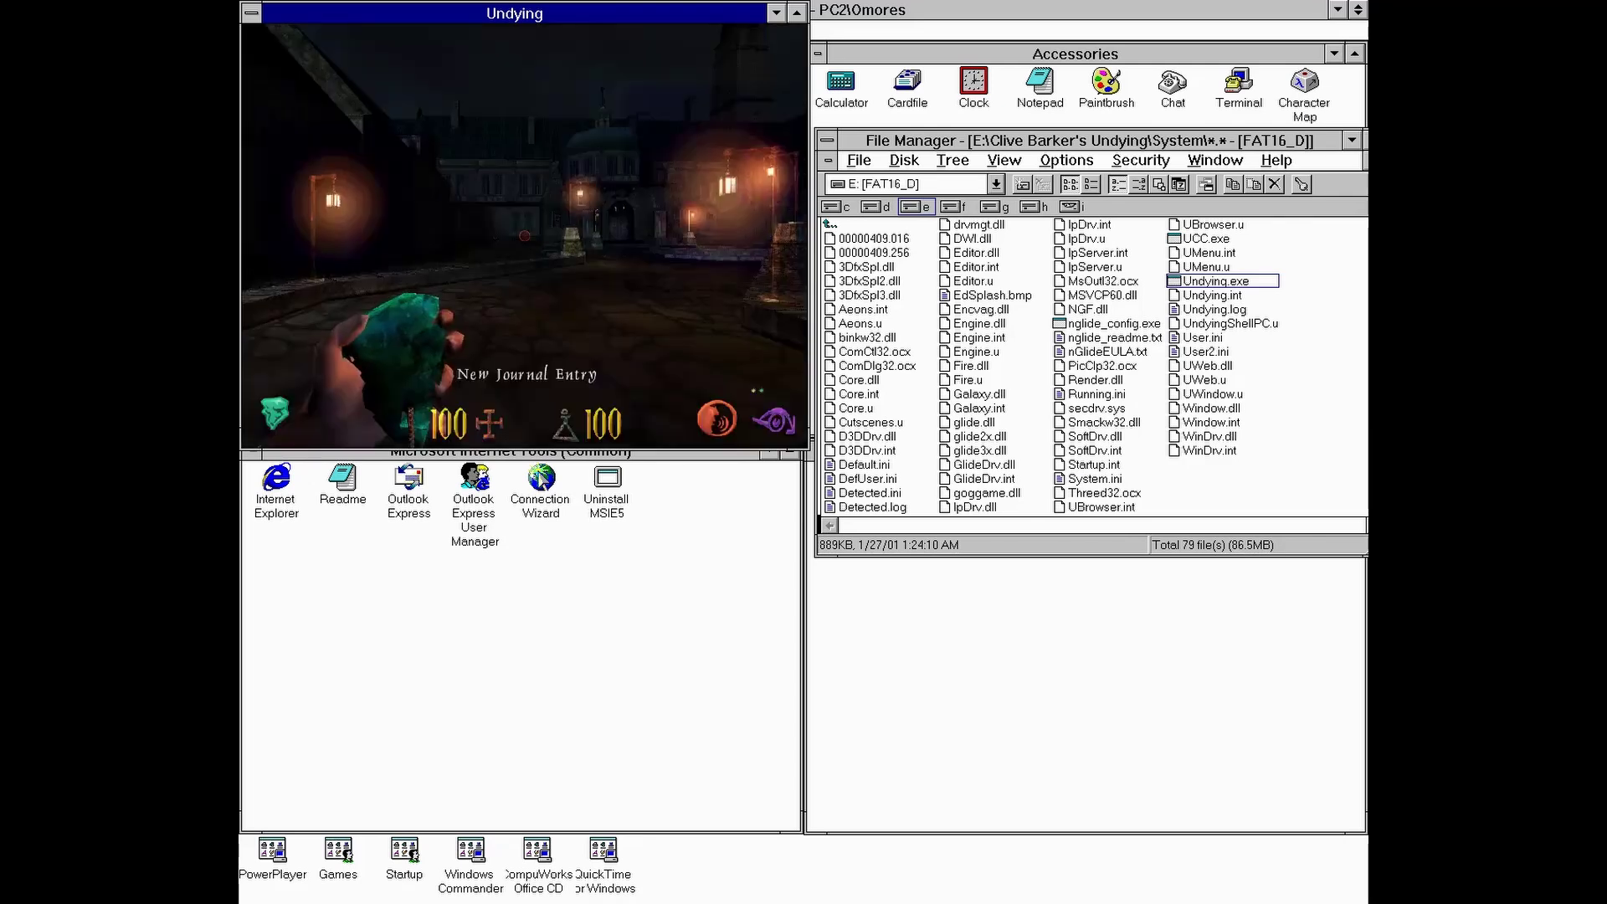
key("Up")
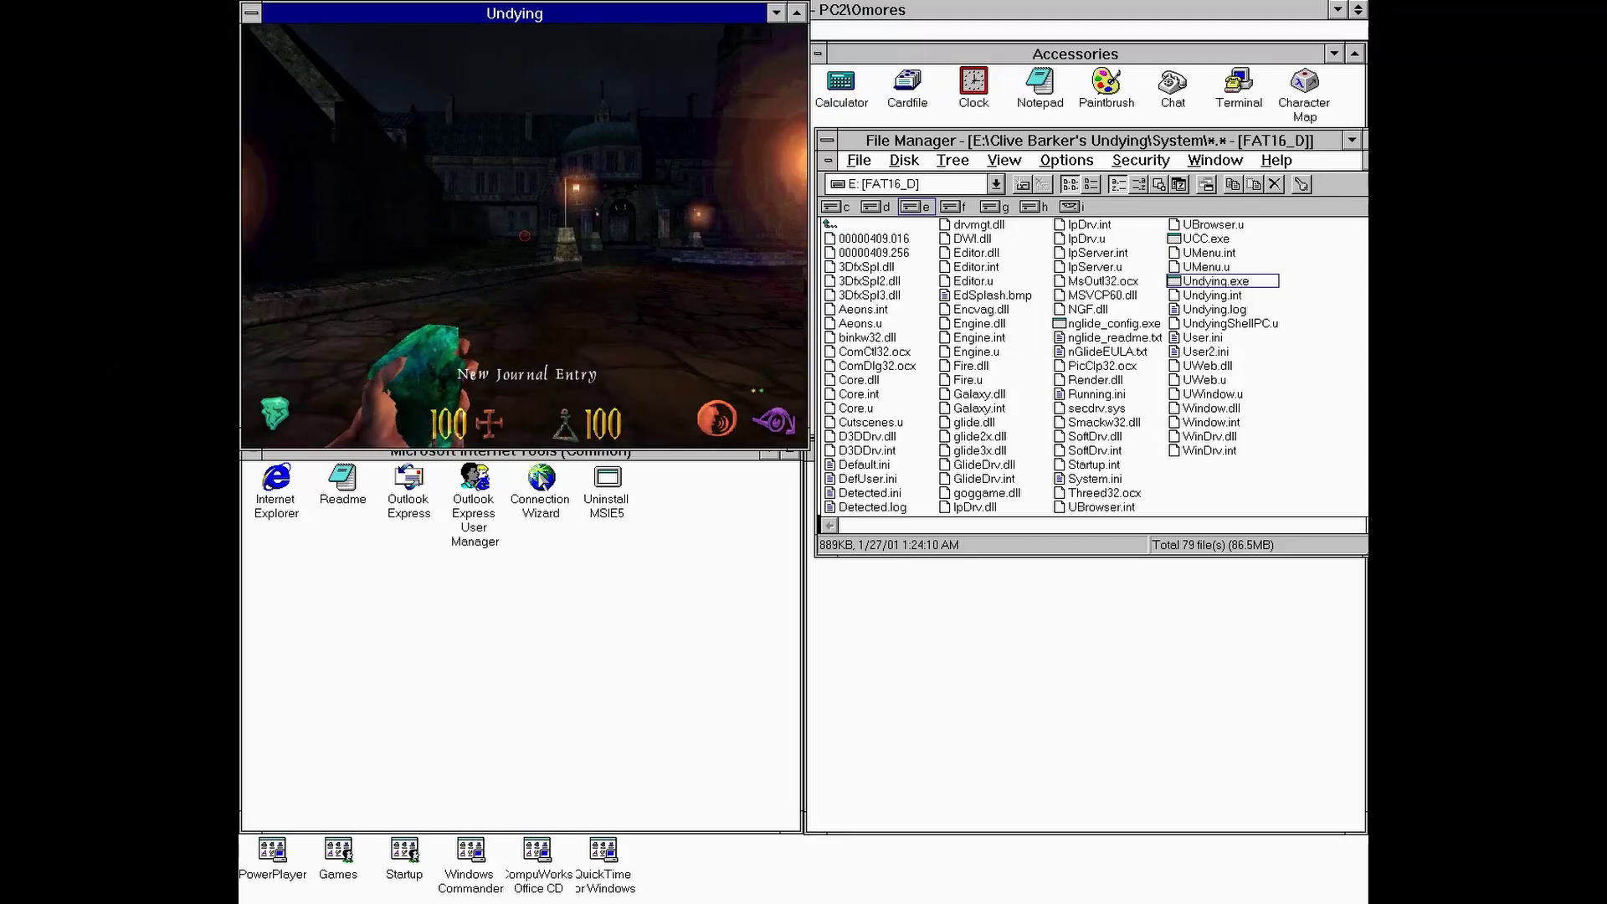
key("Up")
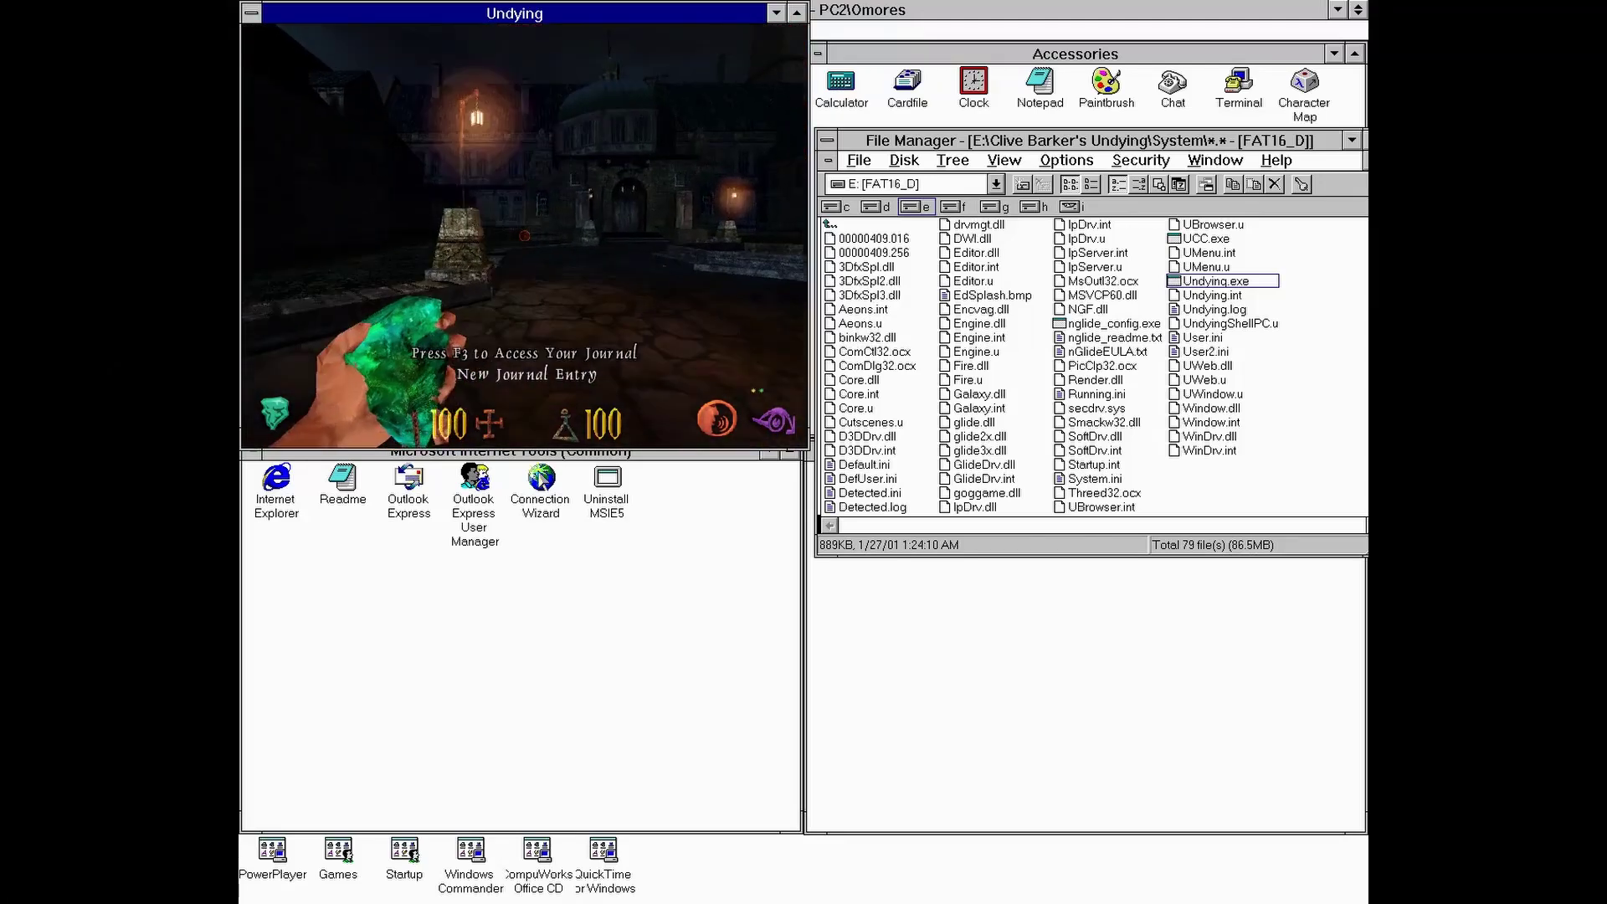
Step: Look around the courtyard, then walk past the lamp and fountain up to the double doors
key("Right")
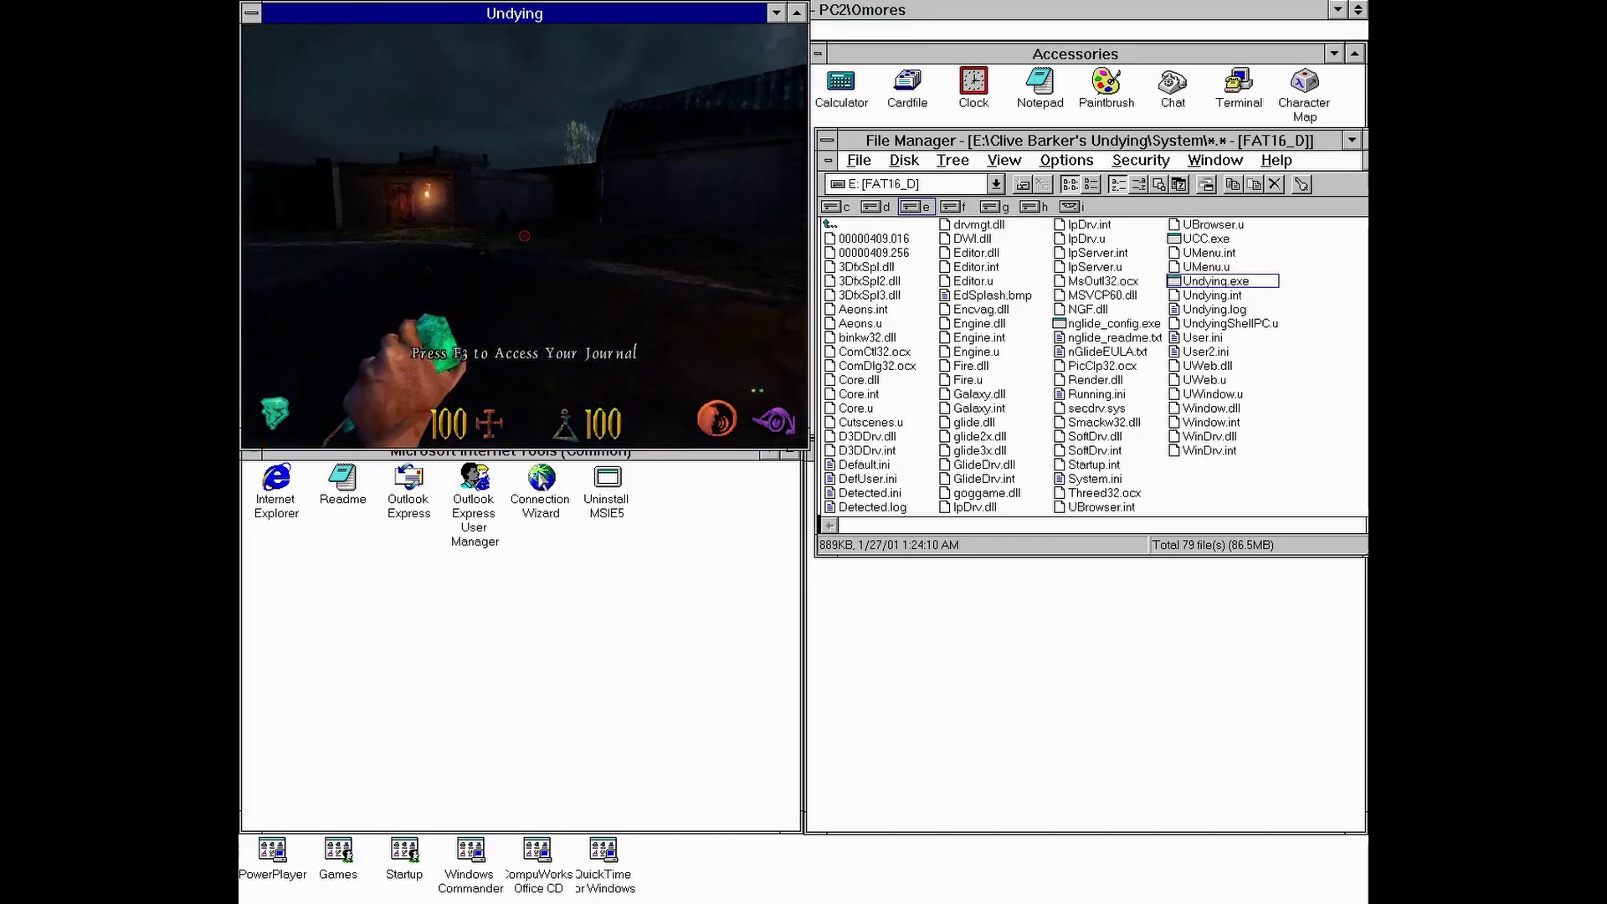
key("Right")
key("Left")
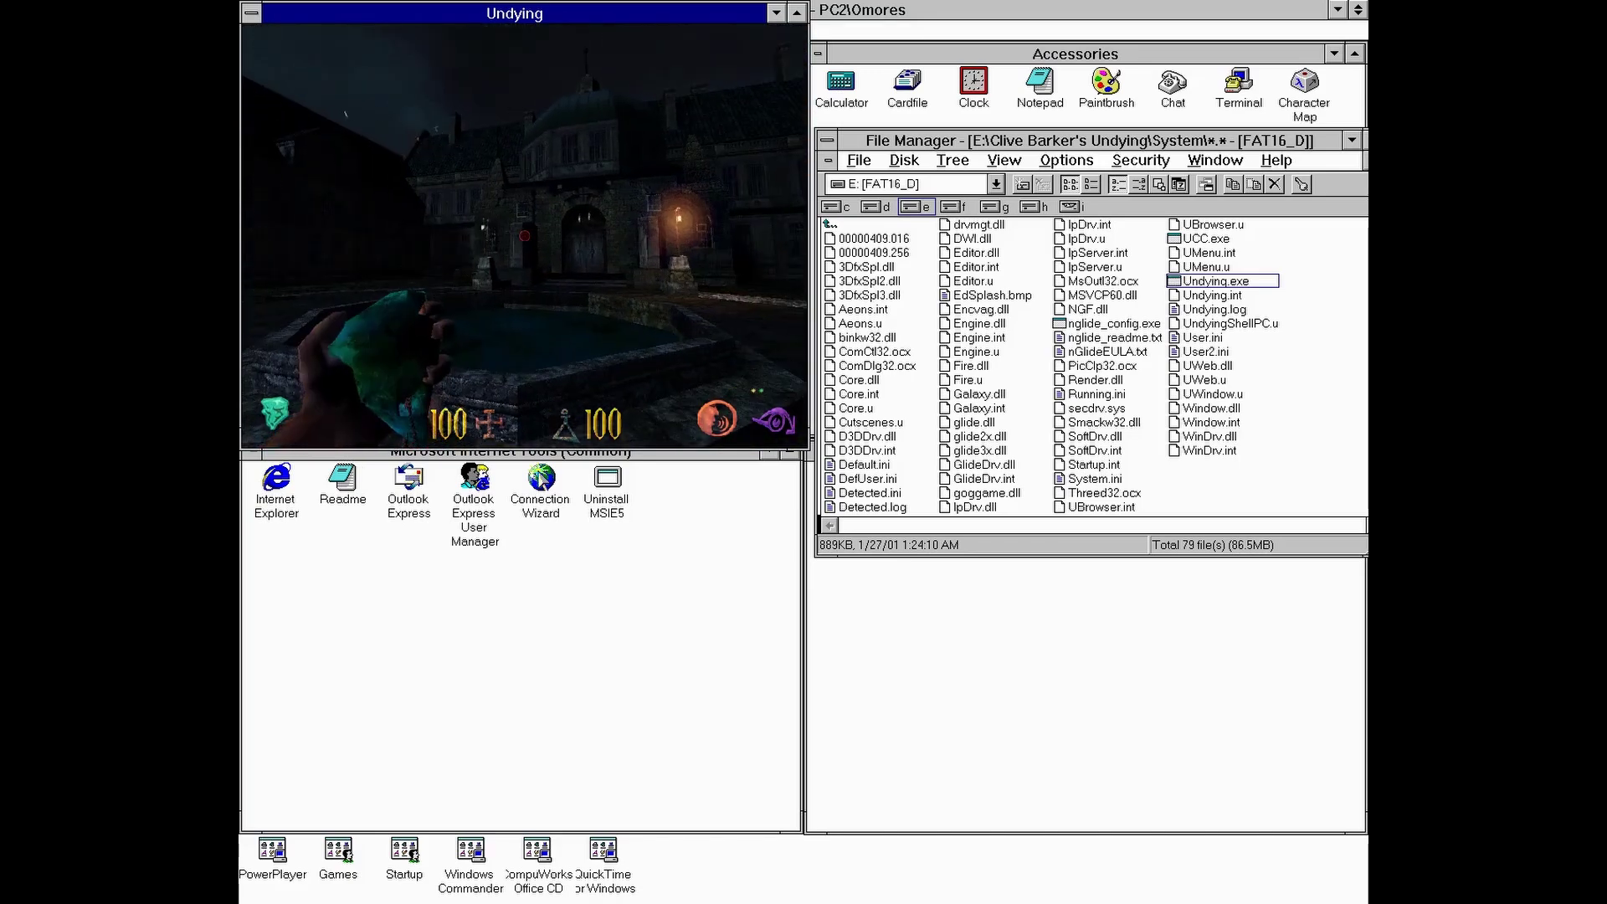
key("Up")
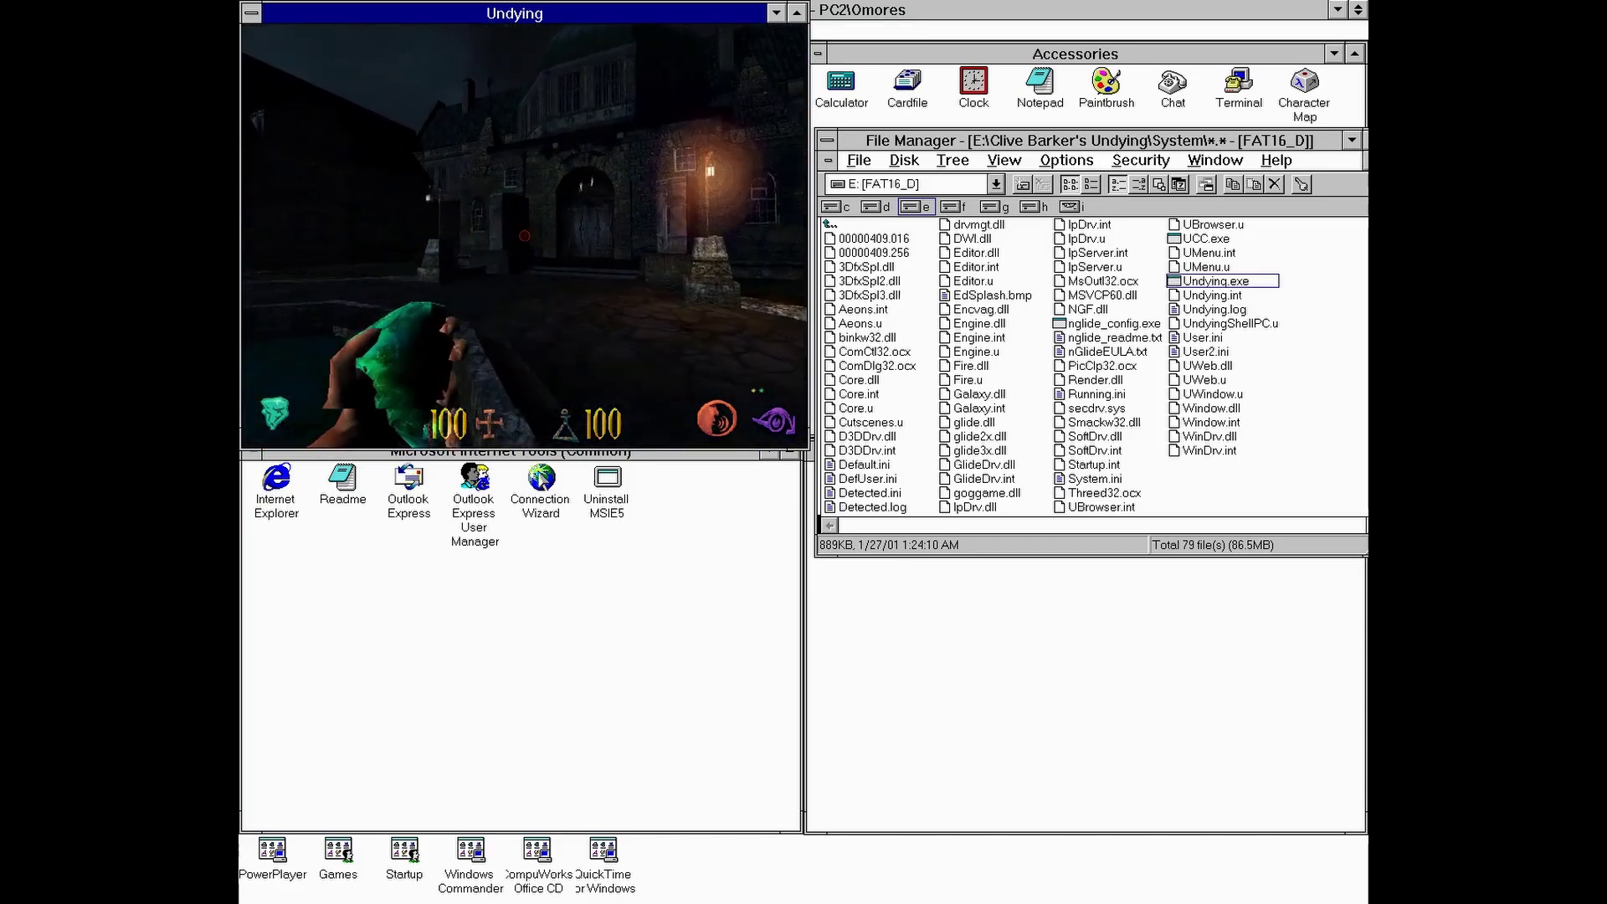
key("Up")
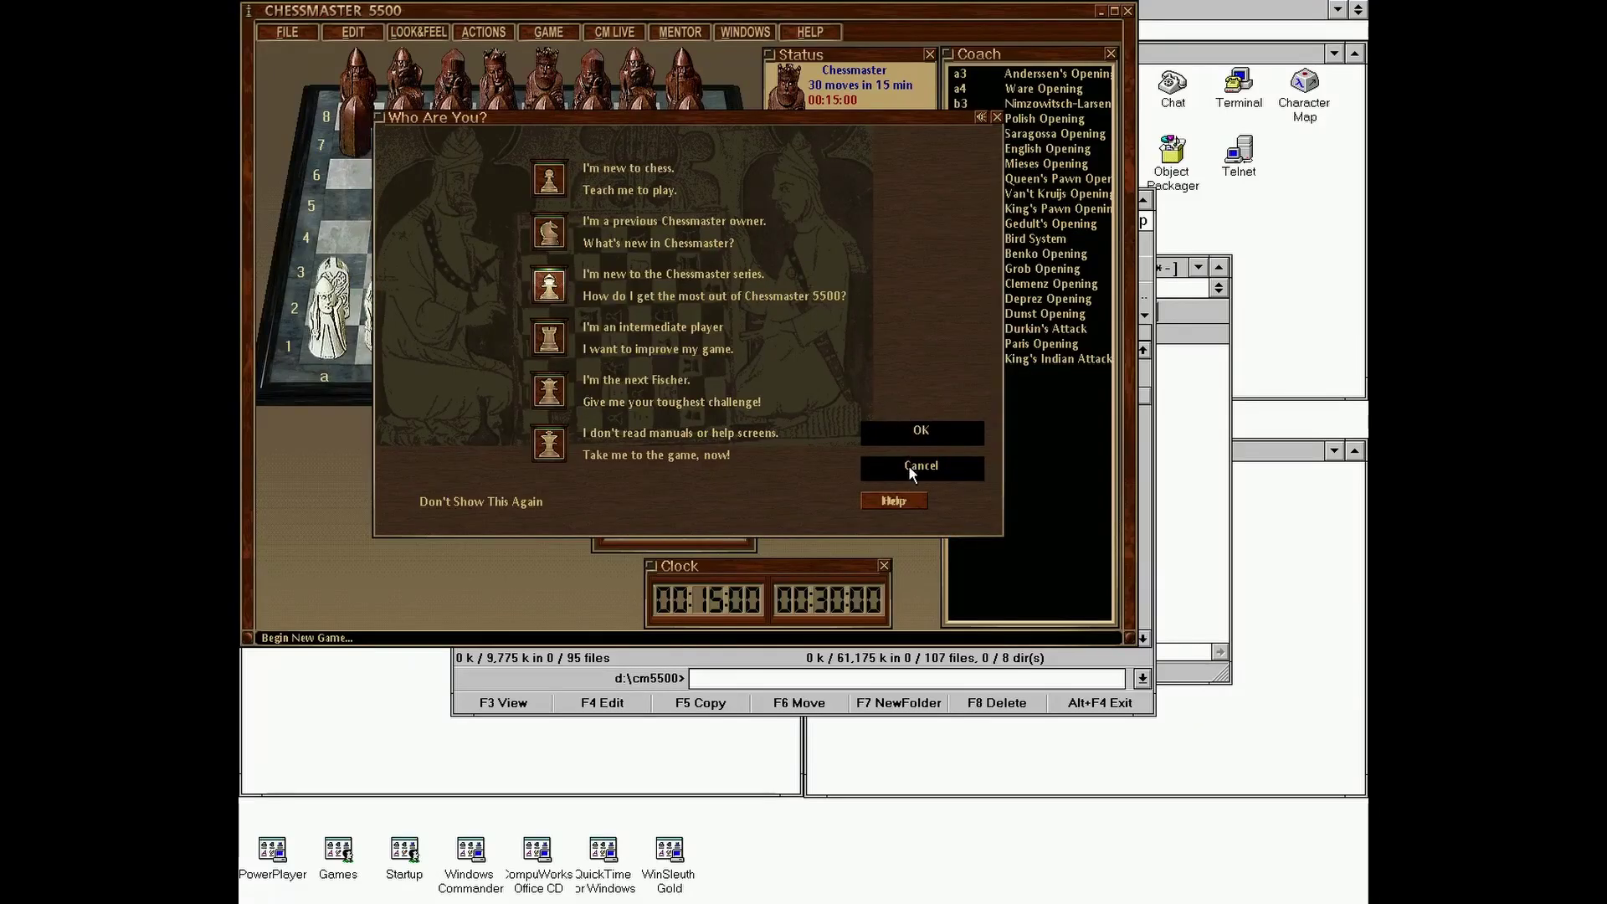
Step: Dismiss the Who Are You? and Tip of the Day prompts, then open with pawn f2 to f3
left_click(910, 470)
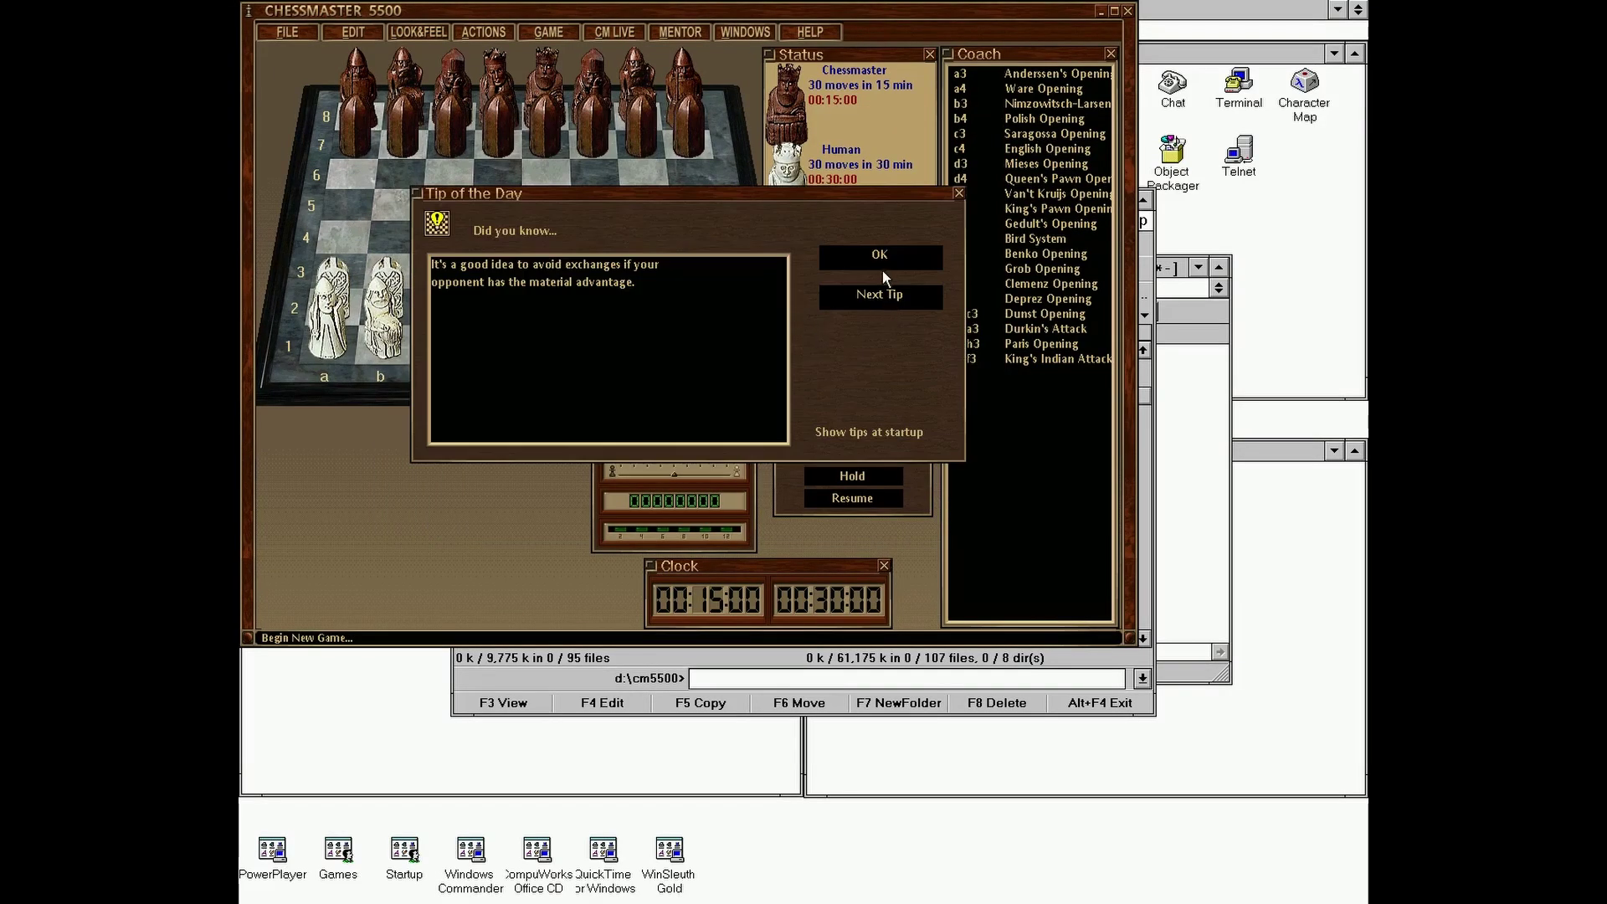
left_click(878, 263)
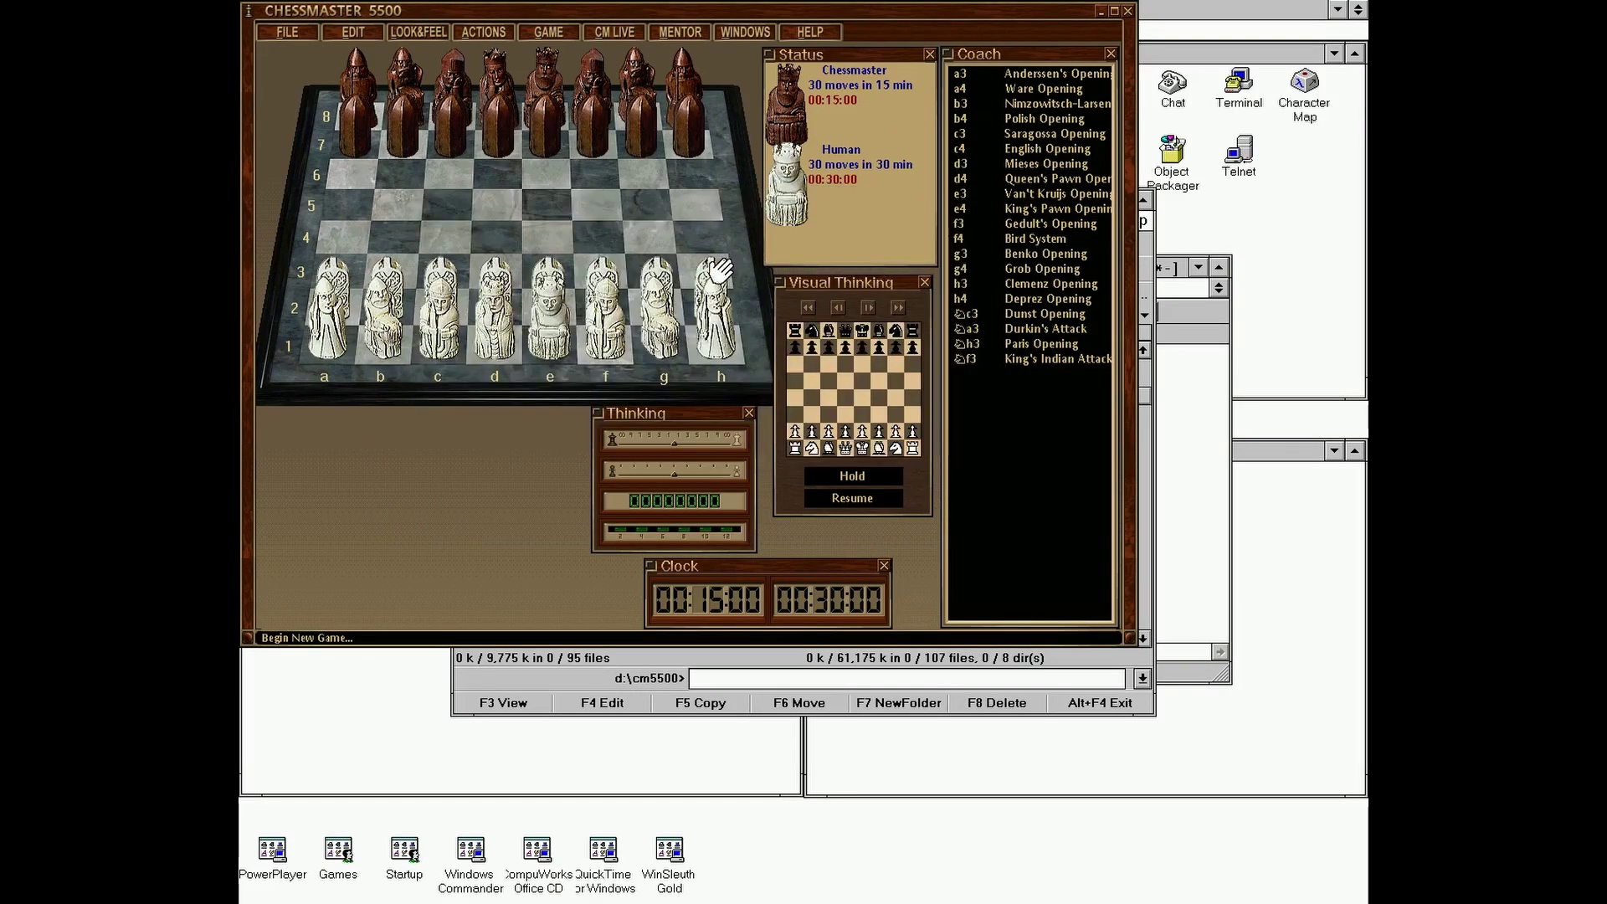
left_click(599, 272)
left_click(592, 286)
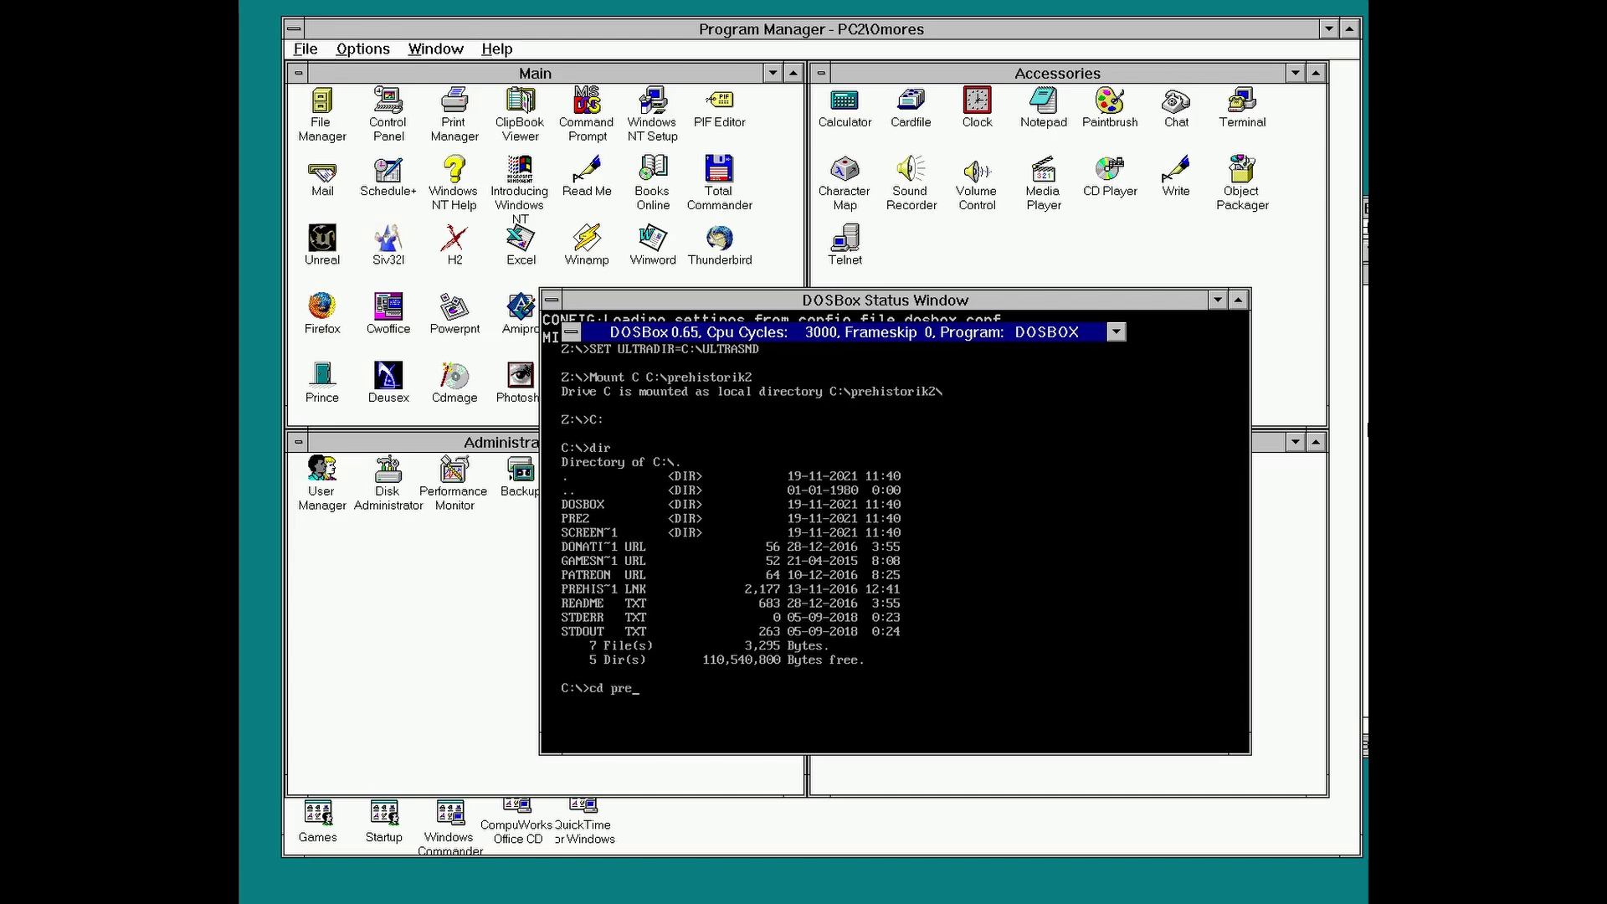
Step: Change into the pre2 directory at the C:\ prompt and launch pre2
type("2")
key("Return")
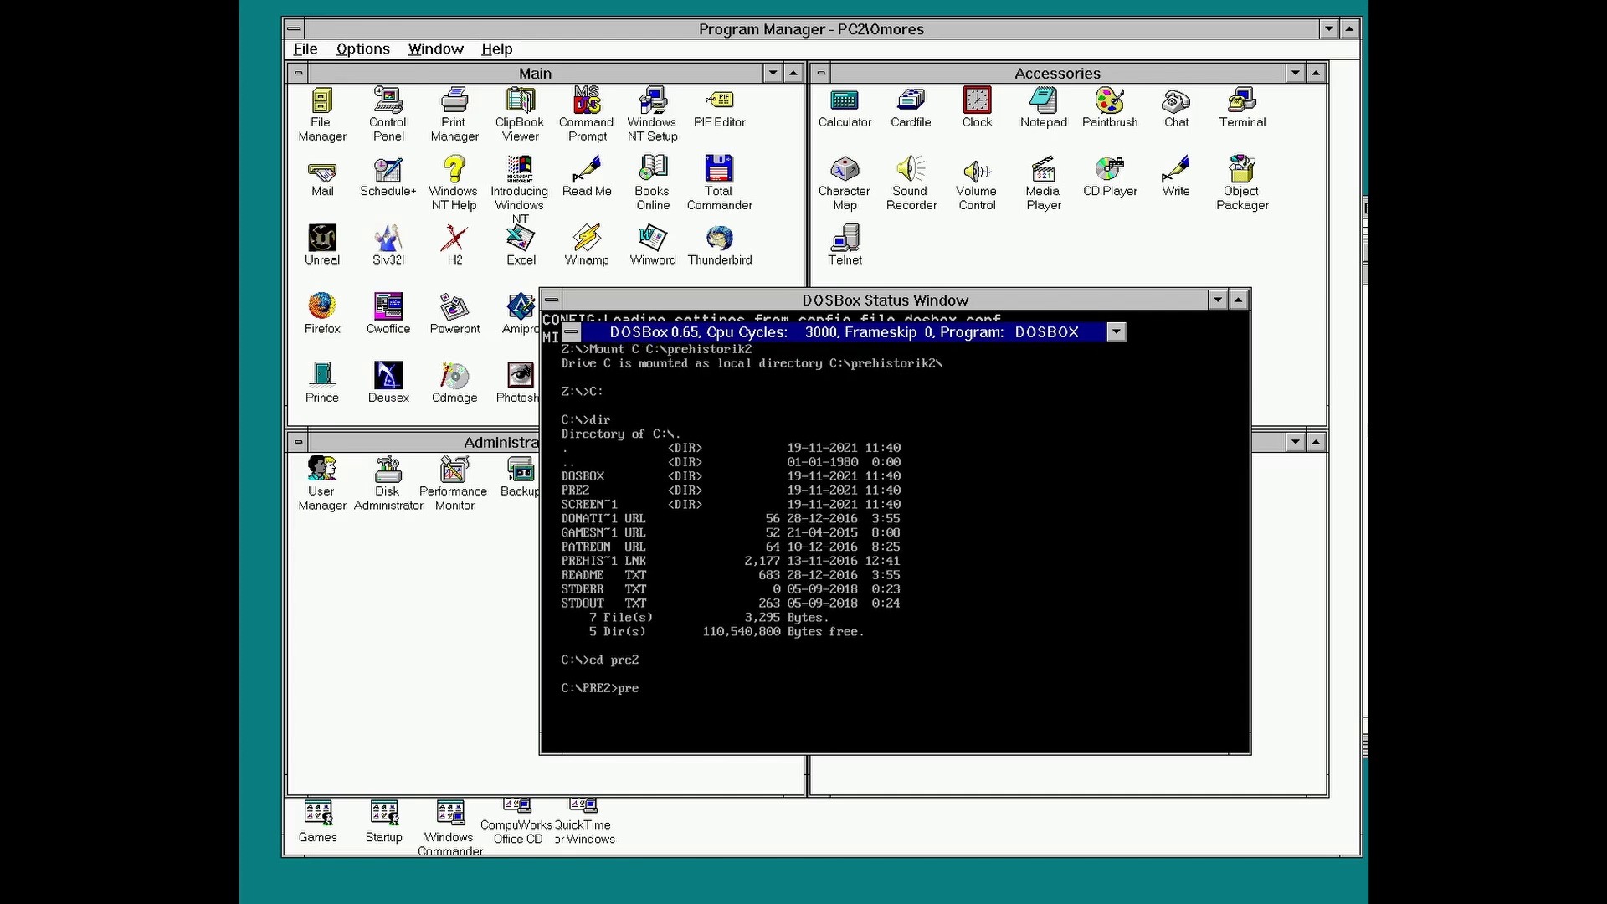
type("pre2")
key("Return")
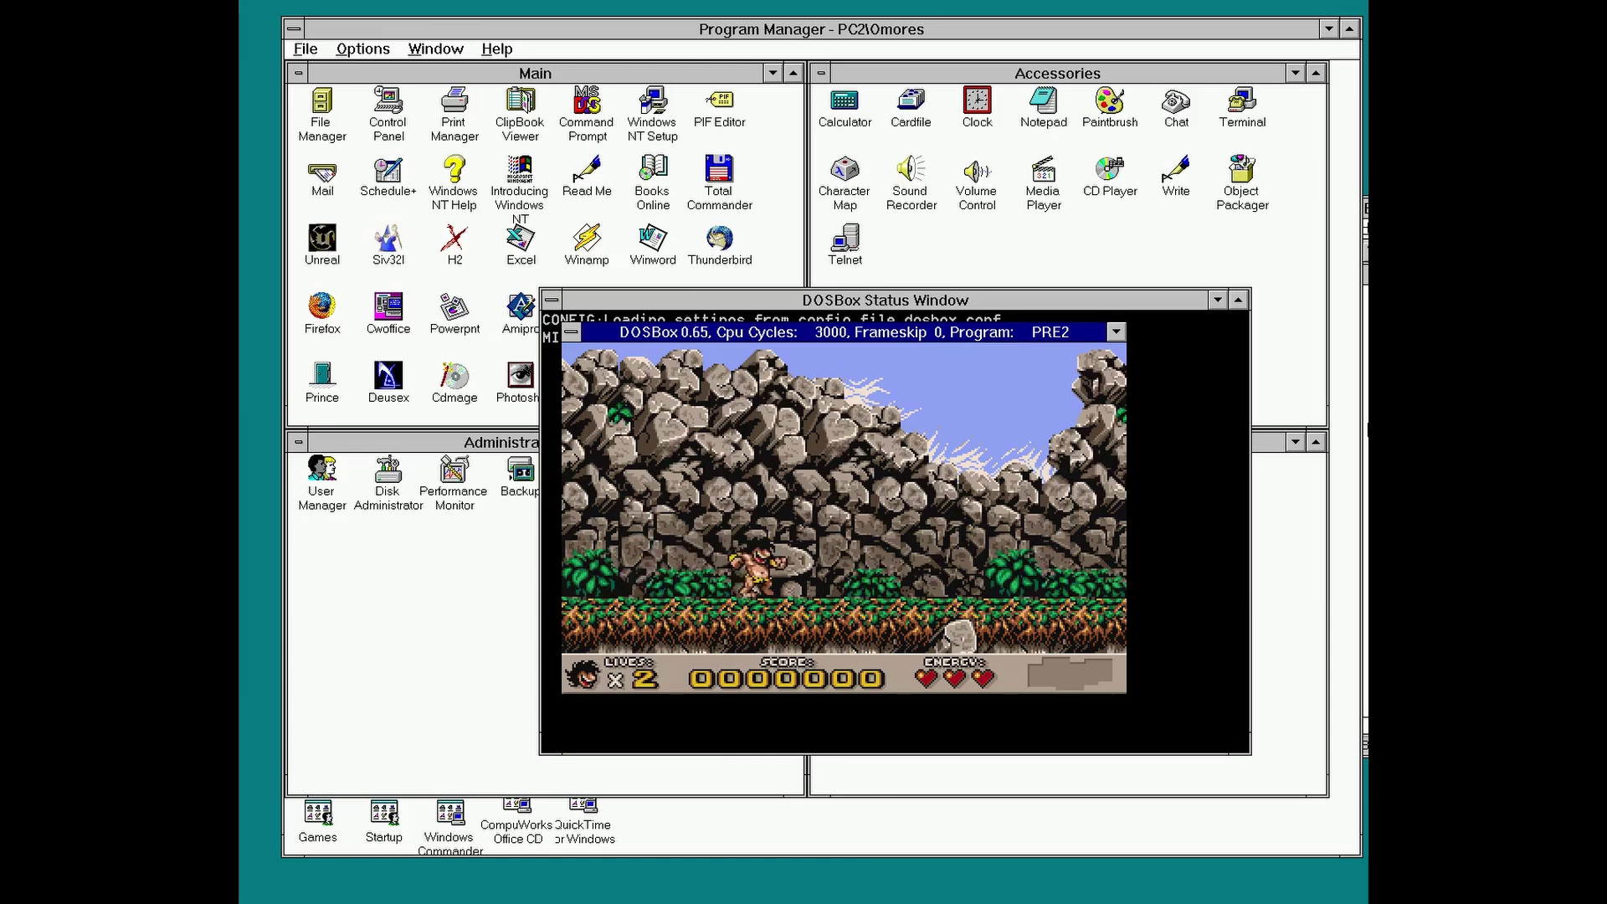
Step: Walk the caveman left to collect the mug and bonus, then head back right
key("Left")
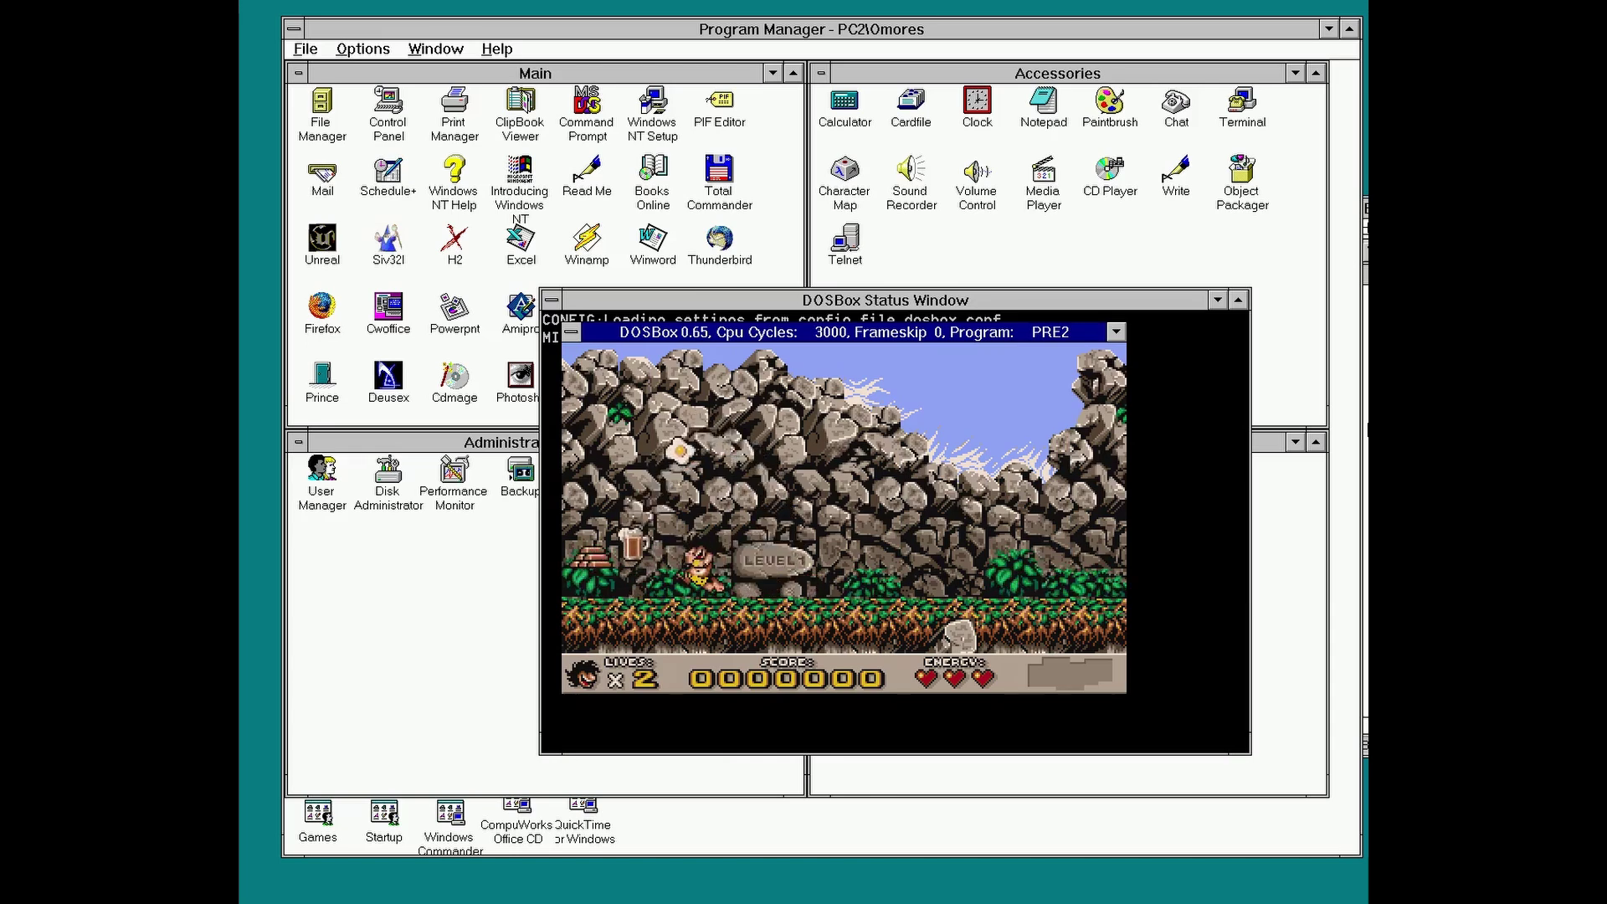
key("Left")
key("Right")
Step: Jump and advance right, clubbing two enemies to raise the score to 2200
key("Up")
key("Right")
key("space")
key("Right")
key("space")
key("Right")
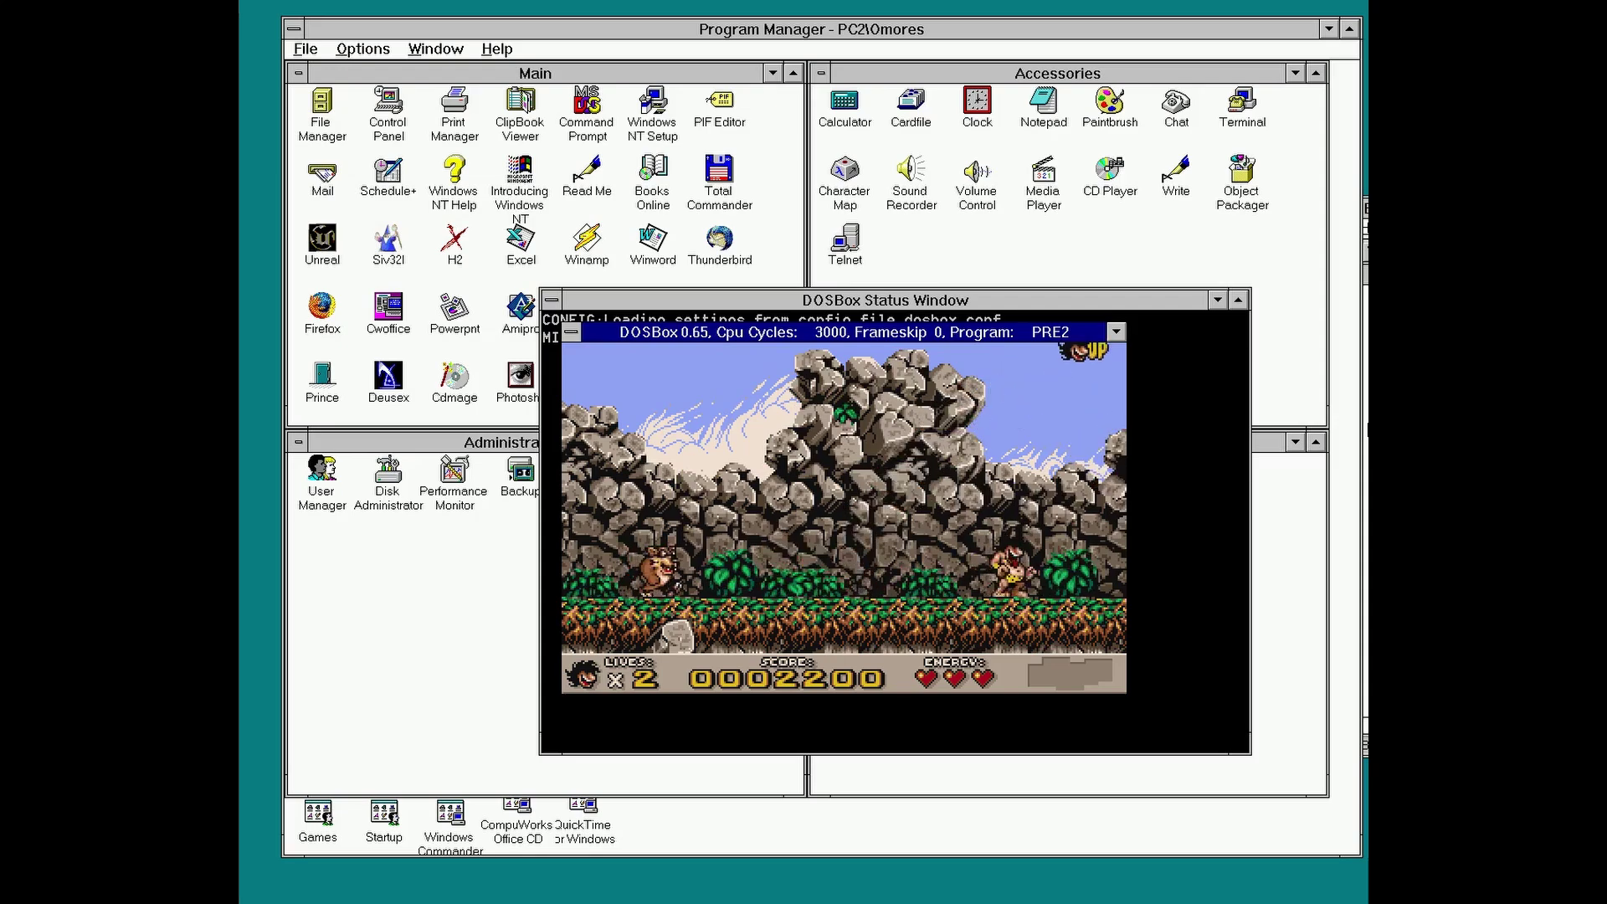